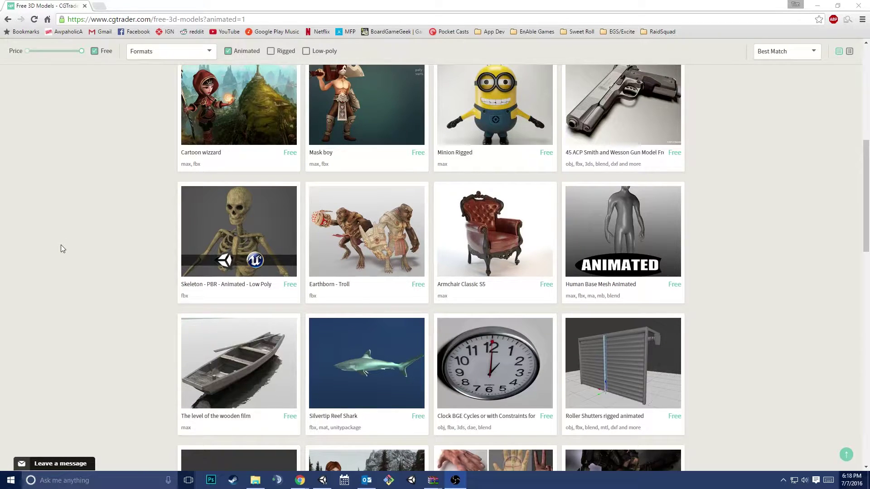
Examine the free animated 3D models listed on CGTrader
scroll(61, 248, "down", 1)
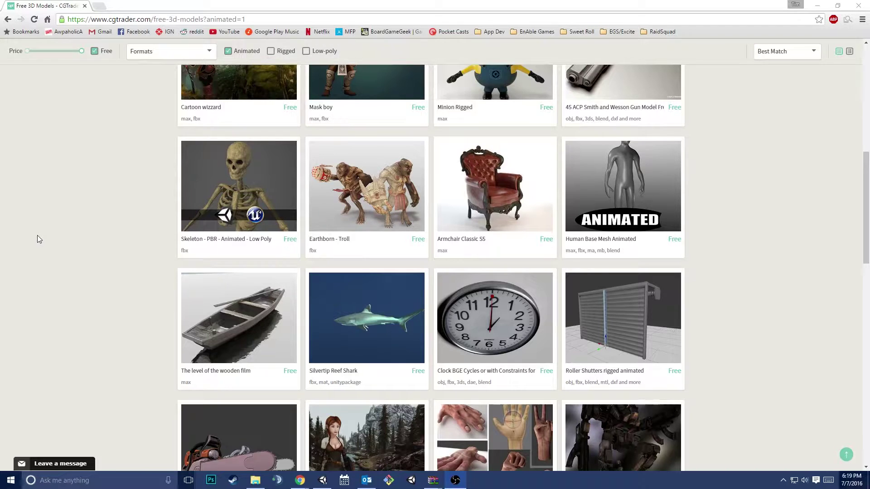
scroll(32, 270, "down", 3)
scroll(36, 284, "up", 2)
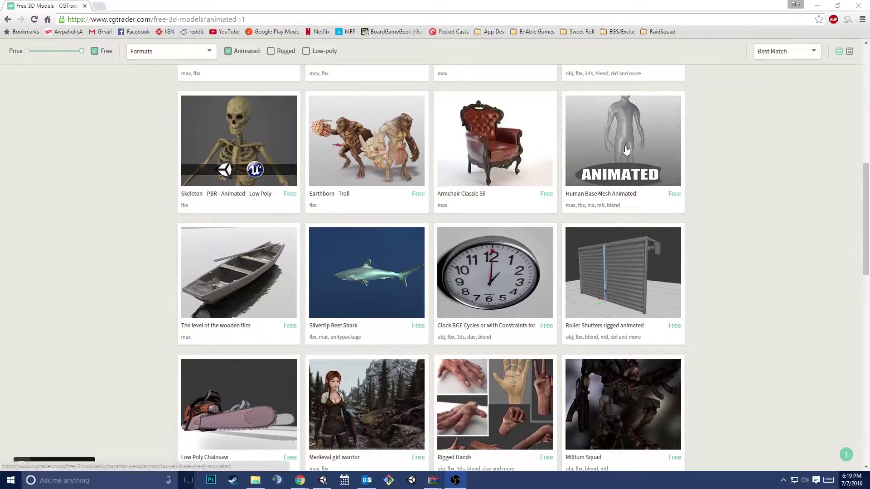
scroll(57, 362, "down", 4)
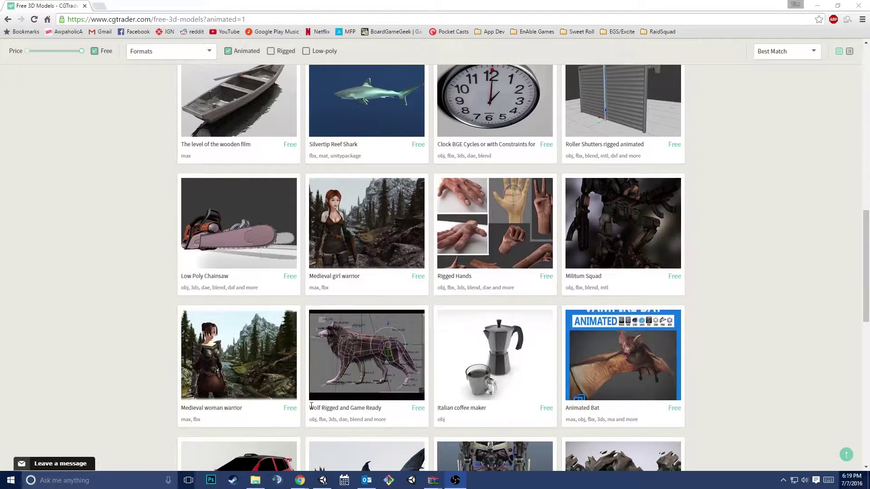
Switch to the Unity project and enlarge the Project panel in height and width
left_click_drag(345, 4, 869, 213)
left_click(548, 18)
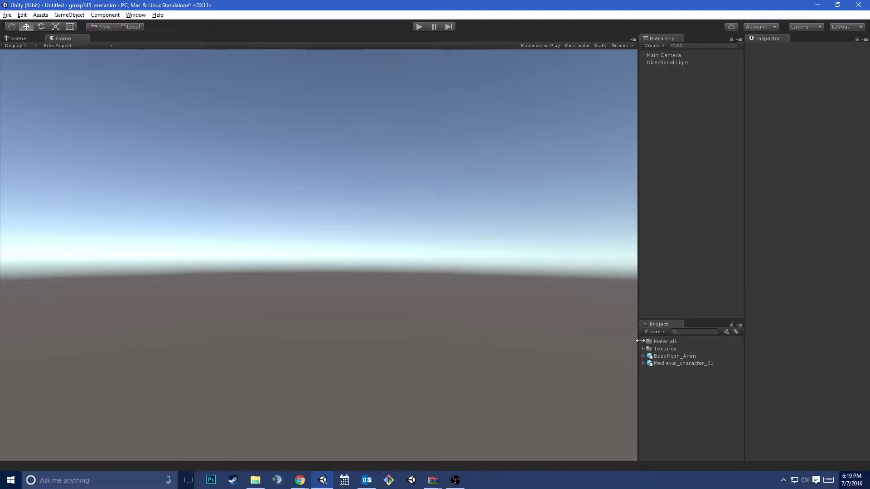
left_click_drag(716, 320, 671, 222)
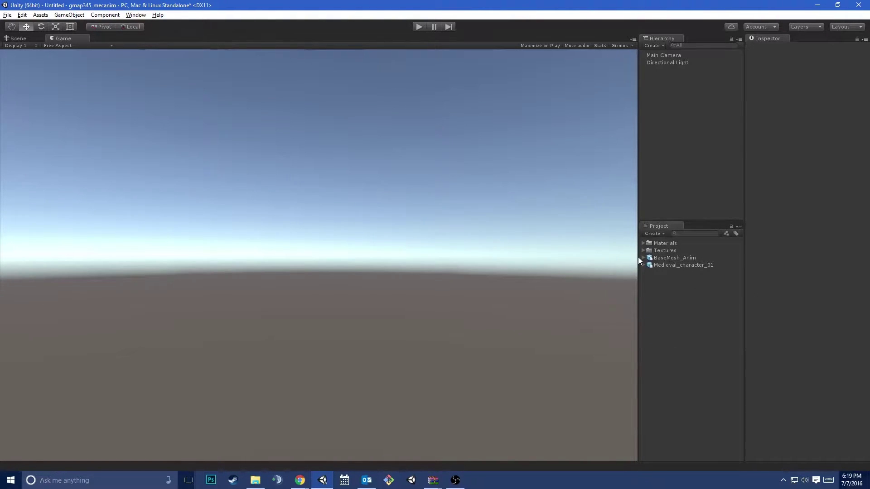
left_click_drag(637, 257, 577, 260)
Examine the imported BaseMesh_Anim and Medieval_character_01 models and the contents of the Materials and Textures folders
left_click(609, 258)
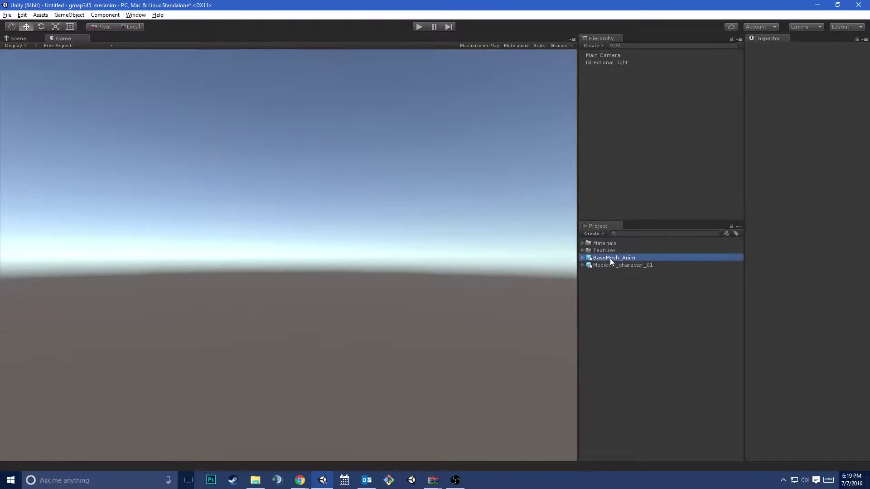
left_click_drag(838, 341, 826, 342)
left_click(630, 265)
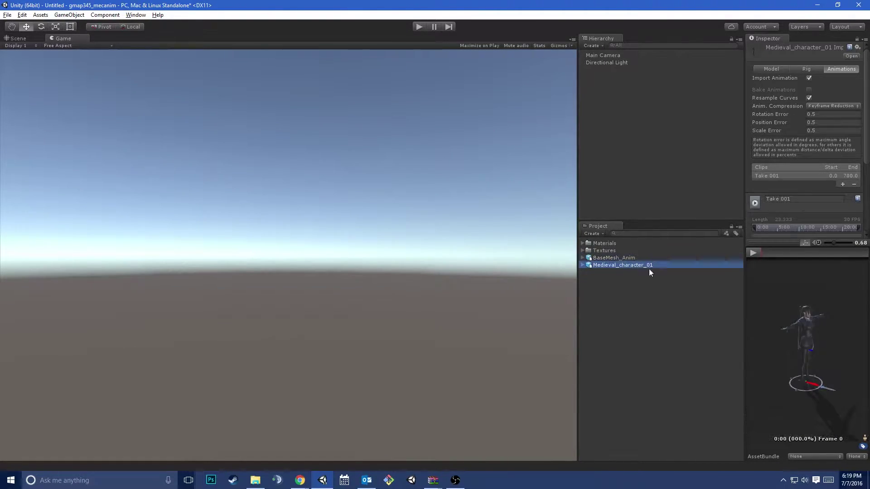
left_click(583, 243)
left_click(582, 280)
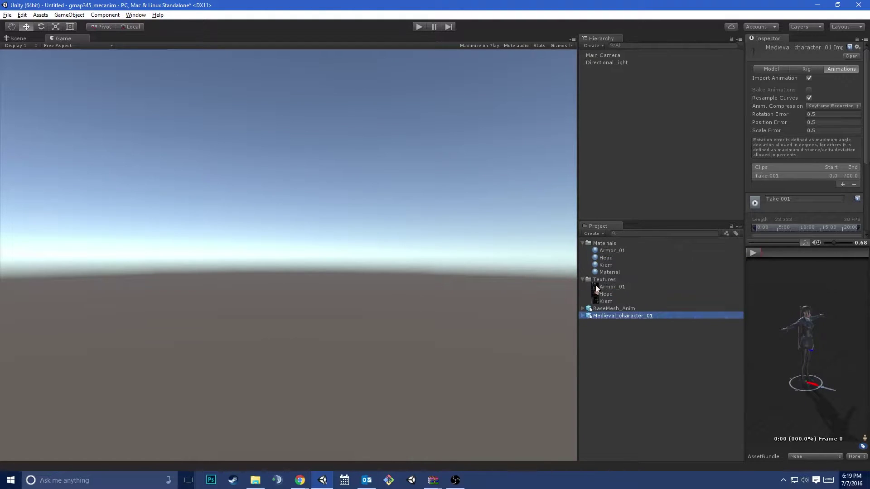
left_click(614, 256)
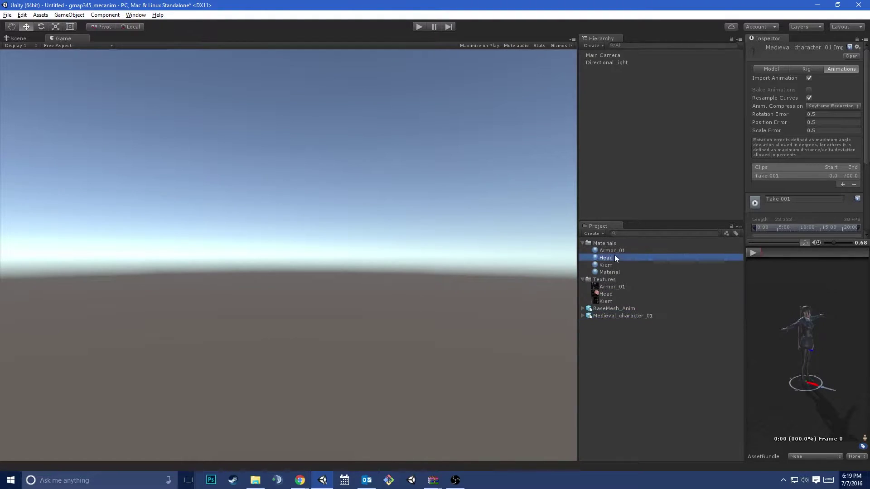
left_click(617, 316)
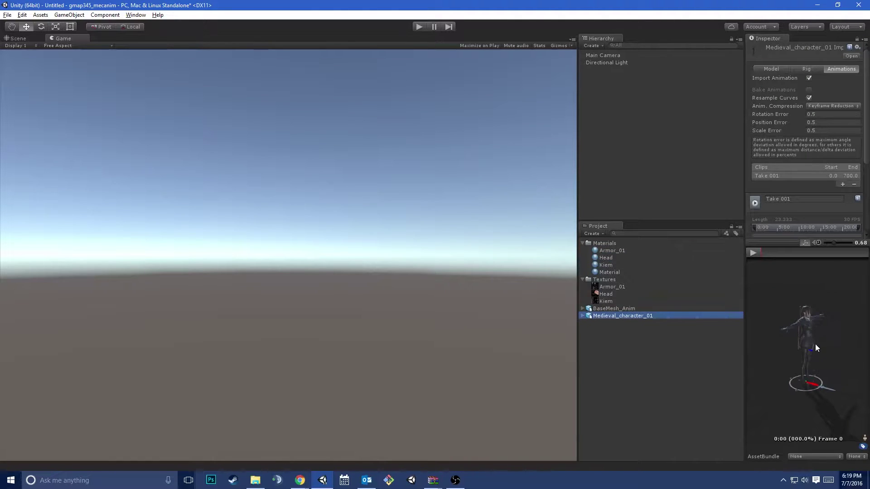
left_click(583, 280)
left_click(583, 243)
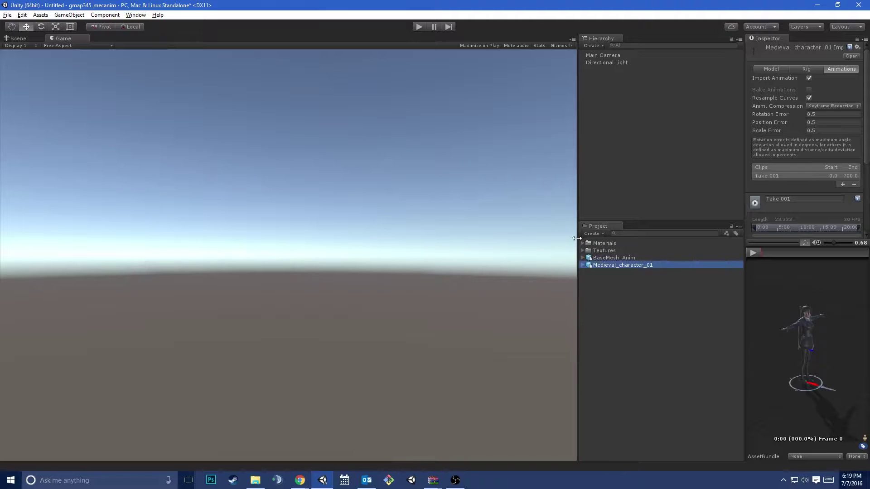
Widen the Inspector and Project panels and compare the previews of Medieval_character_01 and BaseMesh_Anim
left_click_drag(745, 181, 720, 185)
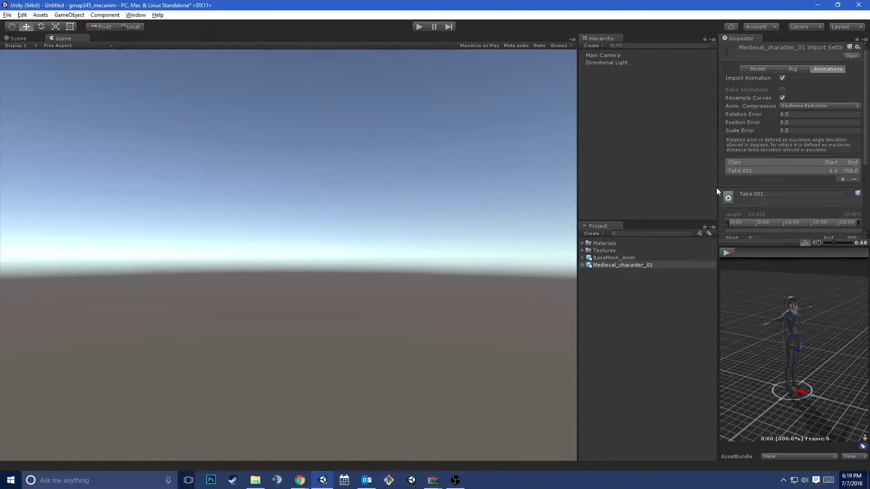
left_click_drag(578, 192, 510, 202)
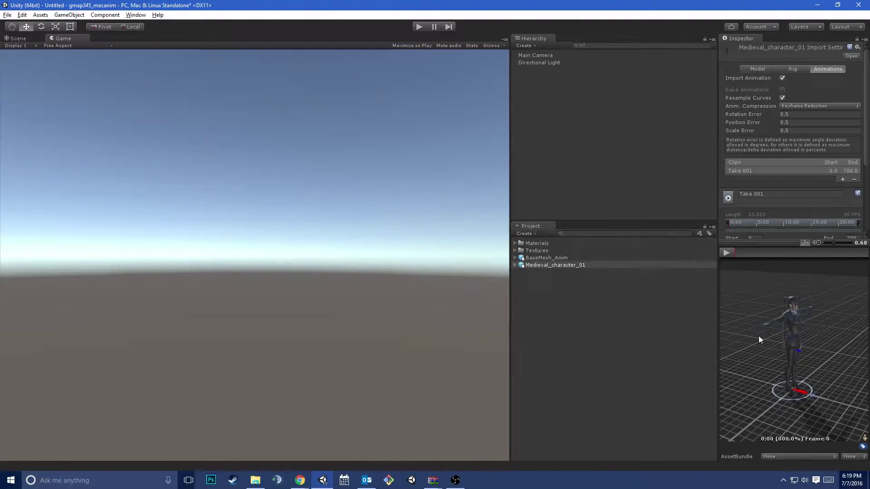
left_click_drag(787, 356, 585, 295)
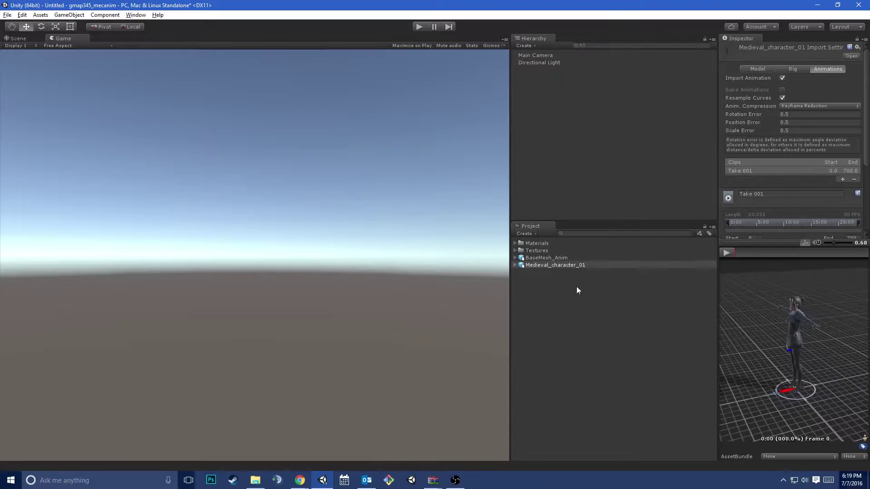
left_click(543, 257)
left_click_drag(761, 326, 726, 309)
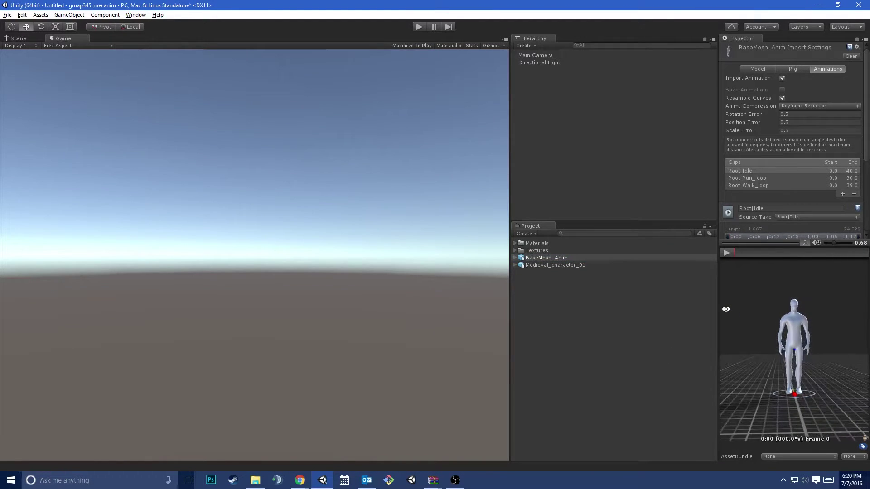
left_click(545, 266)
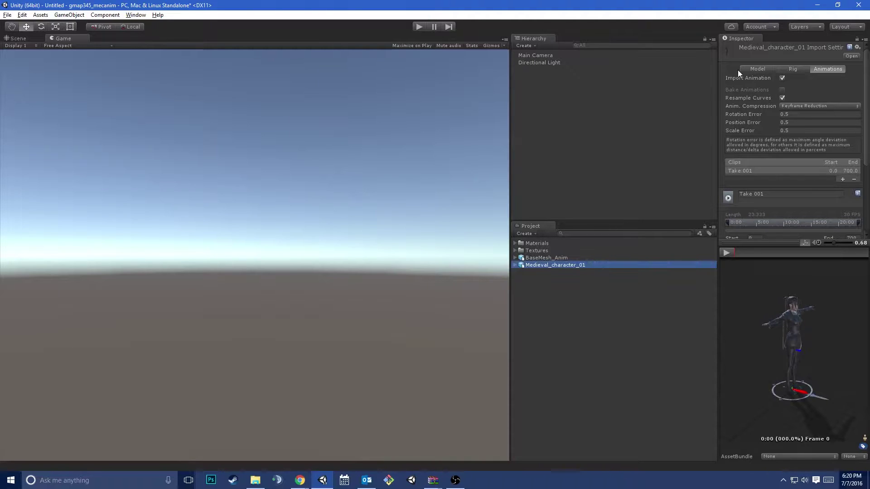
Widen the Inspector to more than half the window and inspect Medieval_character_01's preview from another angle
left_click_drag(720, 65, 621, 77)
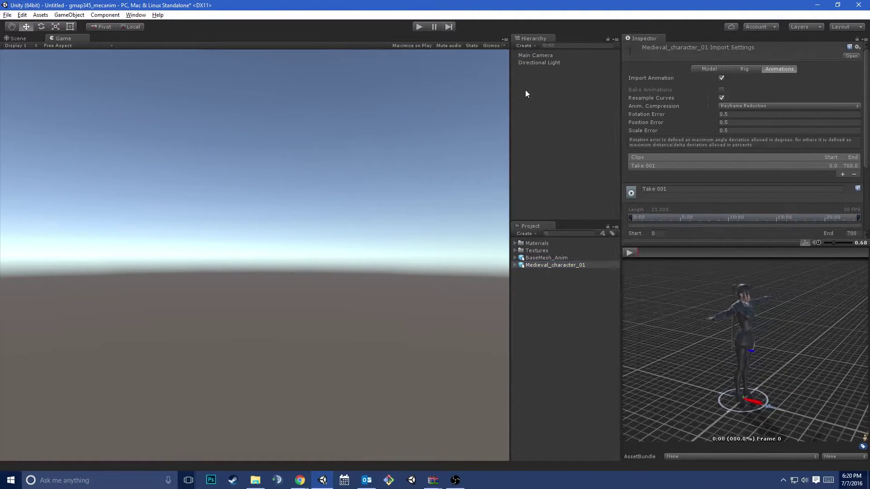
left_click_drag(512, 96, 476, 197)
left_click_drag(689, 145, 380, 158)
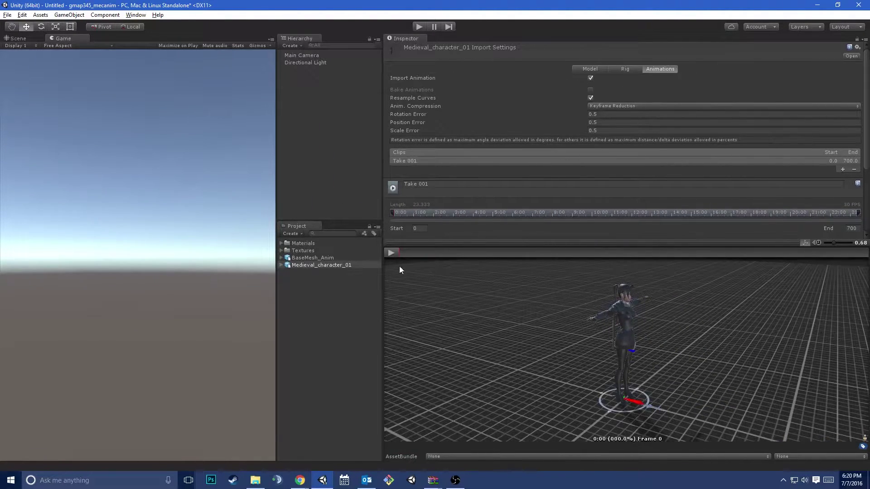
left_click_drag(614, 349, 435, 343)
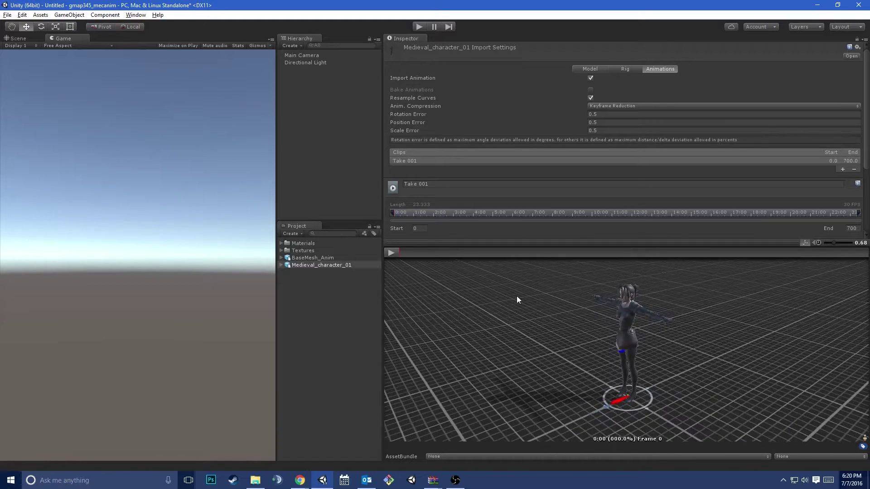
Review the Rig, Animations and Model import settings of Medieval_character_01
left_click(583, 68)
left_click(637, 68)
left_click(664, 72)
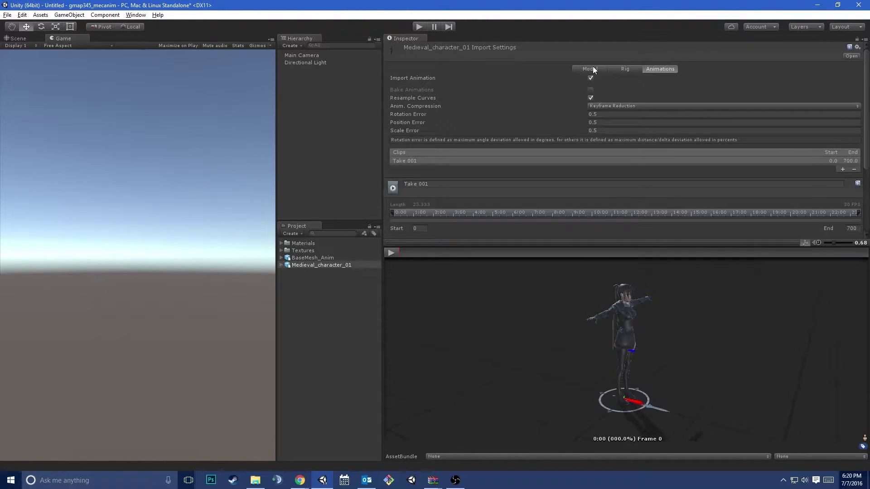
left_click(591, 69)
left_click(319, 264)
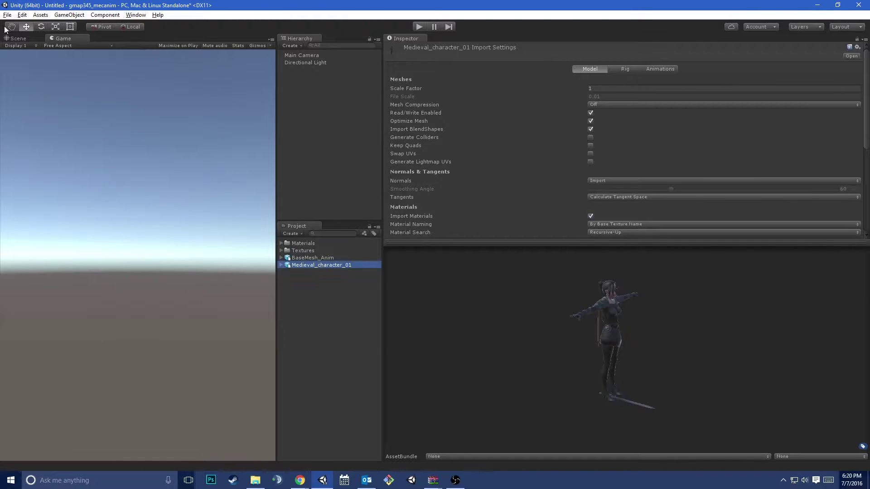
Place the Medieval_character_01 and BaseMesh_Anim models in the scene
left_click(17, 38)
left_click_drag(313, 265, 107, 249)
scroll(155, 251, "up", 3)
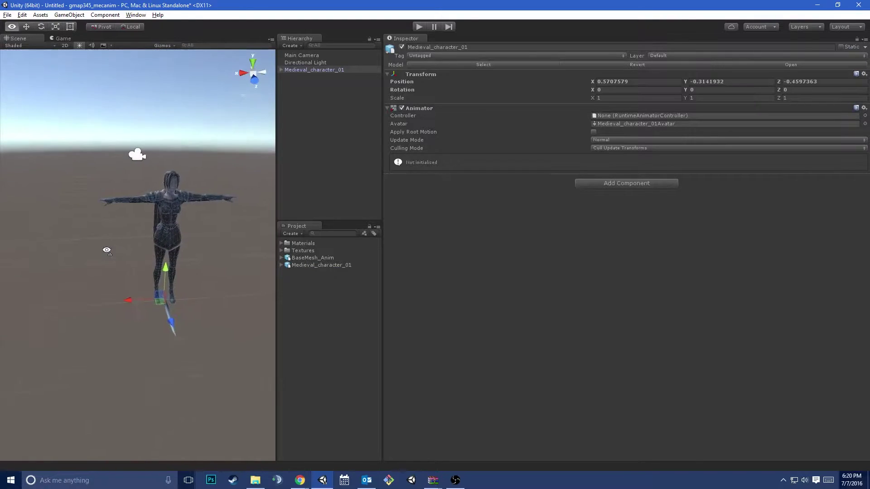
left_click_drag(302, 260, 230, 303)
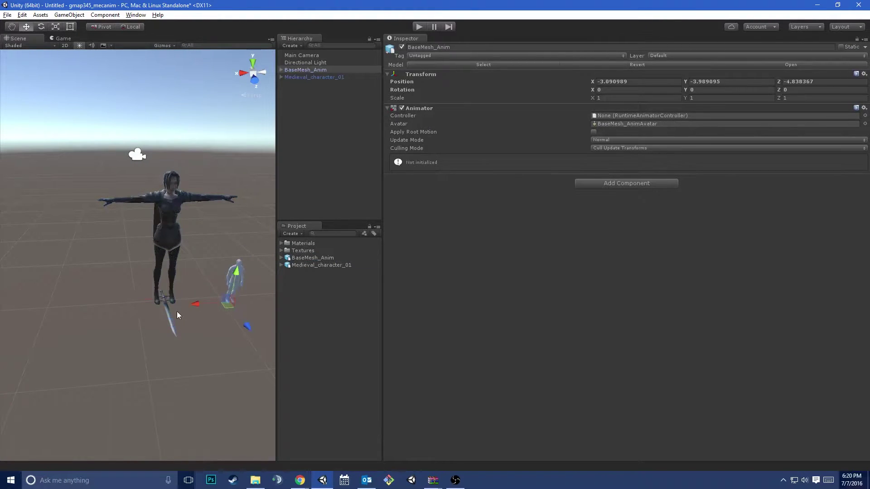
Set the position of BaseMesh_Anim in the scene to 0, 0, 0
key("f")
left_click_drag(177, 311, 124, 289, "alt")
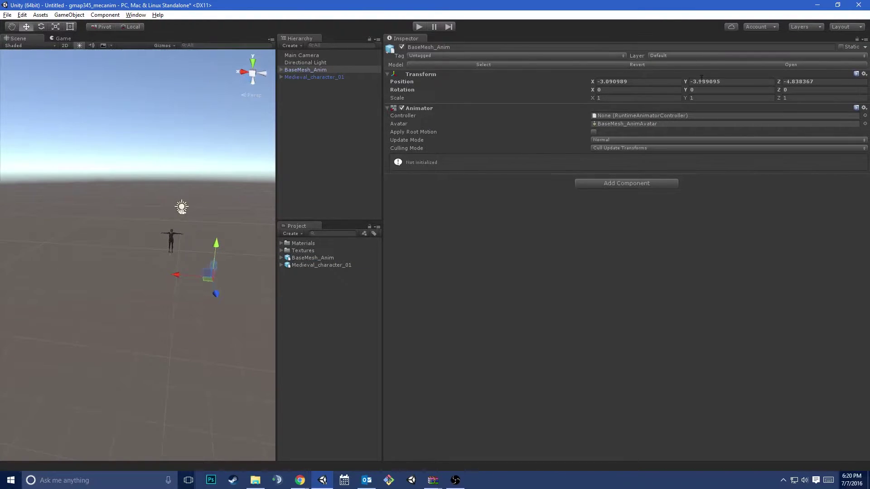
left_click(622, 81)
type("0")
key("Tab")
type("0")
key("Tab")
type("0")
Set the position of Medieval_character_01 in the scene to 0, 0, 0 and frame it
left_click(308, 77)
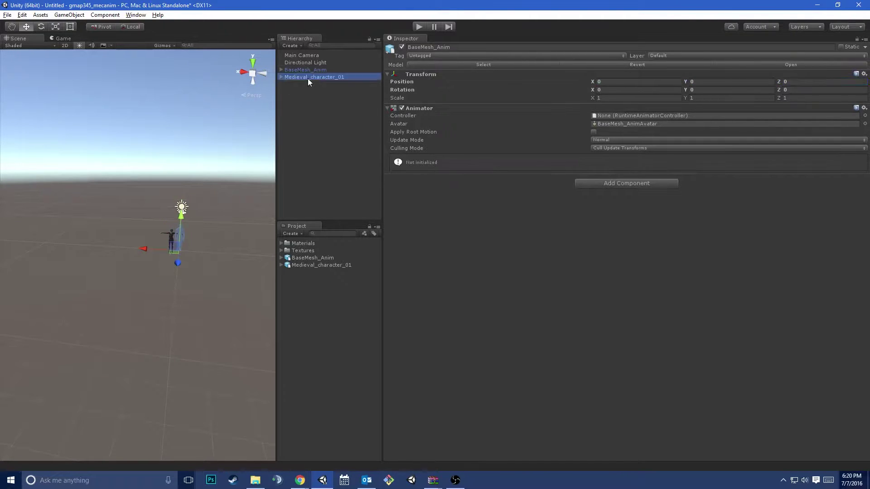
left_click(621, 83)
type("0")
key("Tab")
type("0")
key("Tab")
type("0f")
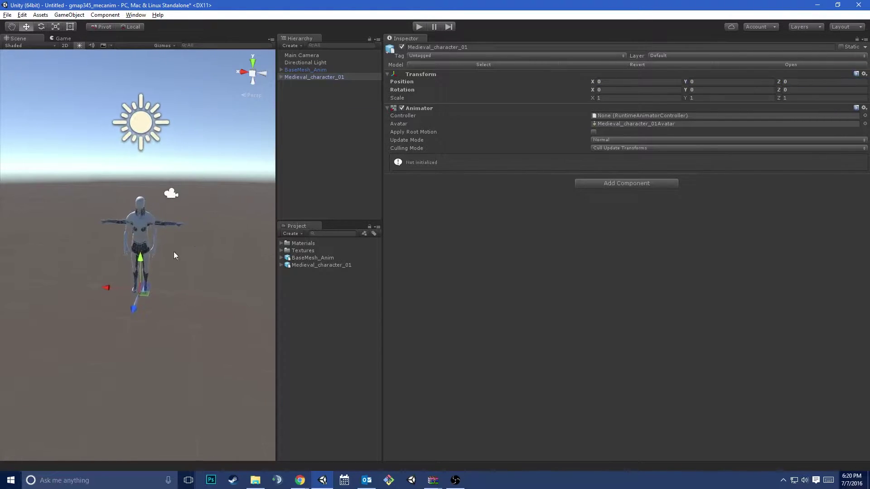
Move Medieval_character_01 along X to about 1.118, beside the base mesh, and briefly test-run the scene
left_click_drag(107, 290, 170, 280)
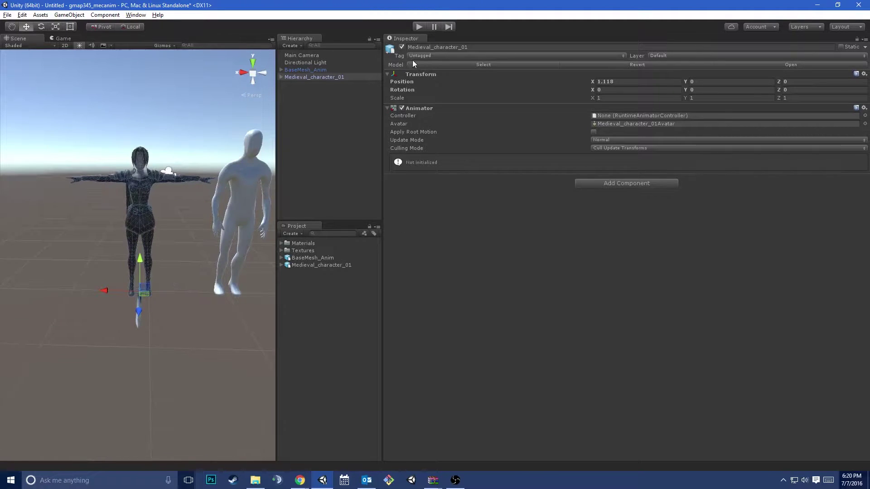
left_click(416, 27)
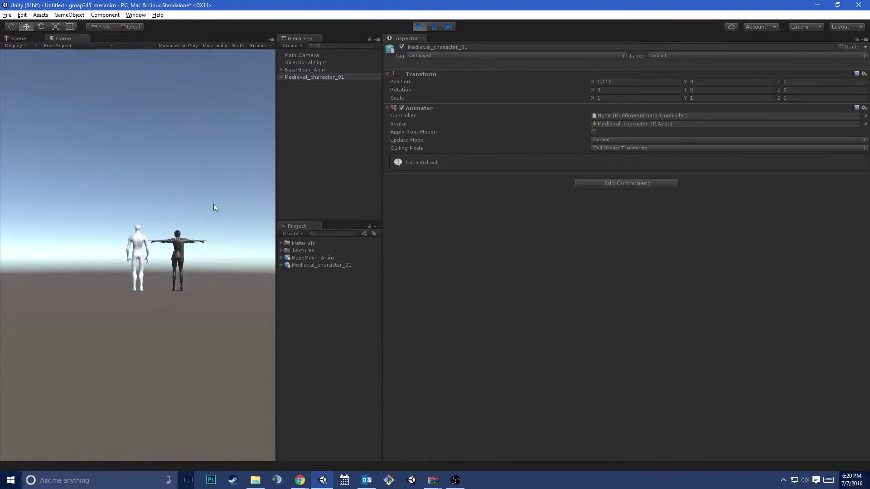
left_click(420, 27)
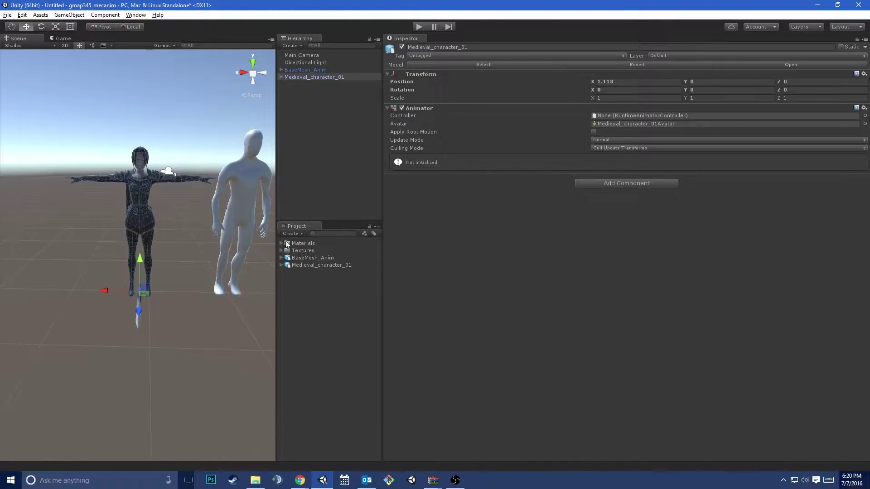
Review the Model import settings of BaseMesh_Anim and compare the two characters in the scene
left_click(326, 260)
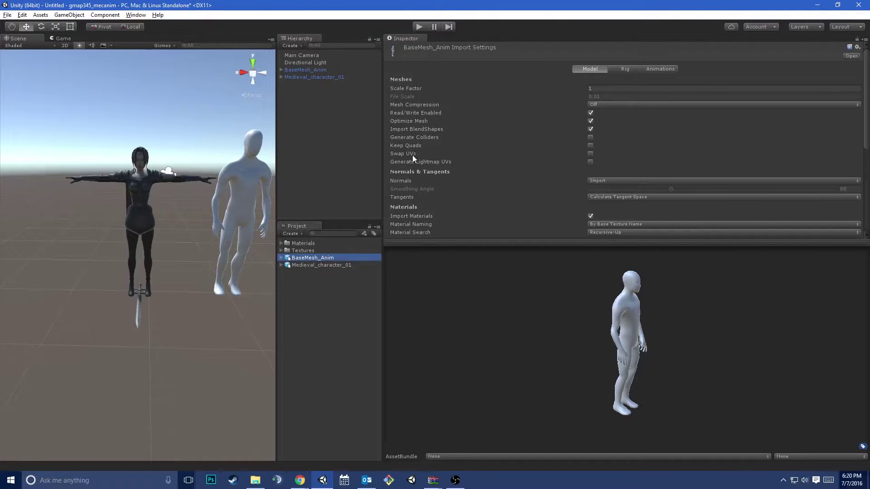
scroll(478, 215, "down", 3)
scroll(485, 193, "up", 3)
scroll(458, 203, "down", 6)
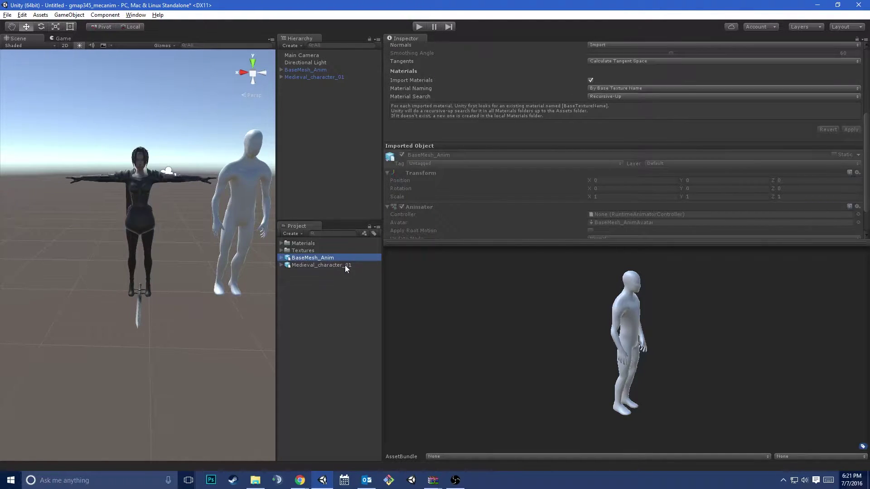
left_click_drag(267, 213, 199, 208, "alt")
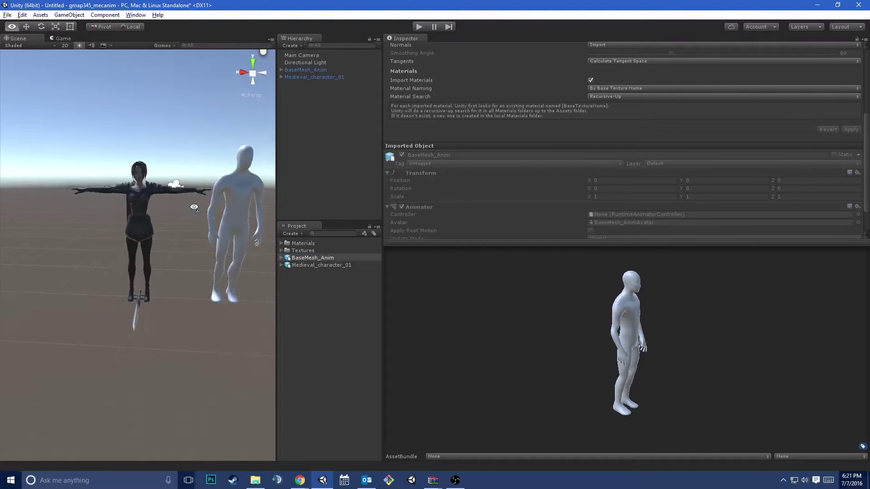
left_click(326, 265)
left_click(331, 258)
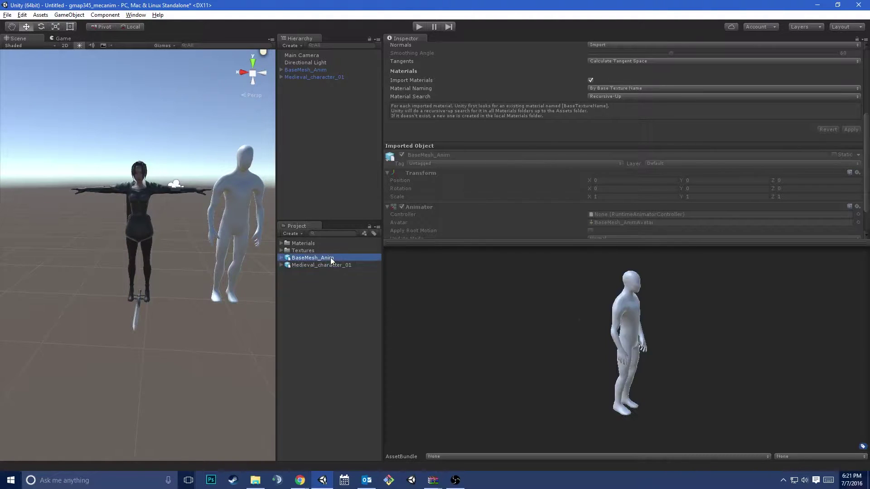
mouse_move(241, 223)
left_mouse_down("alt")
mouse_move(249, 211)
mouse_move(240, 217)
left_mouse_up("alt")
Set the rig animation type of BaseMesh_Anim to Humanoid and apply the change
scroll(492, 208, "up", 6)
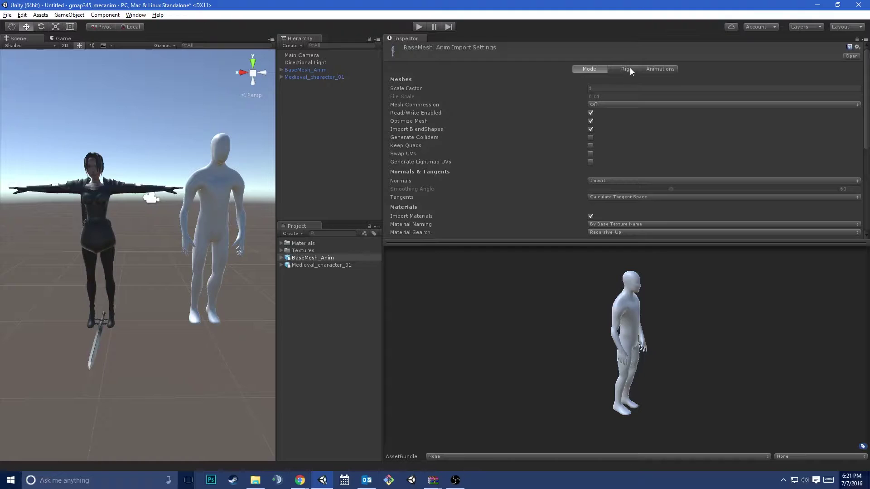
left_click(641, 70)
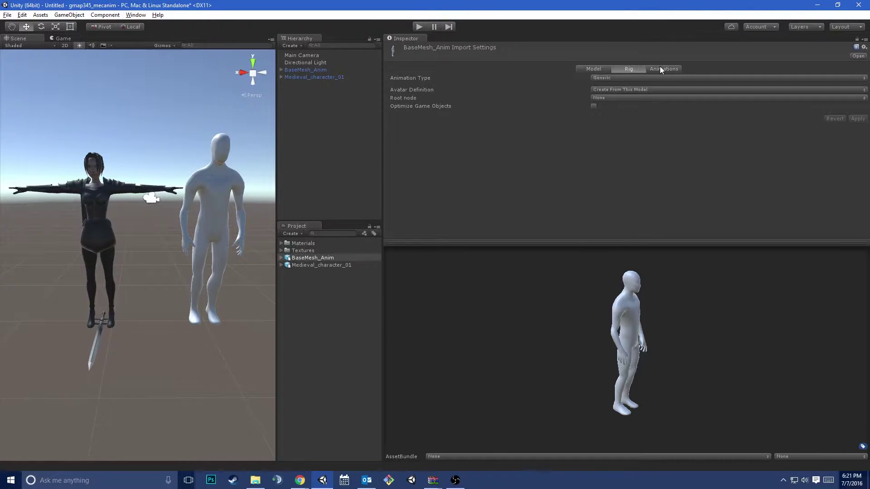
left_click(660, 68)
left_click(635, 66)
left_click_drag(627, 358, 545, 271)
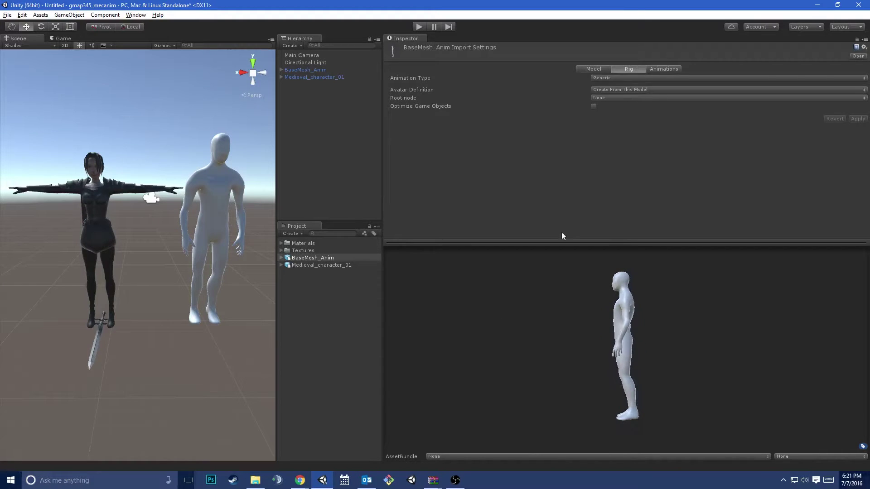
left_click(623, 79)
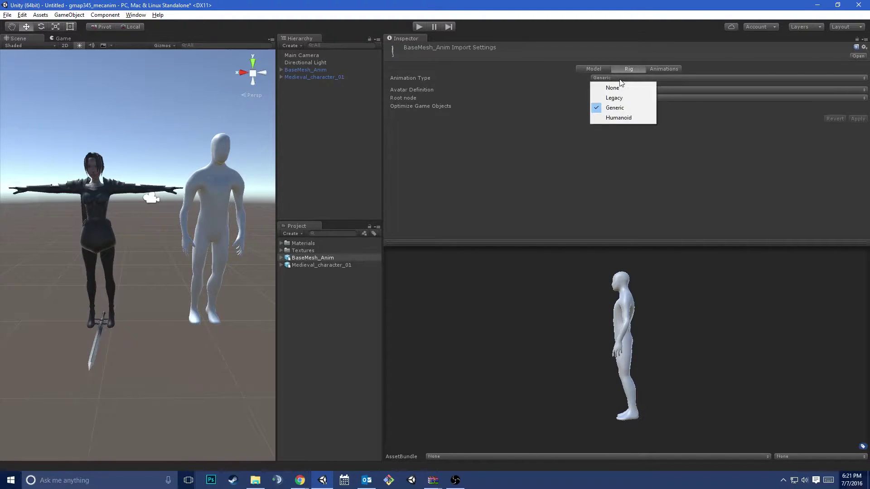
left_click(424, 80)
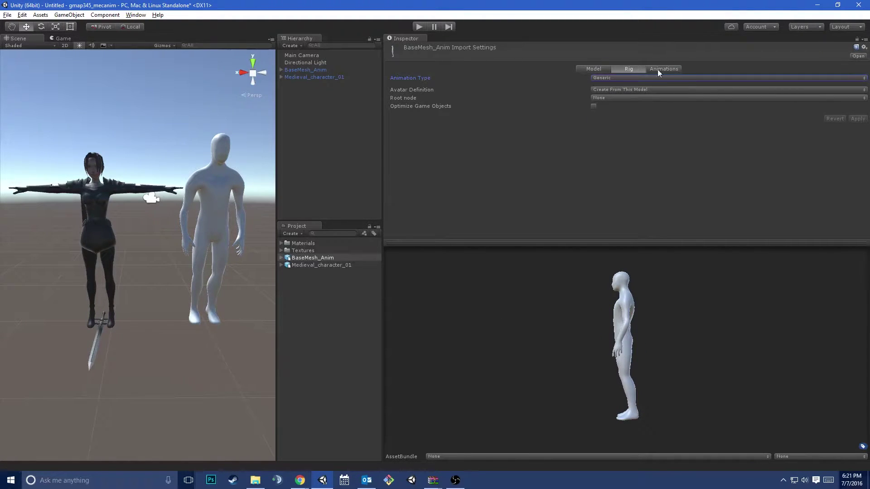
left_click(602, 79)
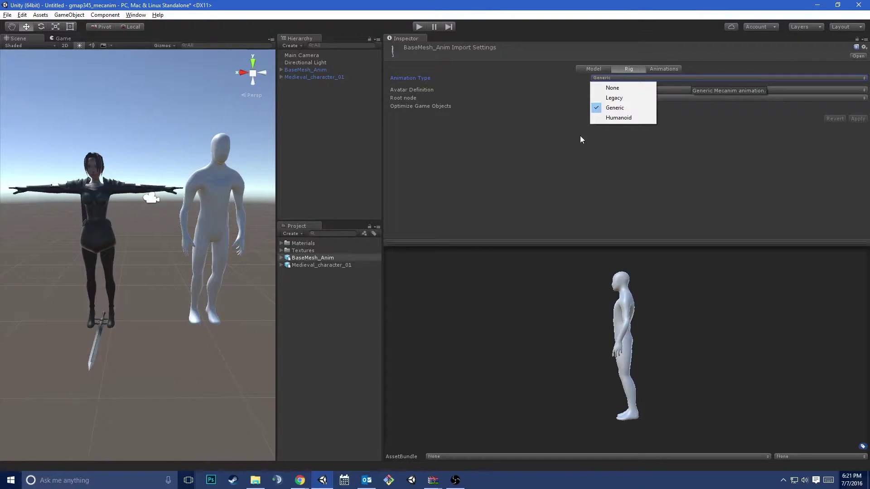
left_click(595, 119)
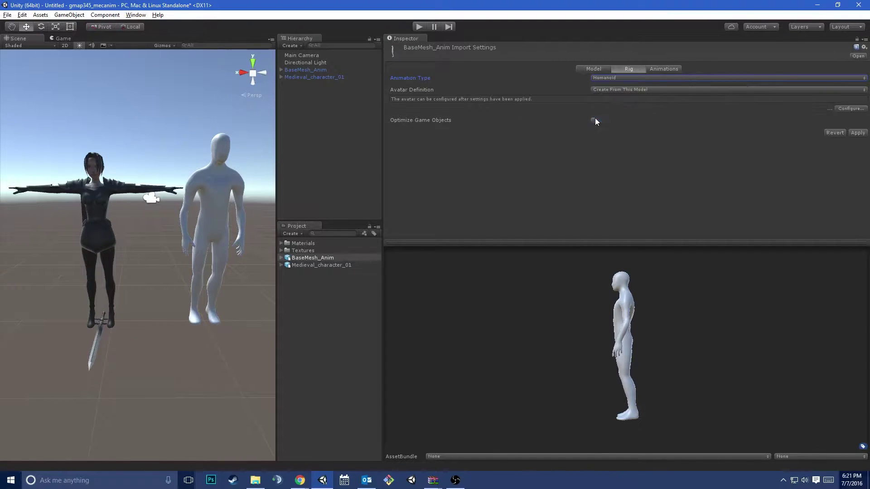
left_click(859, 134)
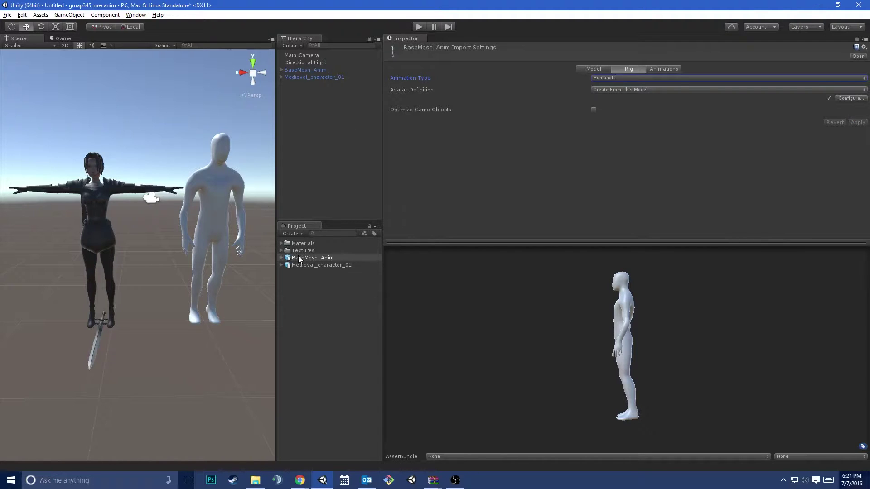
Expand the BaseMesh_Anim asset to list its contents and rotate its preview model
left_click(278, 259)
left_click(280, 258)
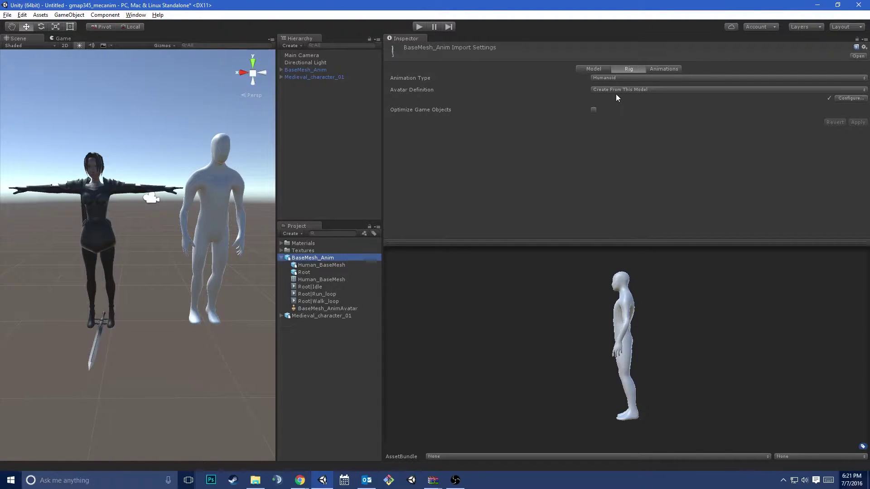
left_click_drag(620, 360, 707, 360)
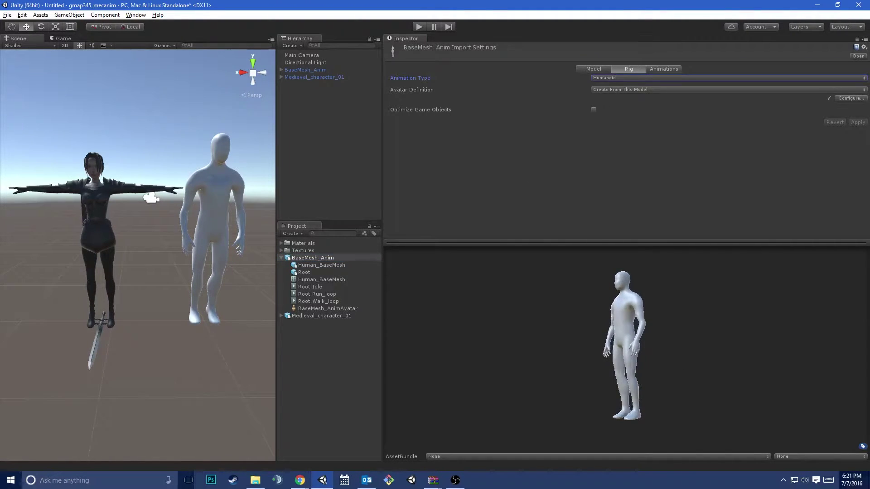
Open the avatar configuration of BaseMesh_Anim, saving the scene as main in the Assets folder
left_click(851, 98)
left_click(416, 258)
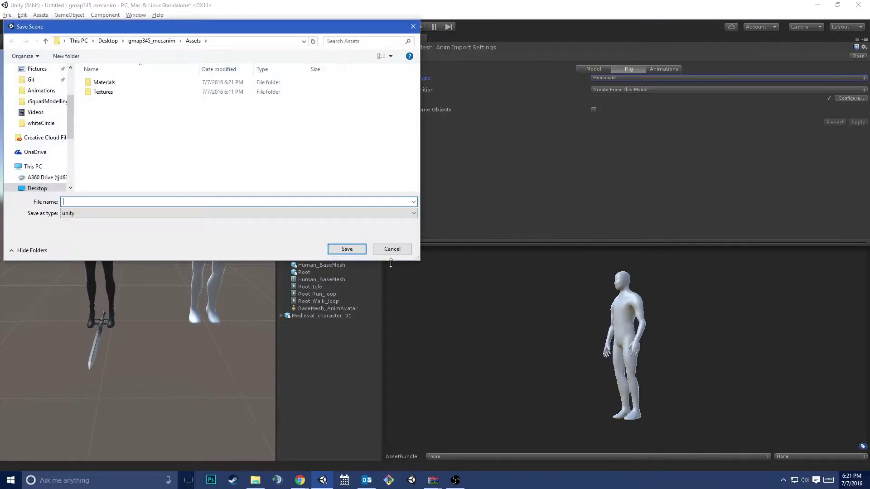
type("main")
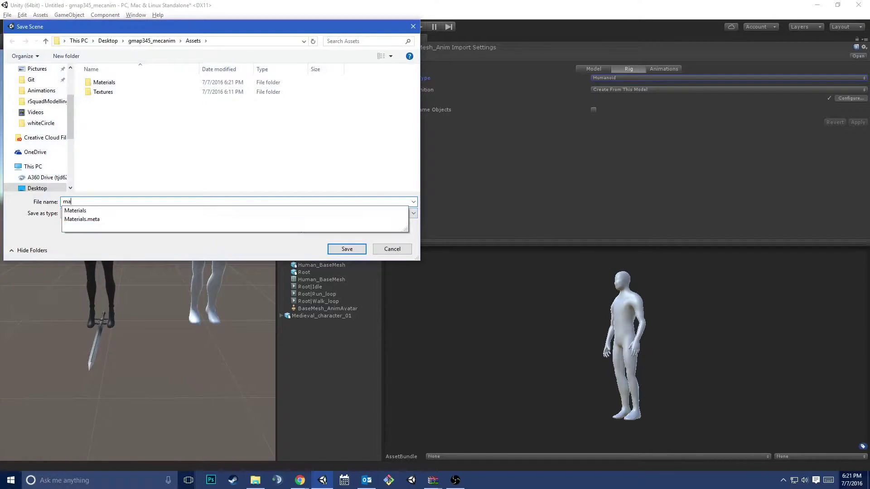
key("Return")
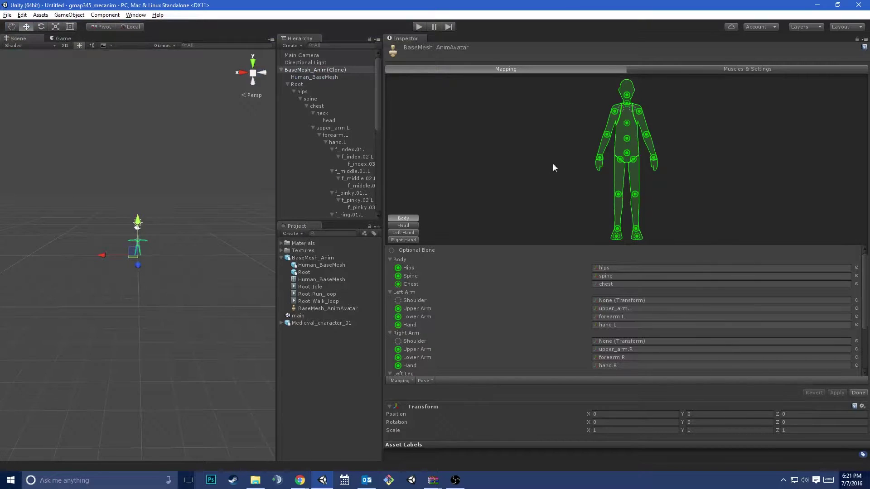
Examine the body and head bone mapping of the BaseMesh_Anim avatar and test moving the head bone
left_click_drag(180, 255, 206, 218, "alt")
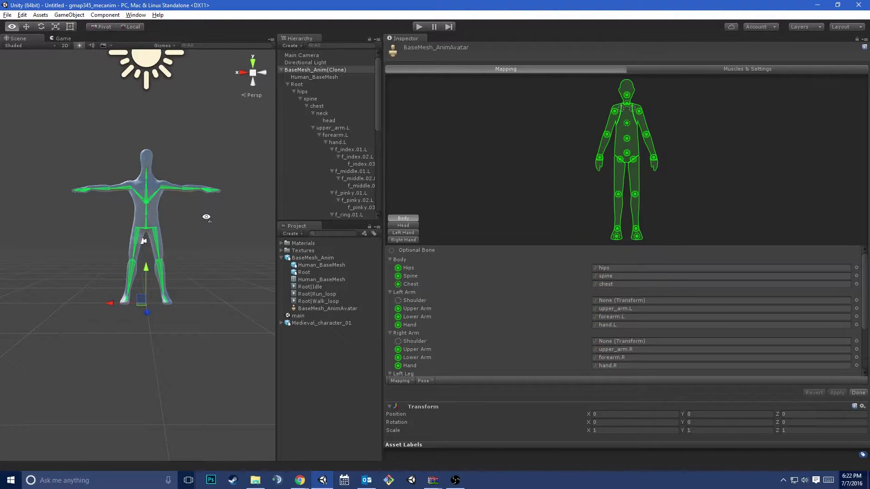
left_click_drag(206, 217, 206, 218, "alt")
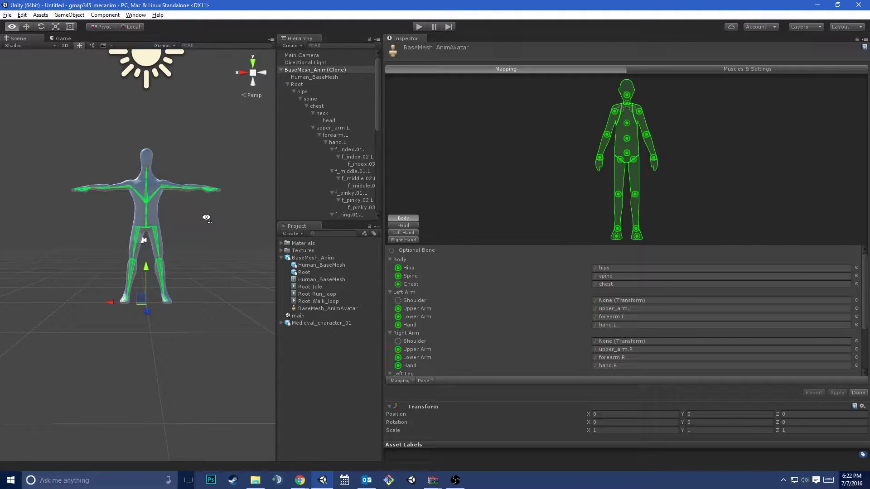
mouse_move(206, 218)
left_mouse_down("alt")
mouse_move(194, 215)
mouse_move(217, 209)
left_mouse_up("alt")
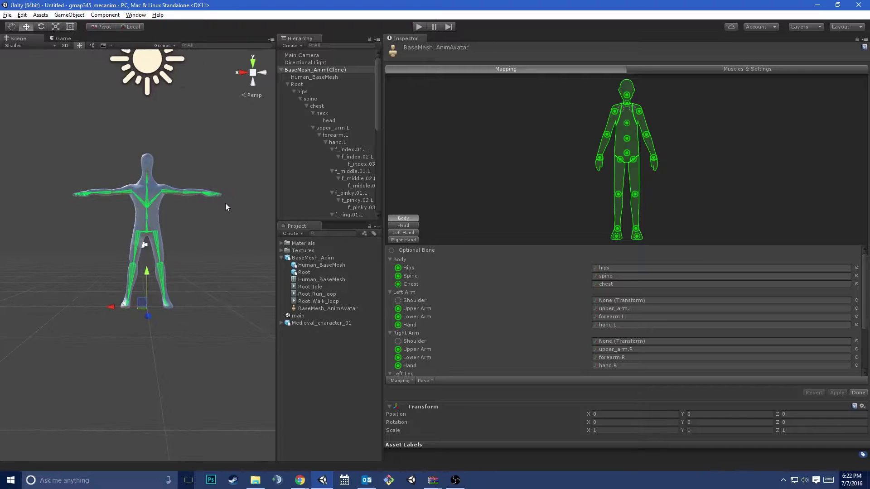
left_click(307, 71)
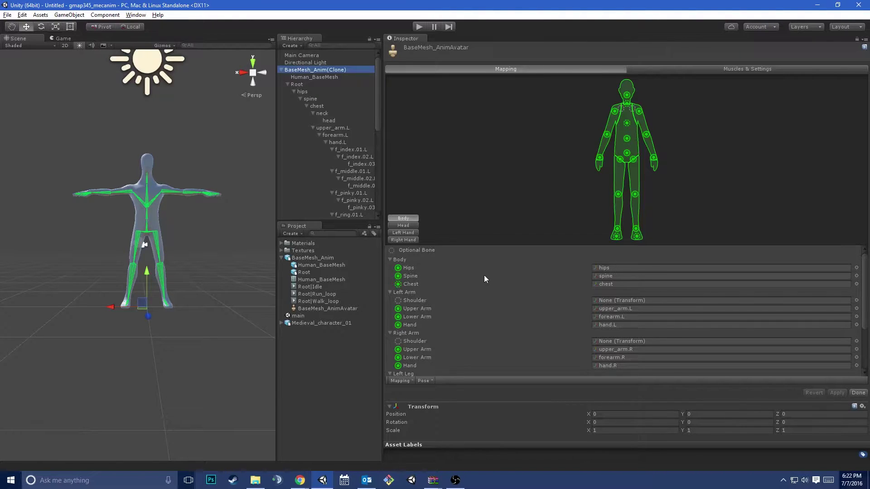
scroll(432, 334, "down", 3)
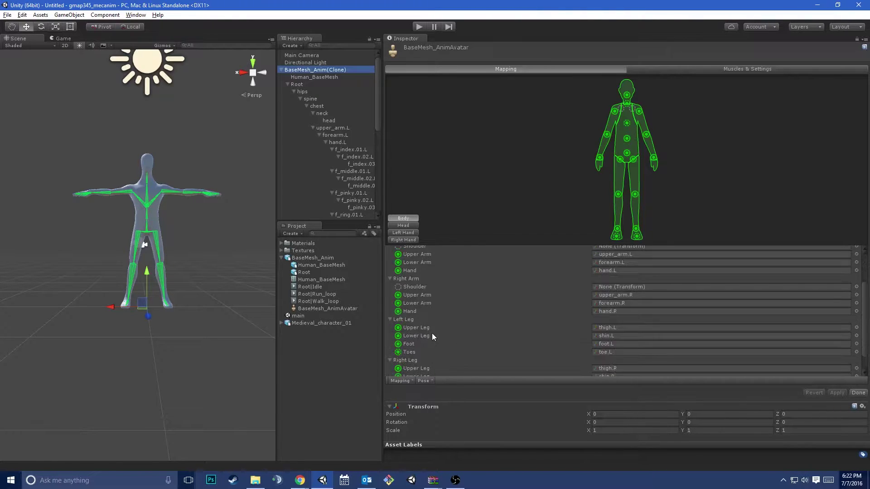
scroll(442, 320, "up", 3)
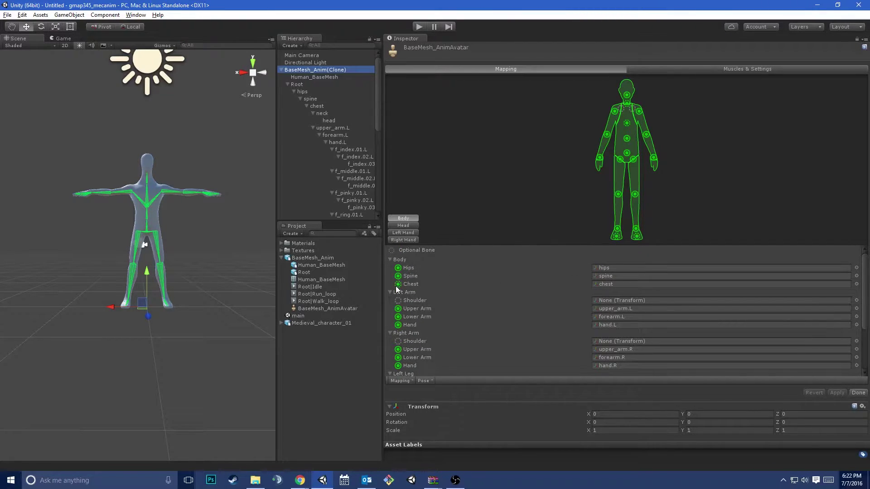
left_click(408, 226)
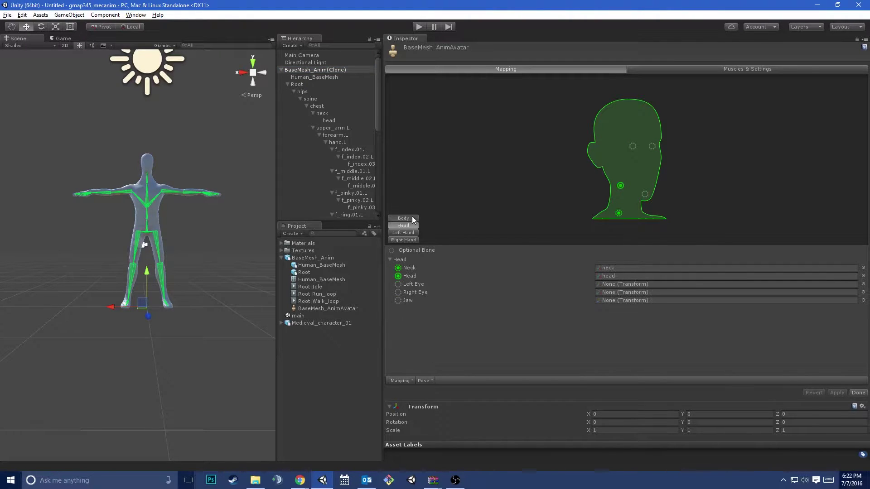
left_click(411, 217)
scroll(491, 298, "down", 5)
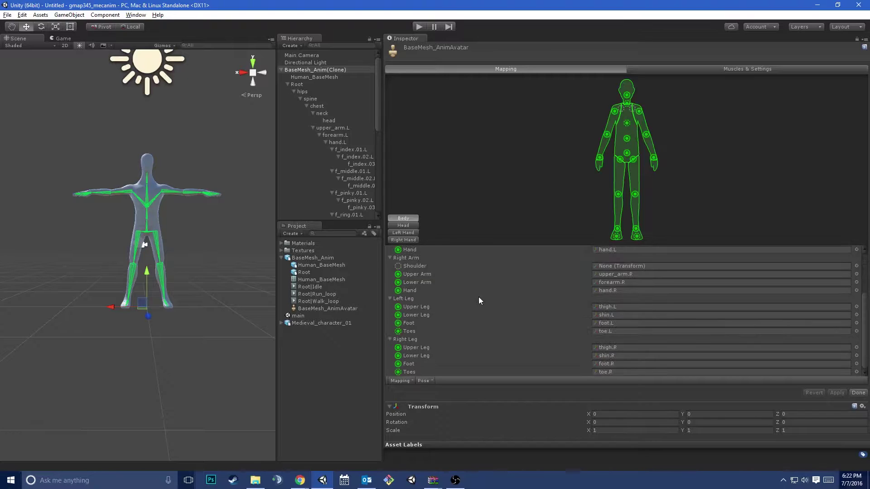
left_click(329, 121)
left_click_drag(105, 176, 126, 165)
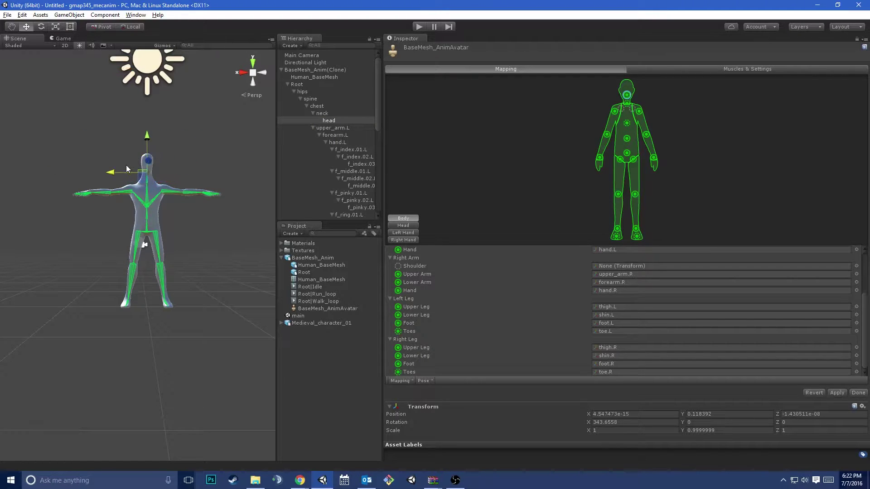
Close the base mesh's avatar configuration, and set and apply the Humanoid animation type for Medieval_character_01
left_click(315, 323)
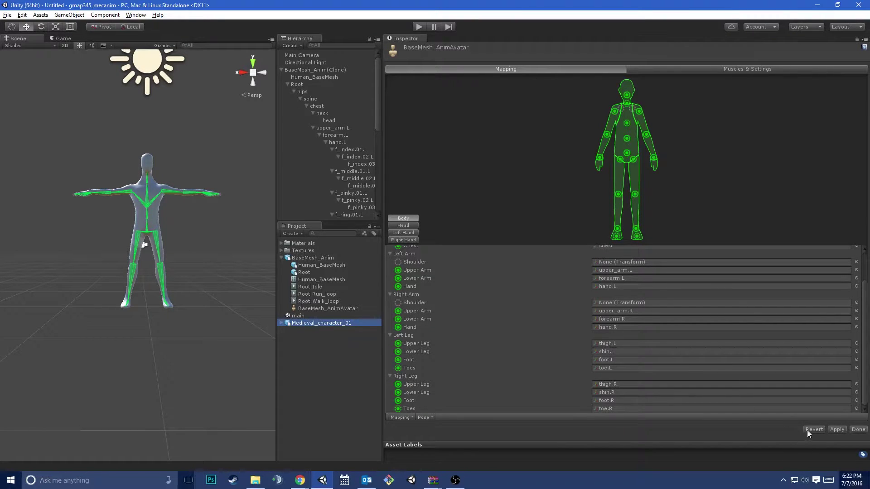
left_click(858, 429)
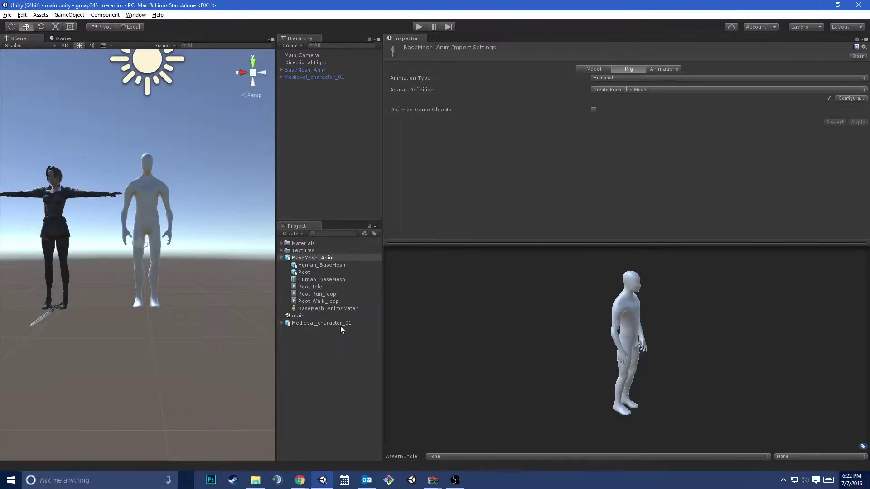
left_click(334, 323)
left_click(606, 77)
left_click(604, 120)
left_click(858, 133)
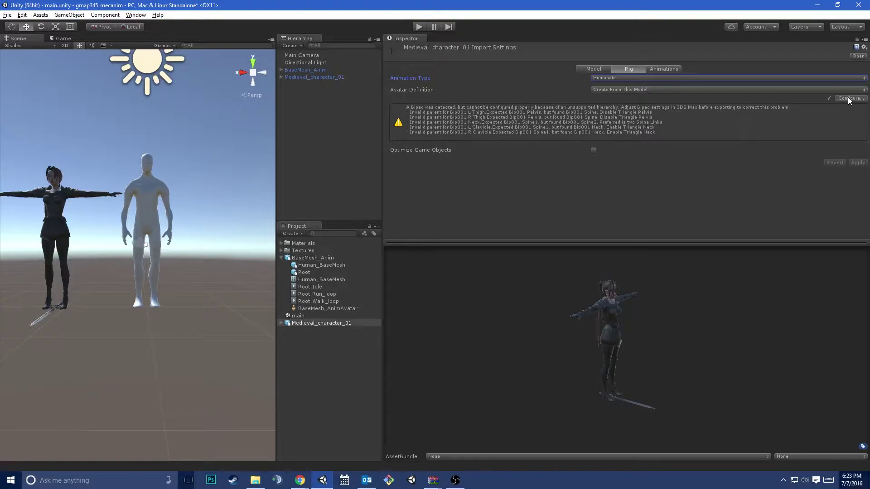
Open the avatar configuration of Medieval_character_01, saving the scene changes, and examine its body bone mapping
left_click(851, 98)
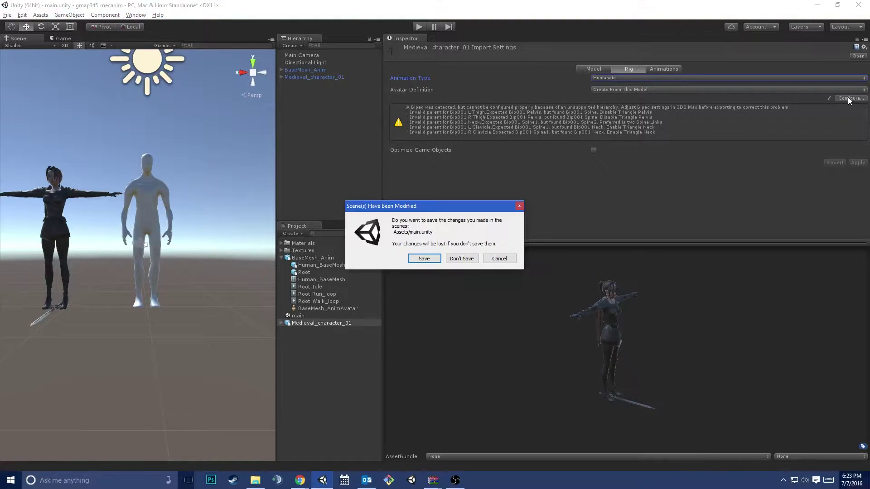
left_click(430, 256)
mouse_move(204, 227)
right_mouse_down()
mouse_move(186, 243)
mouse_move(204, 230)
right_mouse_up()
key("w")
key("s")
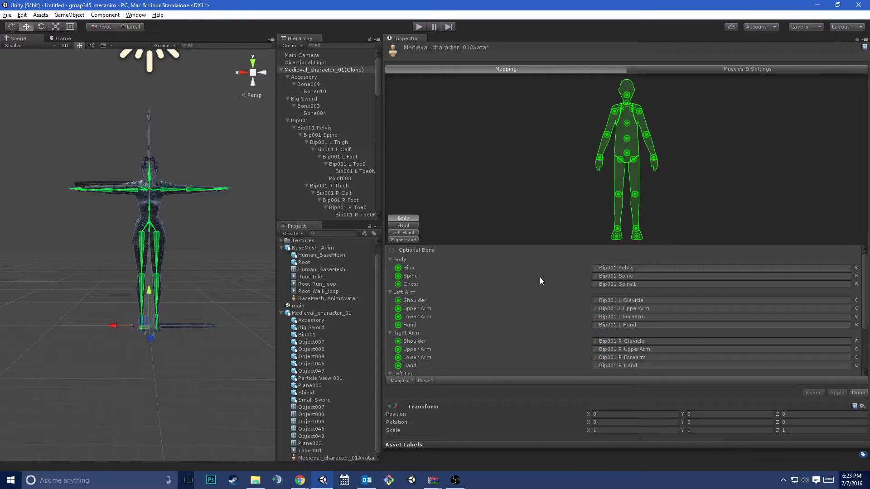
scroll(540, 277, "down", 3)
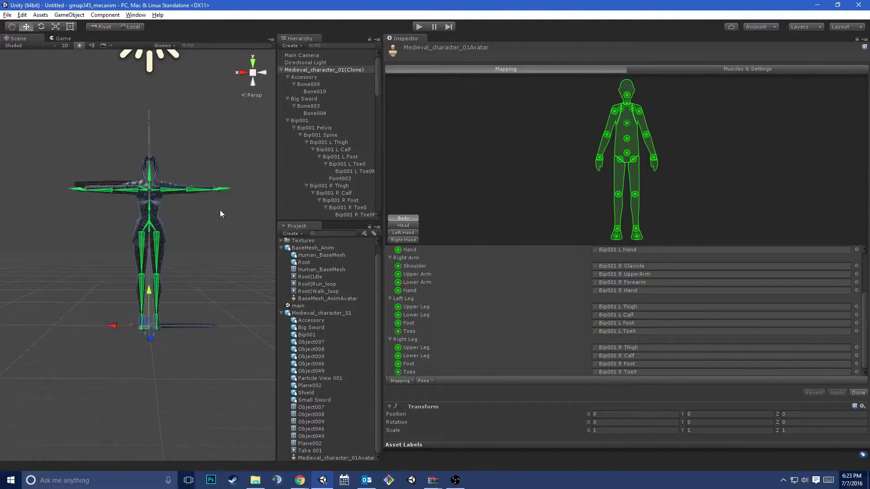
right_click_drag(197, 198, 220, 170)
key("w")
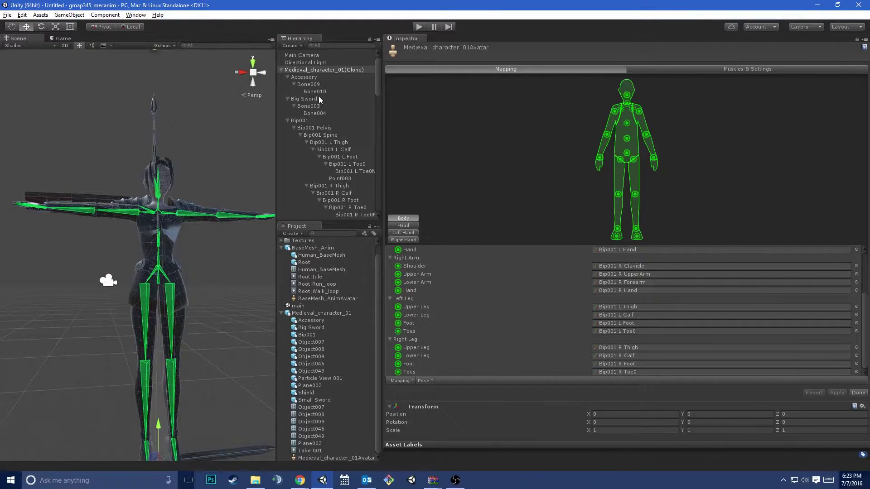
scroll(501, 304, "up", 3)
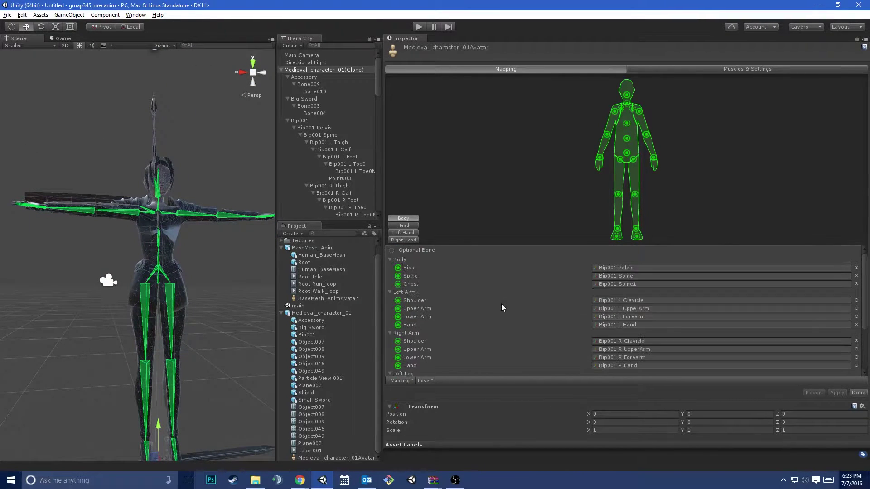
Try moving the Bip001 Spine bone of the medieval character's avatar and undo the move
left_click(647, 277)
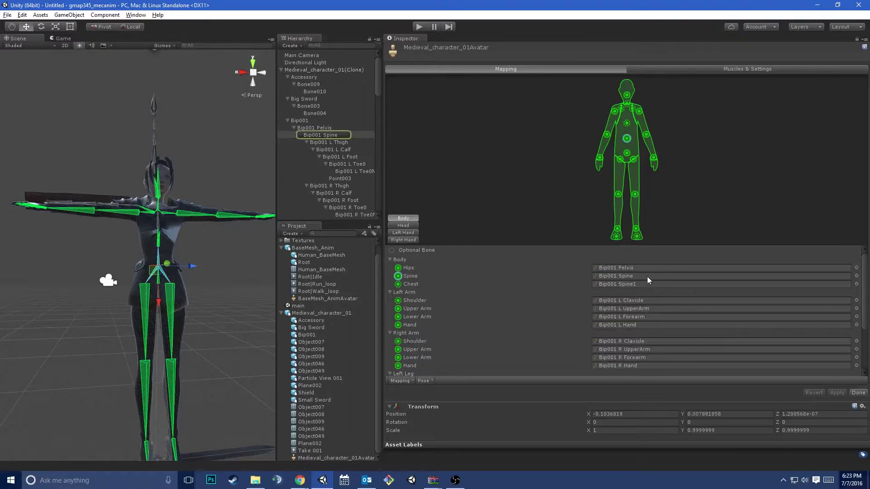
left_click_drag(192, 269, 107, 270)
key("ctrl+z")
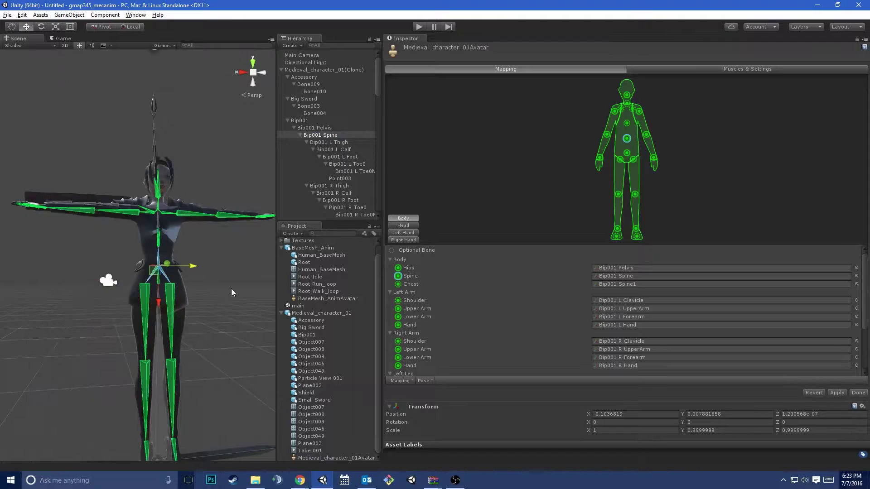
Locate the mapped chest and left forearm bones, try moving the forearm bone, and undo the move
left_click(639, 285)
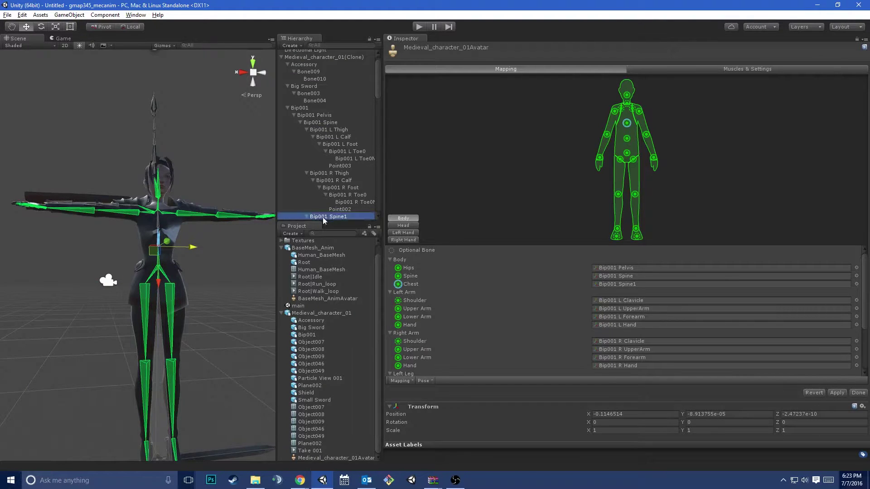
left_click(638, 318)
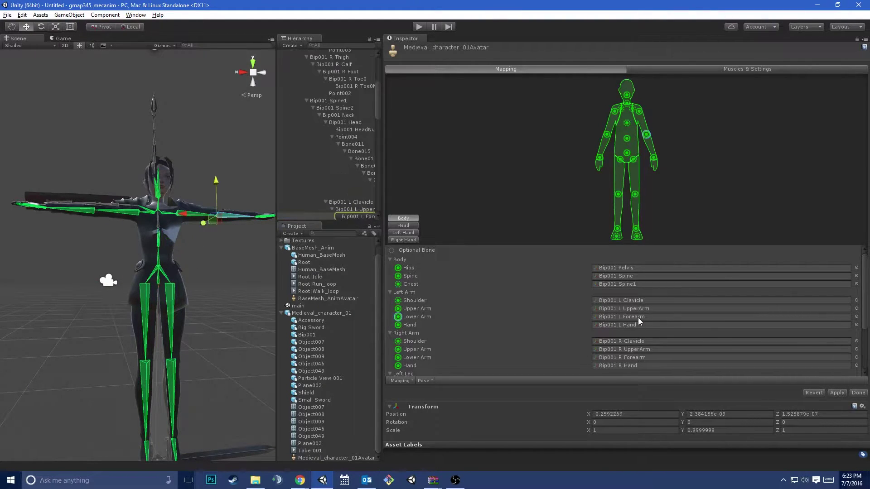
left_click_drag(216, 214, 183, 201)
key("ctrl+z")
scroll(159, 146, "down", 5)
left_click_drag(160, 146, 133, 218, "alt")
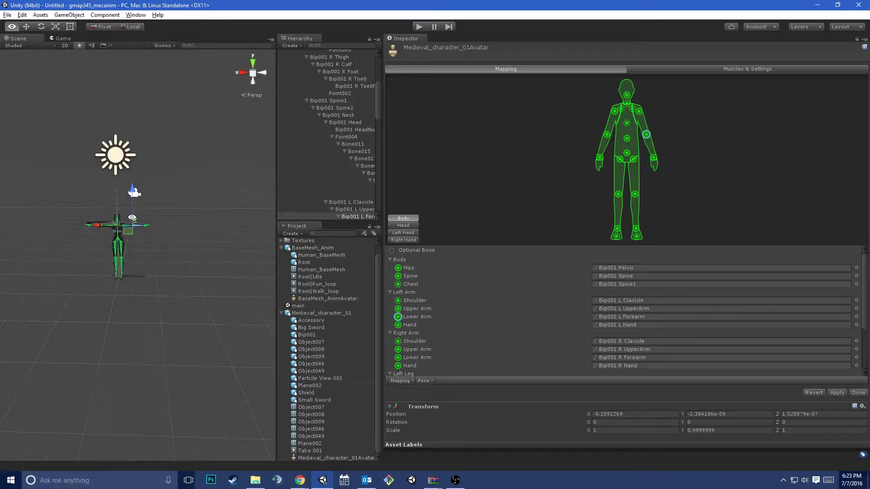
Check the Bip001 Spine bone in the avatar's hierarchy, and close the avatar configuration, applying the pending import settings of Medieval_character_01
scroll(314, 115, "up", 6)
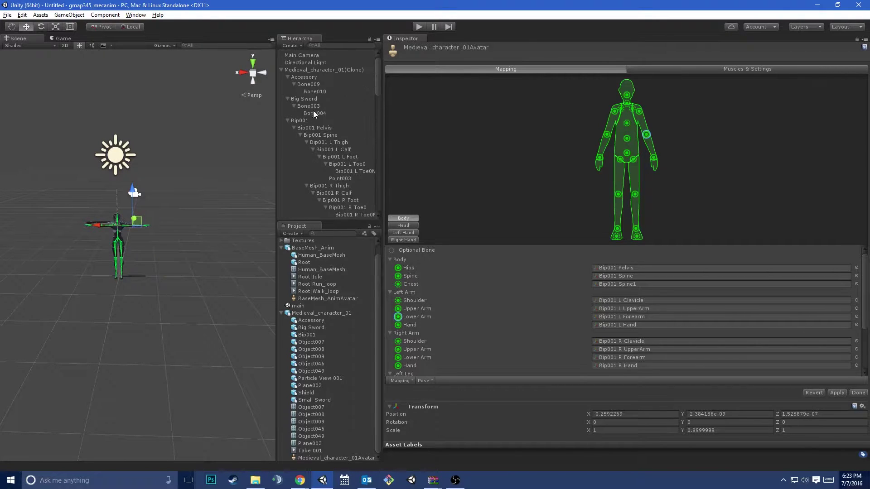
key("f")
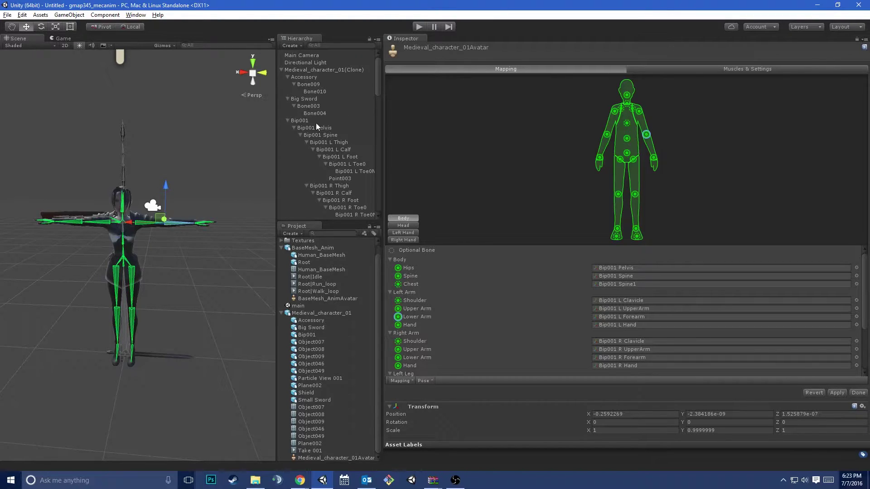
left_click(320, 135)
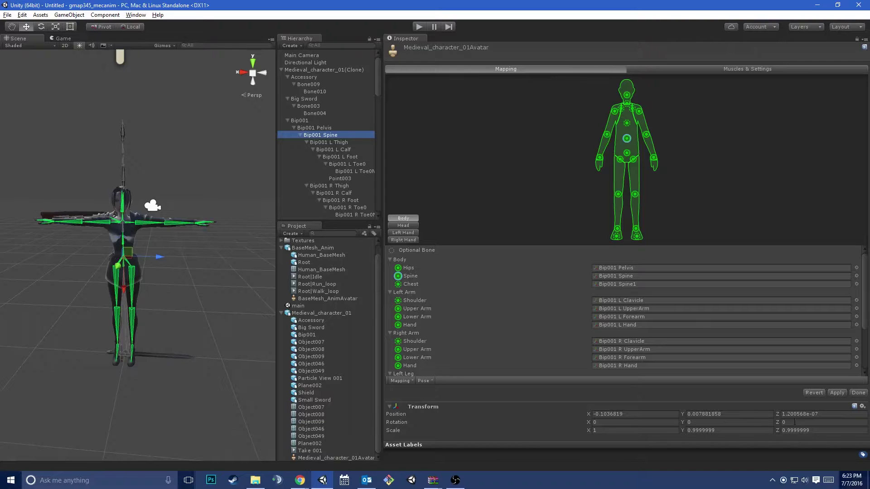
left_click(858, 393)
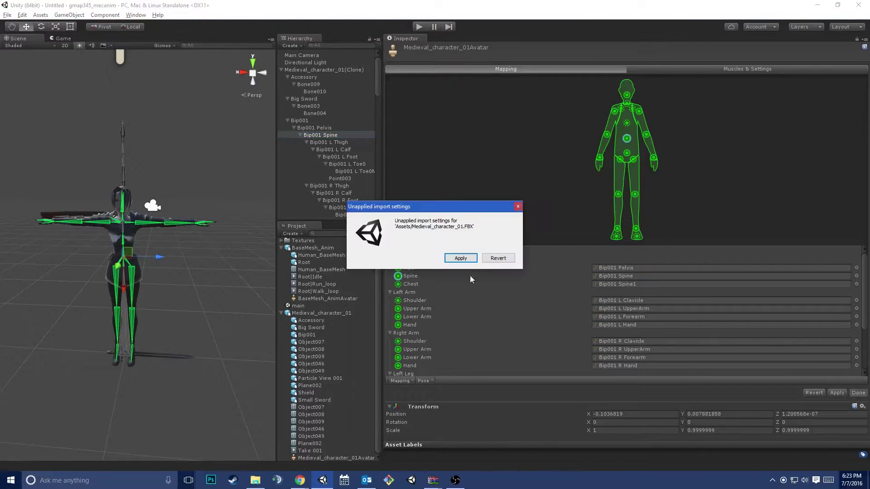
left_click(462, 258)
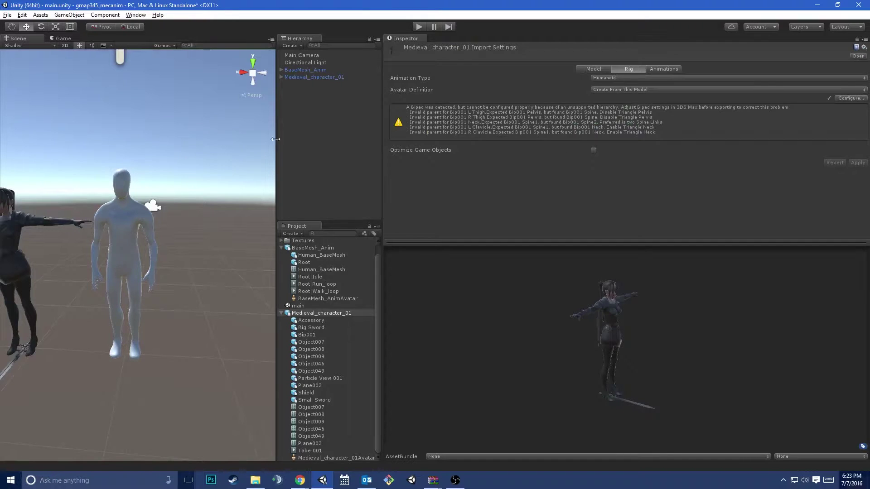
Frame Medieval_character_01 in the scene, and collapse the BaseMesh_Anim and Medieval_character_01 assets in the project
left_click(320, 78)
left_click_drag(6, 186, 58, 189, "alt")
key("f")
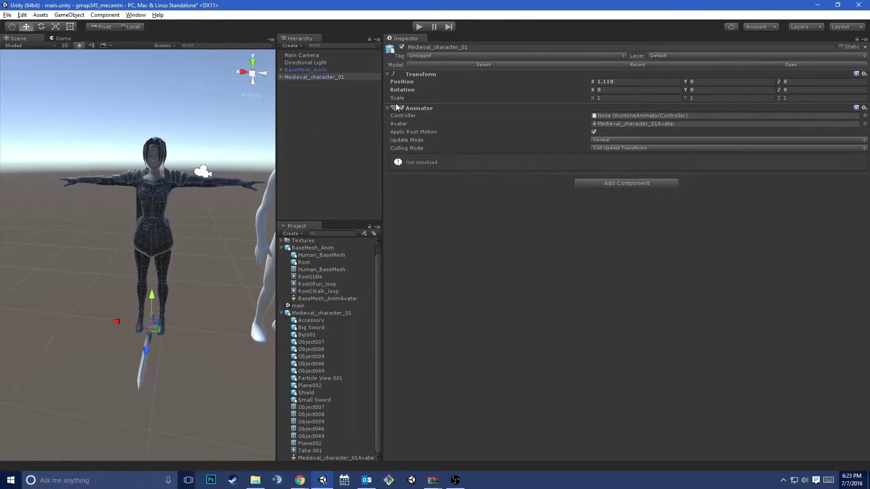
left_click(281, 248)
left_click(281, 273)
left_click(319, 272)
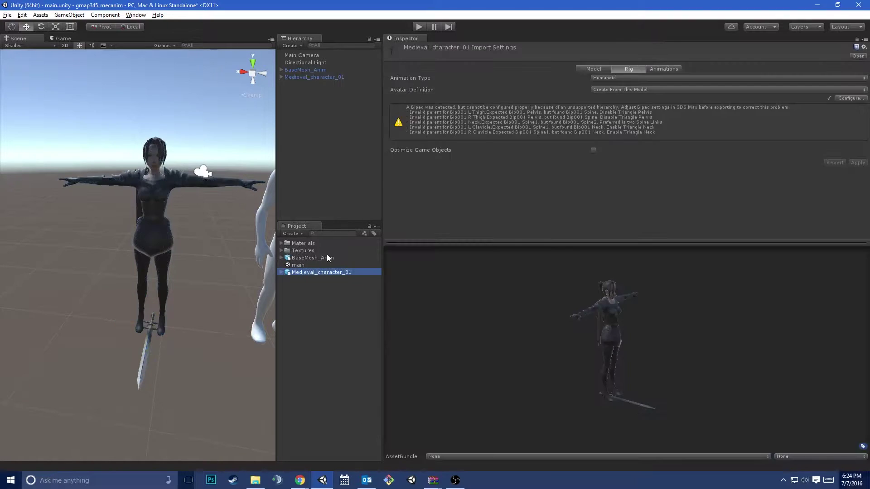
Compare the rig import settings of BaseMesh_Anim and Medieval_character_01, and check the available animation types
left_click(327, 258)
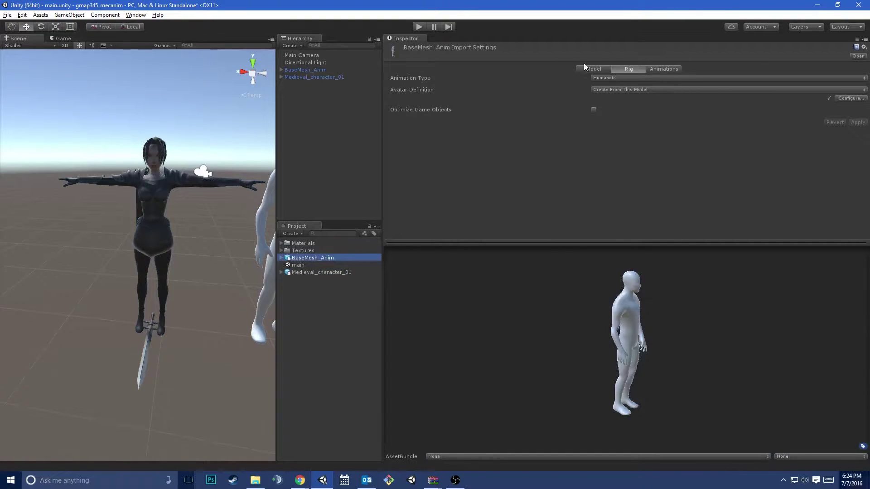
left_click(303, 272)
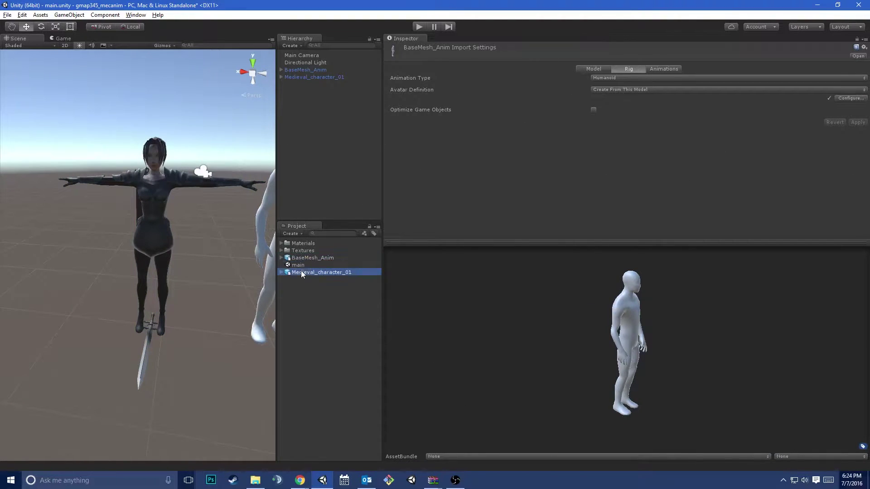
left_click_drag(227, 217, 197, 229, "alt")
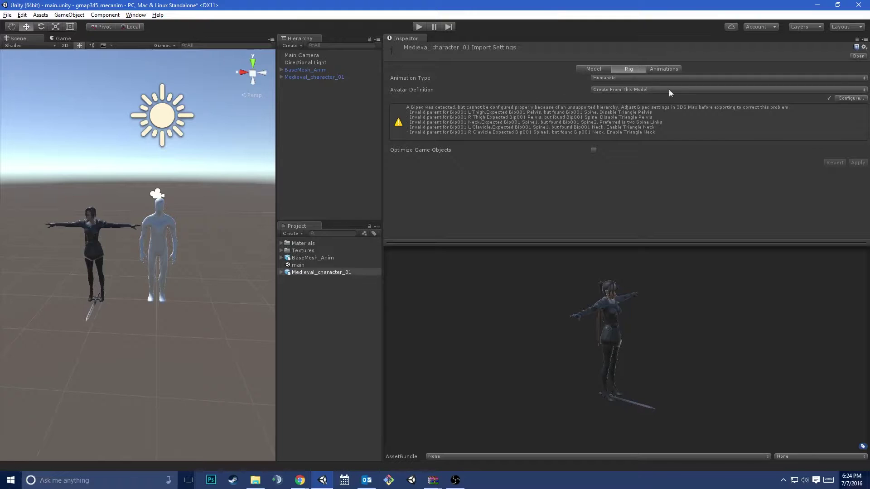
left_click(614, 78)
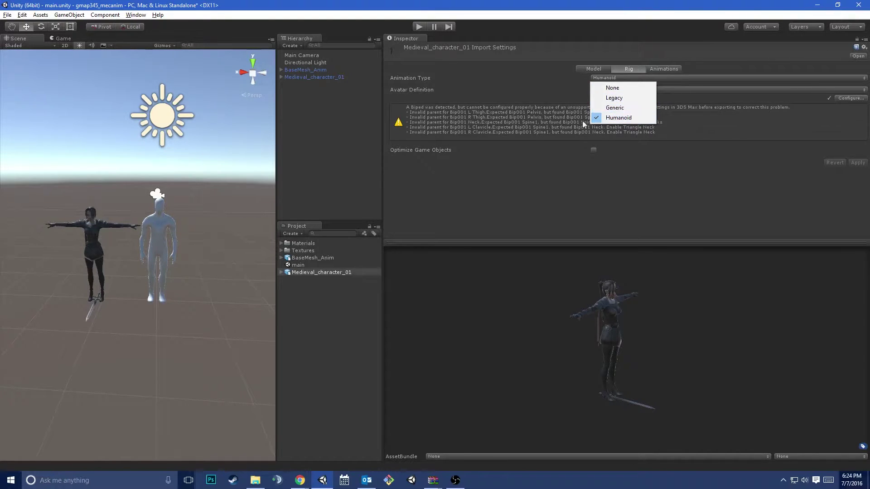
left_click(494, 117)
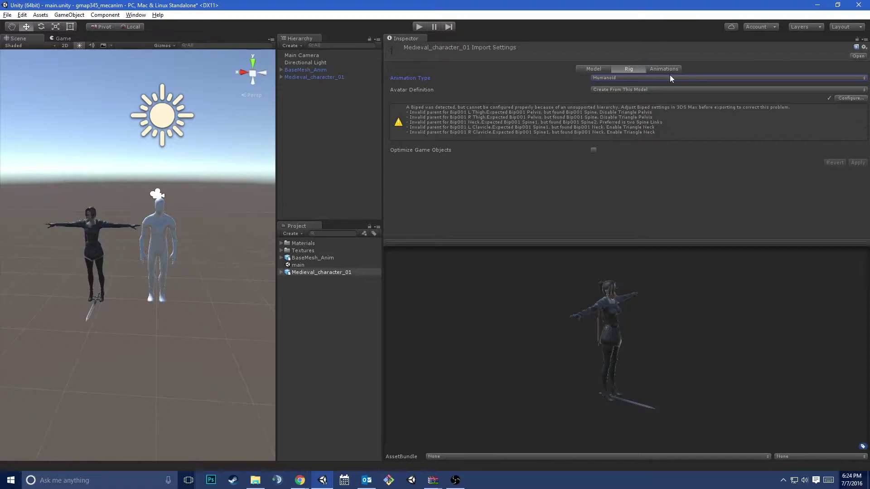
View the medieval character more closely in the scene and check the contents of its Medieval_character_01 asset
key("a")
right_click_drag(166, 243, 172, 240)
key("w")
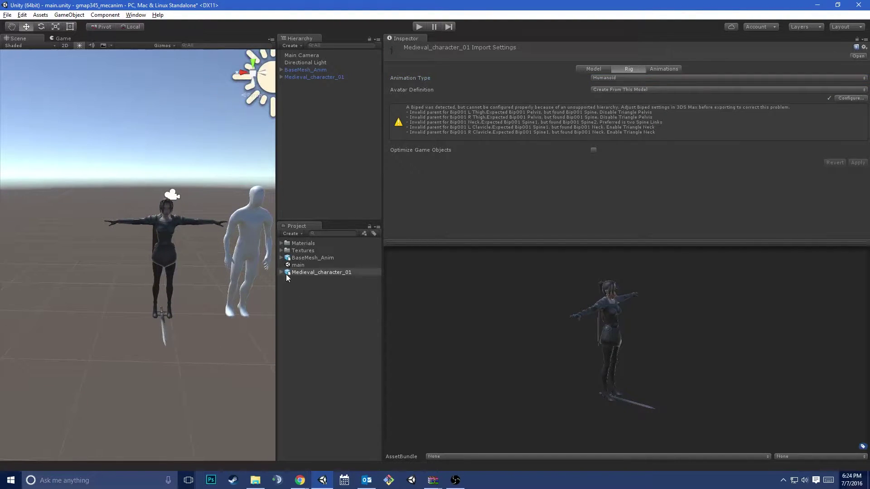
left_click(282, 273)
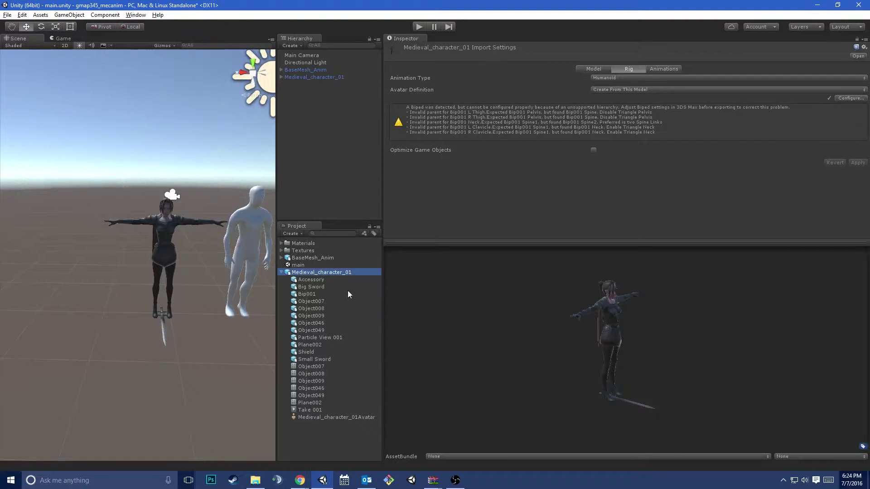
left_click(281, 272)
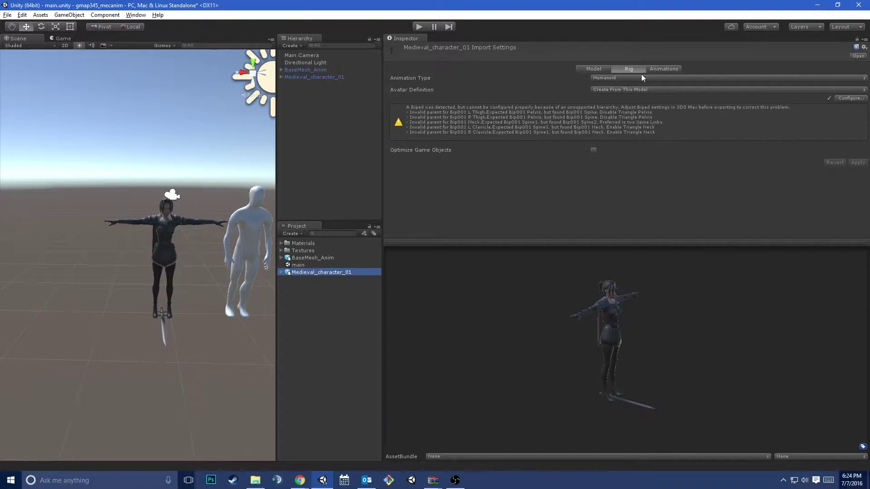
Try the Copy From Other Avatar definition for Medieval_character_01, restore Create From This Model, and apply the import settings
left_click(624, 89)
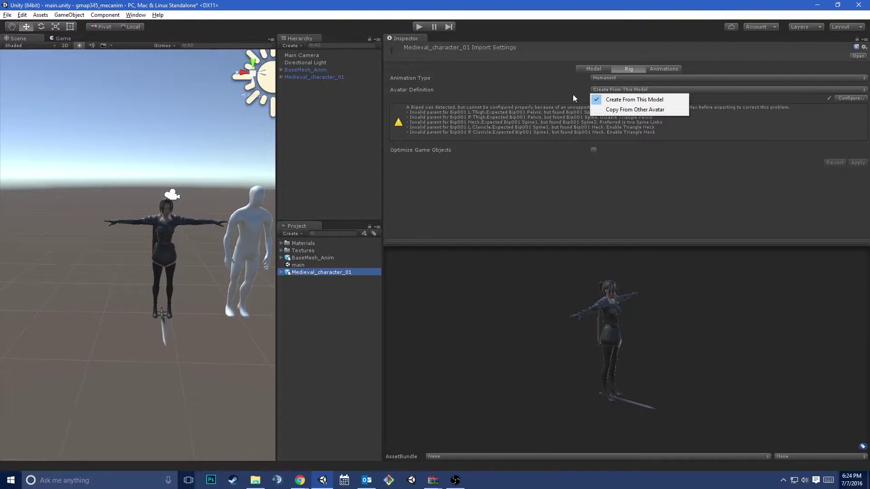
left_click(634, 110)
left_click(638, 90)
left_click(634, 100)
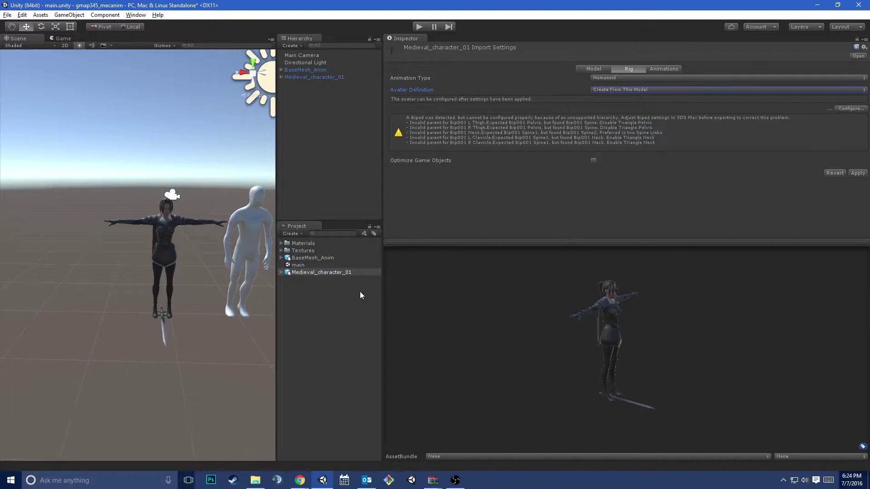
left_click(303, 273)
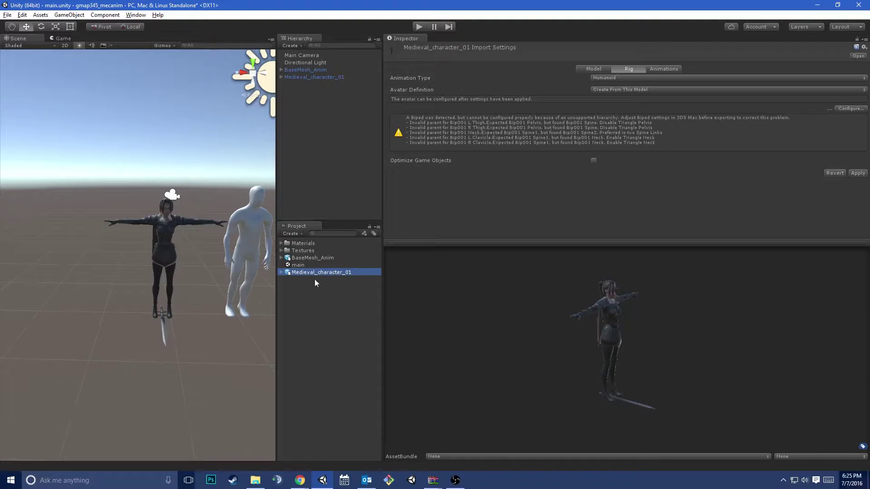
left_click(304, 258)
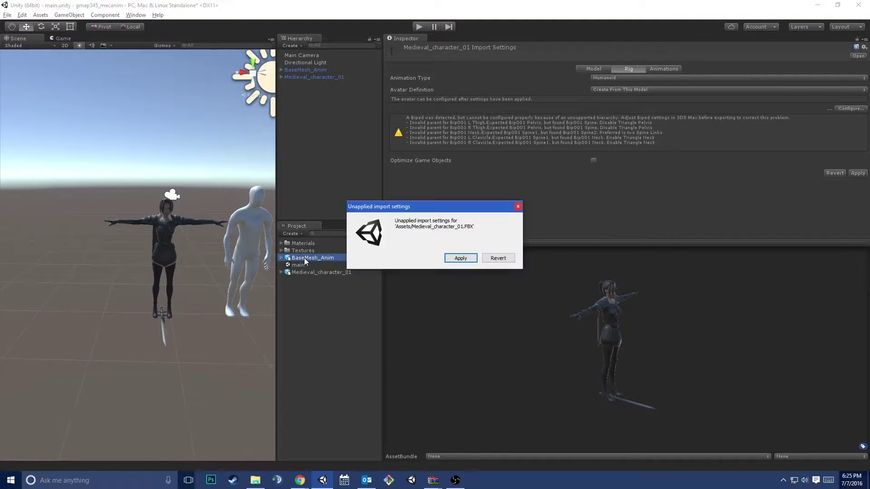
left_click(456, 260)
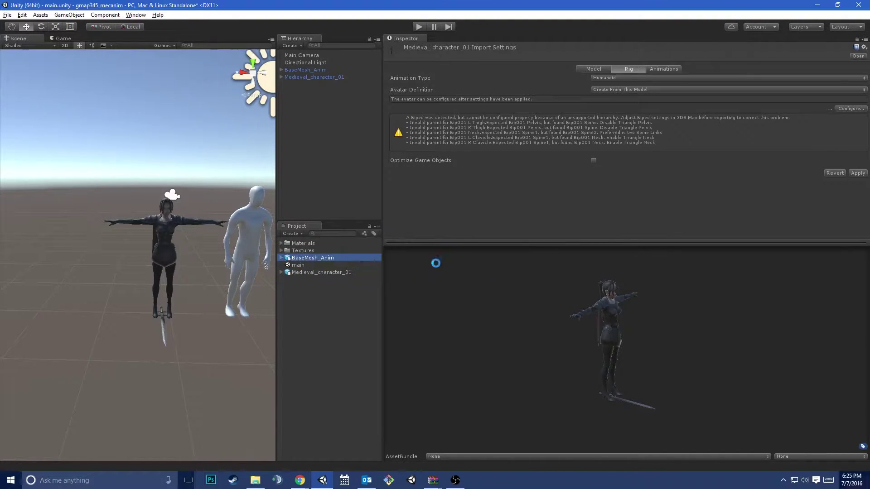
left_click(314, 273)
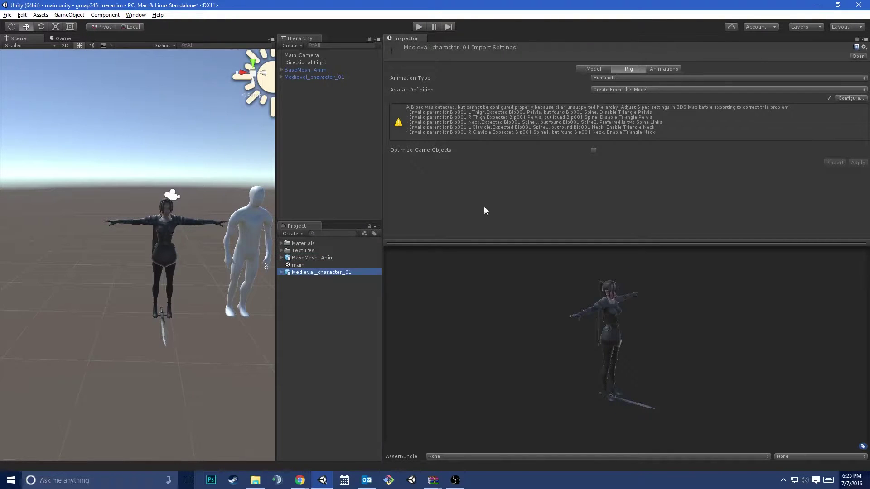
Examine the animation import settings of Medieval_character_01 and its Take 001 clip
left_click(671, 69)
left_click_drag(584, 344, 578, 239)
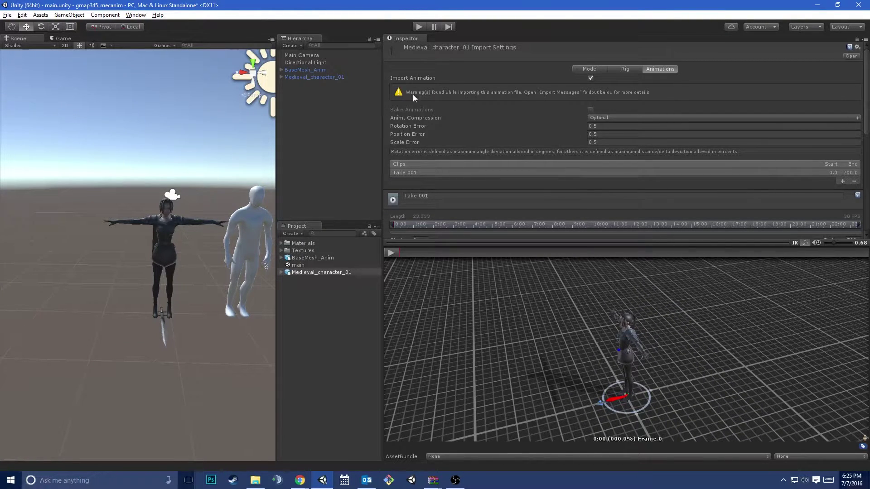
scroll(498, 131, "down", 4)
scroll(521, 145, "up", 4)
scroll(512, 199, "down", 2)
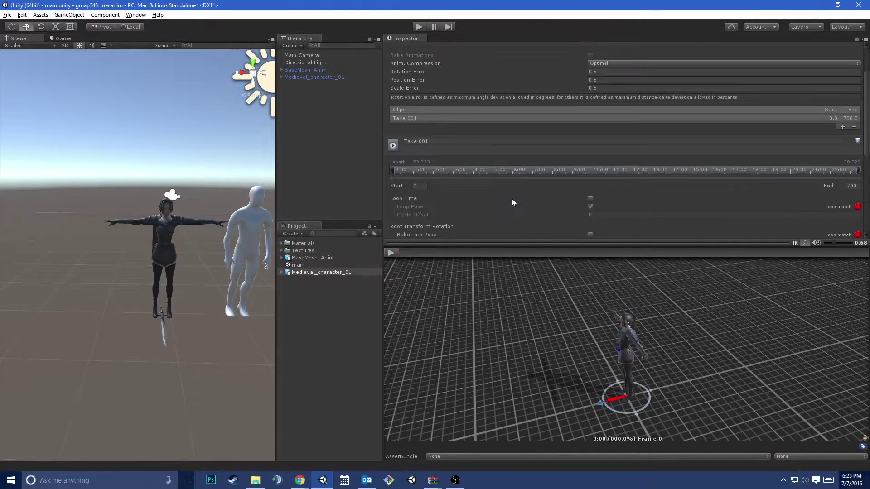
scroll(510, 199, "up", 1)
scroll(510, 198, "up", 1)
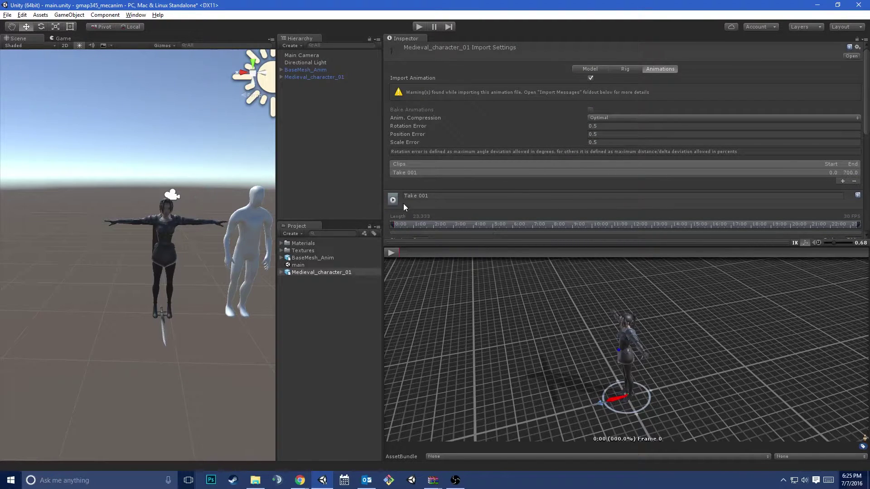
scroll(448, 216, "down", 1)
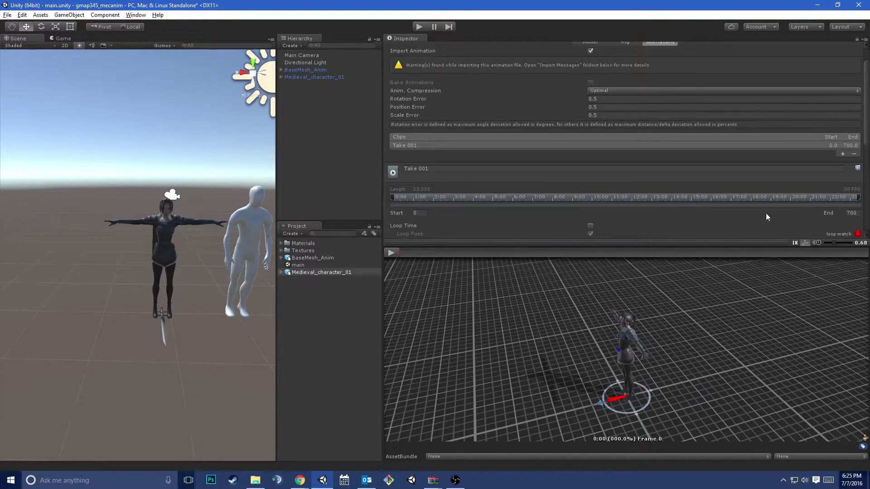
scroll(470, 146, "up", 1)
scroll(469, 147, "down", 1)
scroll(471, 148, "up", 1)
scroll(472, 152, "down", 1)
Play the Take 001 clip in the animation preview and view the Humanoid character from several angles
left_click(391, 253)
mouse_move(512, 363)
middle_mouse_down()
mouse_move(563, 340)
mouse_move(508, 348)
mouse_move(528, 346)
mouse_move(509, 355)
middle_mouse_up()
left_click_drag(509, 356, 619, 320)
left_click_drag(728, 374, 496, 381)
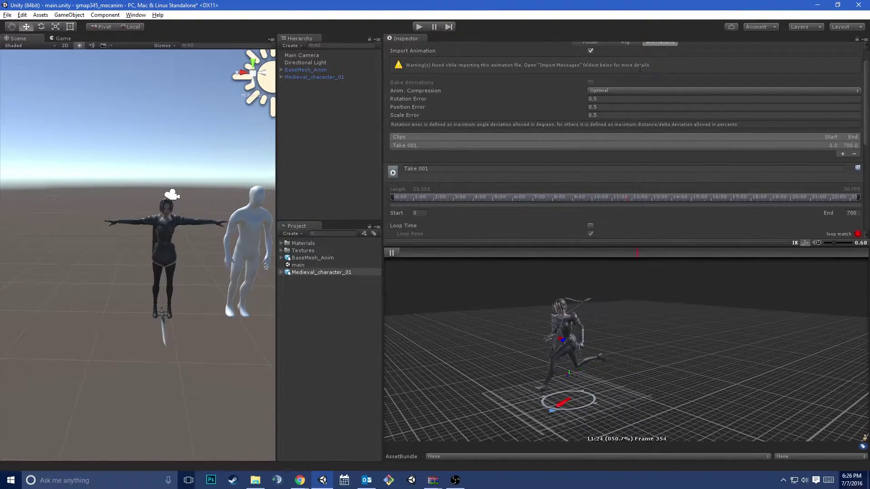
Set and apply the Generic animation type for the rig of Medieval_character_01
left_click(633, 43)
left_click(609, 90)
left_click(609, 83)
left_click(611, 78)
left_click(603, 107)
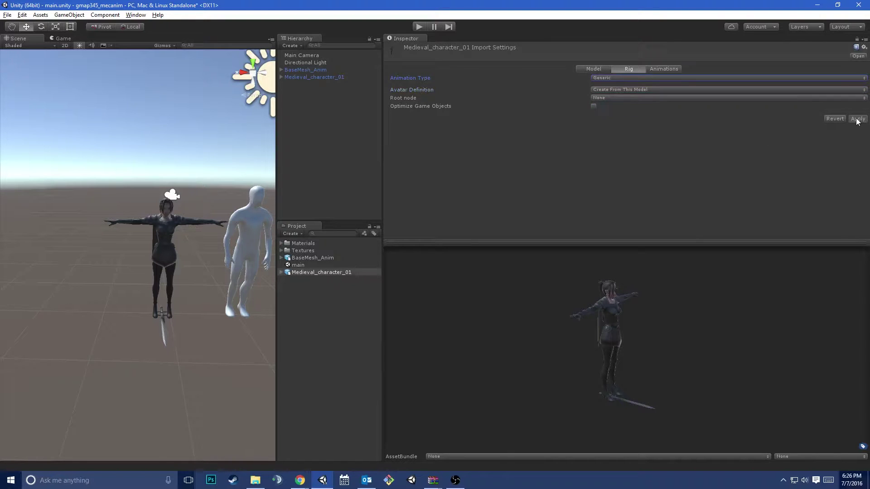
Play Take 001 with the Generic rig in the preview, checking different parts of the timeline from several angles
left_click(659, 72)
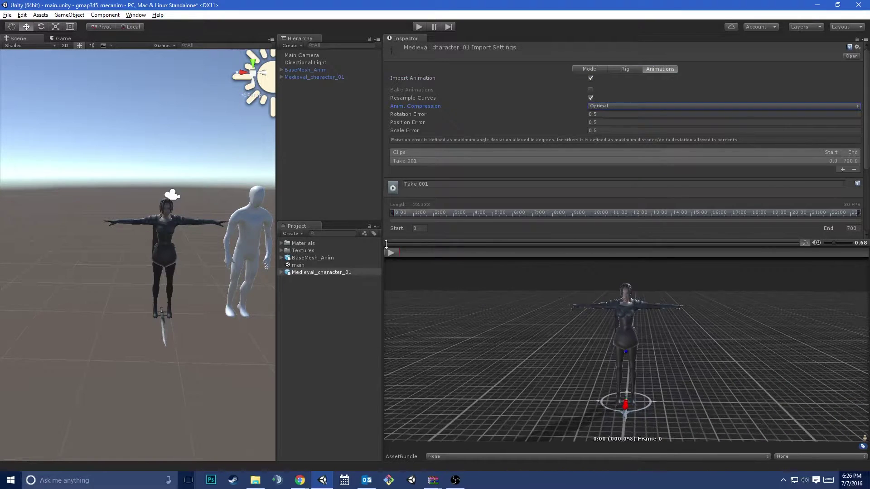
left_click(393, 253)
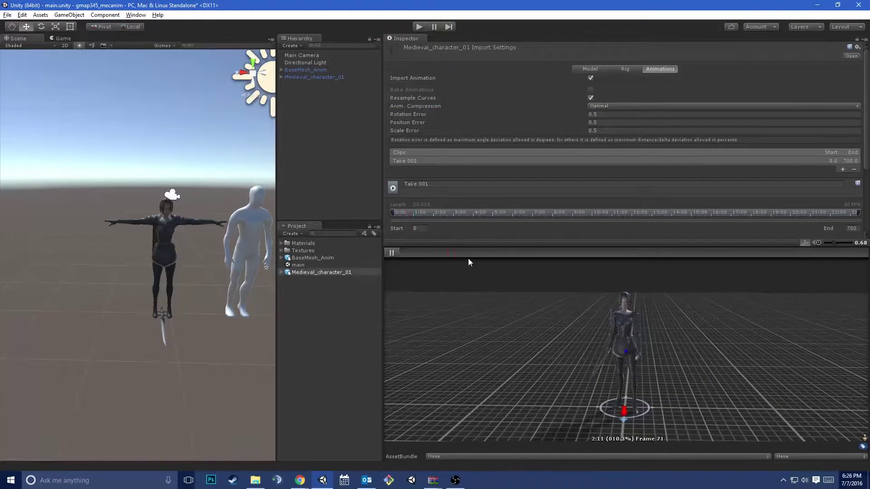
left_click_drag(662, 366, 599, 317)
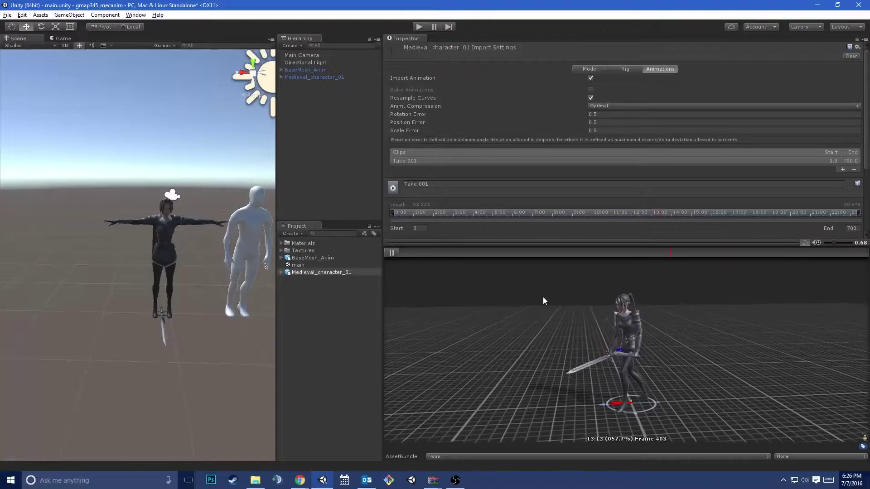
left_click(656, 253)
left_click_drag(656, 254, 616, 255)
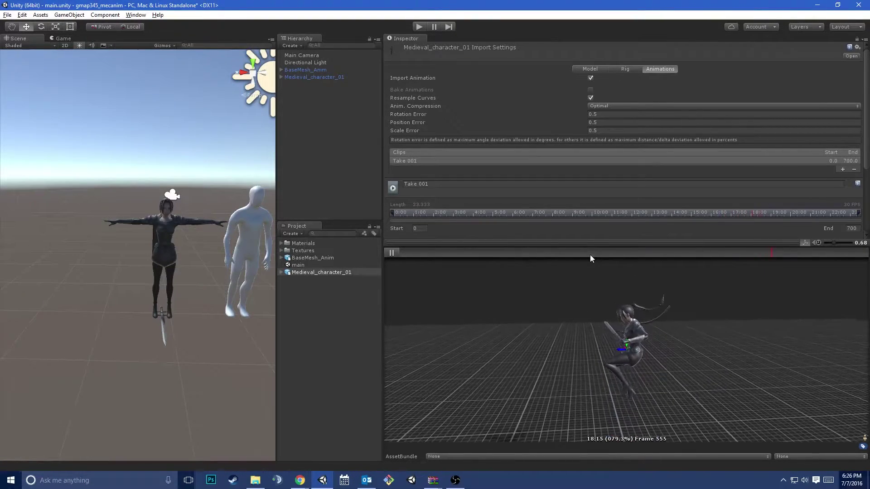
mouse_move(548, 338)
left_mouse_down()
mouse_move(507, 336)
mouse_move(555, 335)
mouse_move(536, 334)
left_mouse_up()
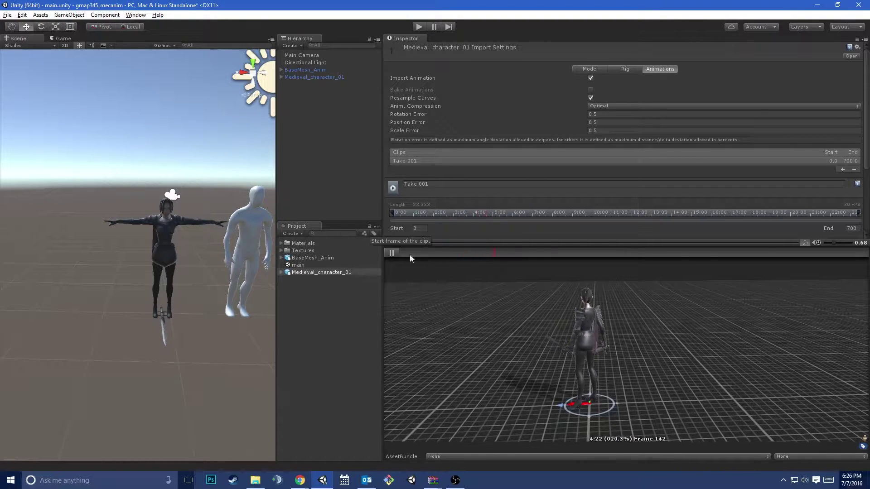
left_click_drag(518, 345, 621, 332)
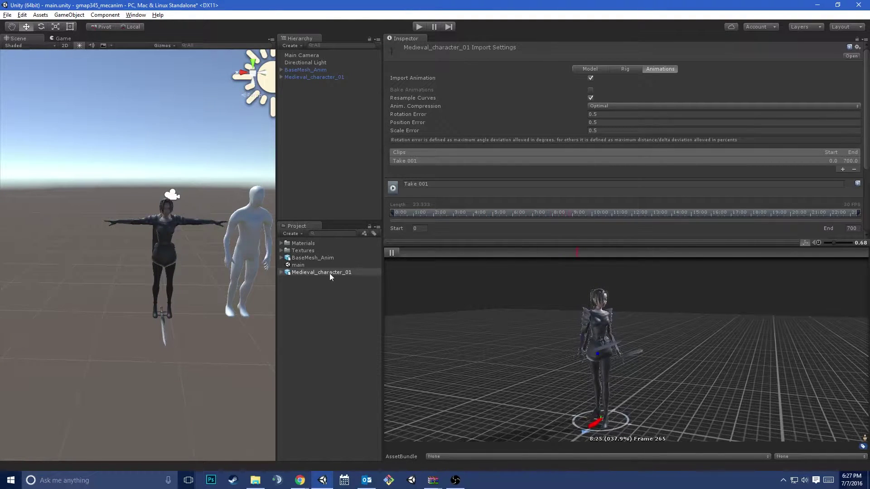
Examine the animation clips of BaseMesh_Anim and view its Root|Idle preview from the front
left_click(319, 260)
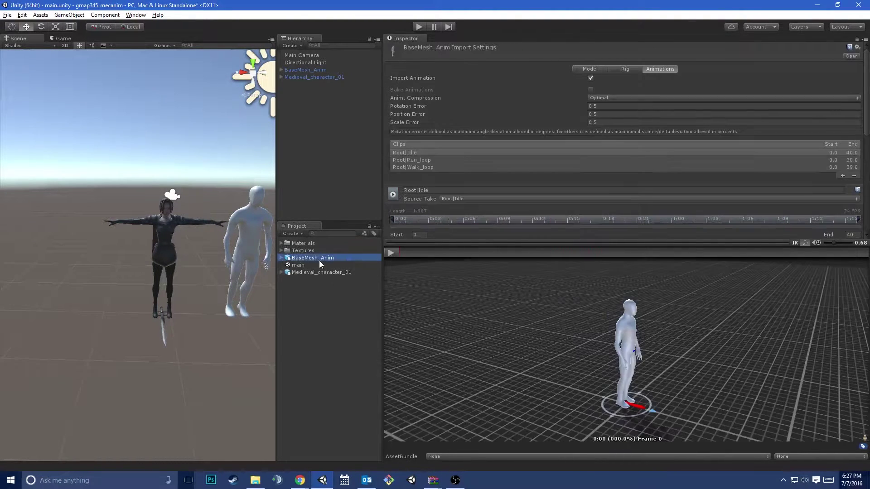
left_click_drag(572, 324, 504, 324)
scroll(499, 215, "down", 2)
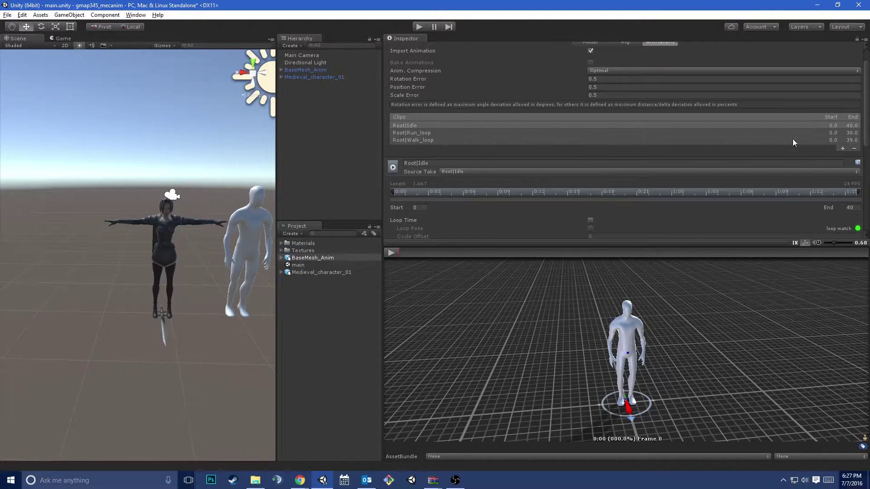
Play the Root|Idle clip in the animation preview and view the BaseMesh_Anim character up close from slightly different angles
left_click(390, 253)
left_click_drag(534, 343, 545, 335)
scroll(547, 335, "up", 3)
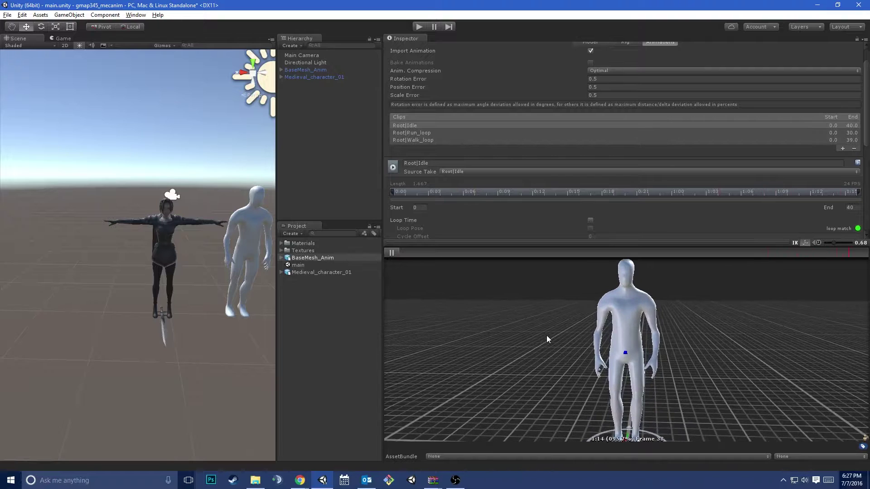
mouse_move(544, 337)
left_mouse_down()
mouse_move(583, 340)
mouse_move(557, 337)
left_mouse_up()
Set the source take of the Root|Idle clip to Root|Run_loop and play it in the preview
left_click(464, 172)
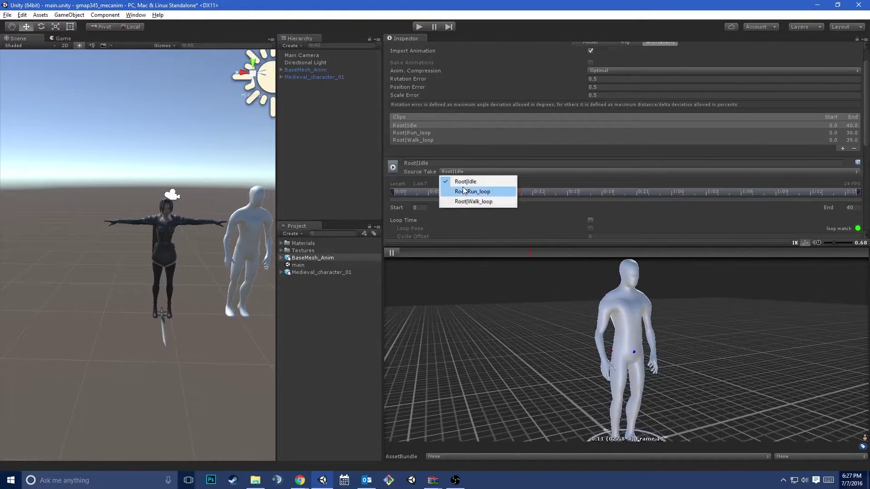
left_click(464, 190)
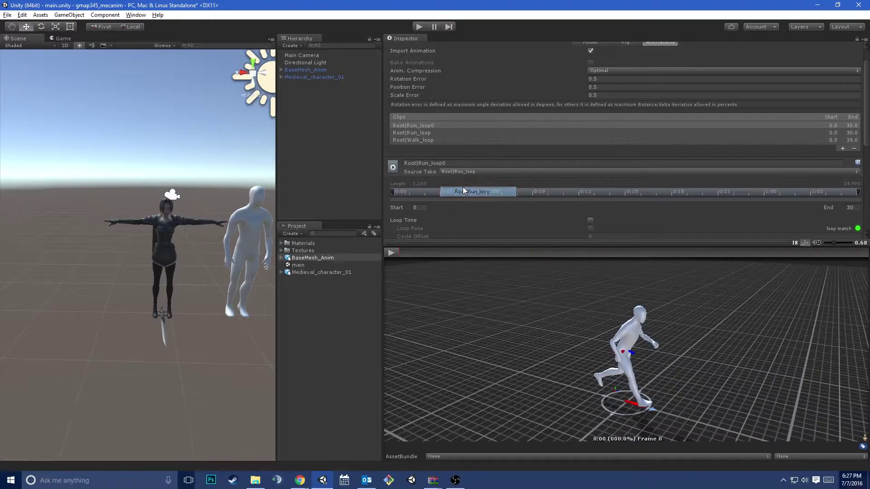
left_click(391, 253)
left_click_drag(557, 363, 514, 375)
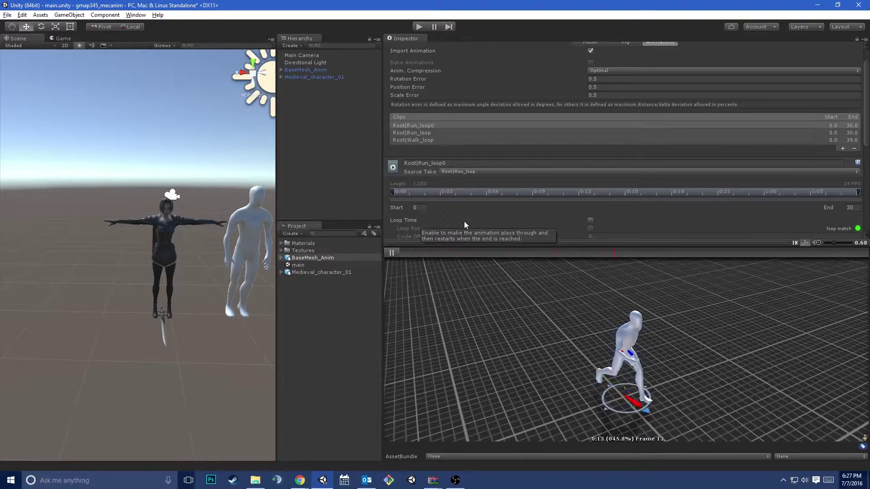
Set the first clip's source take to Root|Walk_loop and play it, viewing the walk from several angles
scroll(464, 221, "down", 2)
left_click(467, 145)
left_click(465, 174)
left_click(391, 252)
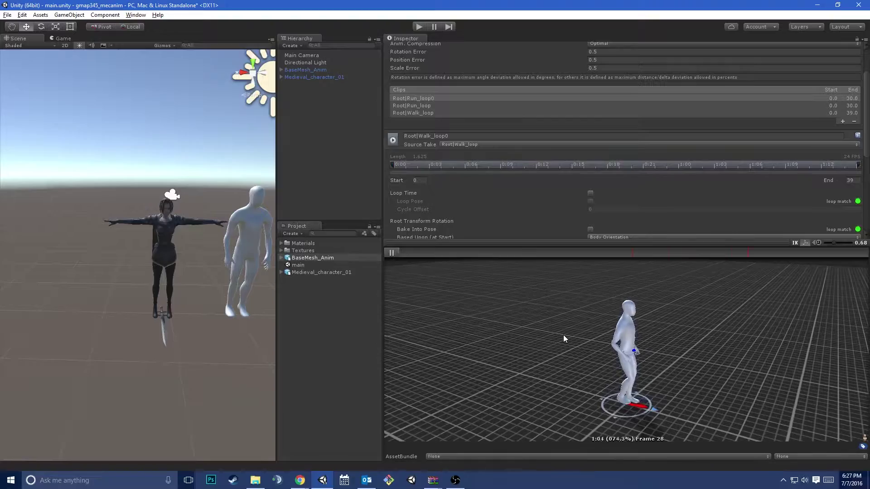
left_click_drag(599, 372, 653, 326)
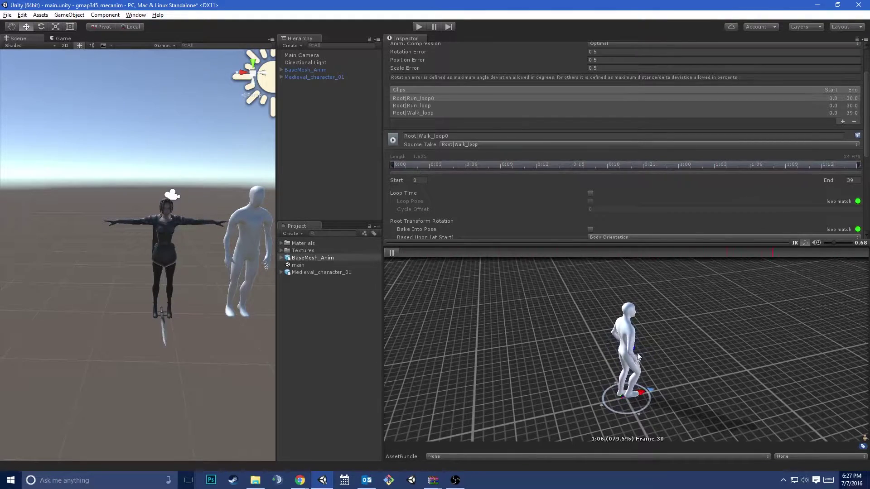
left_click_drag(587, 365, 571, 365)
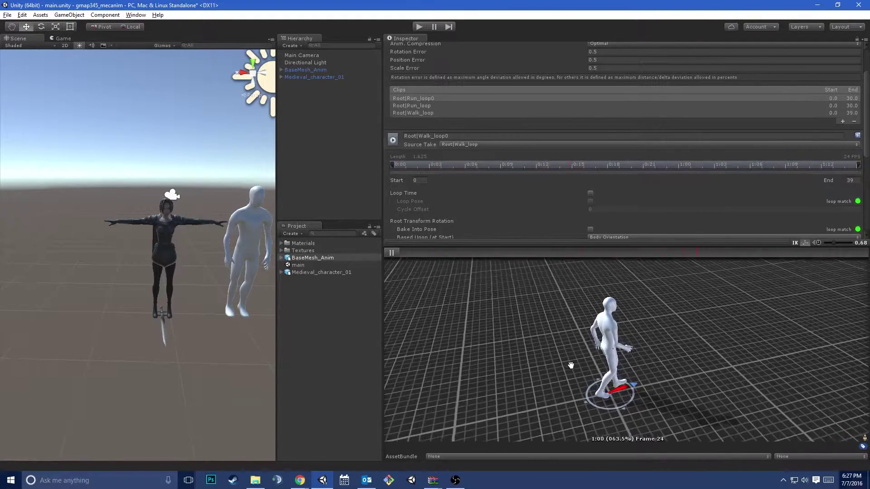
left_click_drag(654, 361, 565, 354)
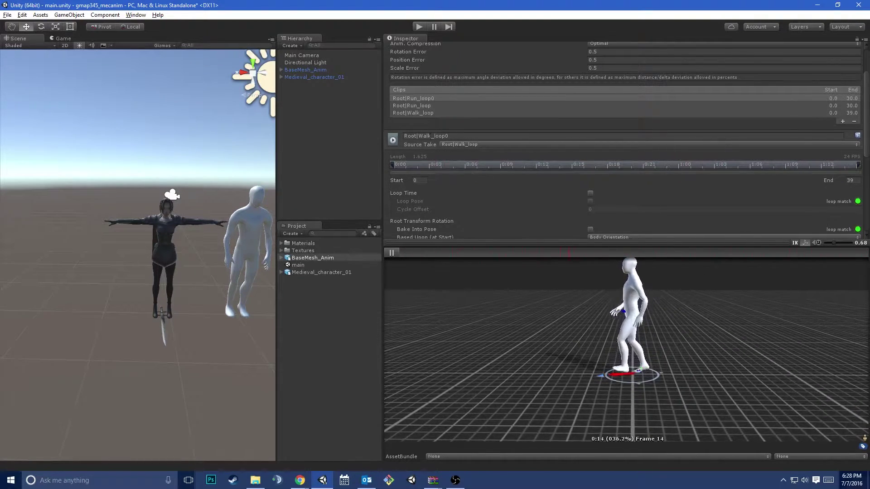
Apply the changed clip import settings of BaseMesh_Anim
left_click(411, 98)
scroll(730, 165, "down", 3)
scroll(725, 172, "up", 5)
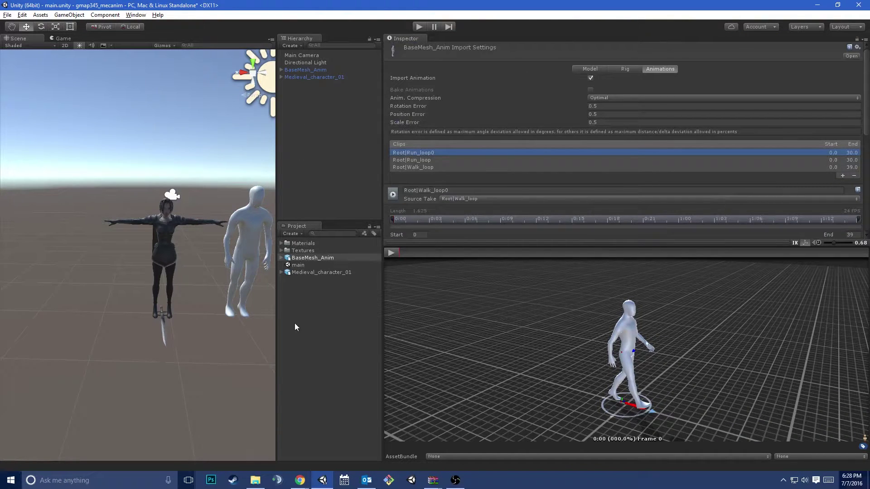
left_click(309, 271)
left_click(449, 258)
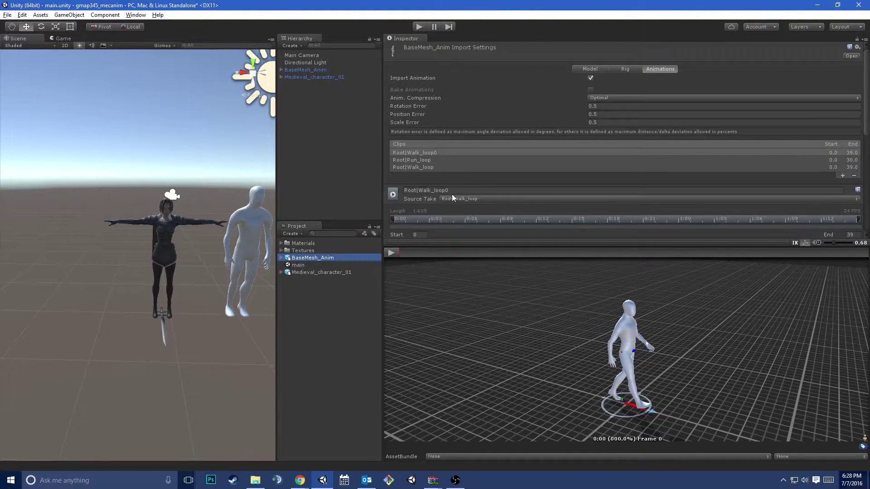
Set the first clip's source take to Root|Run_loop, preview it, and apply the import changes while switching to Medieval_character_01
scroll(453, 195, "down", 3)
left_click(458, 172)
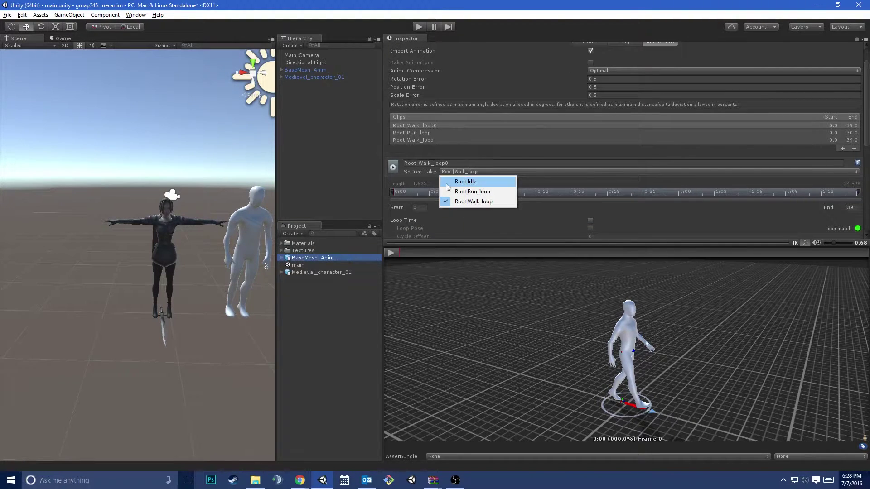
left_click(466, 181)
left_click(458, 172)
left_click(472, 191)
left_click(392, 253)
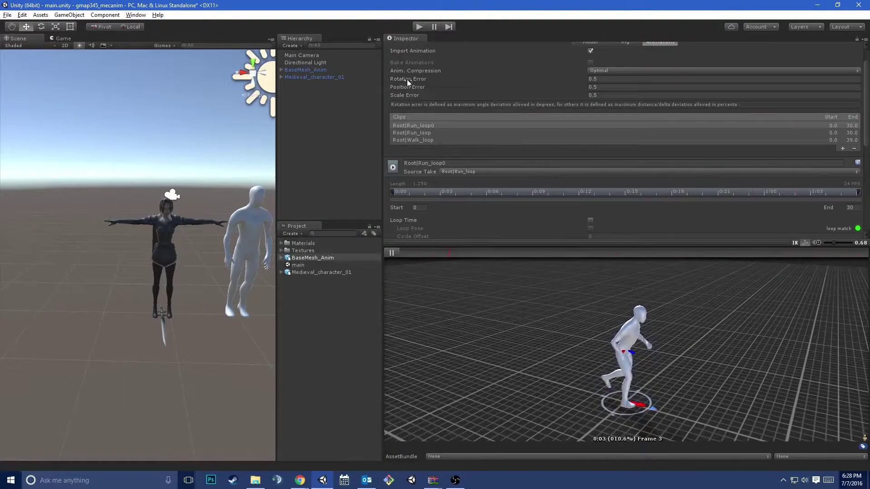
left_click(327, 271)
left_click(465, 256)
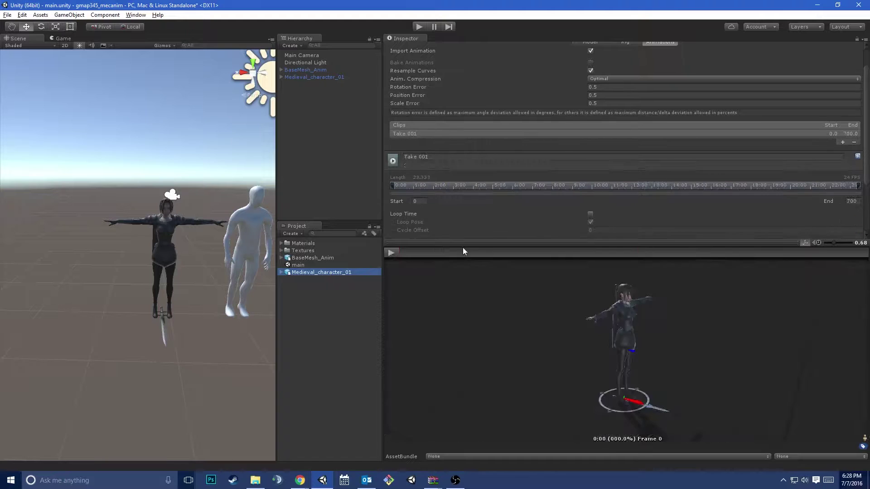
Play Take 001 of Medieval_character_01 in the preview and check the movements at different parts of the timeline
scroll(458, 201, "down", 1)
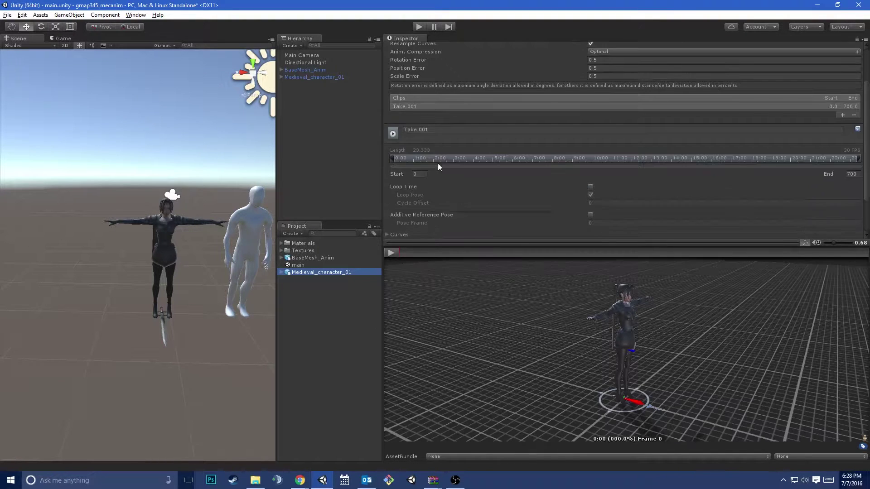
left_click(393, 253)
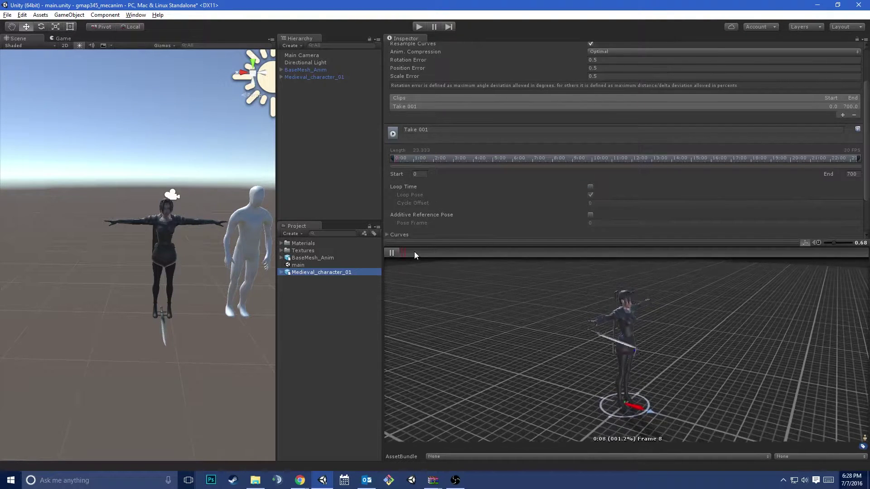
left_click_drag(439, 250, 517, 253)
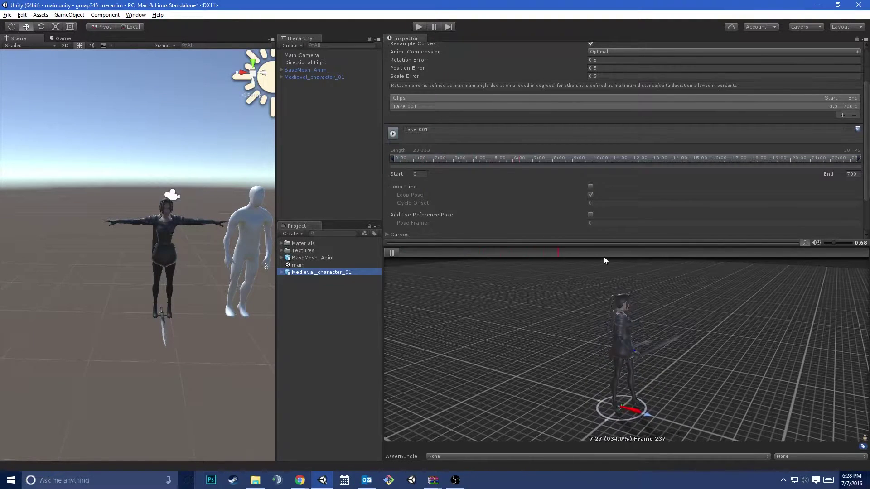
left_click_drag(615, 255, 468, 255)
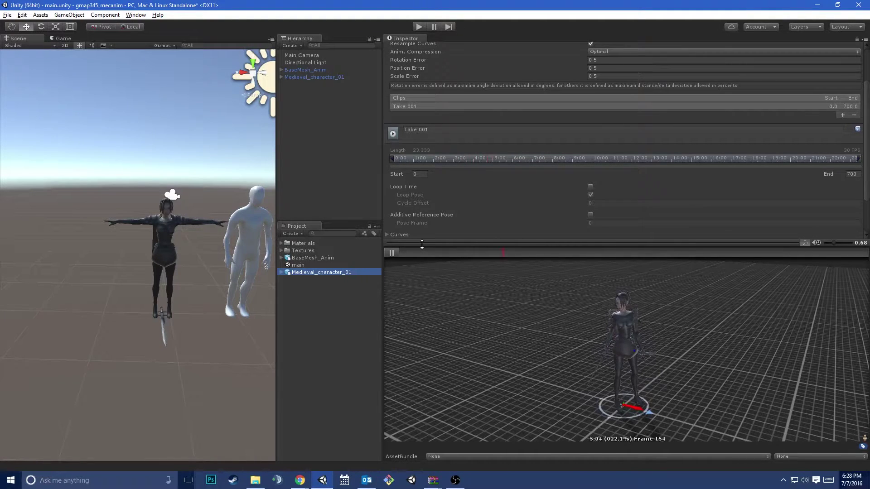
left_click_drag(475, 255, 447, 251)
left_click_drag(610, 254, 469, 251)
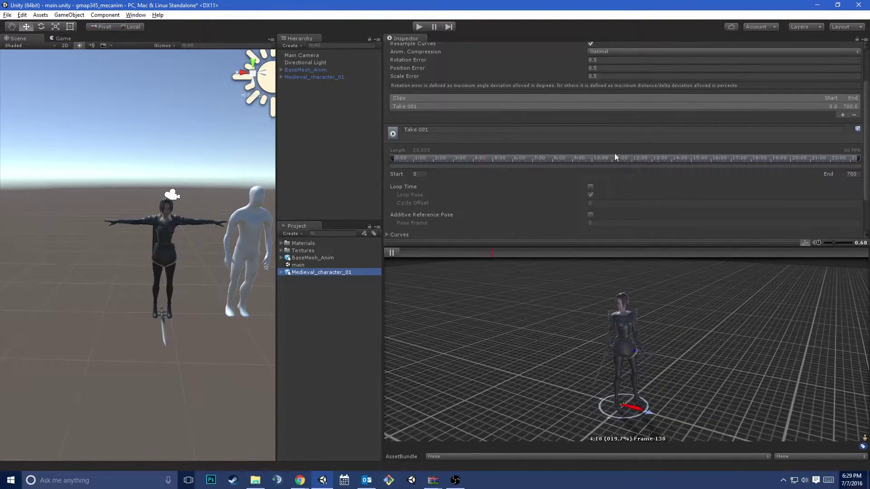
Examine the Take 001 clip settings and the animation clips contained in the BaseMesh_Anim asset
scroll(637, 154, "down", 2)
left_click(439, 104)
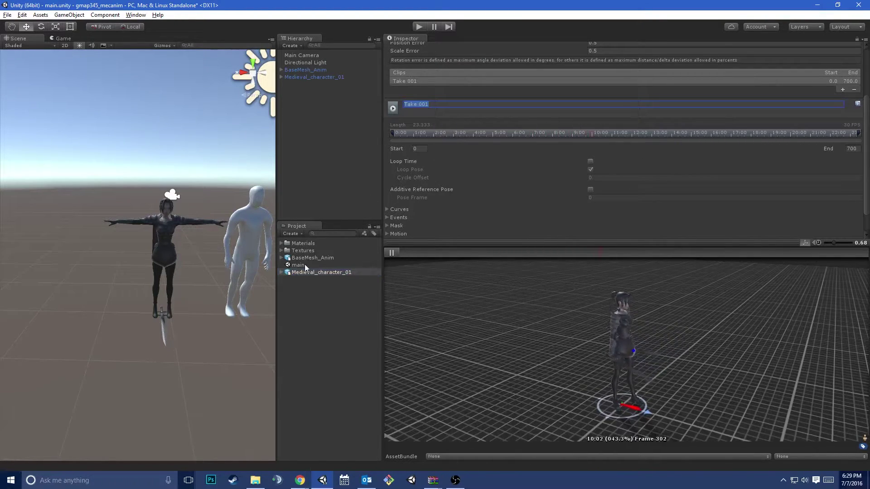
left_click(282, 257)
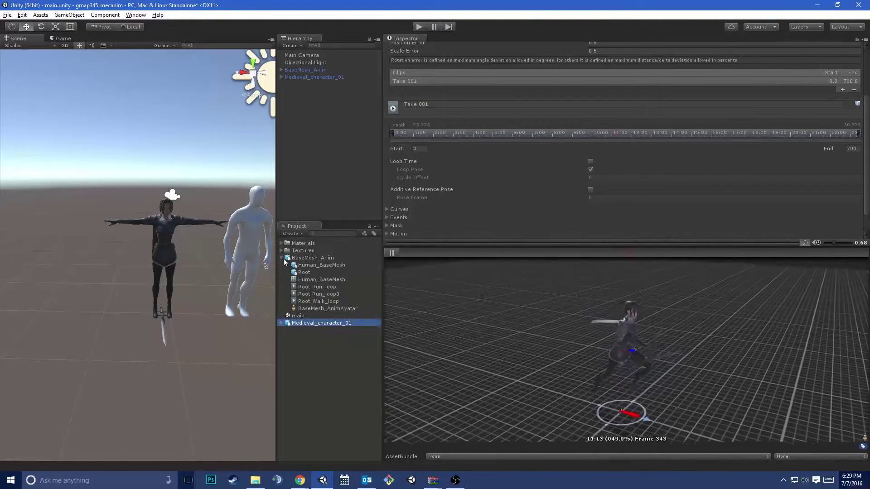
left_click(282, 258)
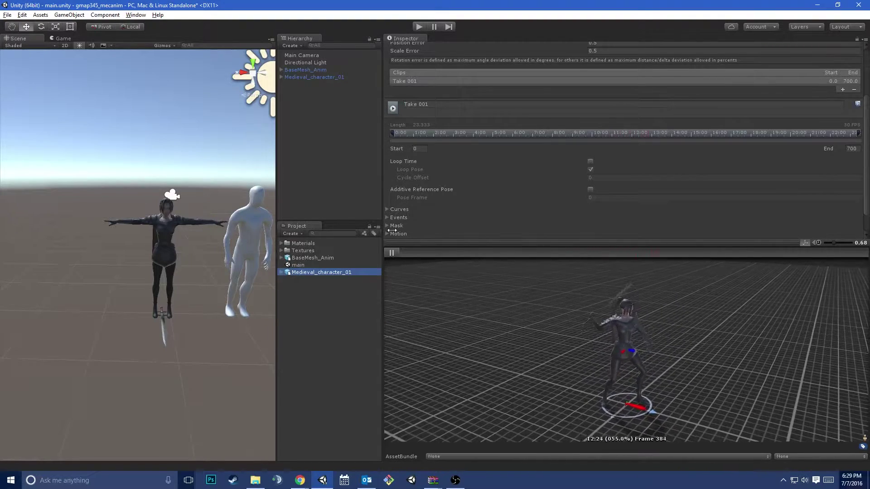
scroll(466, 222, "up", 2)
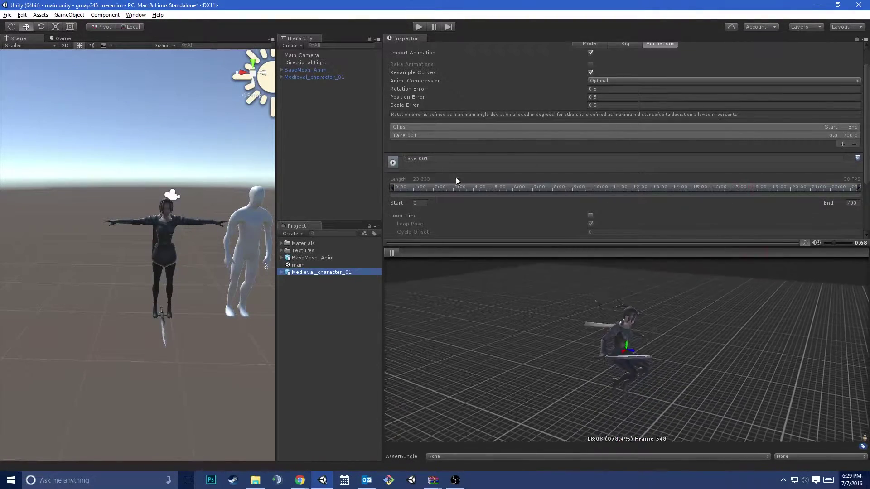
scroll(489, 192, "down", 3)
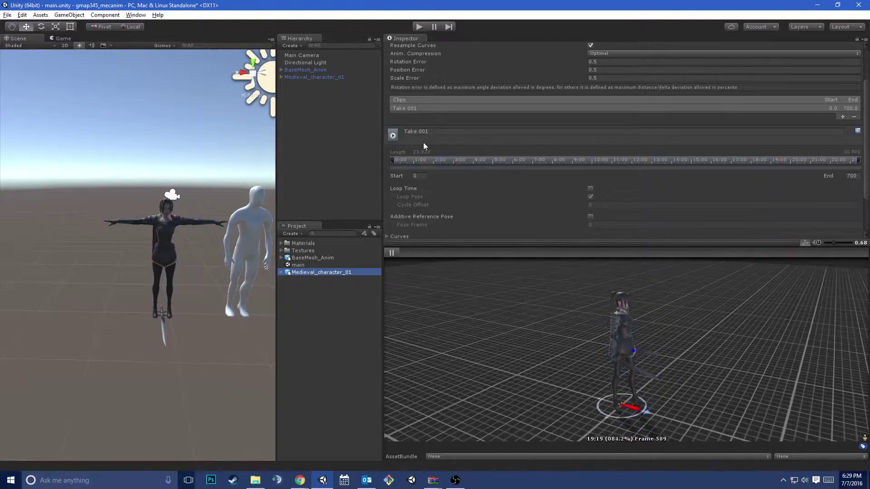
Rename the Take 001 clip of Medieval_character_01 to Idle
left_click(447, 132)
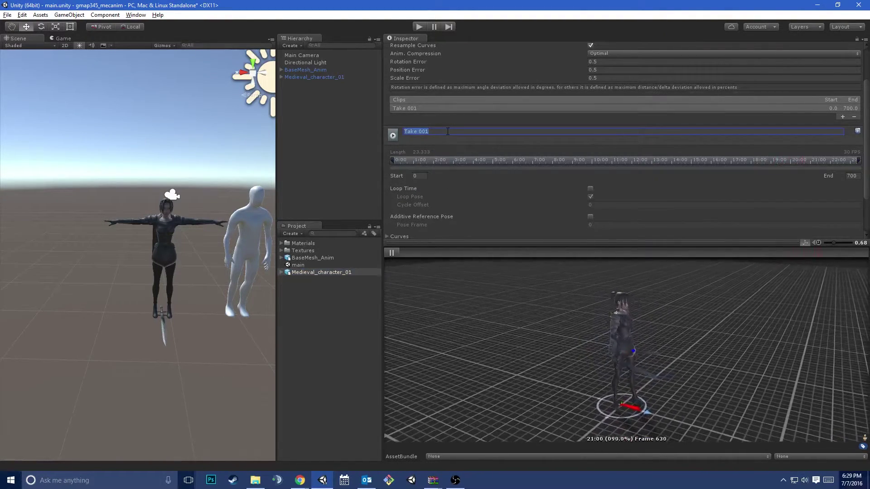
type("Idle")
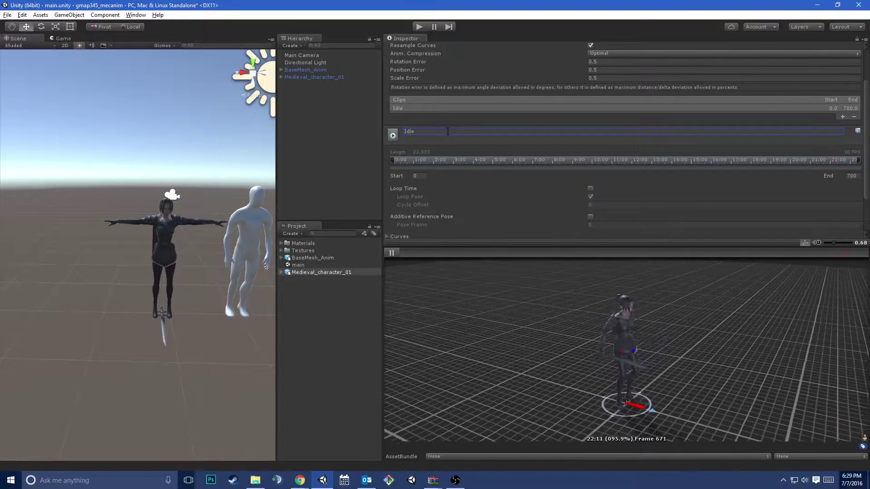
left_click(402, 108)
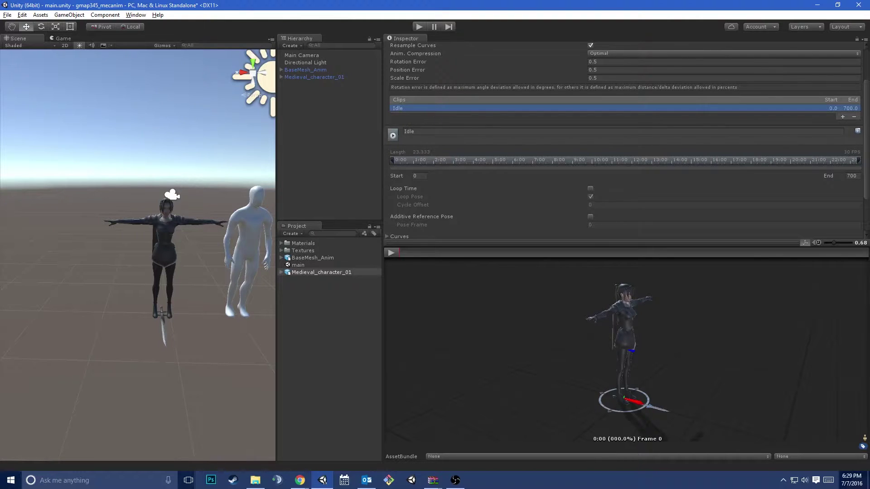
Find where the idle motion begins in the preview and set the Idle clip's start frame to 33
left_click(390, 253)
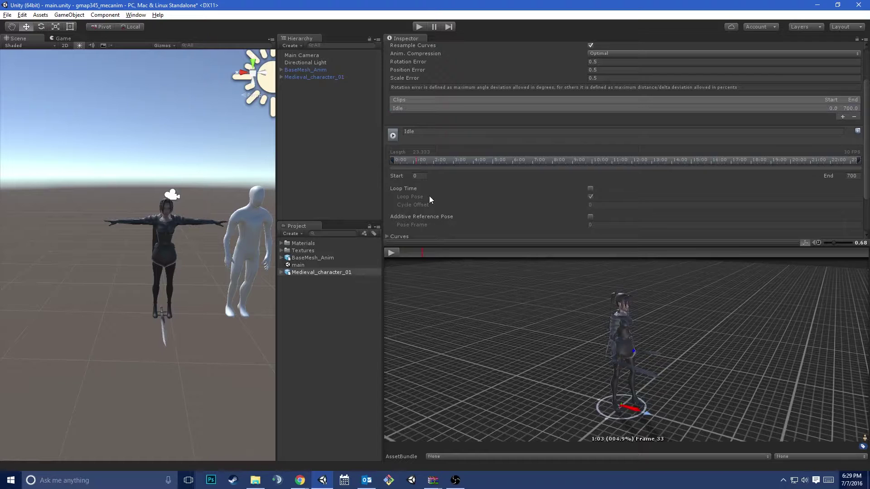
left_click(420, 178)
type("33")
key("Return")
Find where the idle motion finishes, set the Idle clip's end frame to 305, and play the trimmed clip
left_click(396, 252)
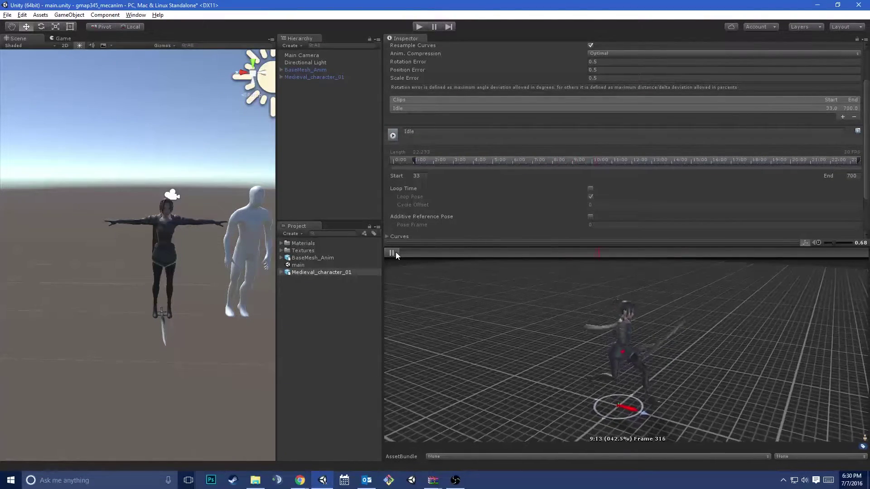
left_click_drag(605, 247, 583, 254)
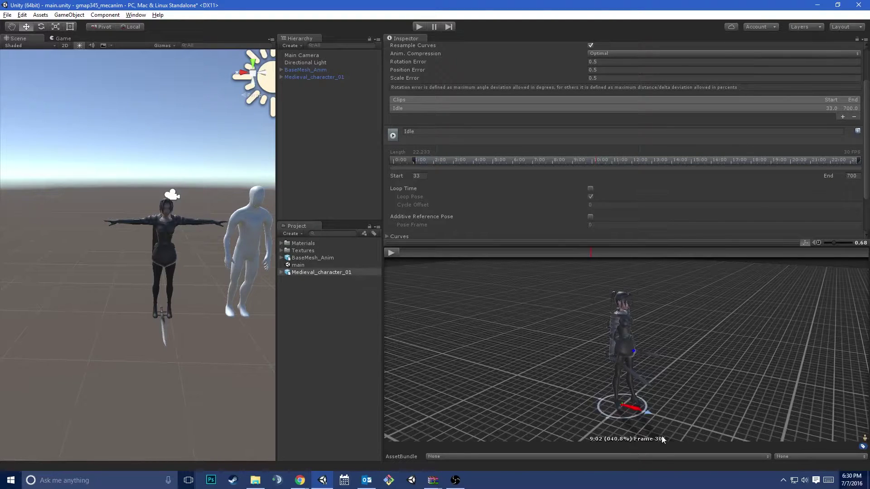
left_click(856, 175)
type("305")
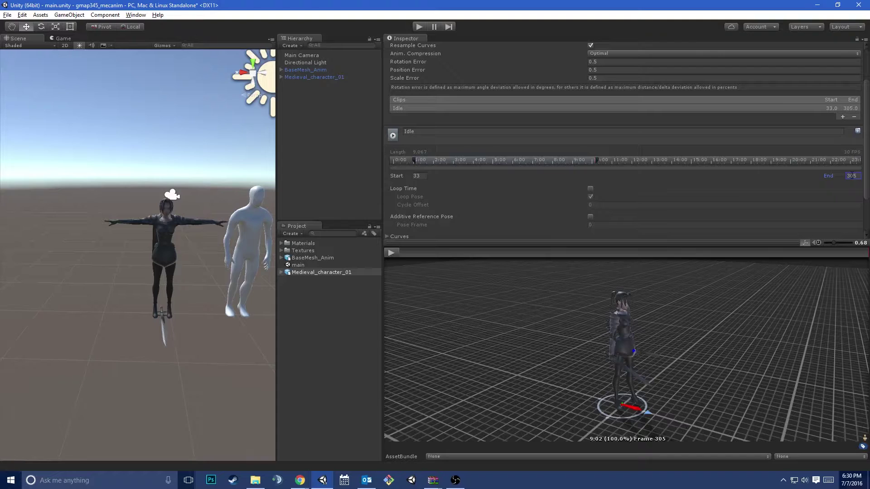
left_click(391, 253)
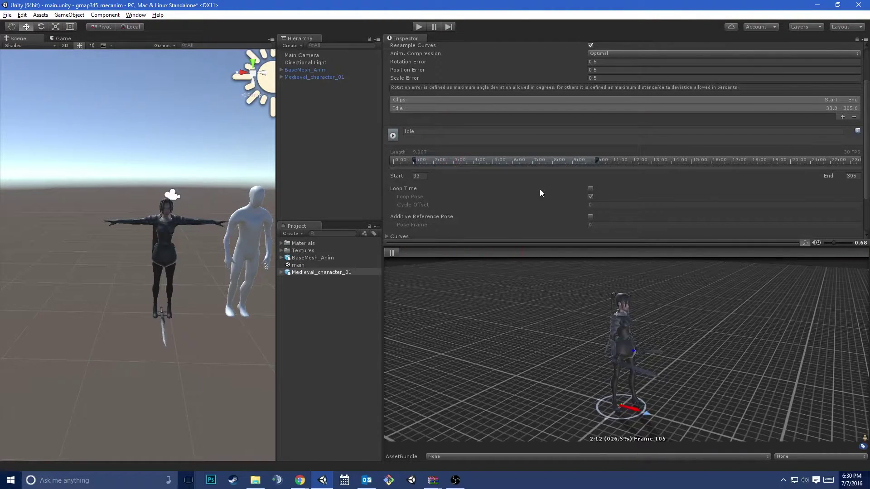
Enable Loop Time for the Idle clip and check playback near its end from another angle
left_click(591, 189)
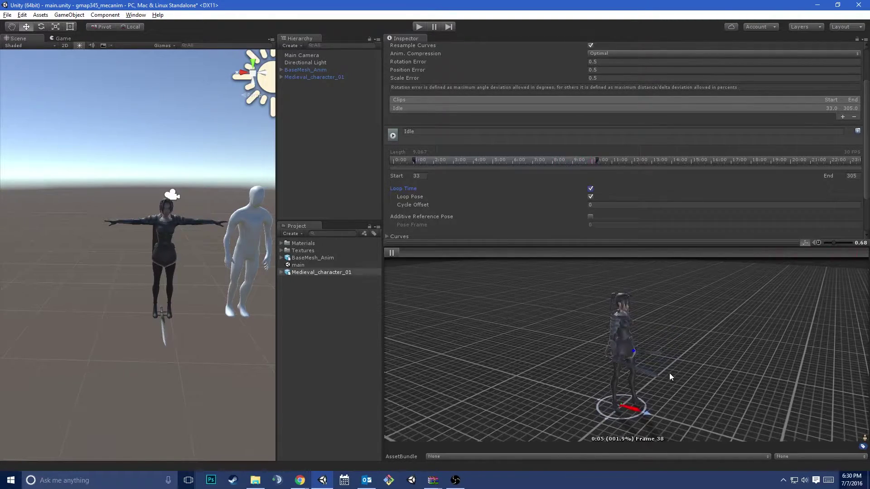
left_click_drag(670, 374, 499, 363)
left_click(841, 255)
Turn Loop Time off and back on for the Idle clip, playing the clip's end each time to compare
left_click(591, 189)
left_click(842, 252)
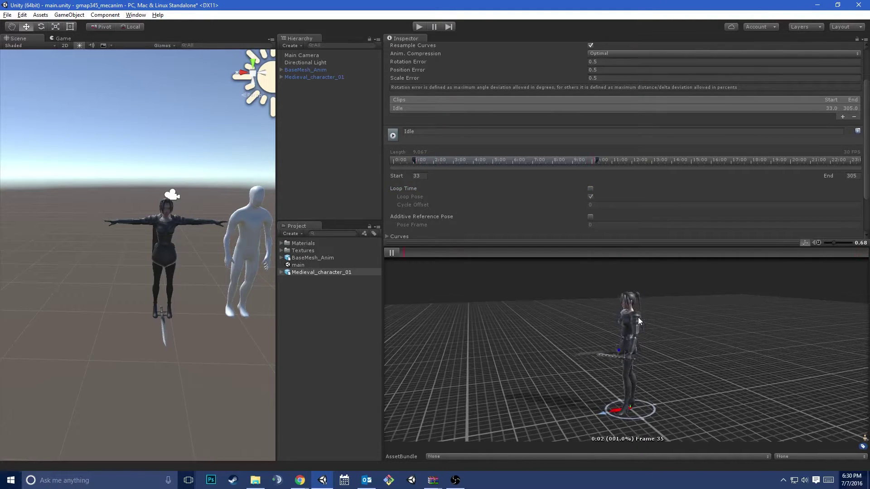
left_click(591, 189)
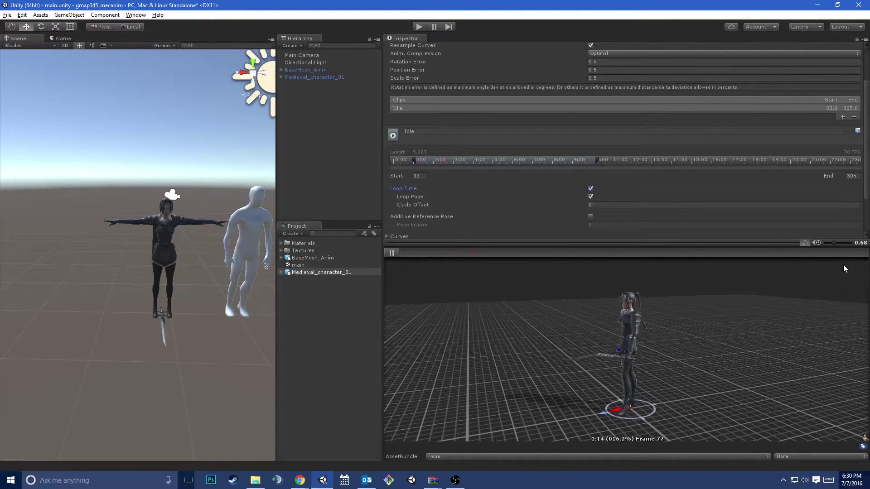
left_click(853, 254)
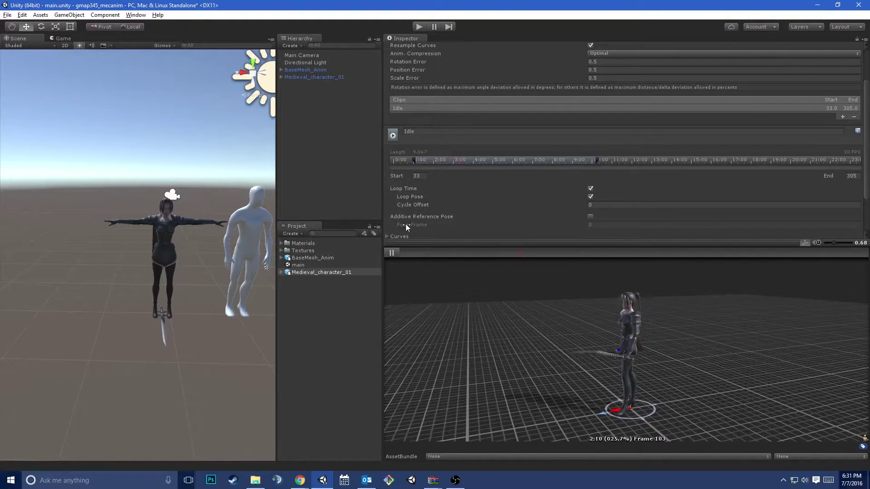
Apply the Idle clip's import settings and scrub through its preview to check the trimmed motion
scroll(441, 221, "down", 2)
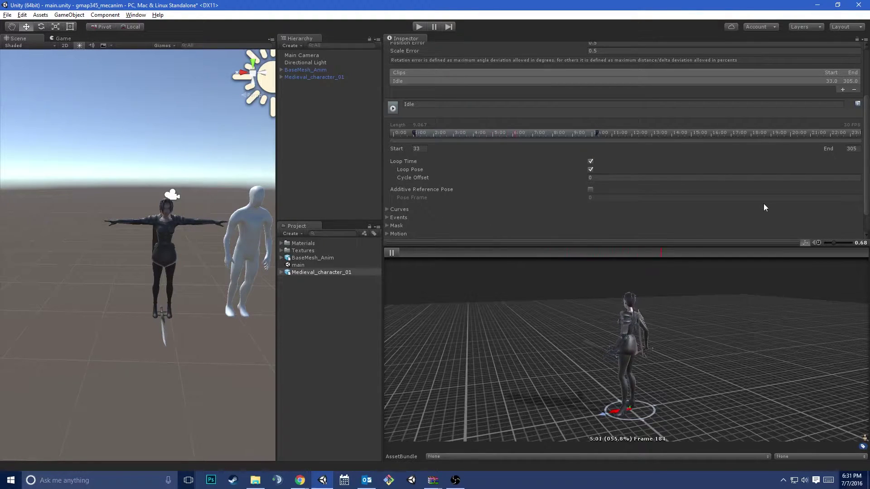
scroll(764, 208, "down", 2)
left_click(851, 227)
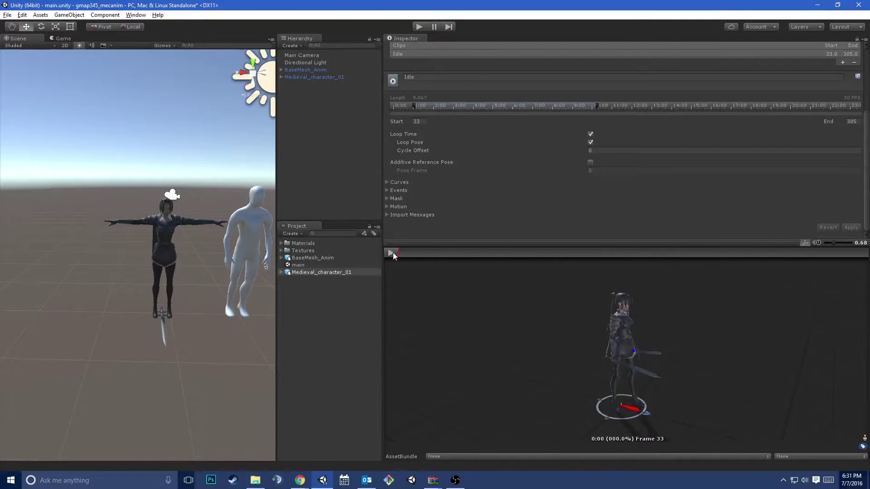
left_click(636, 253)
left_click_drag(749, 256, 672, 249)
Add a new clip to the Medieval_character_01 clip list and name it Walk
scroll(838, 104, "up", 3)
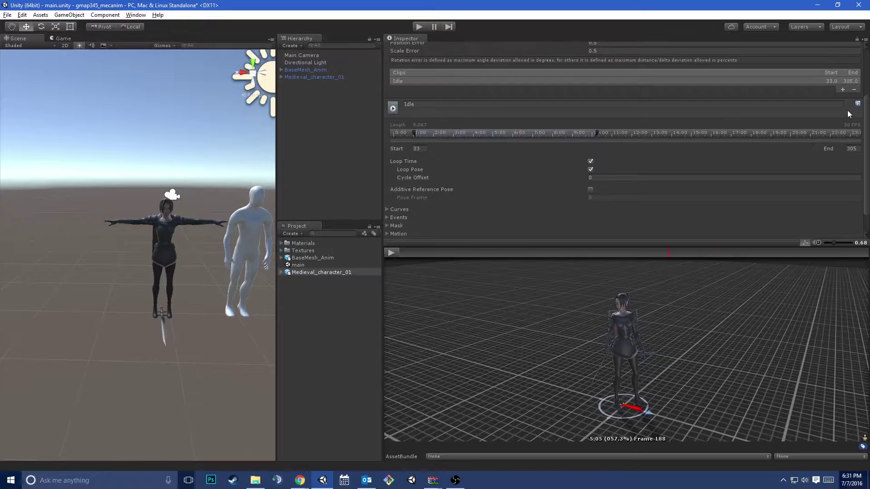
left_click(842, 90)
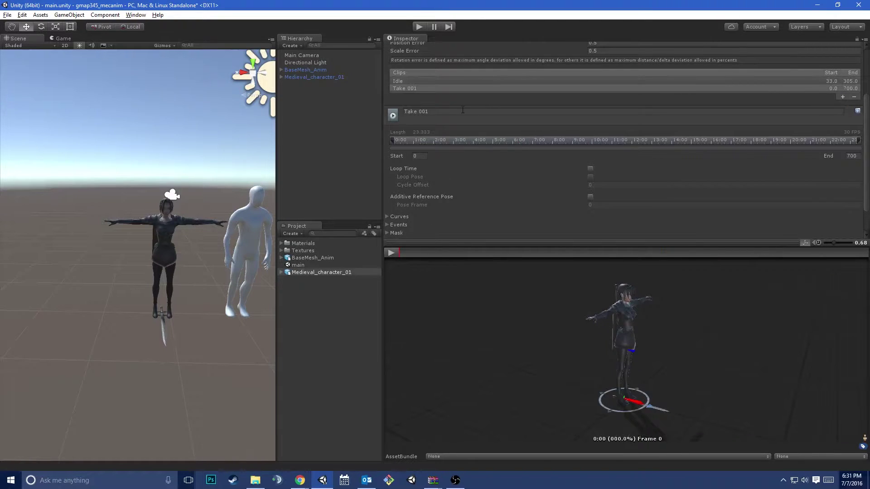
left_click(460, 111)
type("Walk")
key("Return")
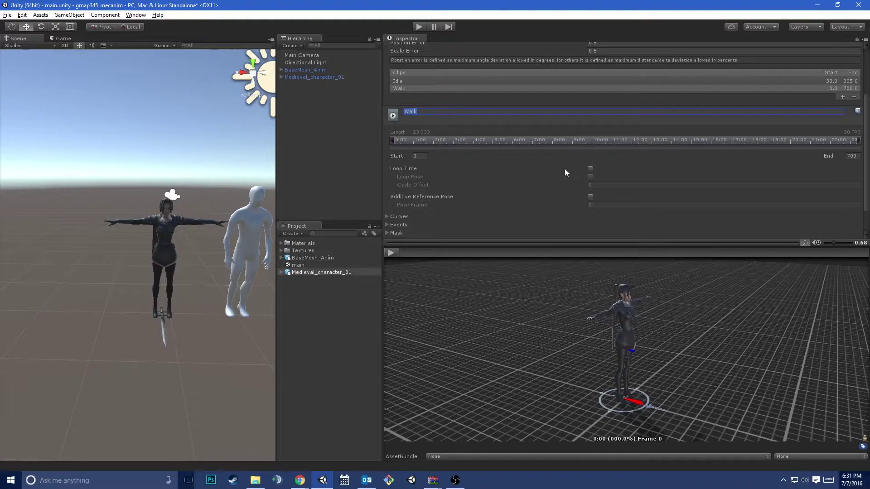
Play the full take in the preview and set the Walk clip's start frame to 306
left_click(392, 252)
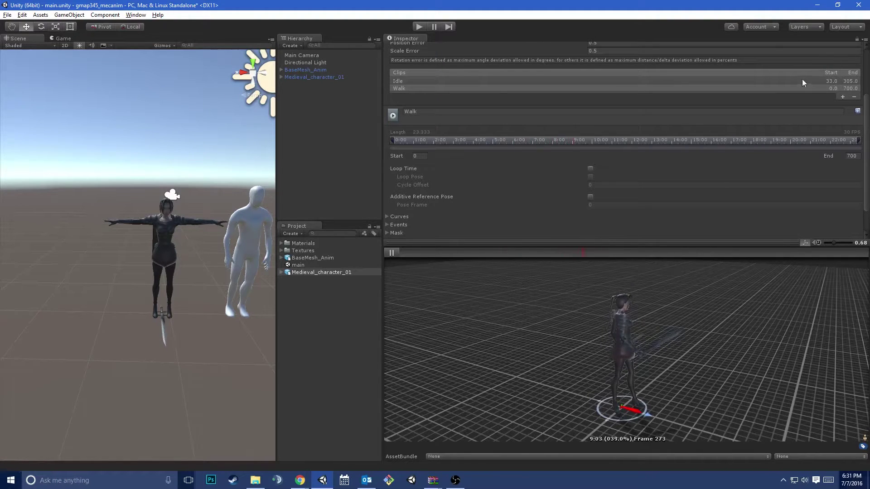
left_click(426, 155)
type("30")
key("Return")
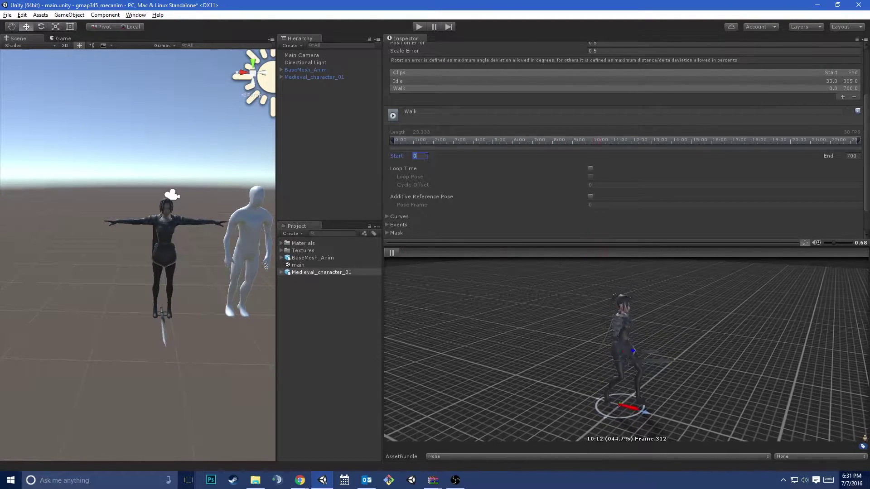
type("6")
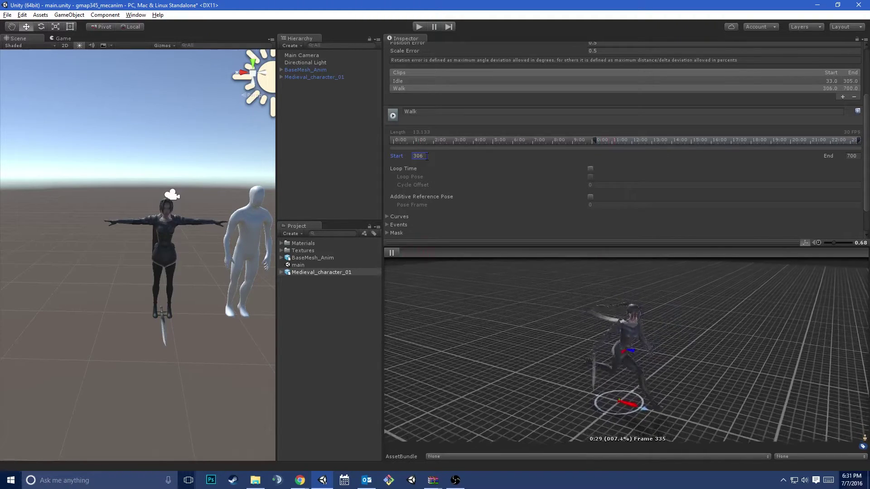
Scrub the preview to find where the walk motion finishes and set the Walk clip's end frame to 369
left_click(480, 255)
left_click_drag(479, 256, 473, 256)
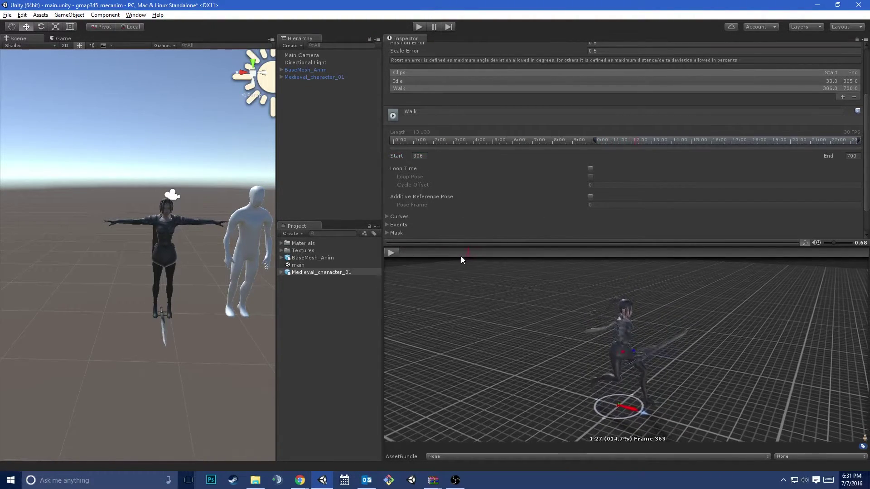
mouse_move(448, 259)
left_mouse_down()
mouse_move(386, 260)
mouse_move(488, 254)
left_mouse_up()
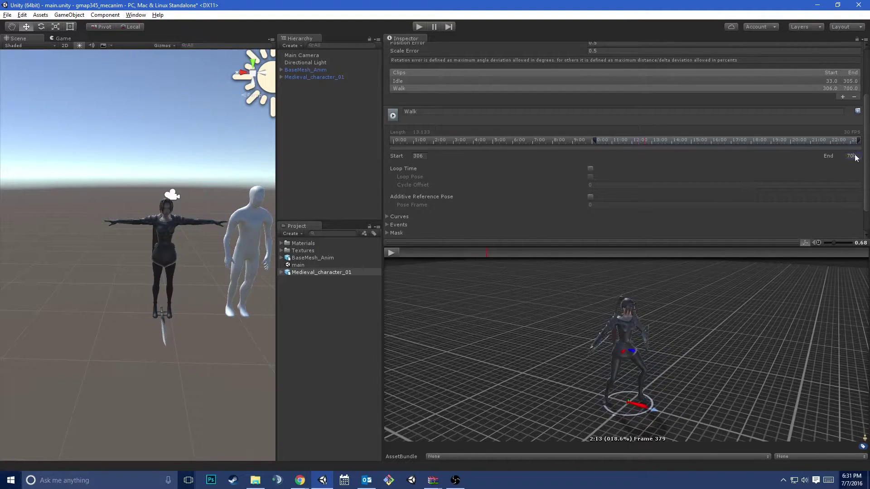
type("369")
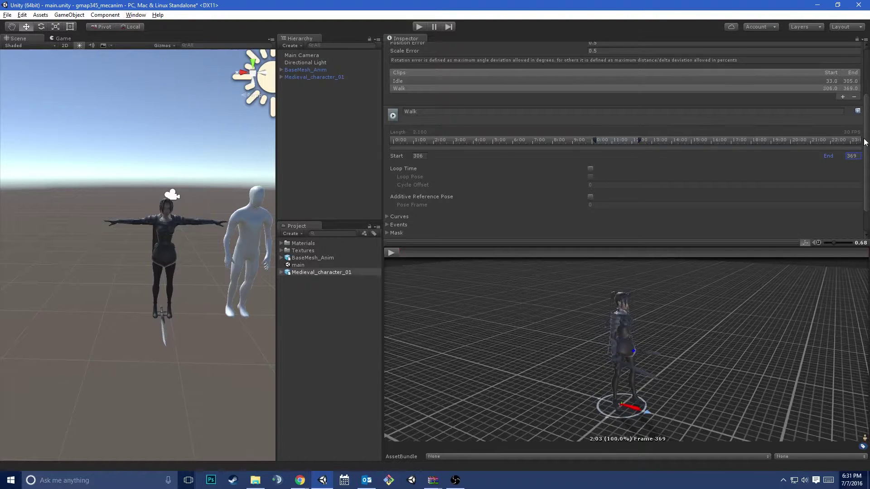
Play the trimmed Walk clip and enable Loop Time and Loop Pose for it
left_click(391, 252)
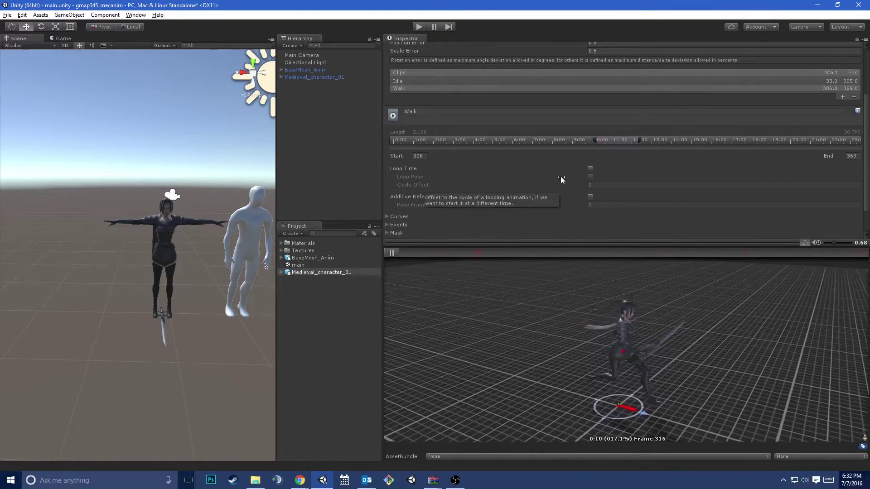
left_click(591, 168)
left_click(590, 177)
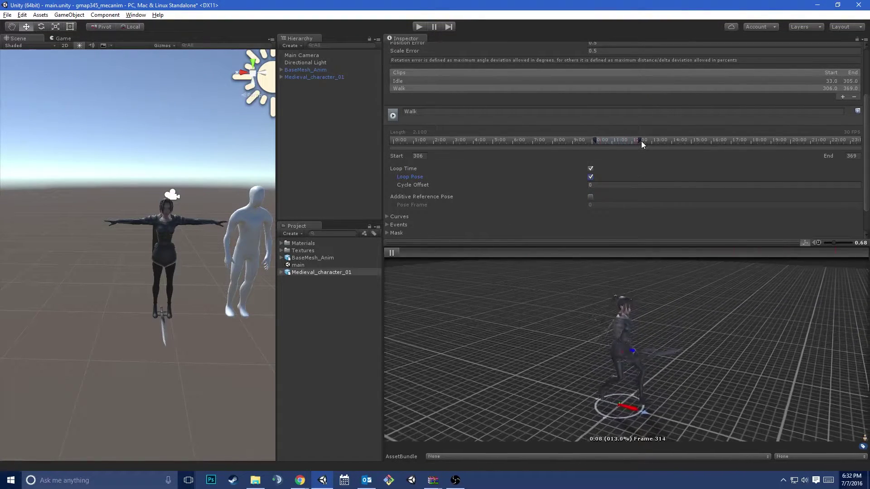
Try ending the looping Walk clip at frame 354 and return its end to frame 369
key("ctrl+z")
key("ctrl+y")
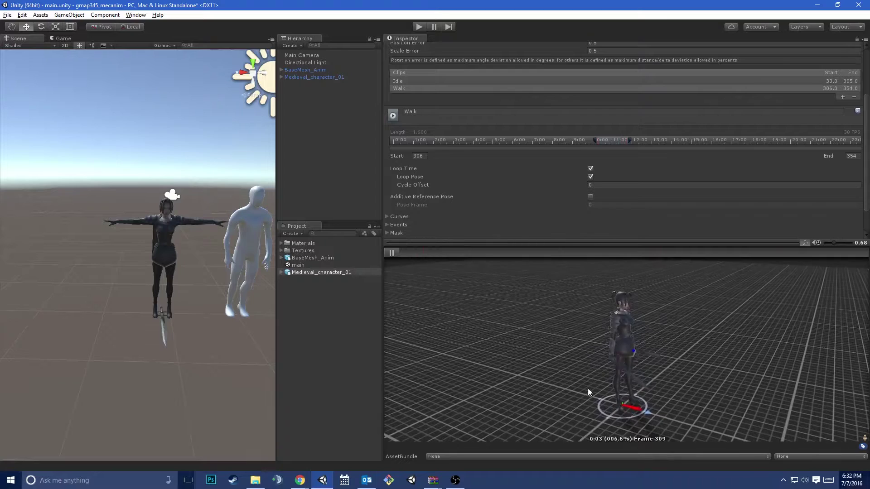
key("ctrl+z")
left_click_drag(629, 139, 642, 140)
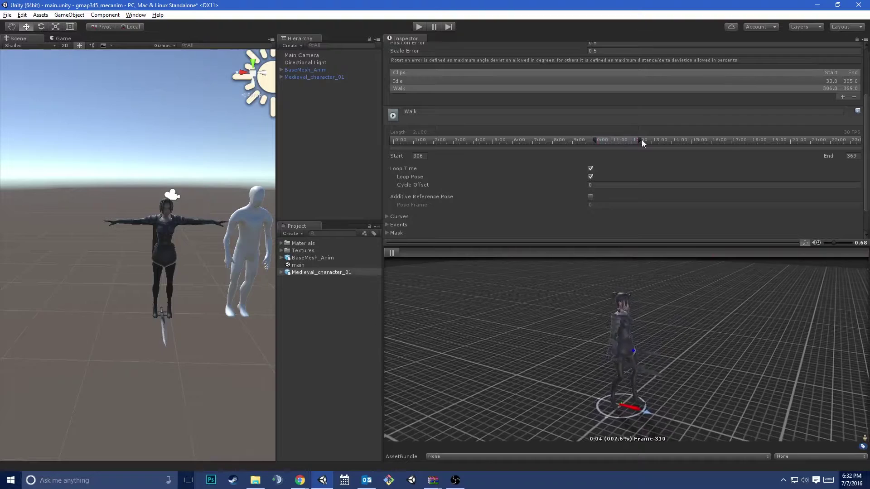
Set the Walk clip's end frame to 368 and watch the loop
left_click(825, 157)
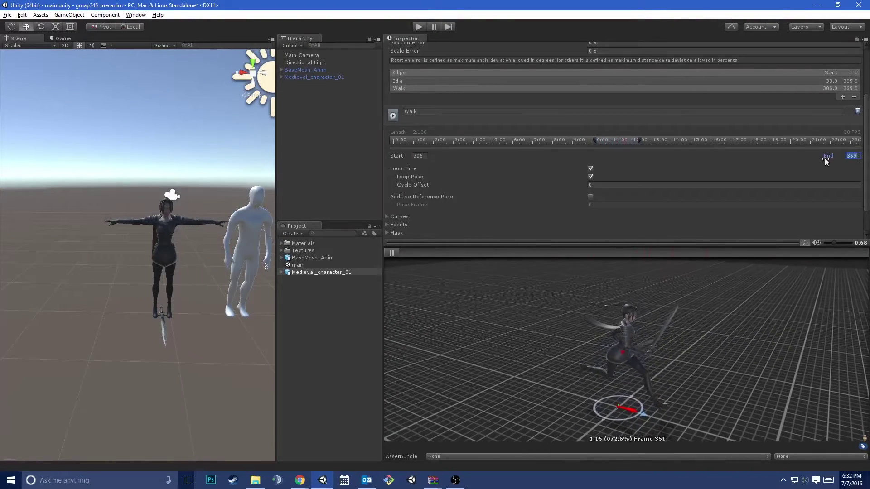
type("368")
key("Return")
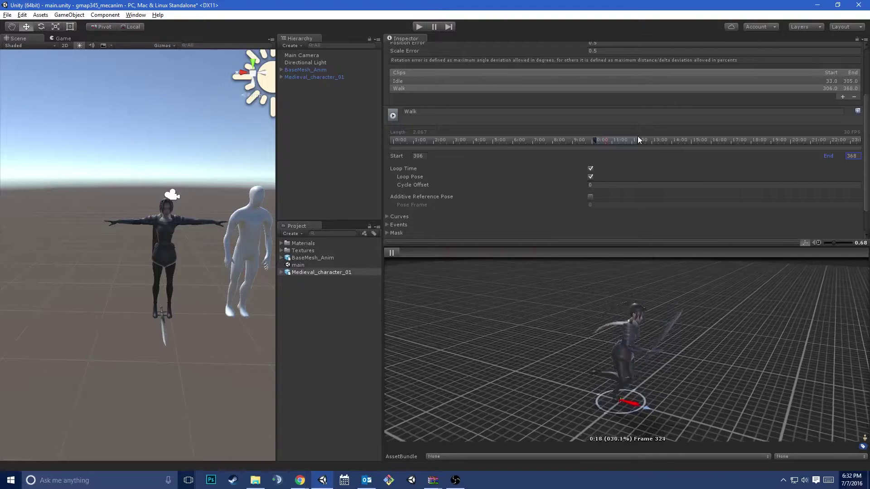
Shorten the Walk clip's end to frame 355, extend it to 363, and check the loop from other angles
left_click_drag(610, 140, 633, 140)
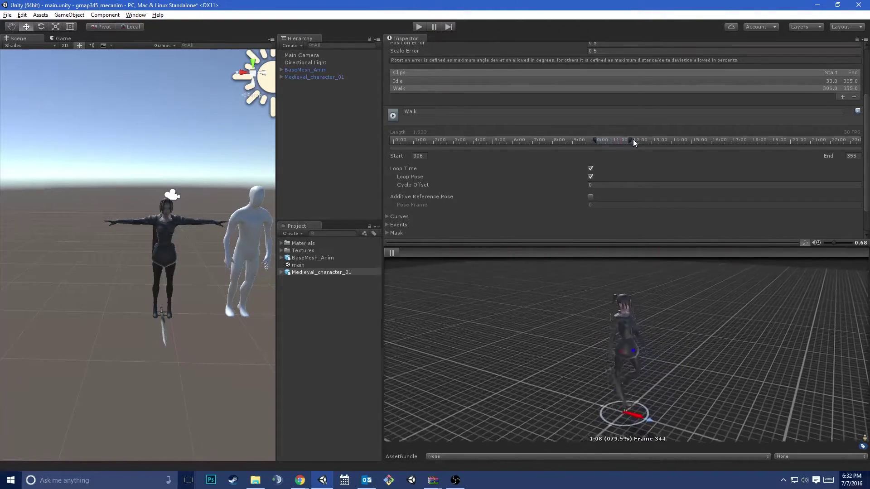
left_click_drag(686, 334, 625, 312)
left_click_drag(632, 140, 635, 140)
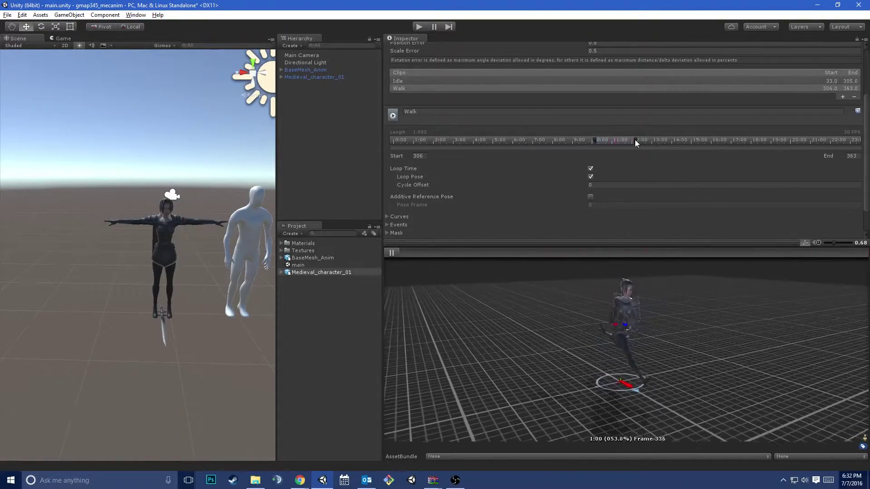
mouse_move(725, 331)
left_mouse_down()
mouse_move(674, 330)
mouse_move(745, 271)
mouse_move(716, 217)
left_mouse_up()
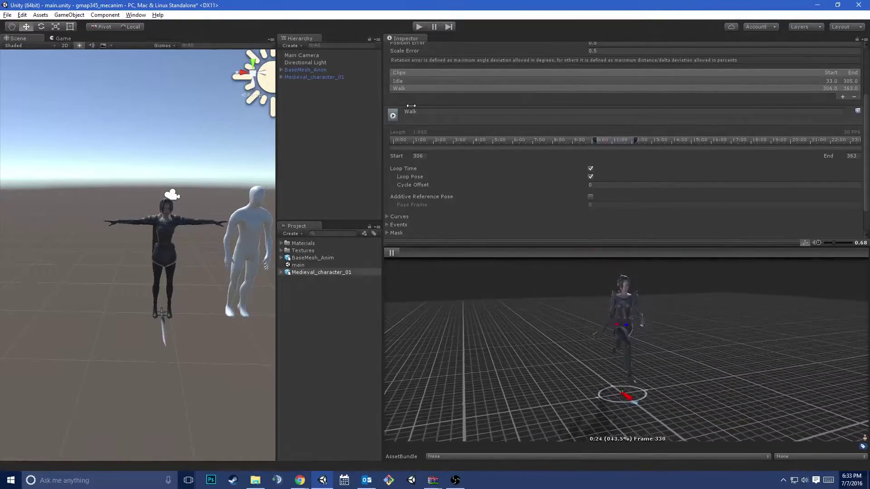
Add another clip, find where the jump begins in the preview, and set its start frame to 540
left_click(843, 96)
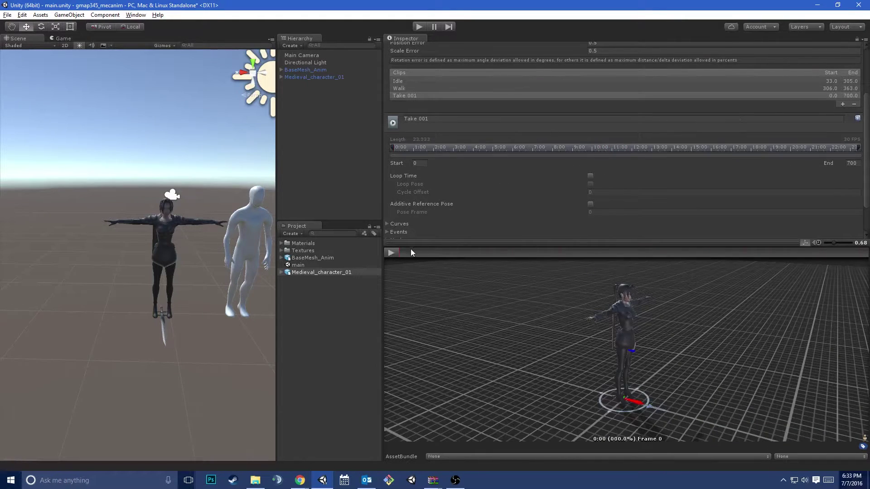
left_click(398, 253)
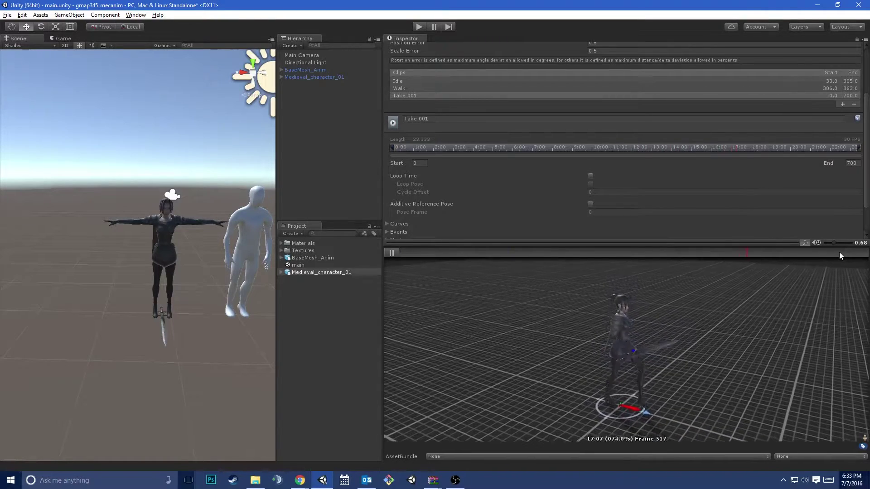
left_click_drag(790, 253, 743, 254)
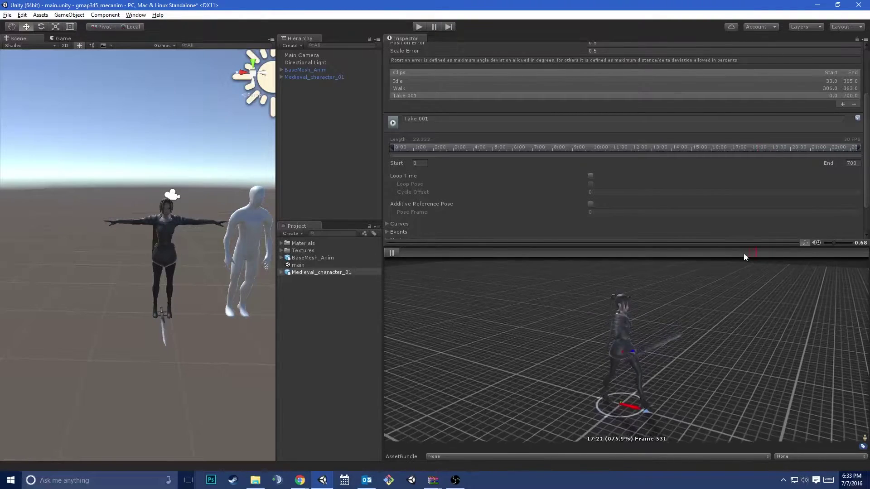
left_click(391, 253)
type("540")
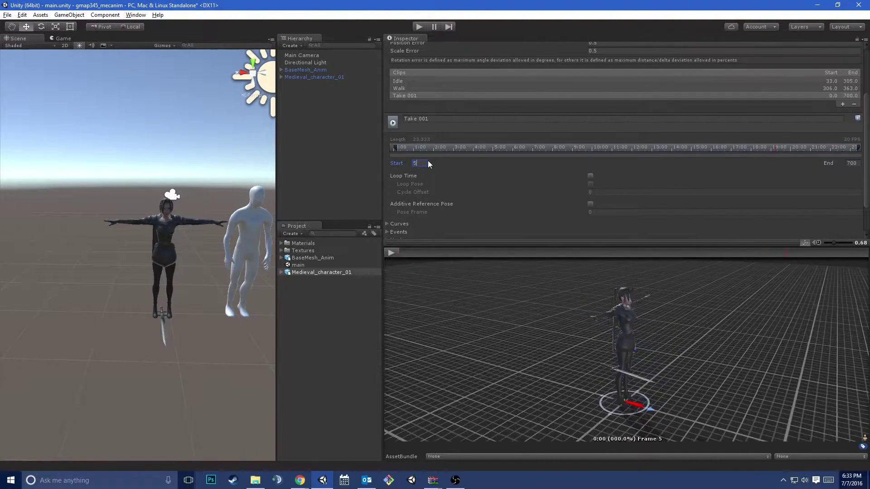
Find where the jump finishes, set the new clip's end frame to 580, and play the trimmed range
left_click(391, 253)
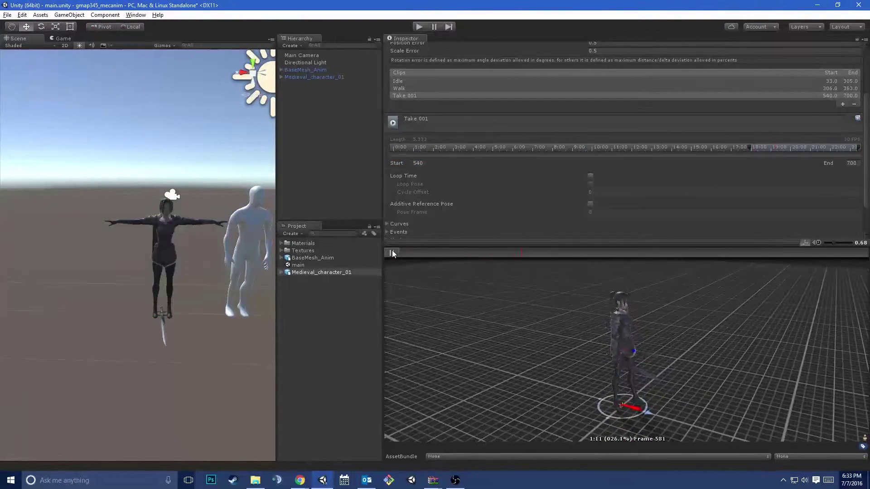
type("5")
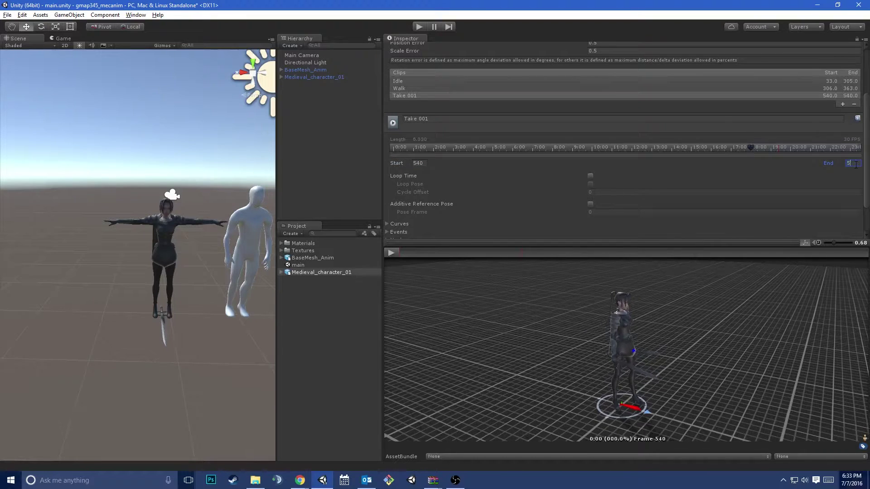
left_click(394, 254)
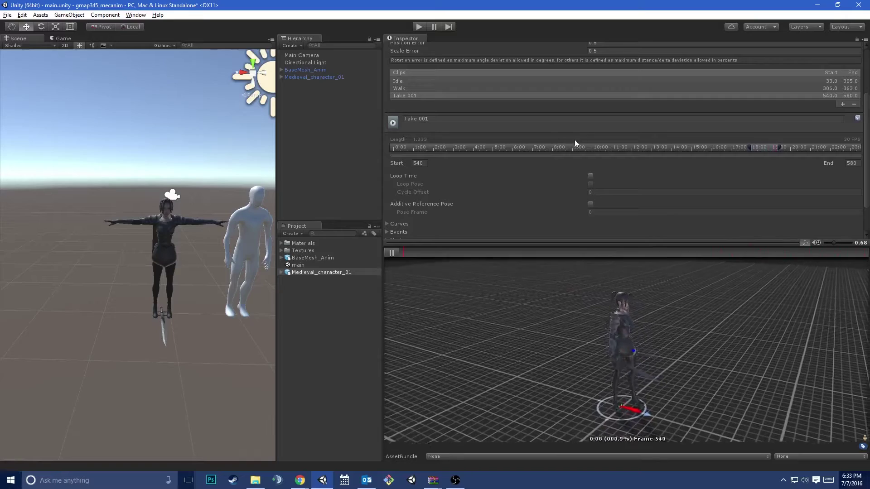
Rename the Take 001 clip as Jump and apply the import settings
scroll(572, 144, "up", 2)
scroll(579, 137, "down", 4)
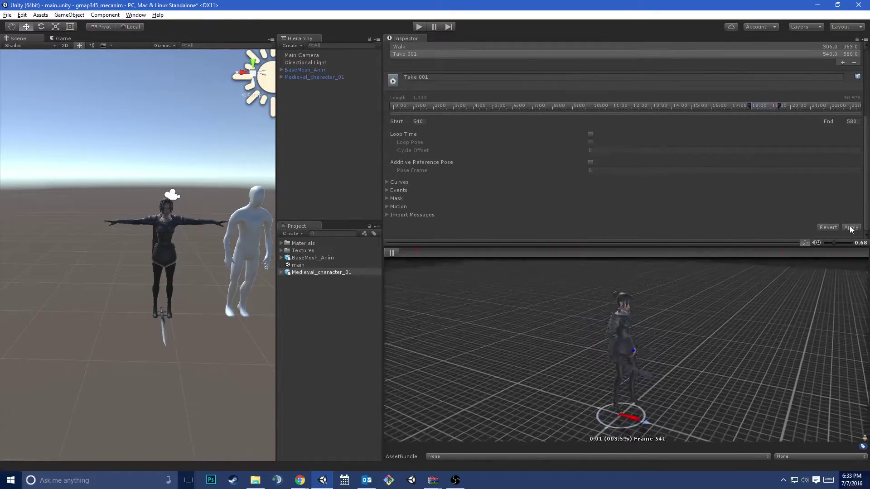
left_click(422, 76)
type("Jump")
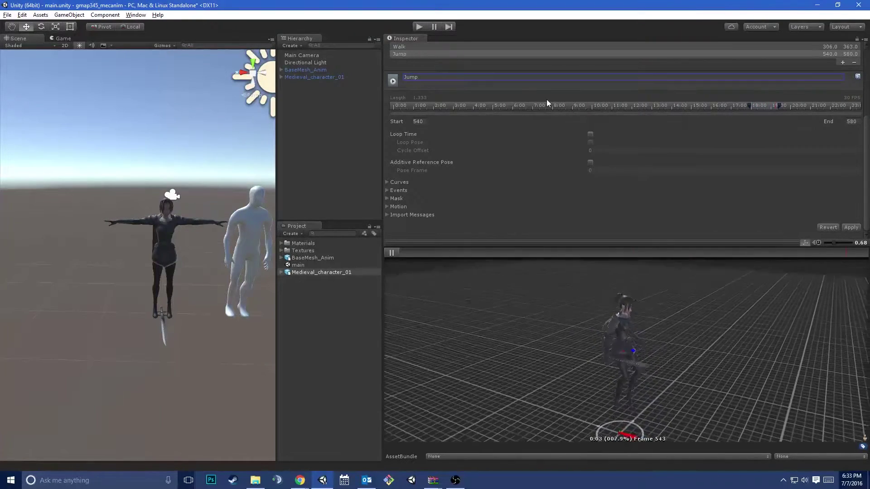
left_click(852, 227)
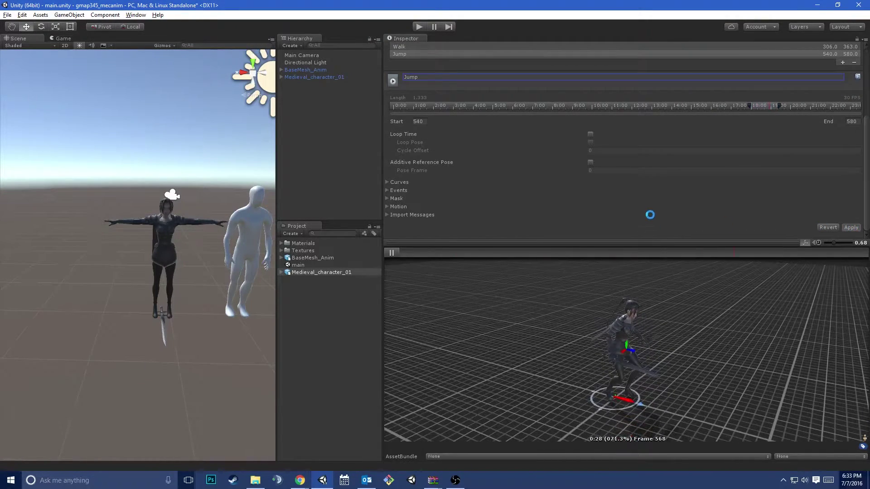
Review the Walk clip's playback, extend its end to frame 373, and play the loop again
scroll(559, 159, "up", 3)
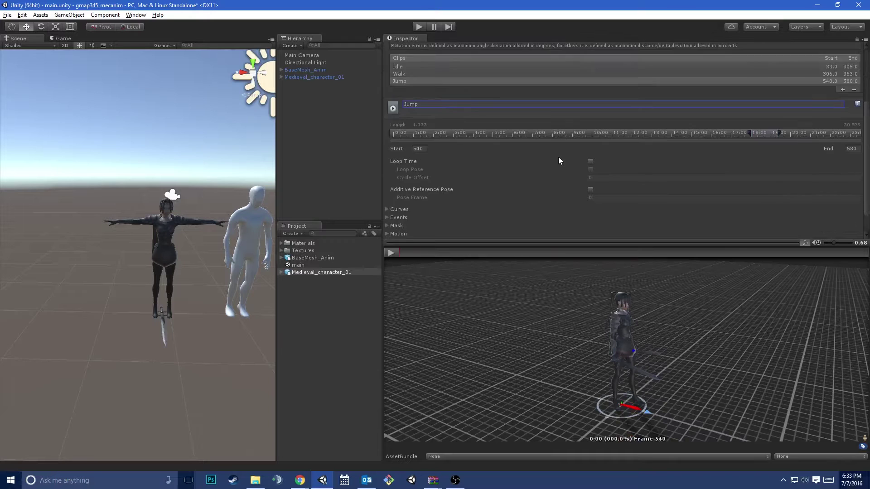
left_click(409, 101)
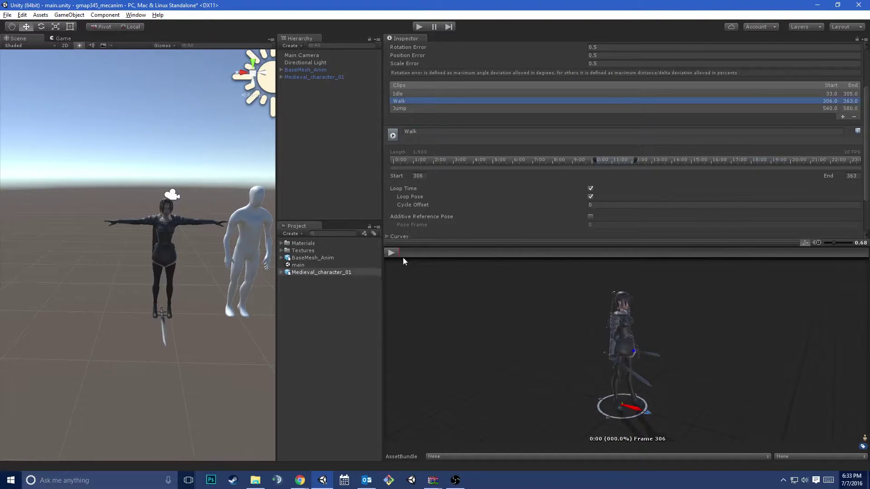
left_click(392, 254)
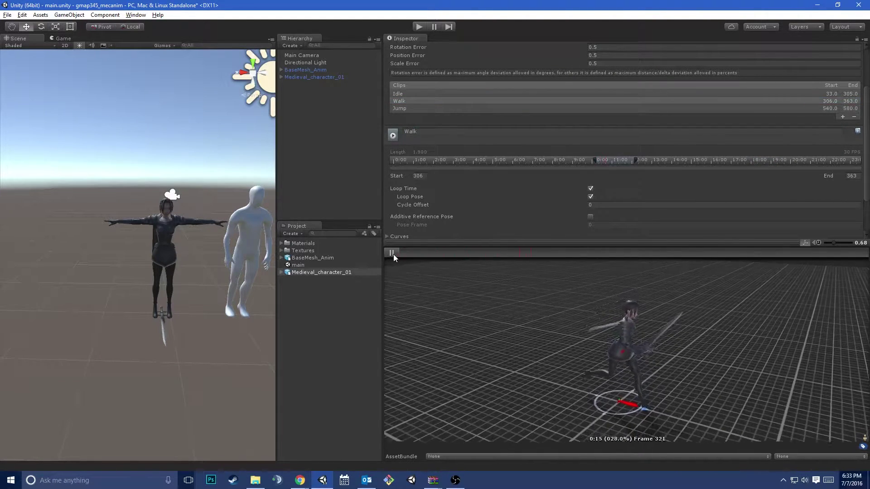
left_click(391, 252)
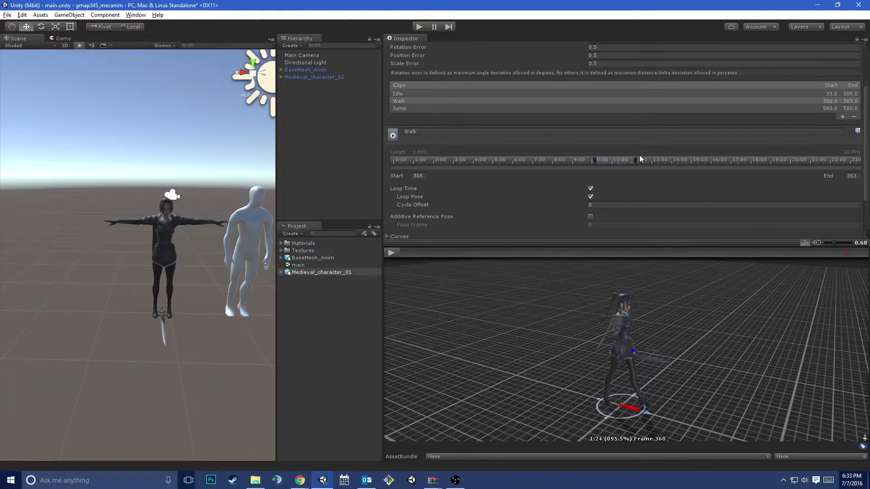
left_click_drag(635, 159, 644, 160)
left_click(392, 253)
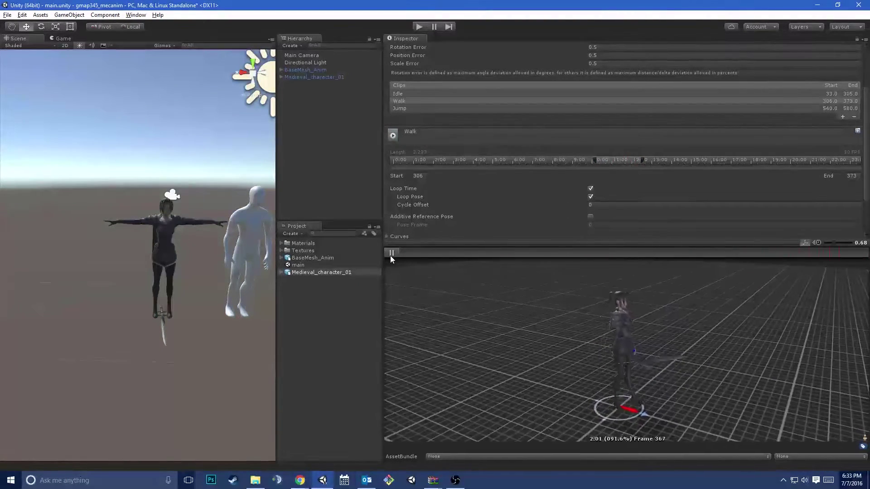
Set the Walk clip's start frame to 300, replay the loop, and apply the import settings
left_click(390, 253)
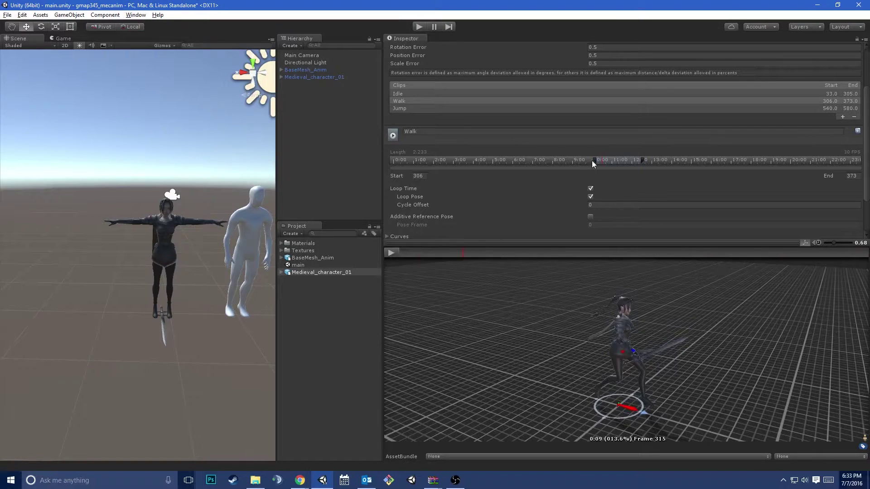
left_click_drag(592, 160, 591, 159)
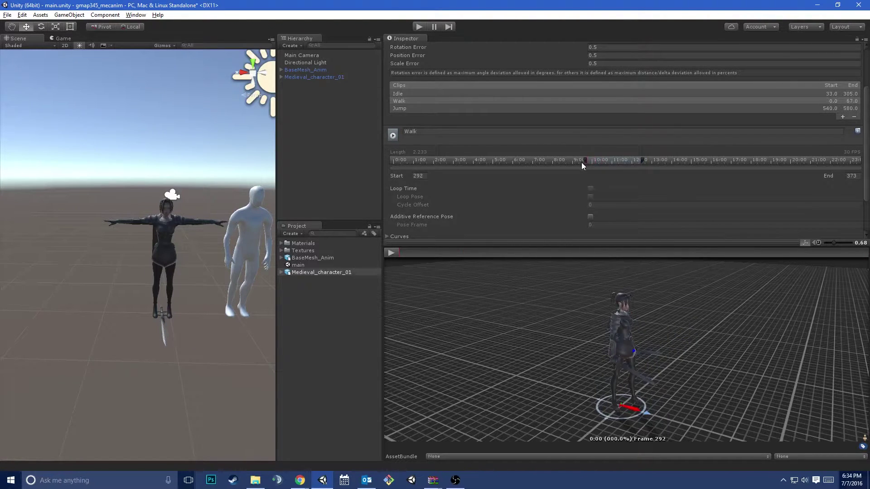
left_click_drag(598, 165, 558, 178)
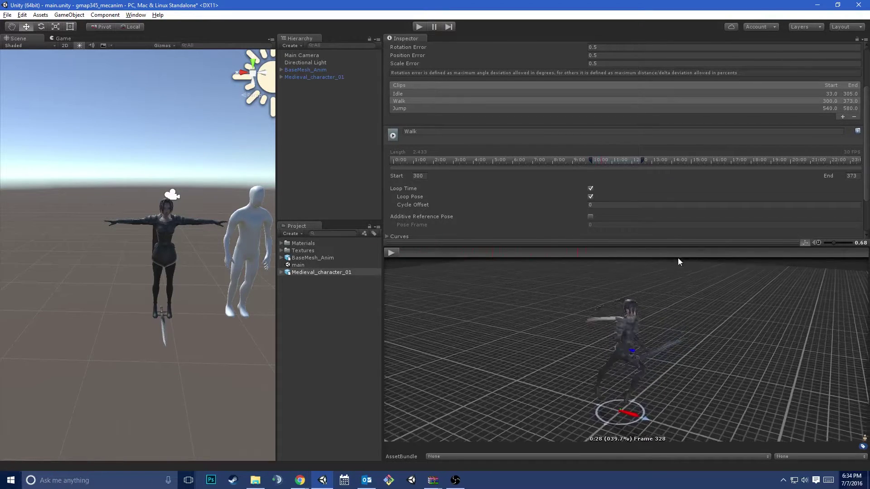
left_click(399, 253)
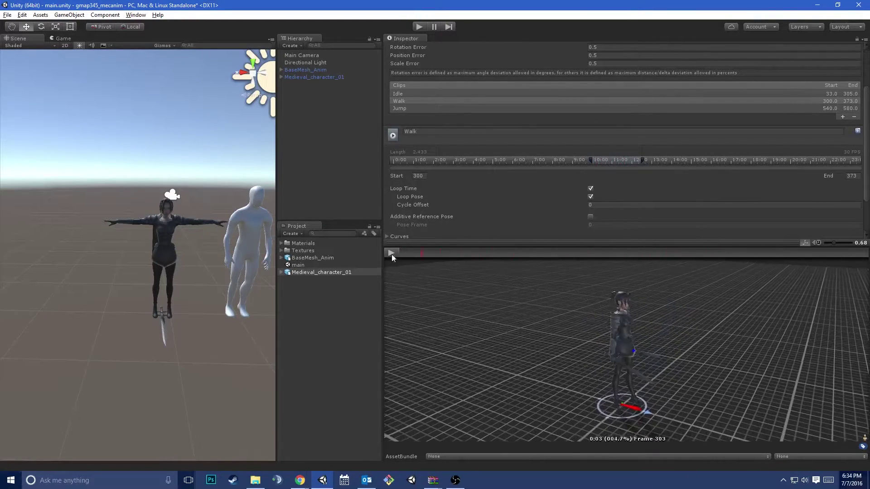
scroll(664, 195, "down", 4)
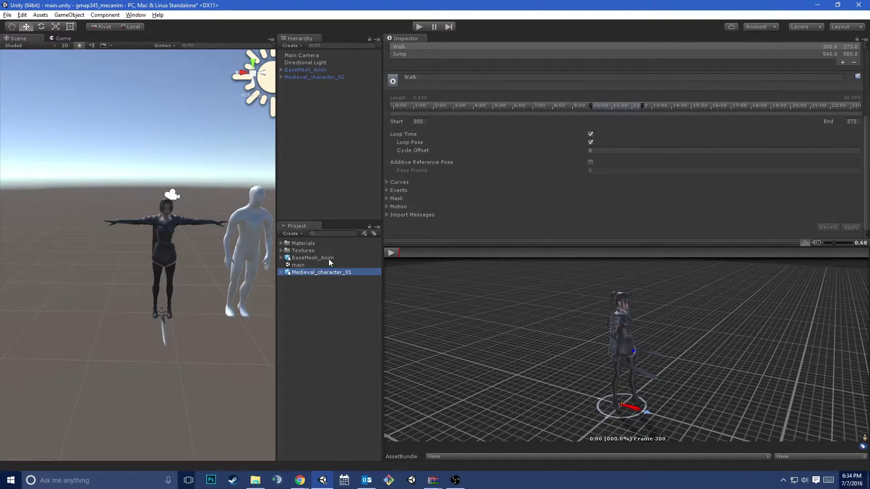
Open BaseMesh_Anim's import settings, enable Loop Time and Loop Pose for Root|Run_loop0, and play the looping clip
left_click(328, 259)
left_click_drag(697, 316, 626, 269)
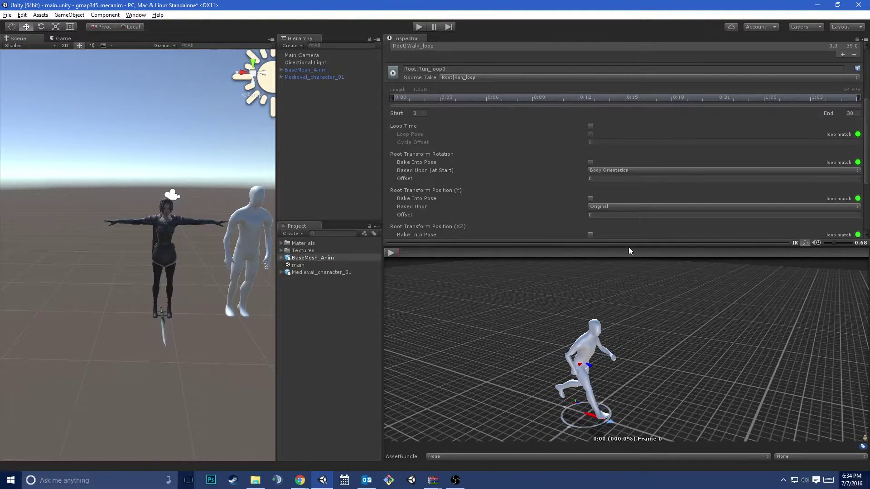
left_click_drag(631, 243, 627, 251)
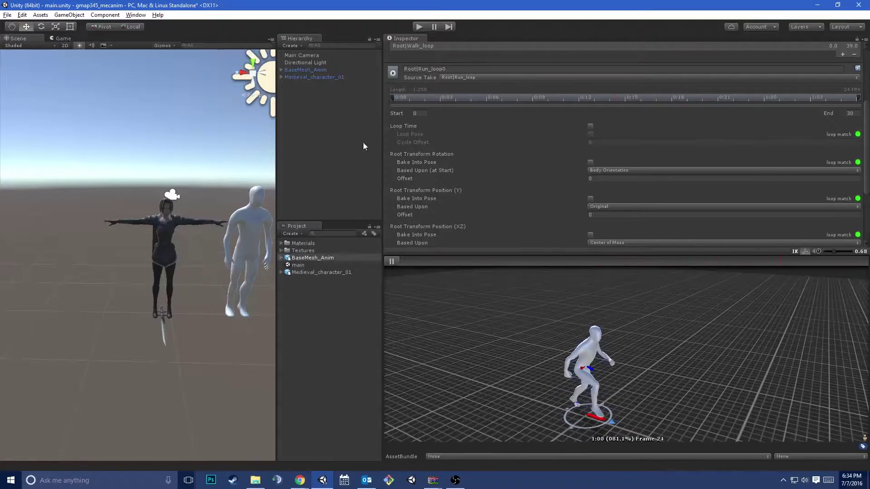
left_click(590, 134)
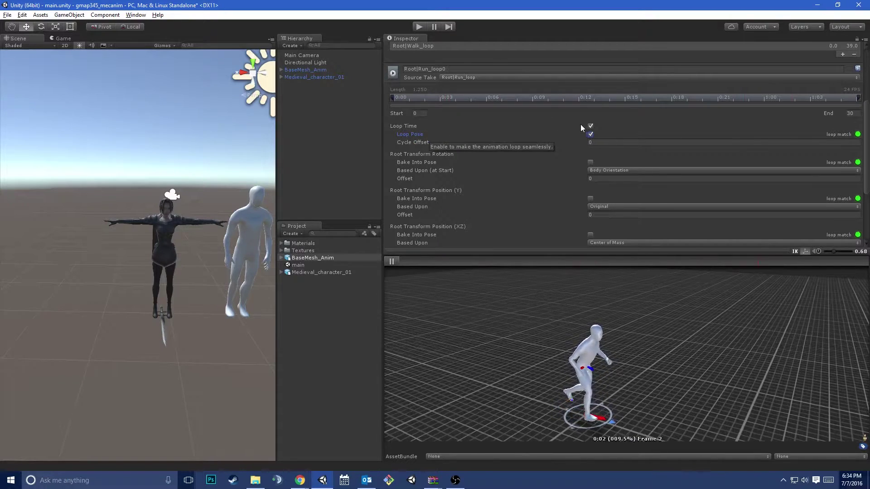
scroll(754, 184, "down", 4)
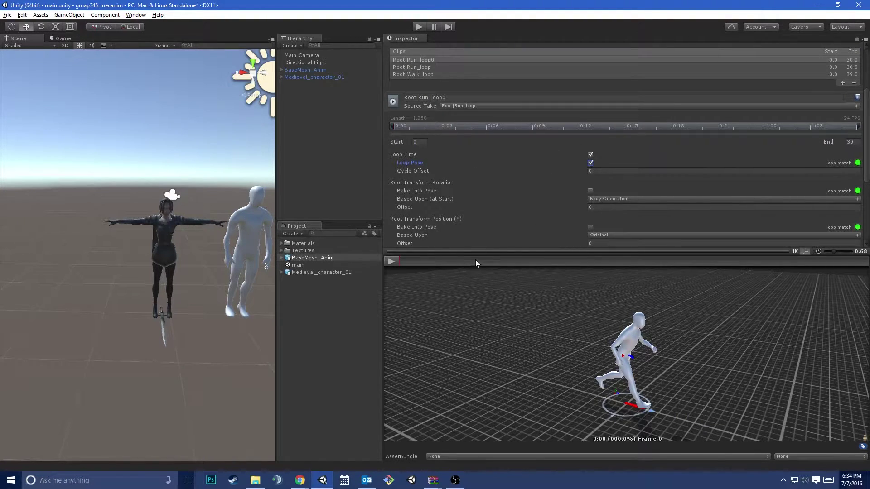
left_click(392, 262)
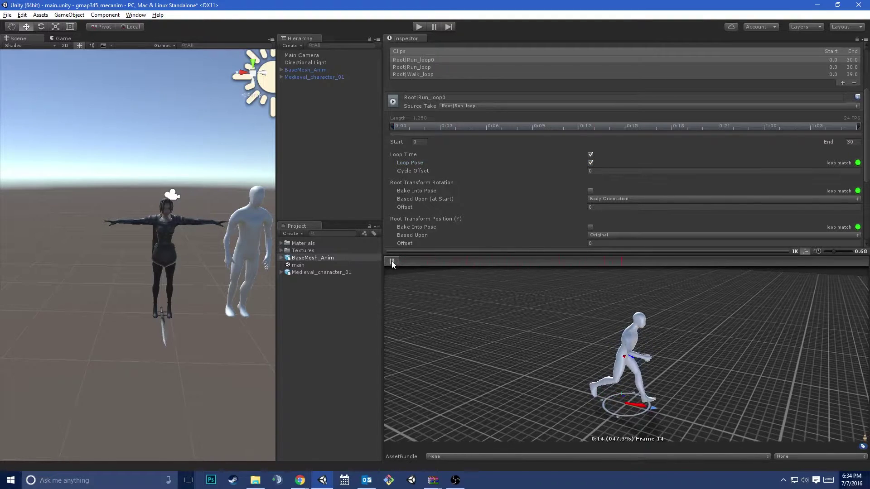
Try ending Root|Run_loop0 at frame 14, play the shortened run, and restore its end to frame 30
left_click_drag(854, 129, 858, 128)
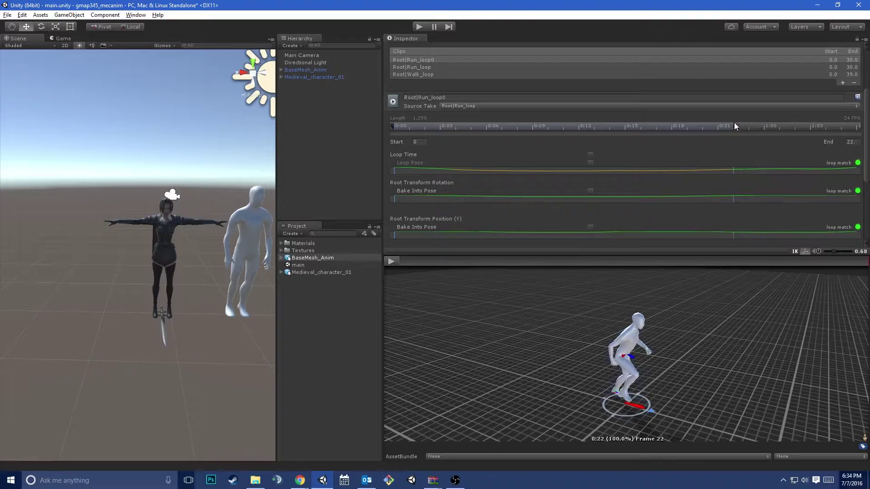
mouse_move(689, 126)
left_mouse_down()
mouse_move(452, 129)
mouse_move(850, 154)
mouse_move(605, 173)
mouse_move(415, 170)
mouse_move(595, 150)
left_mouse_up()
left_click_drag(823, 168, 470, 169)
left_click_drag(544, 207, 805, 205)
left_click_drag(580, 181, 607, 178)
left_click(391, 262)
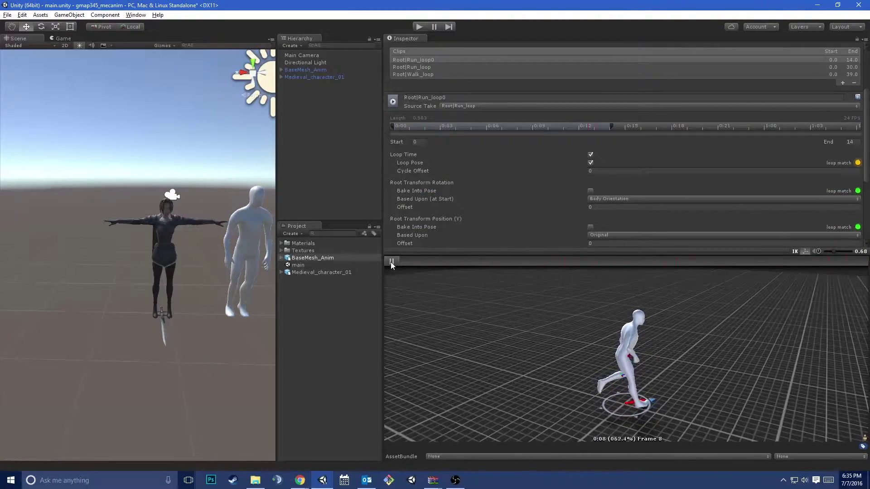
left_click_drag(612, 127, 859, 127)
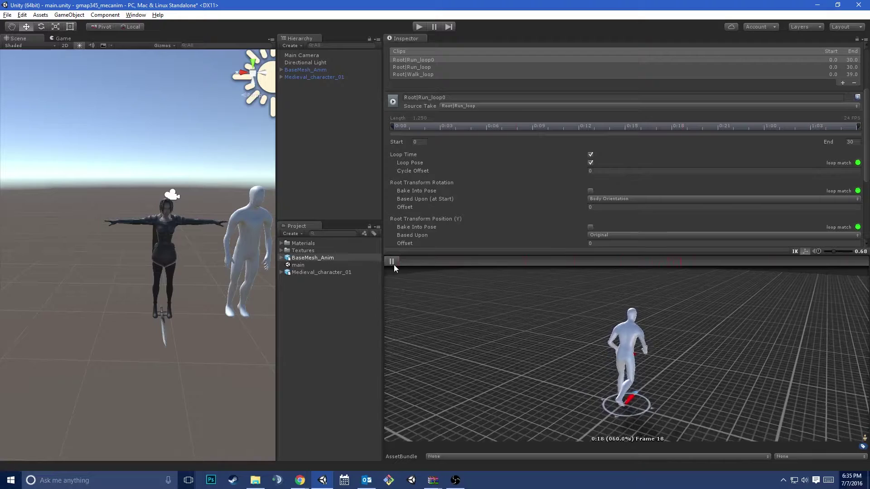
left_click_drag(603, 344, 568, 316)
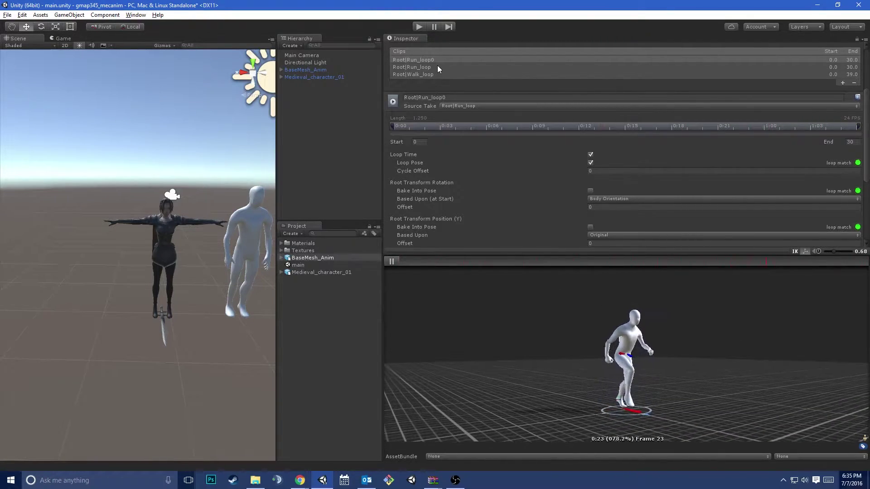
Switch the clip's source take to Root|Walk_loop and play the walk in the preview
left_click(471, 107)
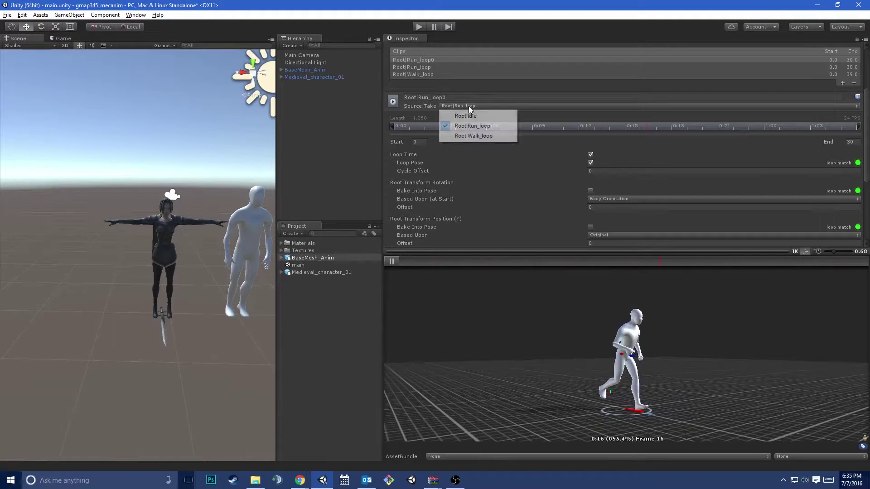
left_click(471, 136)
left_click(391, 262)
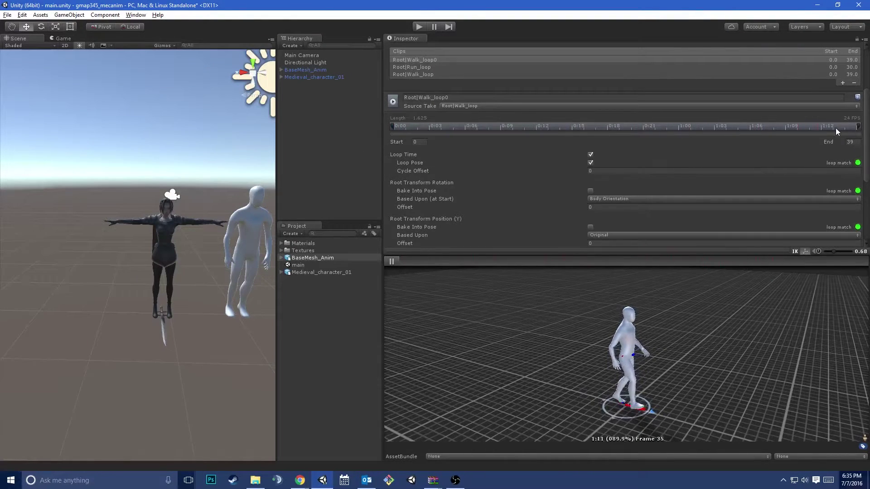
mouse_move(857, 130)
left_mouse_down()
mouse_move(823, 133)
mouse_move(859, 130)
left_mouse_up()
left_click(392, 261)
Examine the clip's root transform, Curves and Events settings, and leave the import settings
scroll(464, 219, "down", 3)
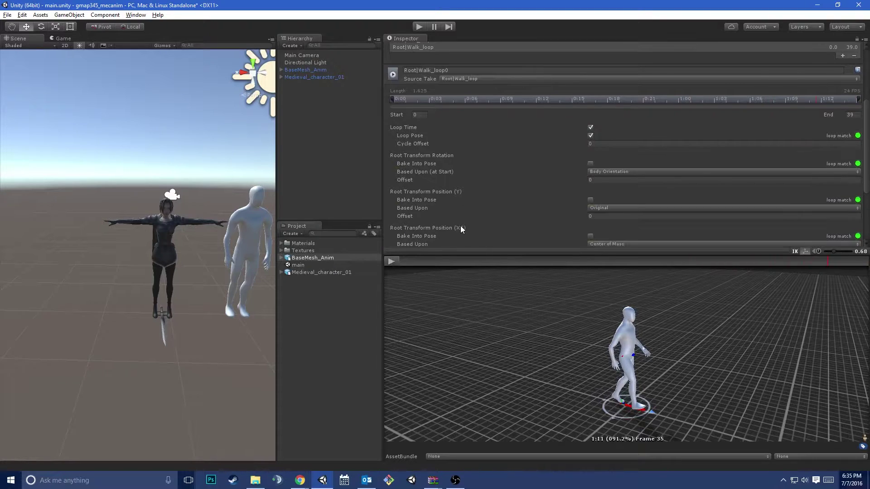
scroll(469, 214, "down", 3)
scroll(430, 148, "down", 3)
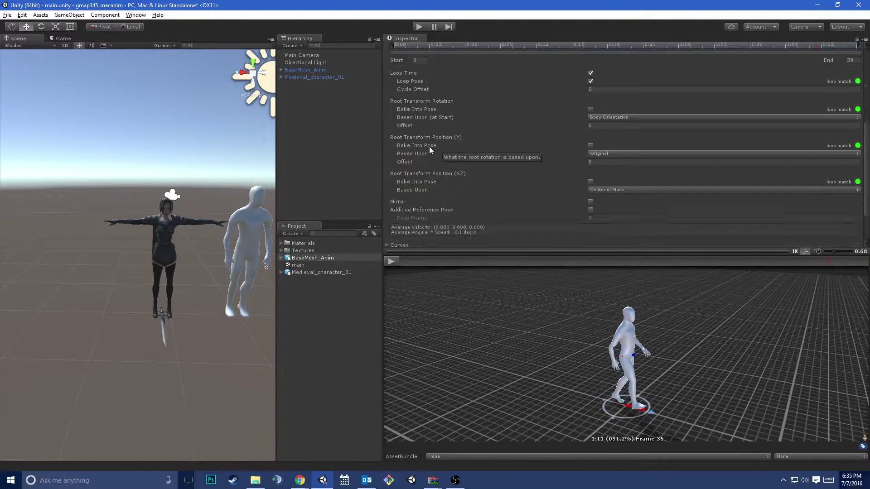
scroll(478, 192, "down", 6)
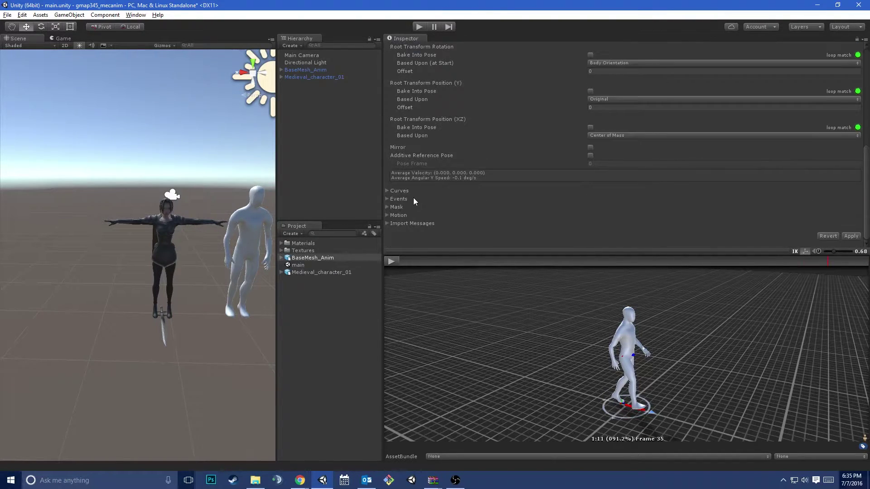
left_click(398, 192)
left_click(387, 200)
left_click(388, 200)
left_click(385, 191)
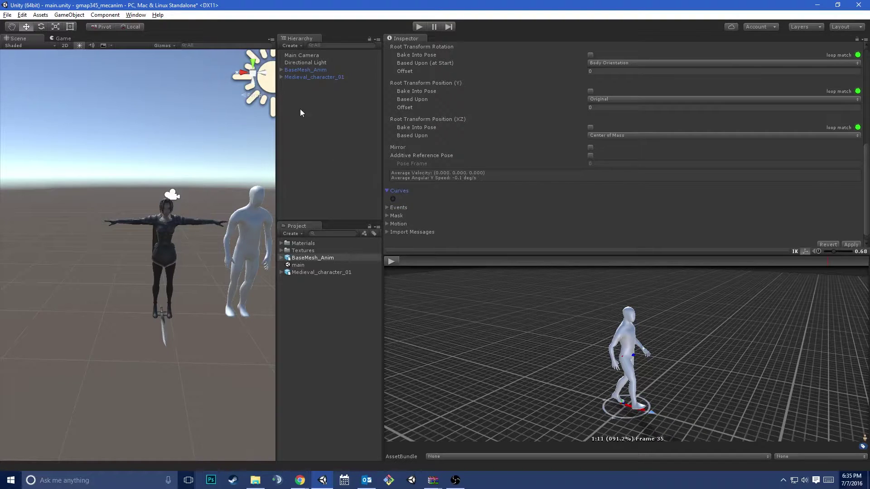
left_click(459, 258)
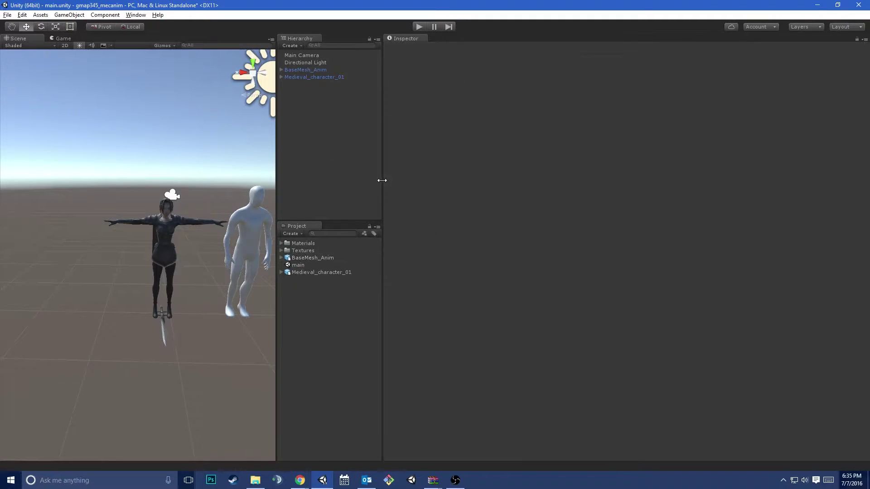
Widen the Scene view and delete Medieval_character_01 from the scene
left_click_drag(390, 179, 687, 181)
left_click_drag(278, 199, 618, 215)
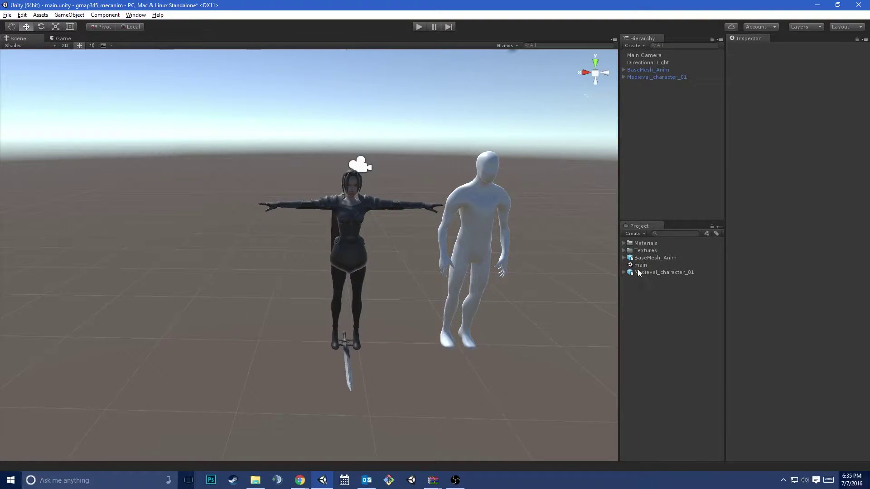
left_click(662, 78)
key("Delete")
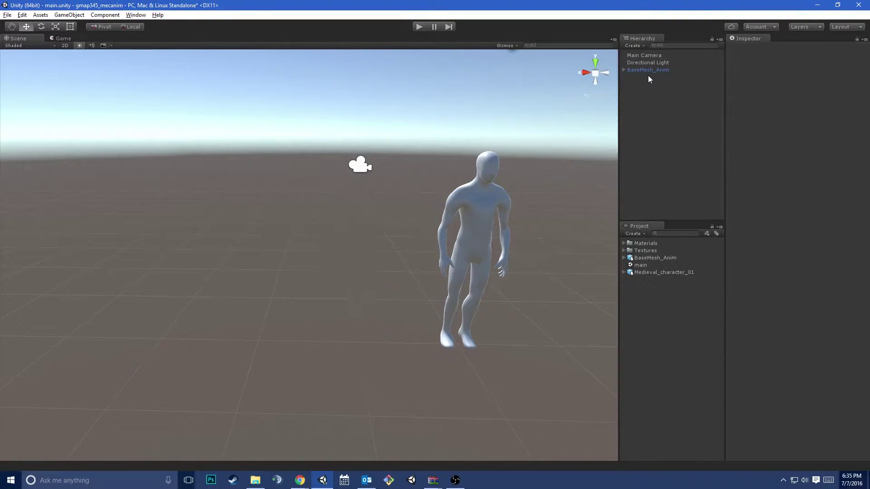
Select BaseMesh_Anim in the scene, run the game to check which way it faces, and stop it
left_click(655, 70)
left_click_drag(427, 161, 376, 247, "alt")
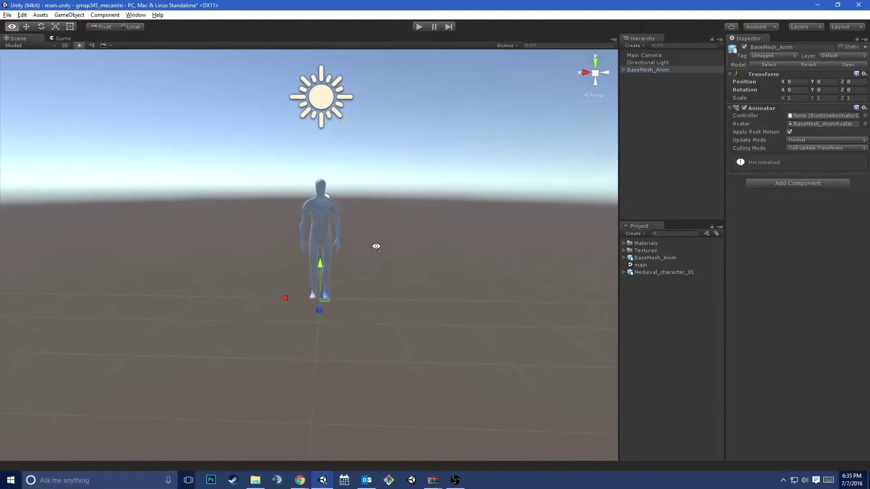
left_click(421, 29)
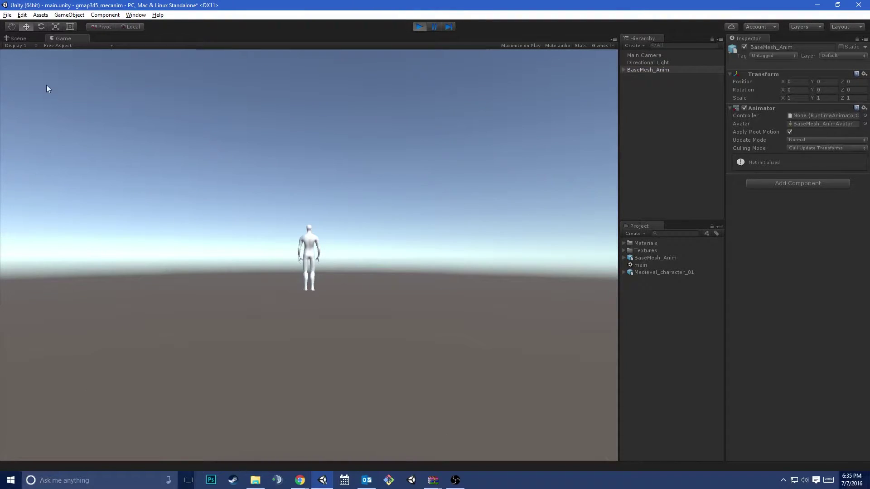
left_click(420, 27)
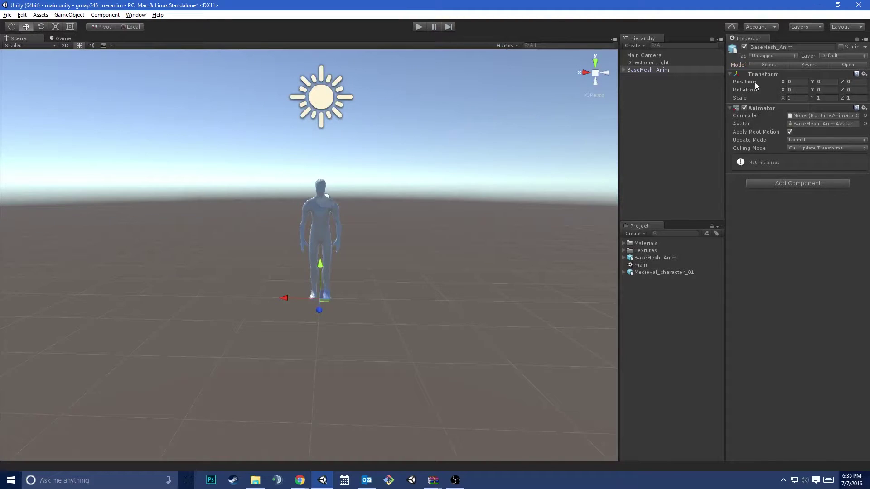
Set BaseMesh_Anim's Y rotation to 180, run the game to check its facing, and stop it
left_click_drag(812, 88, 848, 91)
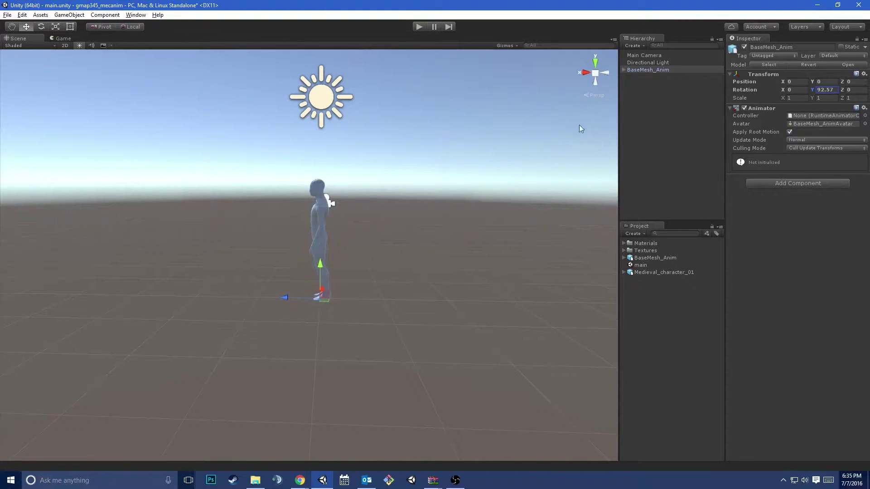
left_click(821, 90)
type("180")
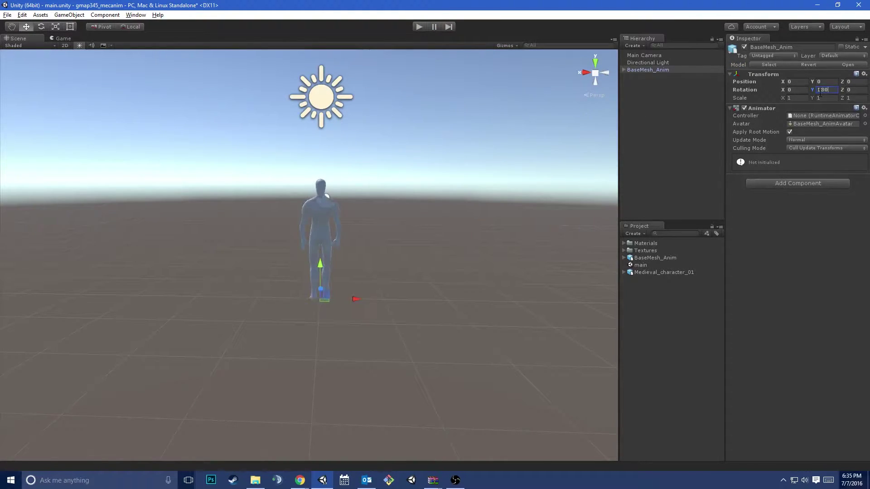
key("ctrl+p")
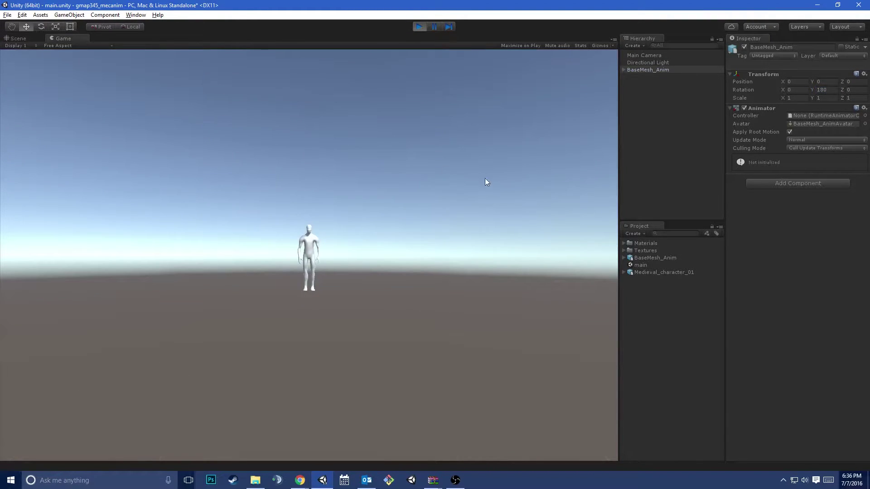
left_click(419, 26)
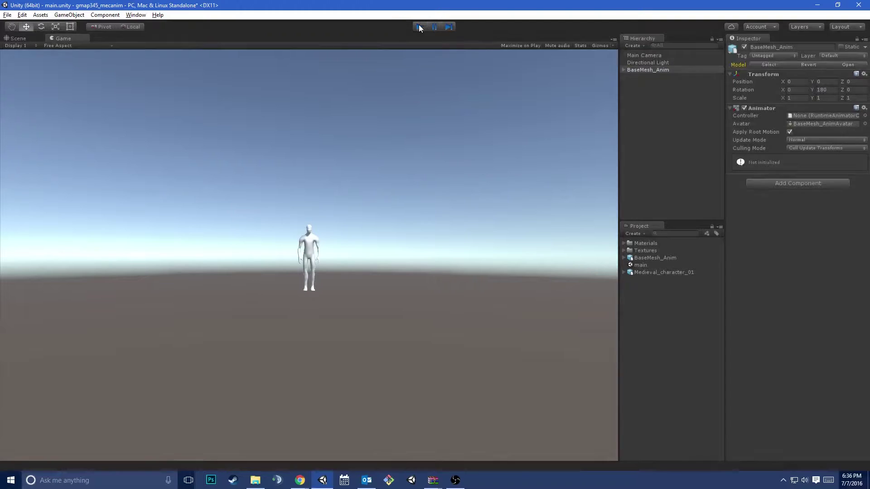
Open the Animation and Animator windows docked beside the Scene and Game views, and bring Animation to the front
left_click(141, 15)
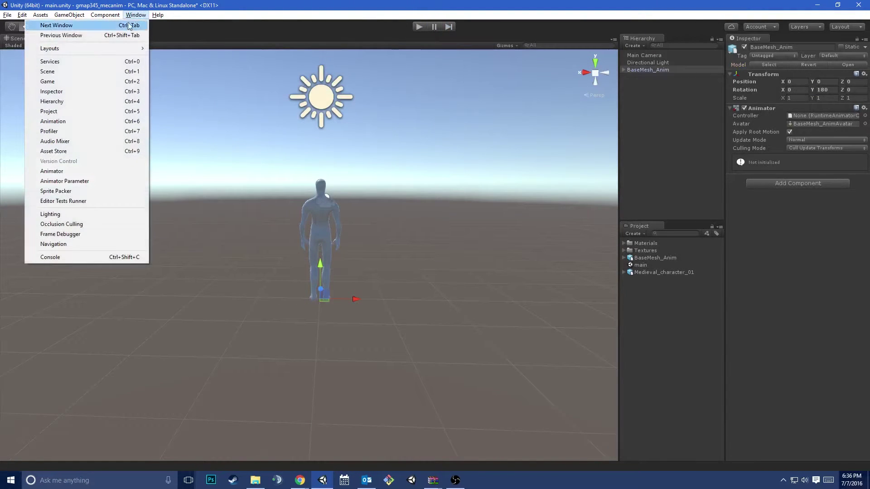
left_click(78, 123)
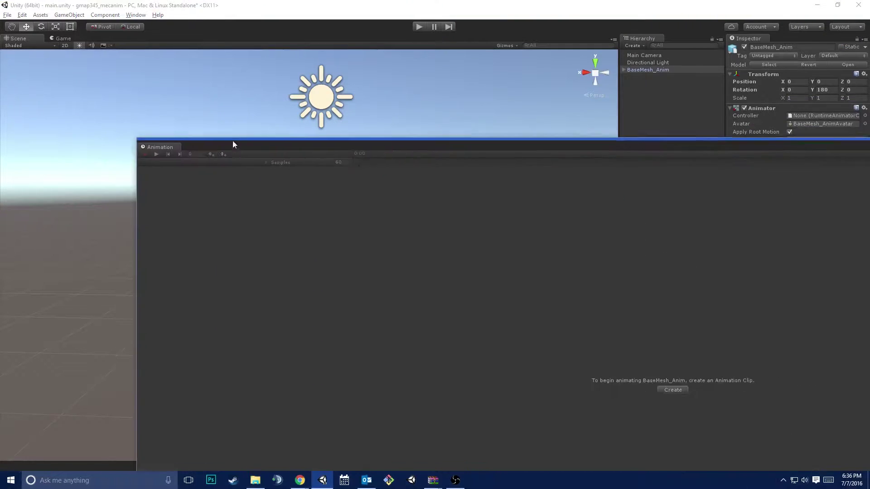
left_click_drag(232, 140, 125, 38)
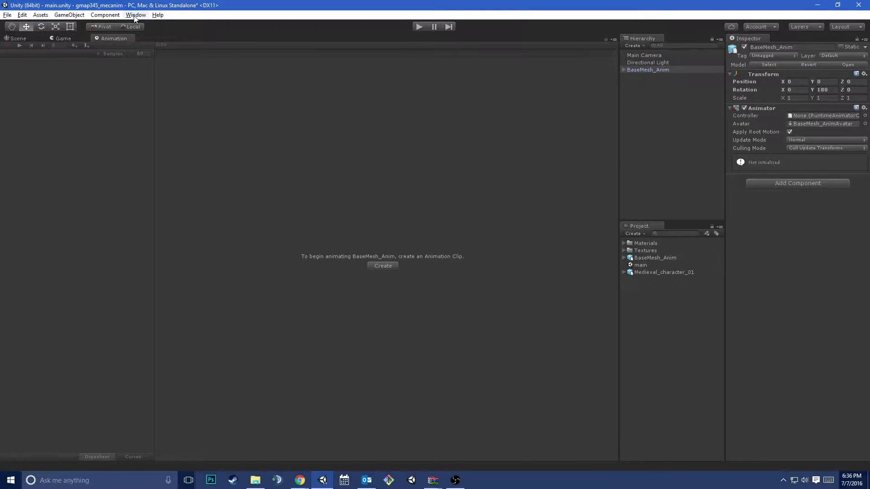
left_click(134, 15)
left_click(50, 171)
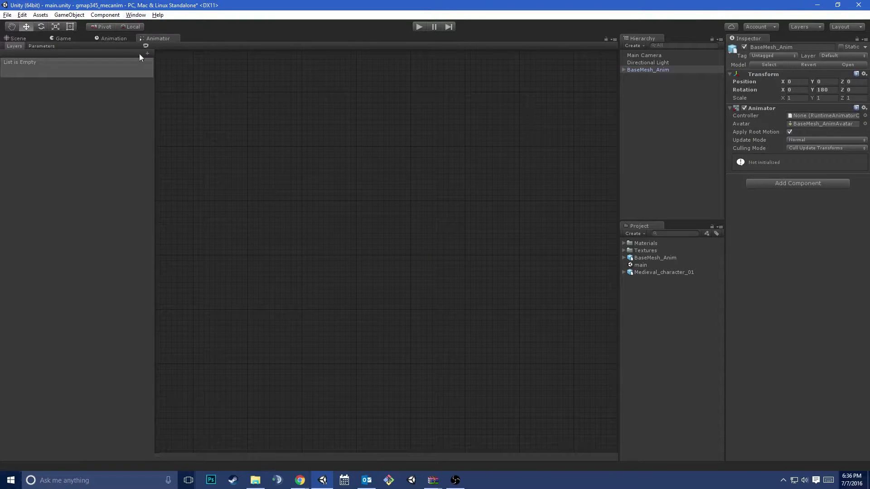
left_click(113, 39)
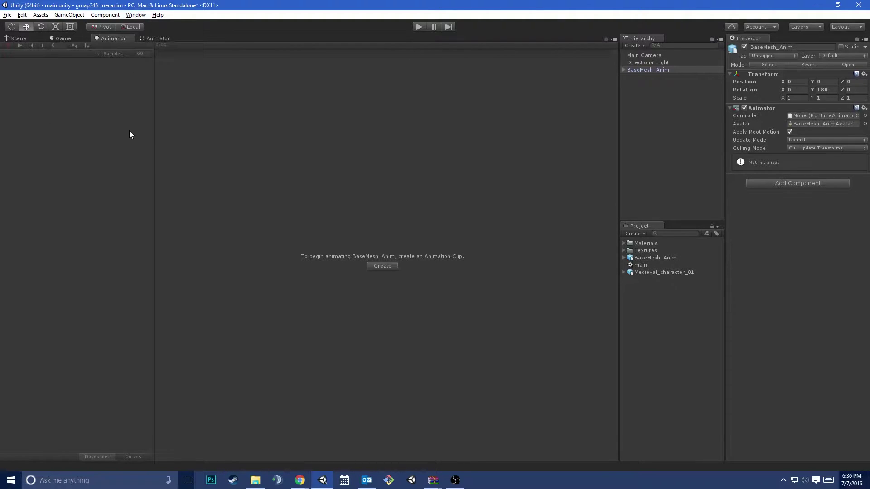
Bring the Animator window to the front and narrow its layers pane
left_click(152, 39)
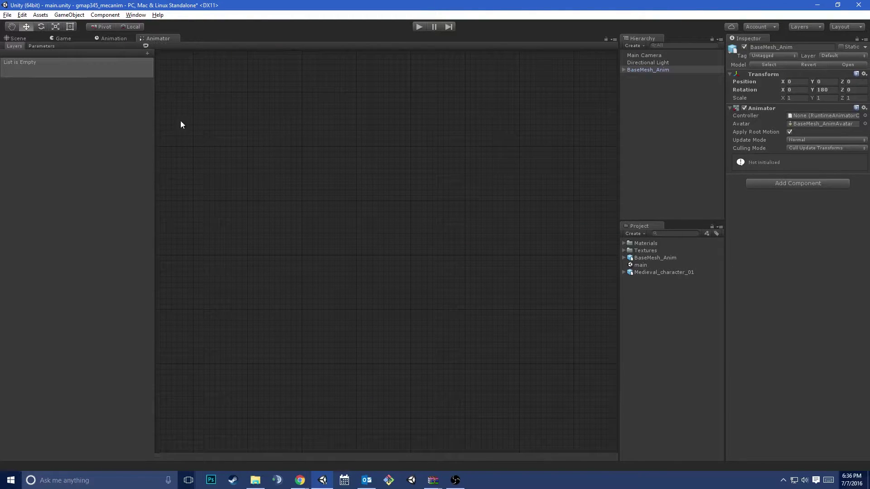
left_click_drag(153, 99, 113, 125)
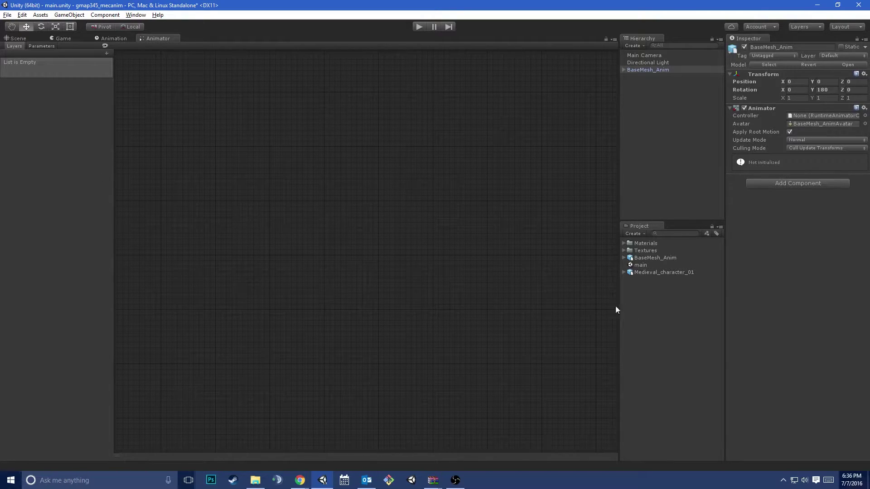
Create a project folder named Animation with a subfolder named Controllers inside it
left_click(638, 305)
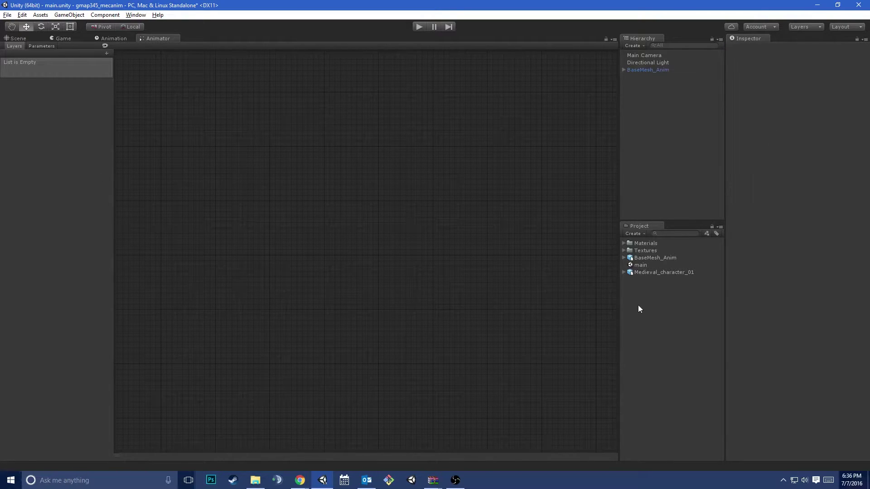
left_click(637, 232)
left_click(651, 214)
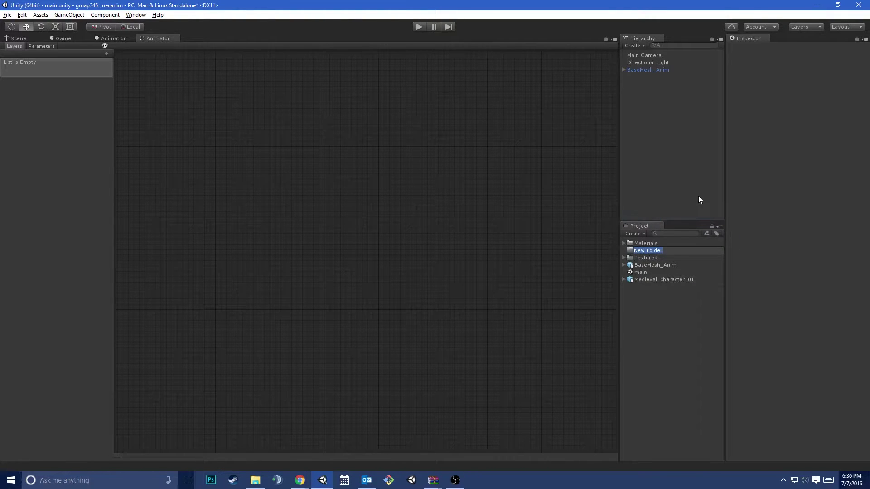
type("Animation")
key("Return")
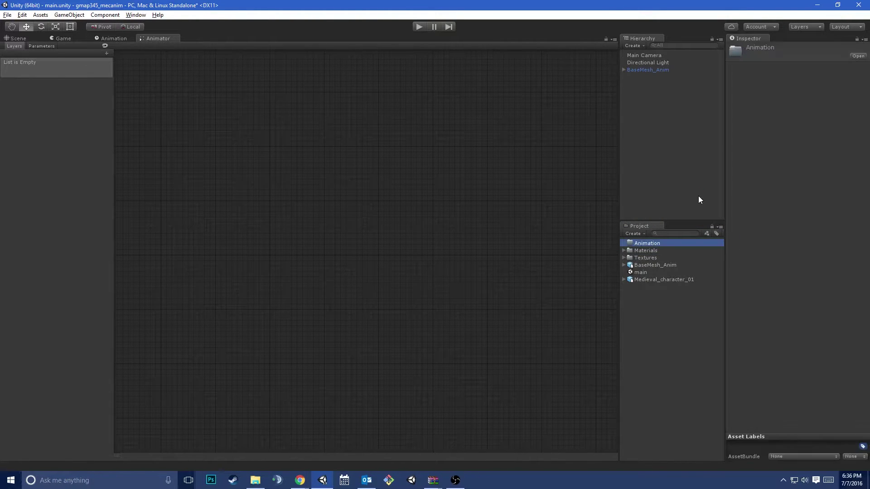
left_click(636, 232)
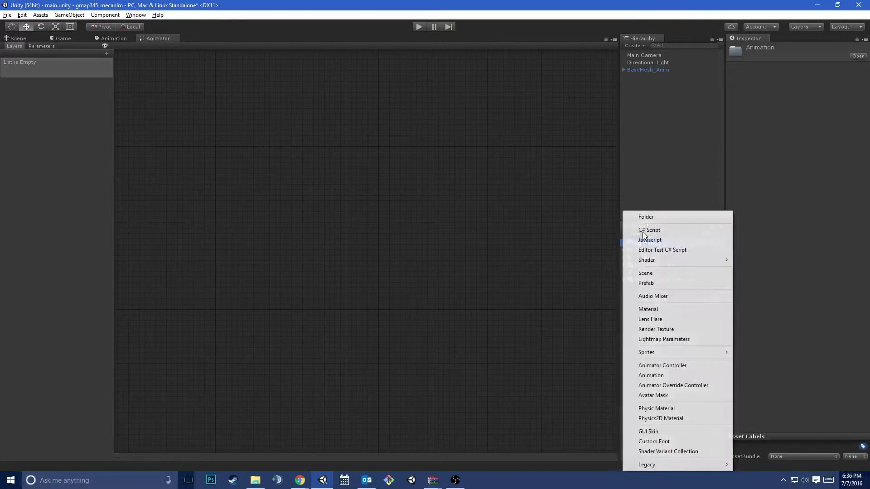
left_click(675, 216)
type("Controllers")
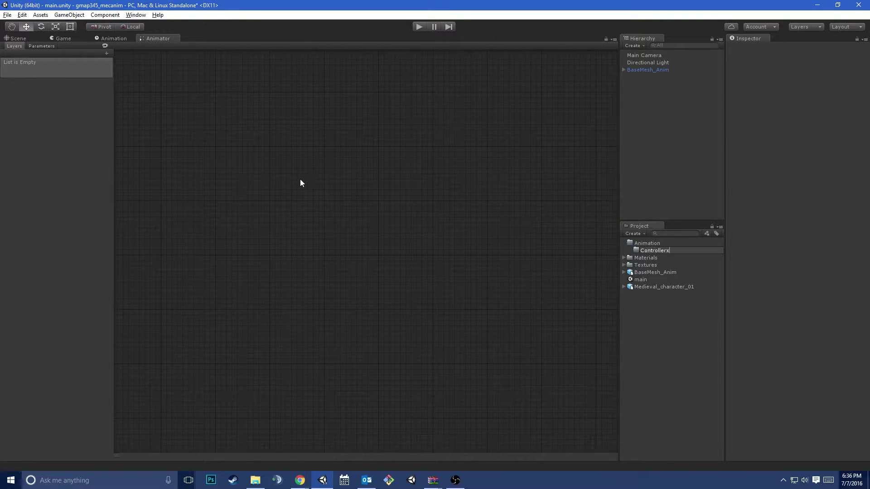
key("Return")
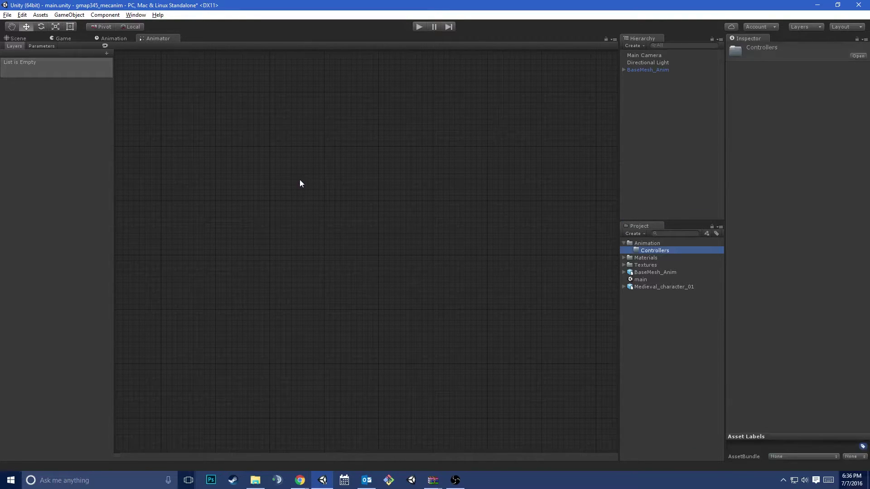
Create an Animator Controller named characterAnimationController in the Controllers folder
left_click(635, 232)
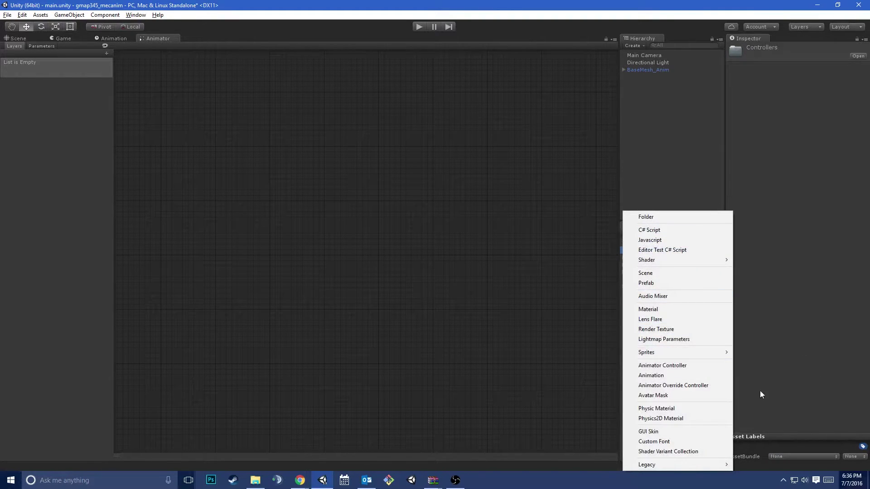
left_click(708, 366)
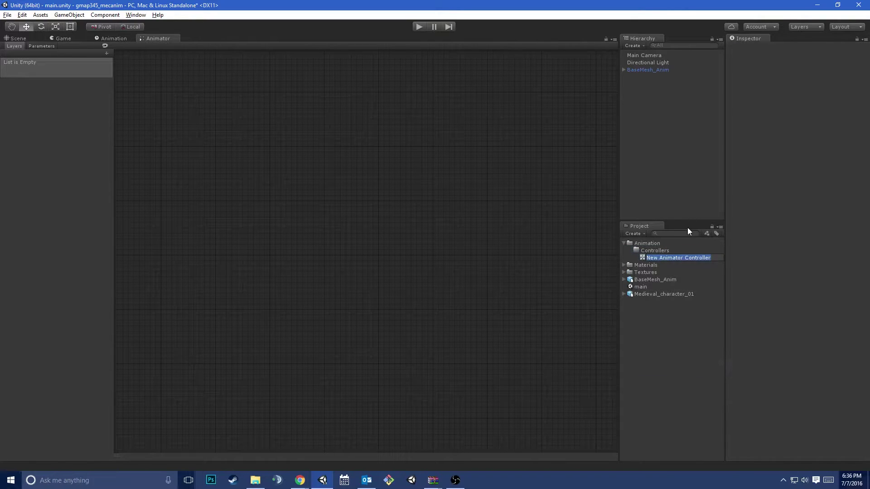
type("characterAnimationController")
key("Return")
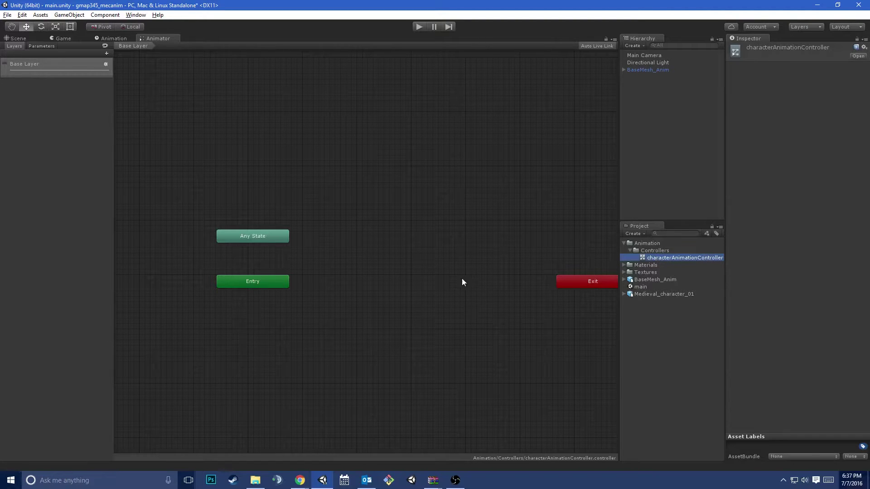
right_click(401, 266)
left_click(433, 209)
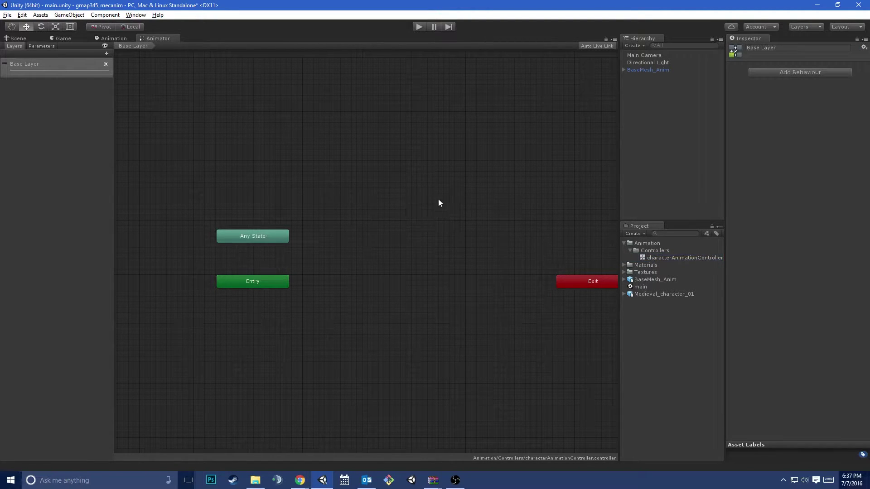
right_click(429, 204)
left_click(431, 163)
middle_click_drag(434, 162, 330, 330)
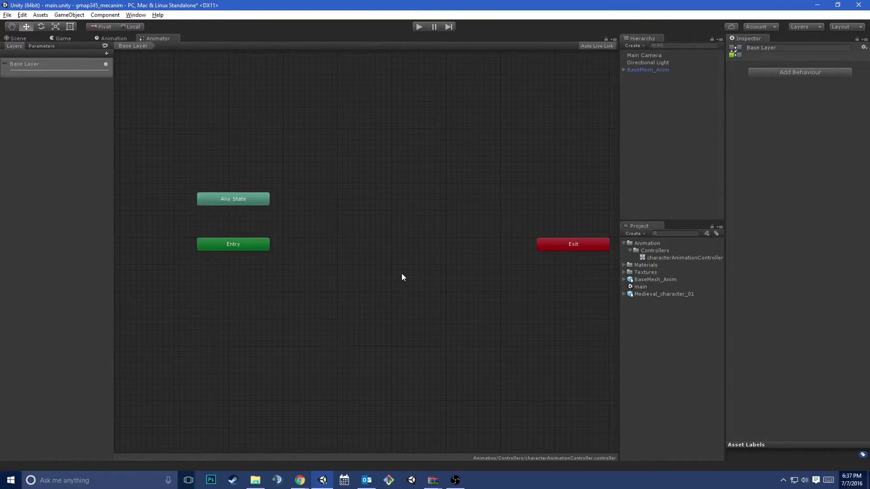
middle_click_drag(379, 264, 336, 270)
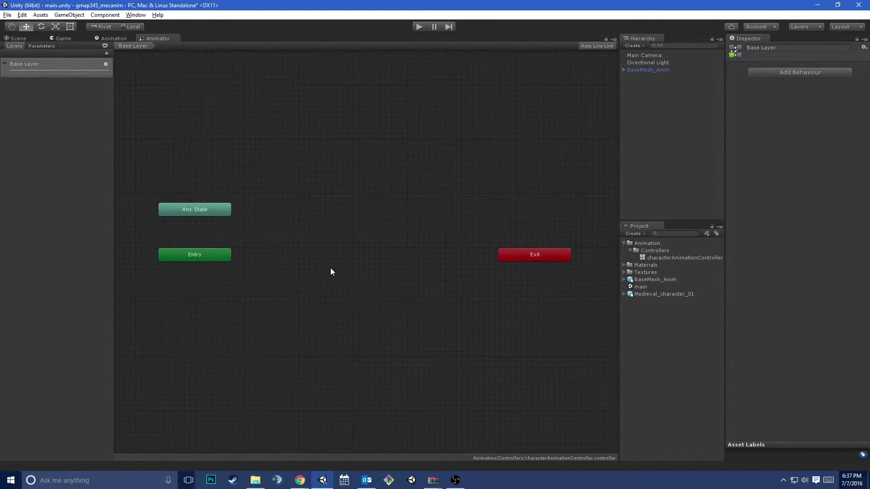
key("z")
left_click(212, 231)
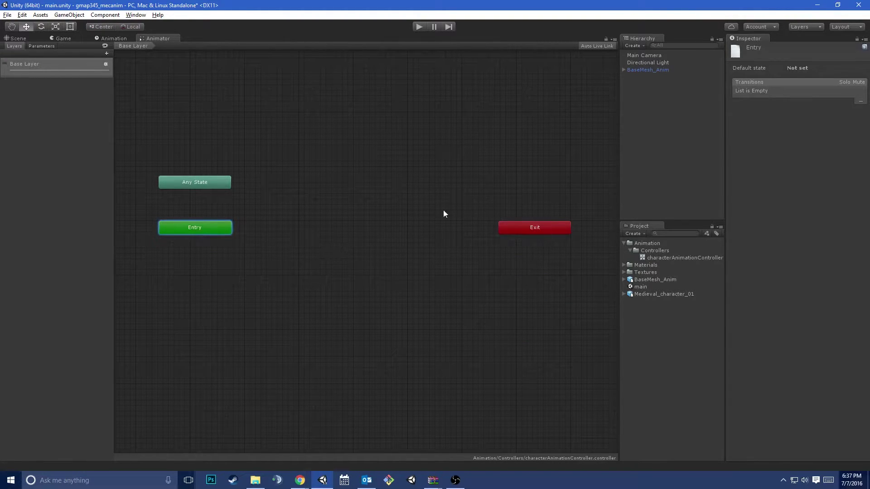
left_click(336, 157)
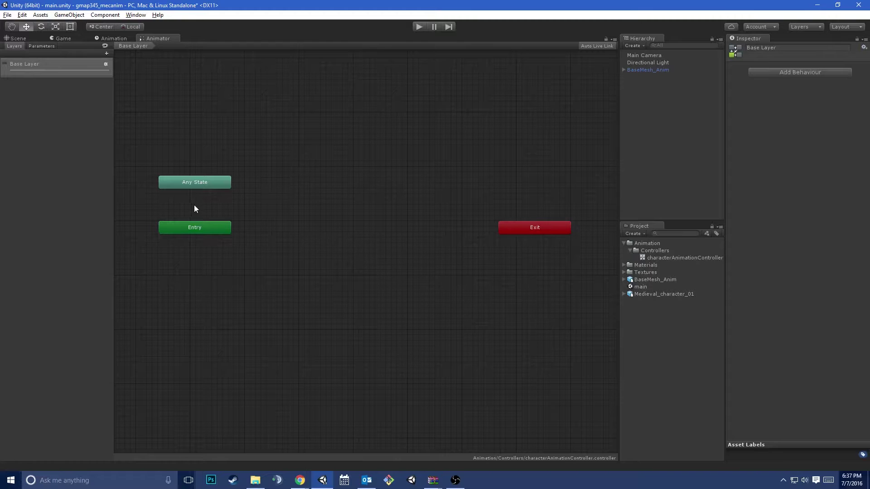
Rearrange the Base Layer nodes so Any State sits above, between Entry and Exit, with those two closer together
left_click_drag(204, 184, 334, 161)
left_click_drag(218, 234, 270, 220)
left_click_drag(520, 226, 434, 213)
left_click_drag(333, 160, 346, 123)
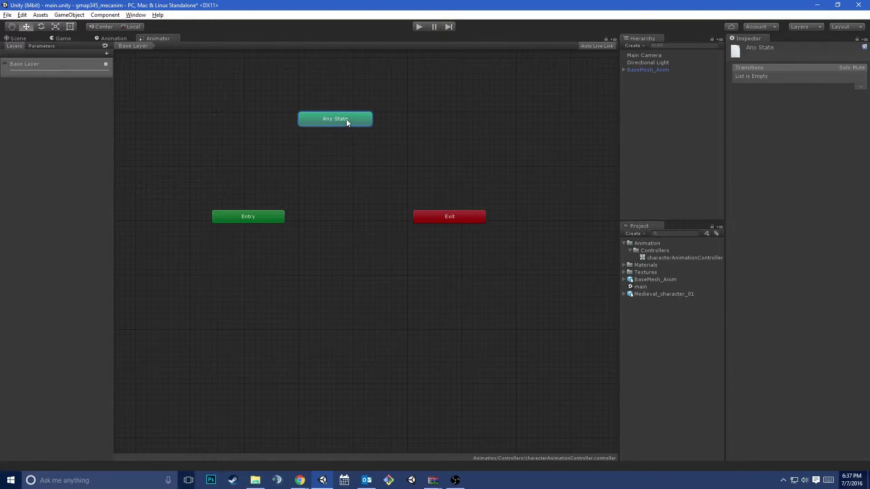
mouse_move(268, 213)
left_mouse_down()
mouse_move(226, 212)
mouse_move(279, 212)
mouse_move(249, 209)
mouse_move(257, 206)
left_mouse_up()
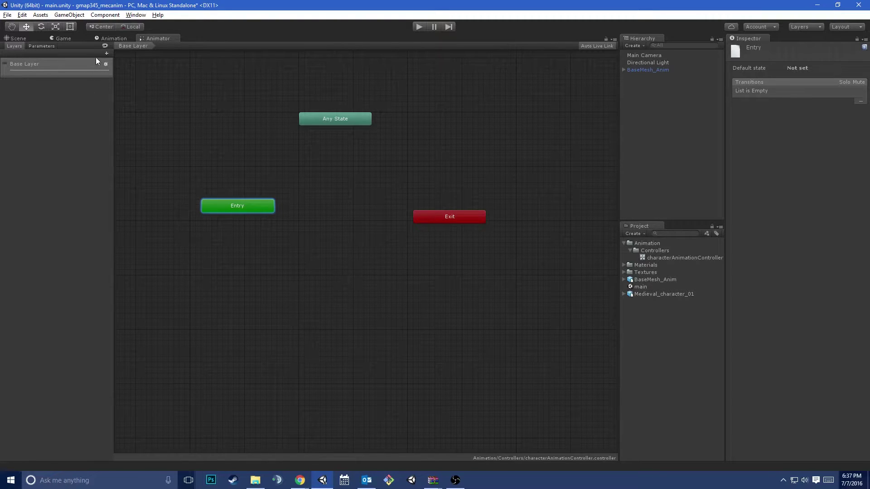
Examine BaseMesh_Anim's imported animation clips and the source takes available for them
left_click(667, 286)
left_click(656, 280)
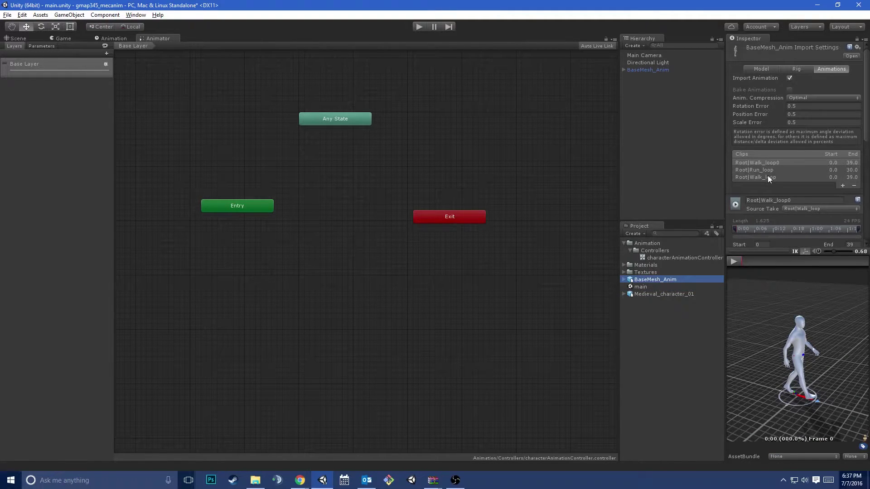
left_click(818, 209)
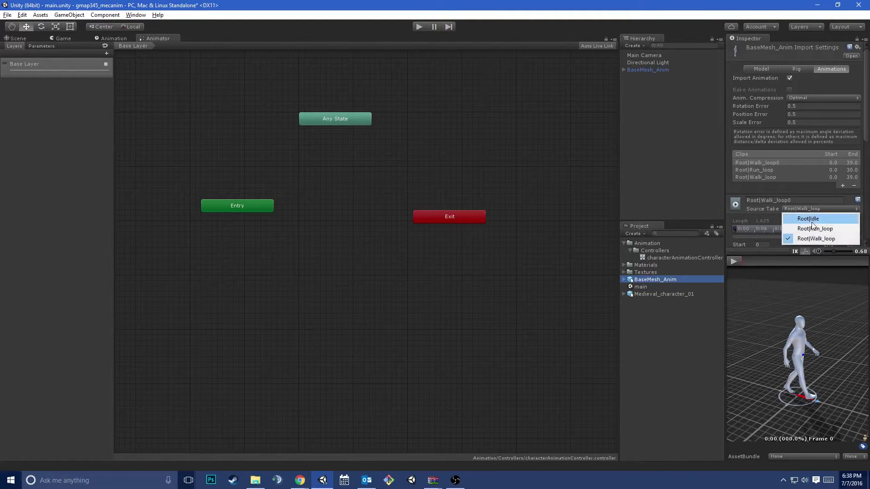
left_click(370, 219)
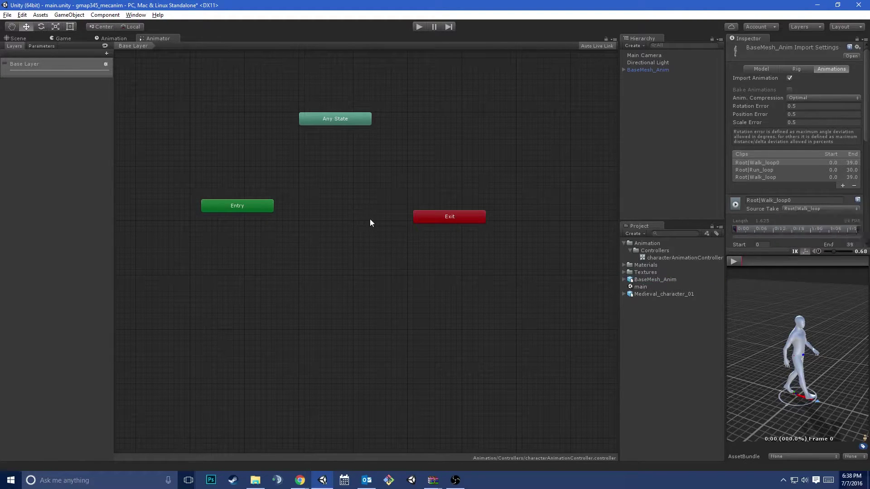
Create an empty state in the Base Layer, move Entry away from it, and name the state Idle
right_click(300, 259)
mouse_move(349, 261)
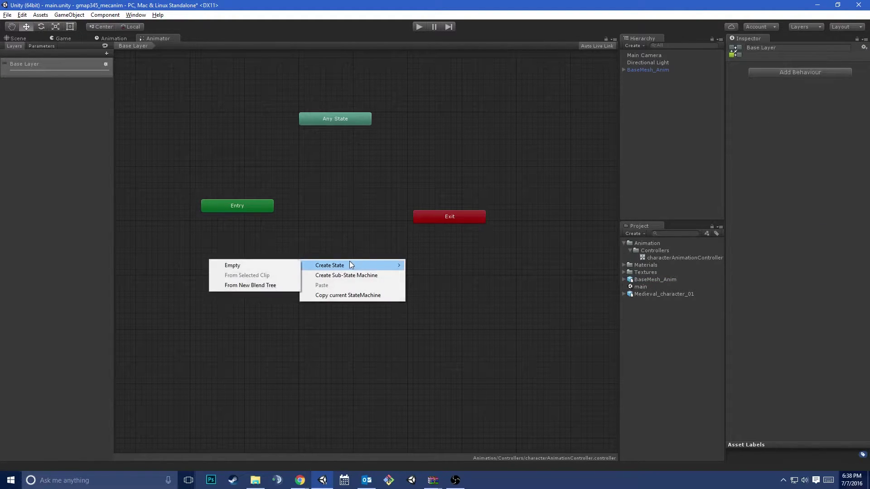
left_click(277, 267)
left_click_drag(228, 211, 194, 213)
right_click(297, 201)
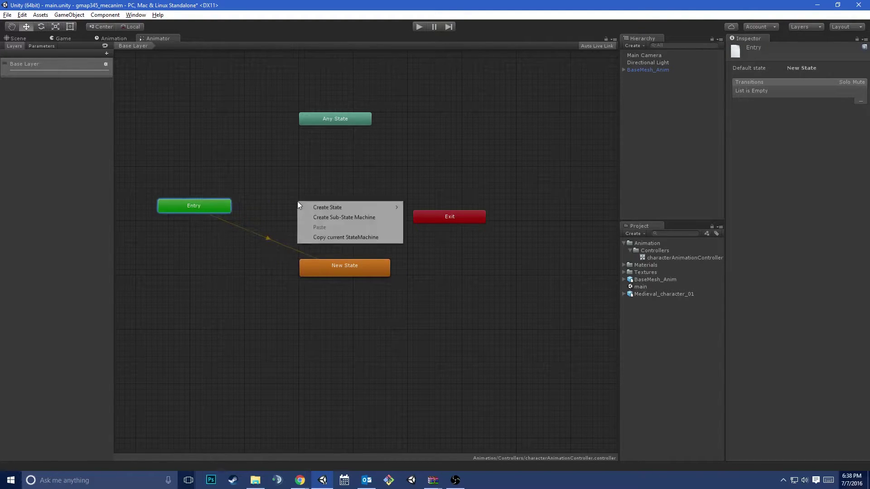
mouse_move(326, 207)
left_click(253, 274)
left_click(331, 274)
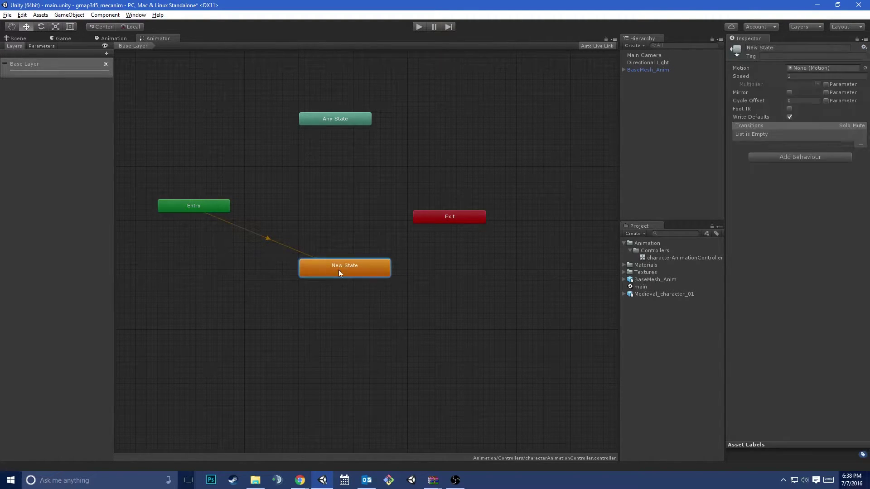
left_click(781, 47)
type("Idle")
key("Return")
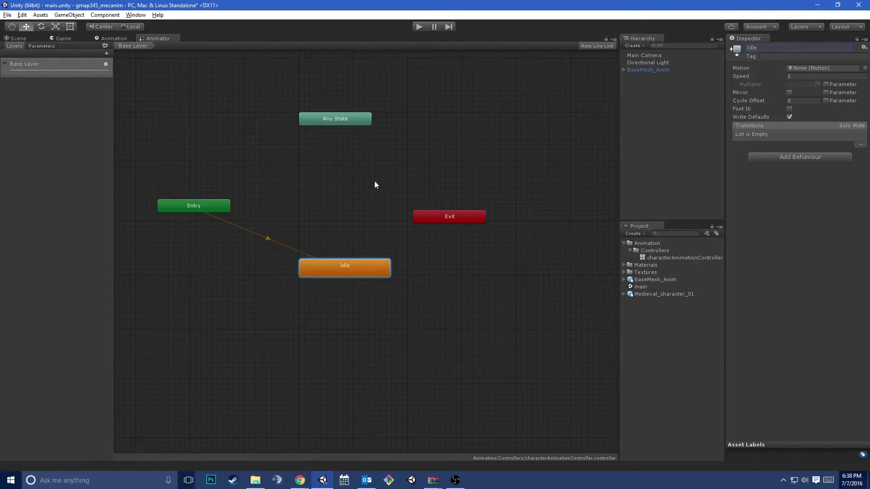
Add two more empty states to the Base Layer, set them apart, and name the first one Run
right_click(324, 178)
mouse_move(345, 183)
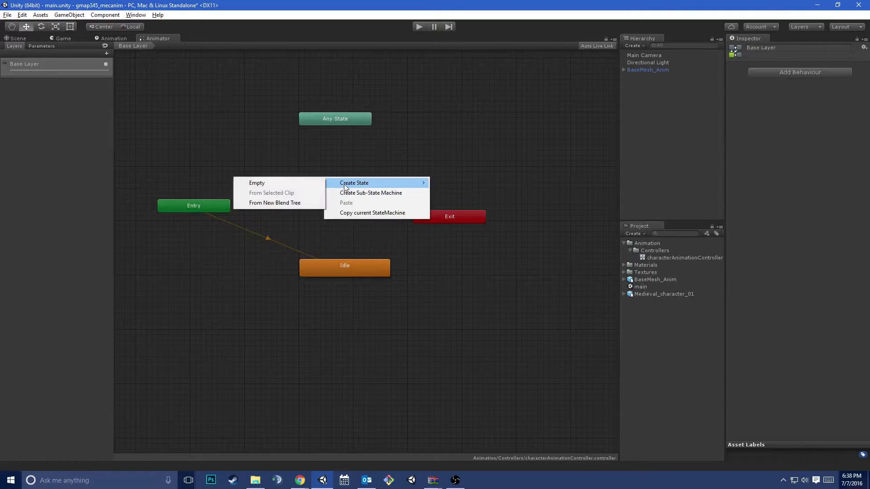
left_click(314, 184)
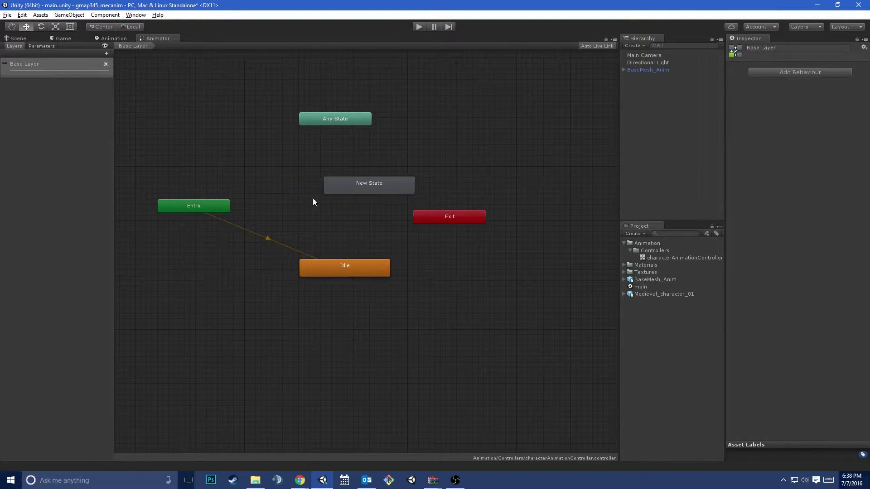
right_click(266, 161)
mouse_move(270, 165)
left_click_drag(361, 163, 430, 149)
left_click(378, 183)
left_click(779, 48)
type("Run")
key("Return")
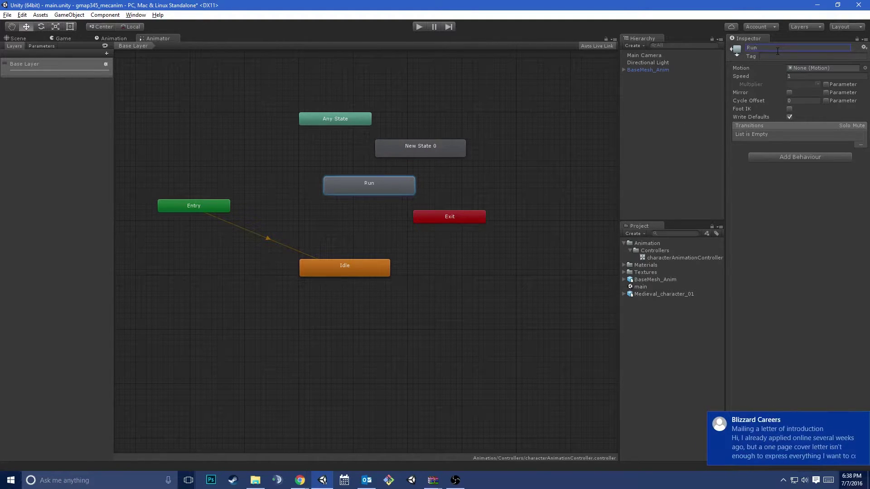
Close Outlook and dismiss its e-mail notification
right_click(367, 480)
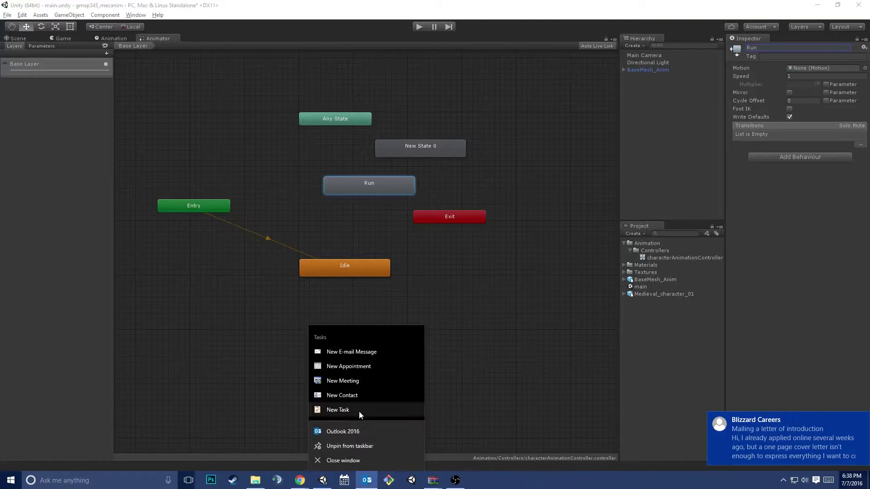
left_click(347, 460)
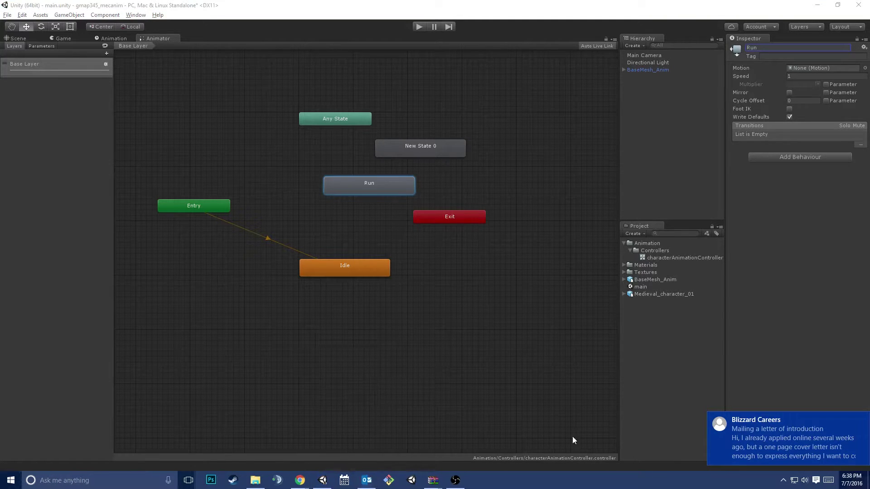
left_click(863, 421)
Name the remaining unnamed state Walk
left_click(443, 154)
left_click(804, 48)
type("Wa")
key("Return")
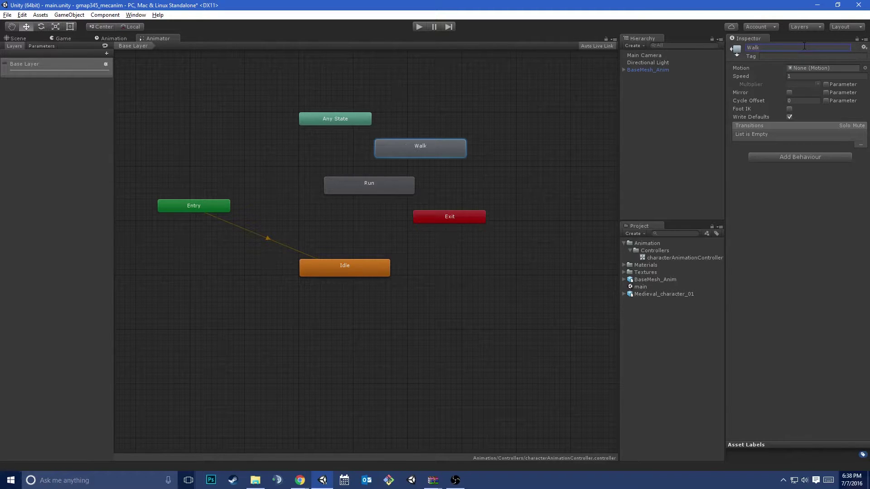
Spread out the nodes with Entry beside Idle, Run above, Walk below, and Any State and Exit to the right of the states
left_click_drag(414, 148, 360, 225)
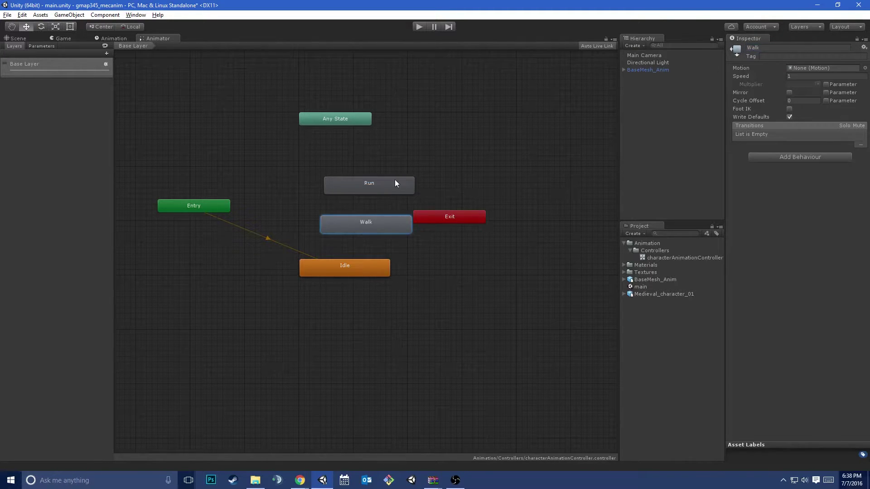
left_click_drag(395, 180, 368, 164)
left_click_drag(354, 226, 332, 211)
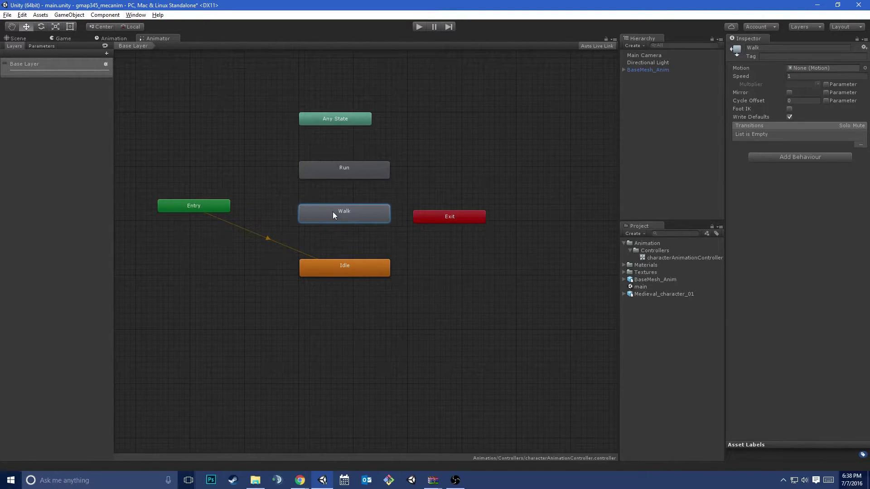
mouse_move(356, 175)
left_mouse_down()
mouse_move(355, 146)
mouse_move(356, 162)
left_mouse_up()
left_click_drag(356, 121, 547, 112)
left_click_drag(431, 220, 500, 221)
left_click_drag(204, 212, 193, 270)
left_click_drag(328, 268, 295, 262)
left_click_drag(340, 217, 367, 332)
left_click_drag(508, 218, 511, 275)
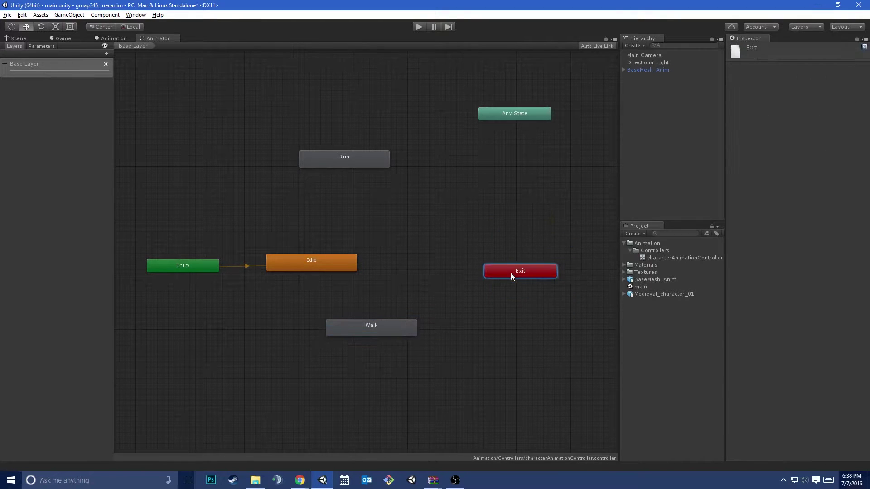
mouse_move(162, 262)
left_mouse_down()
mouse_move(156, 246)
mouse_move(188, 183)
mouse_move(160, 193)
mouse_move(179, 200)
mouse_move(164, 200)
mouse_move(150, 290)
mouse_move(147, 262)
mouse_move(160, 261)
mouse_move(146, 244)
mouse_move(152, 259)
left_mouse_up()
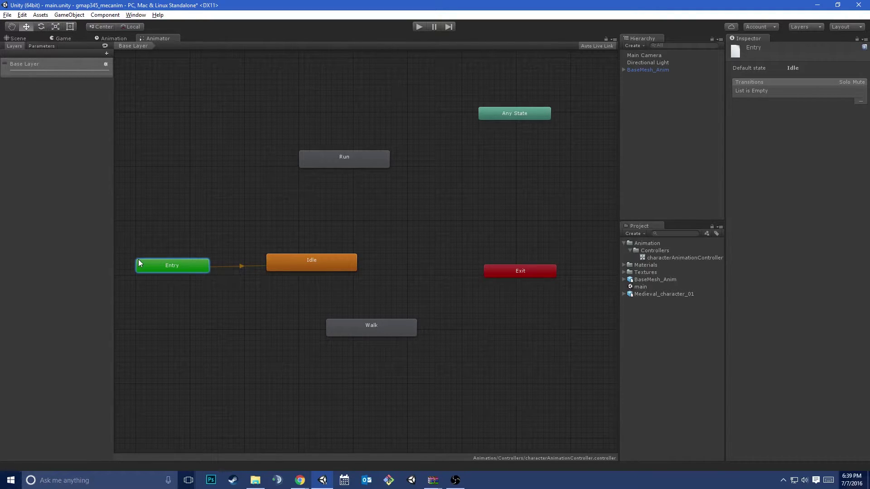
Check the character in the Game view, and return to the Animator graph
left_click(64, 40)
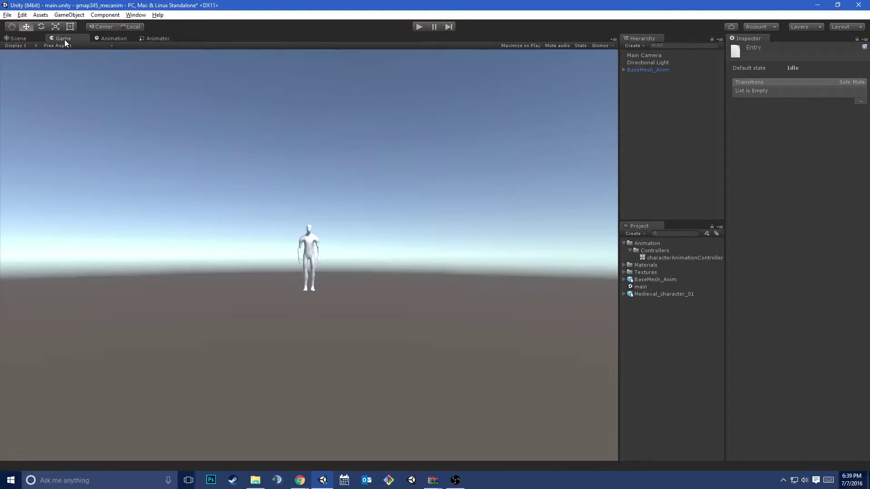
left_click(145, 39)
left_click(305, 266)
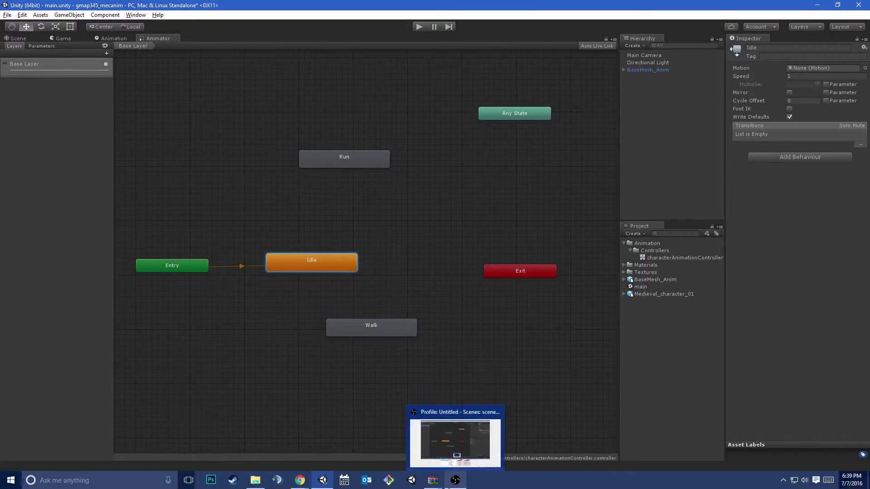
left_click(455, 480)
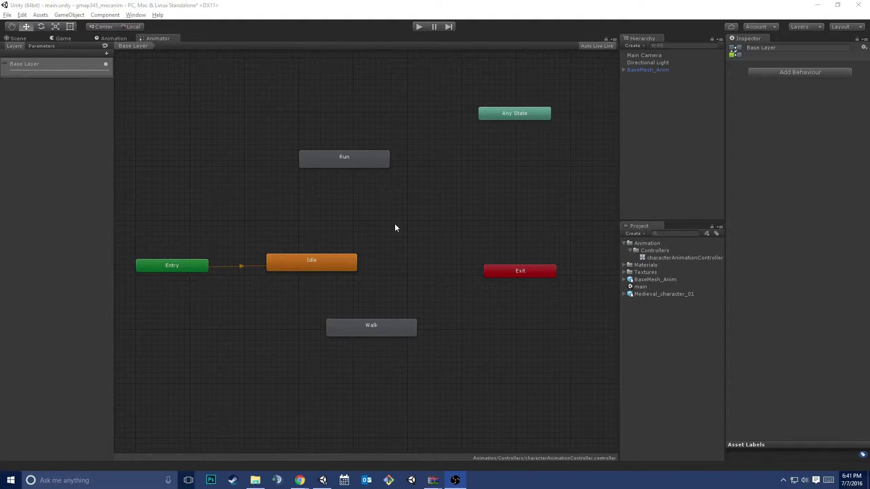
left_click(403, 217)
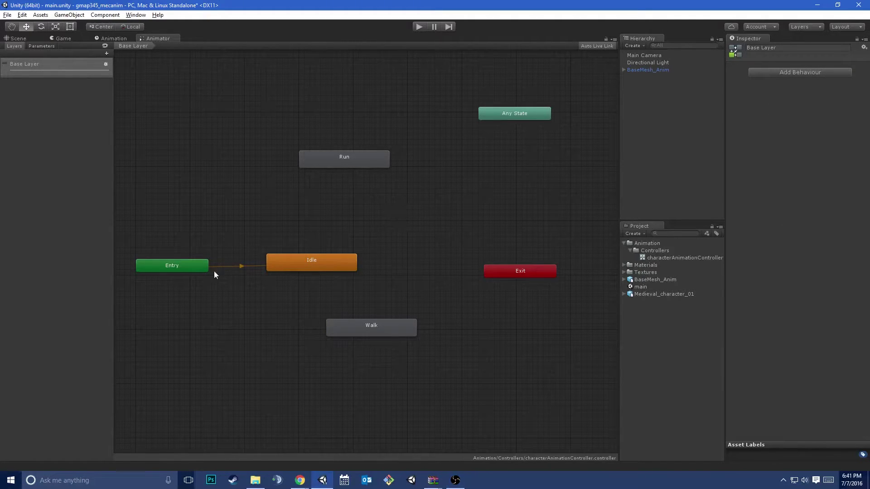
Rearrange the graph with Entry level with Idle, and Run and Walk vertically aligned between Idle and Exit
left_click_drag(192, 268, 194, 263)
left_click_drag(293, 260, 261, 257)
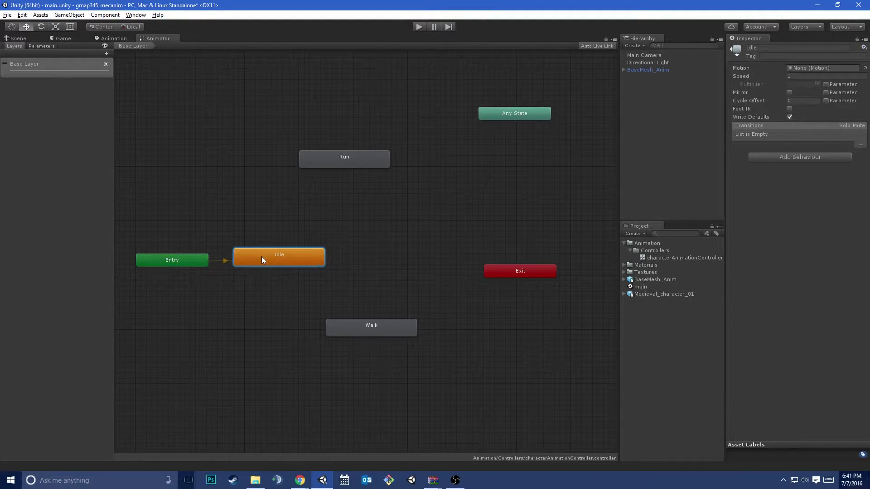
left_click_drag(354, 161, 377, 203)
left_click_drag(375, 335, 399, 311)
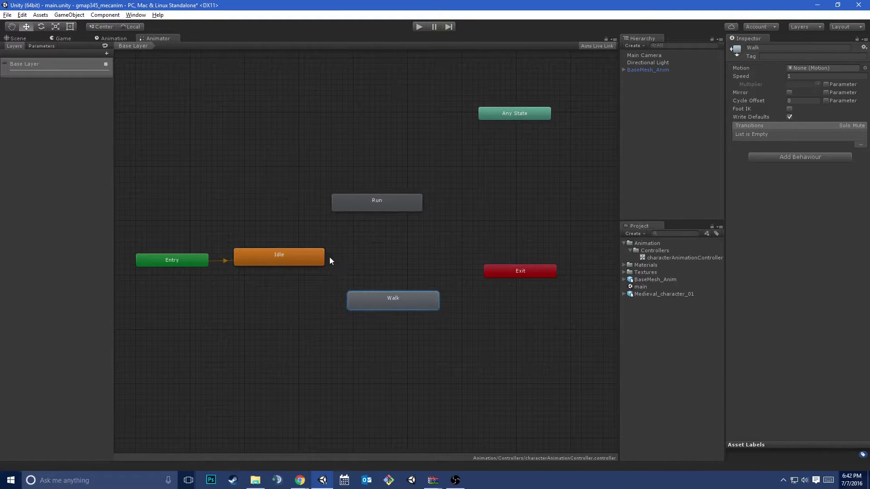
left_click_drag(299, 256, 301, 261)
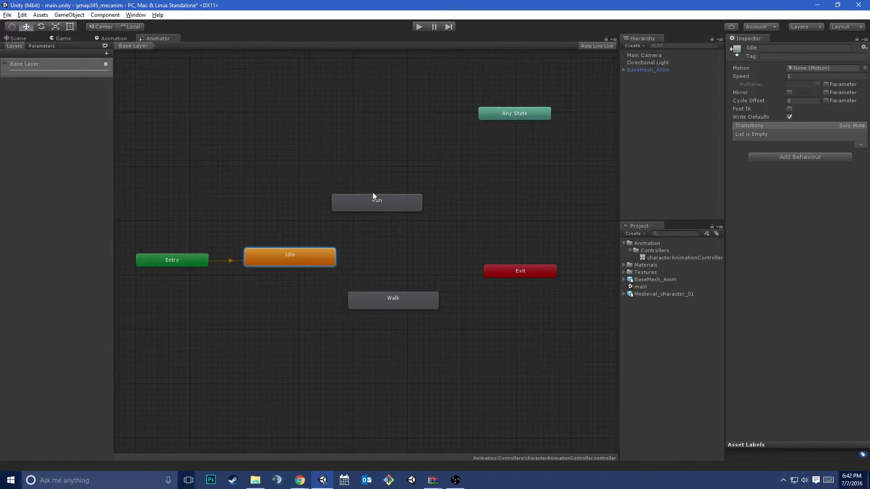
left_click_drag(374, 208, 394, 181)
left_click_drag(379, 298, 385, 316)
left_click(387, 248)
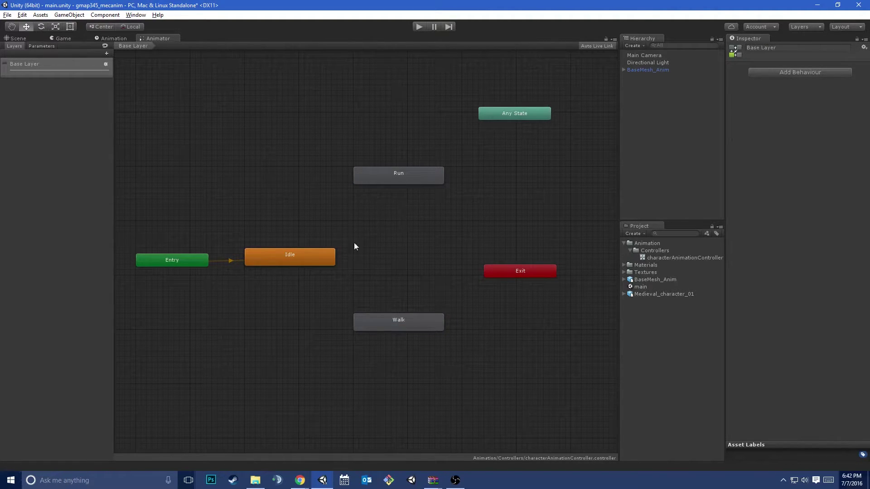
left_click_drag(189, 261, 189, 257)
Make transitions from Idle to Run and from Run back to Idle
left_click(295, 257)
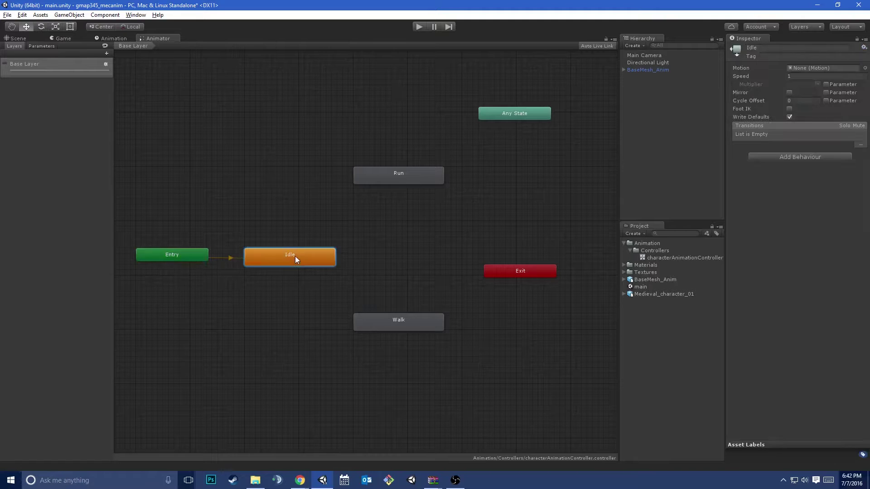
right_click(292, 256)
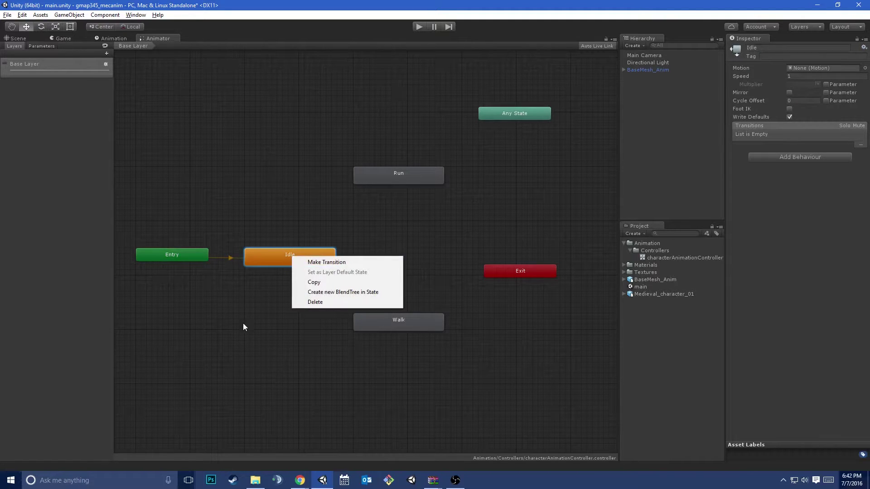
left_click(315, 263)
left_click(363, 177)
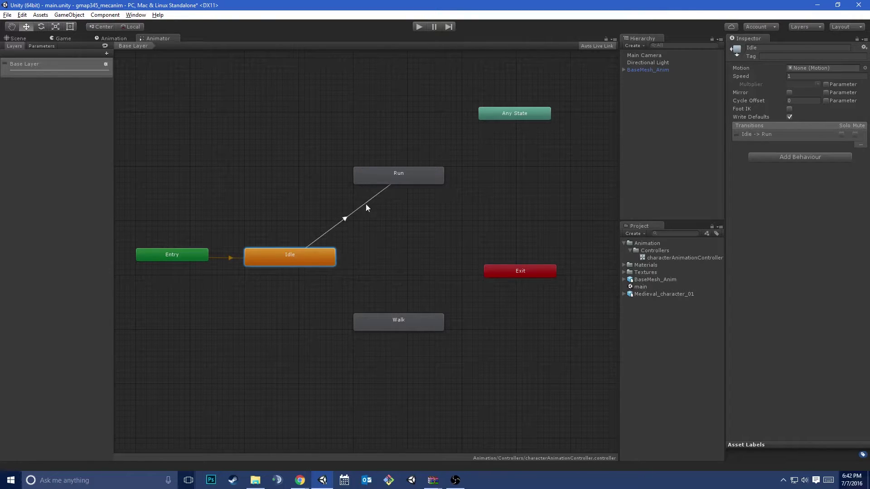
left_click(379, 177)
right_click(380, 179)
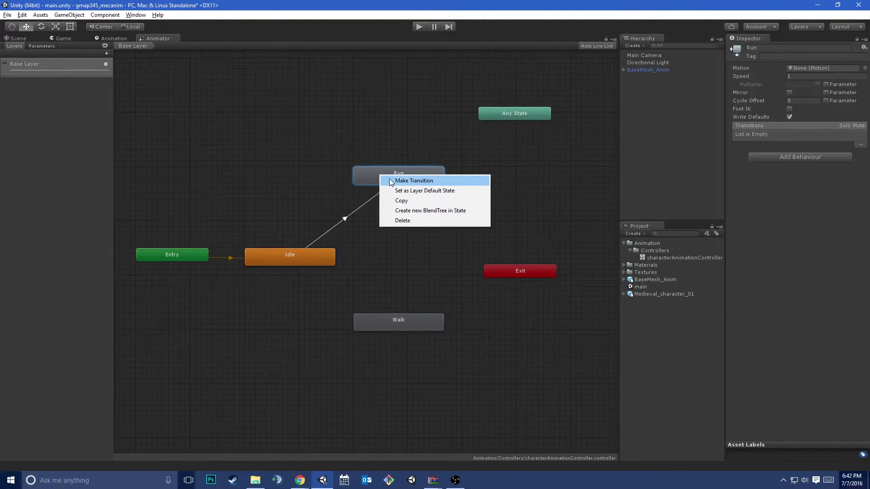
left_click(390, 181)
left_click(292, 250)
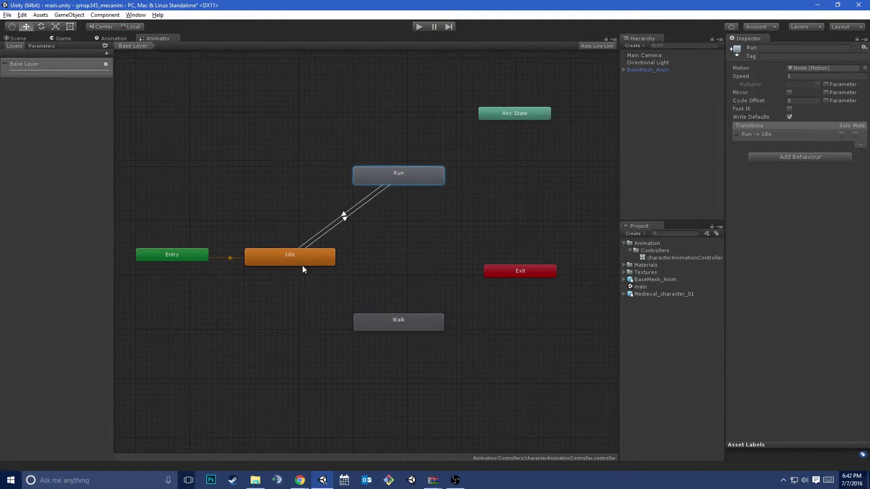
Make transitions from Idle to Walk and from Walk back to Idle
right_click(278, 255)
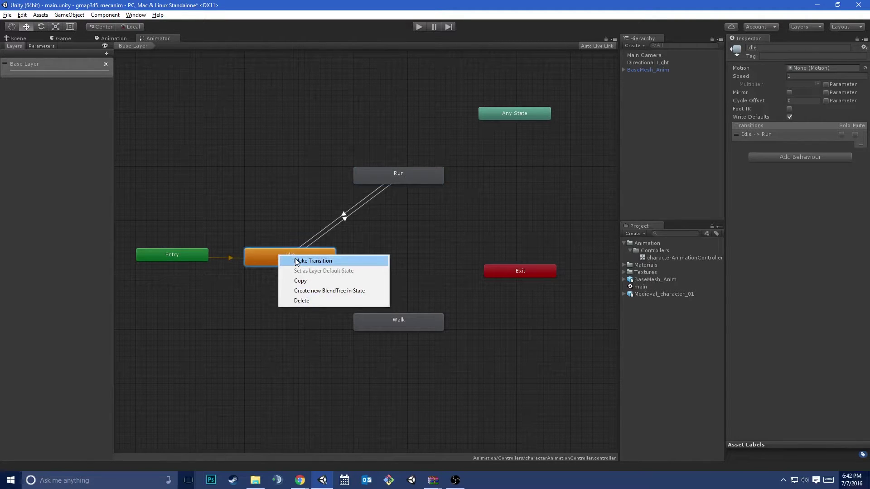
left_click(297, 261)
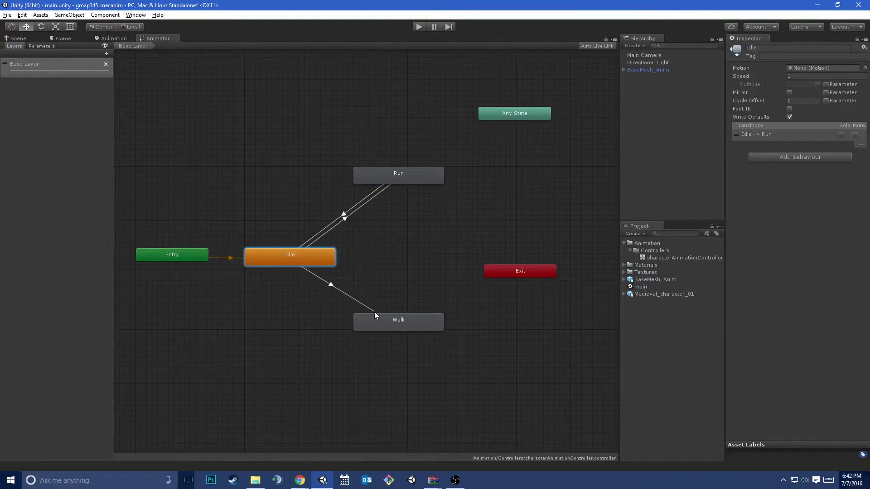
left_click(393, 316)
right_click(318, 261)
left_click(335, 266)
right_click(367, 281)
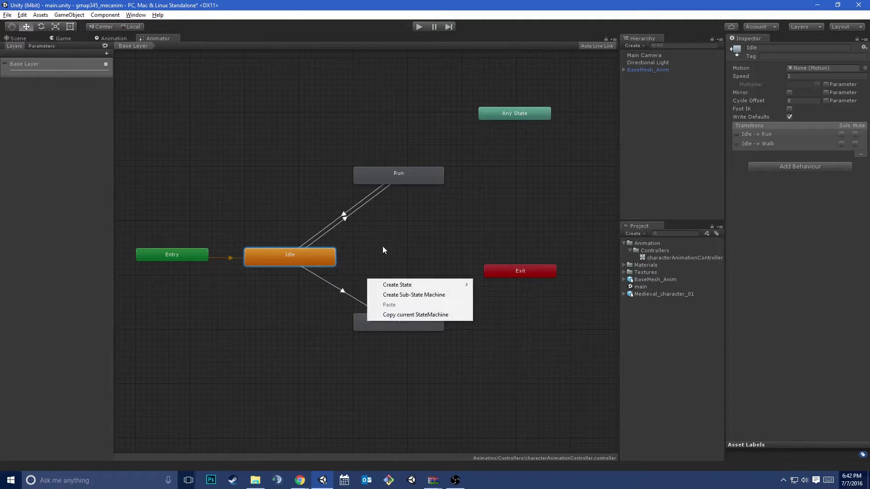
left_click(381, 253)
right_click(408, 322)
left_click(424, 331)
left_click(319, 261)
left_click(320, 260)
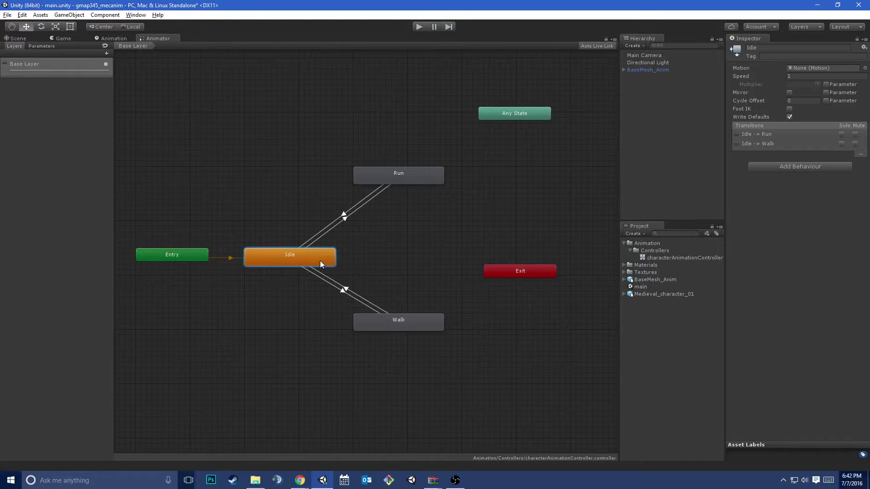
Make transitions from Run to Walk and from Walk back to Run
right_click(404, 172)
left_click(420, 179)
left_click(394, 322)
right_click(410, 322)
left_click(430, 330)
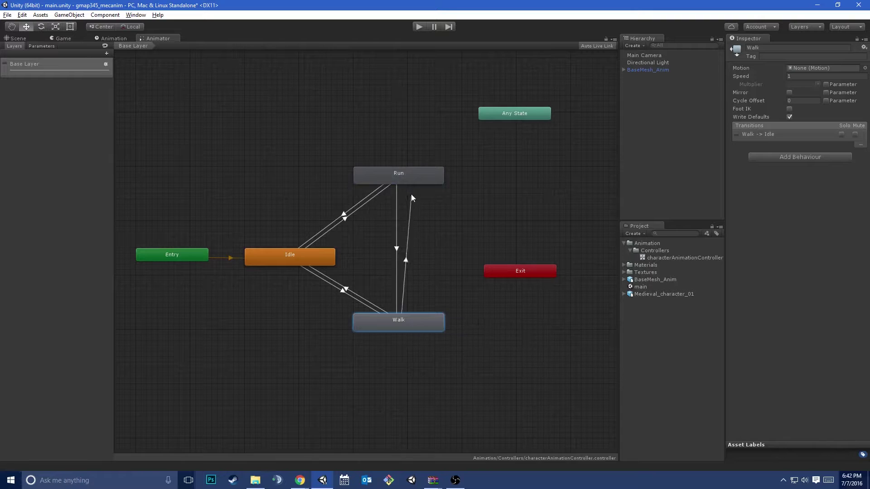
left_click(407, 183)
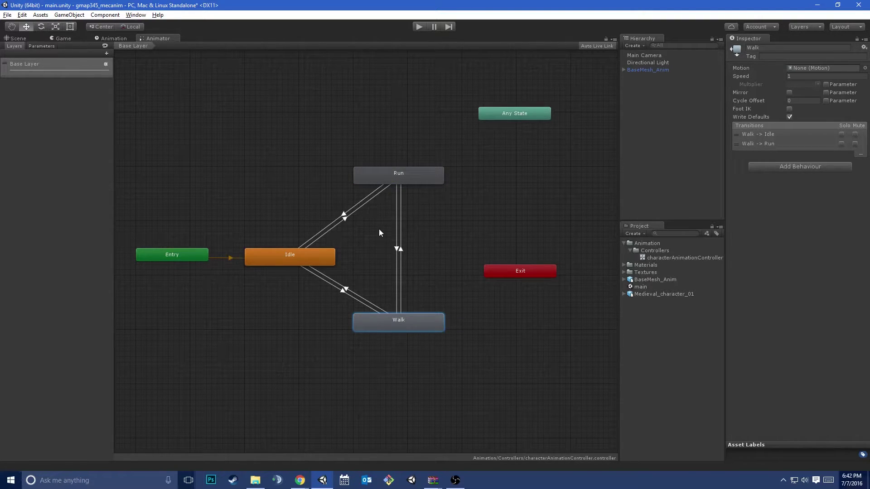
Move the Walk state slightly farther below Run, and inspect the transitions linking the three states
left_click(406, 178)
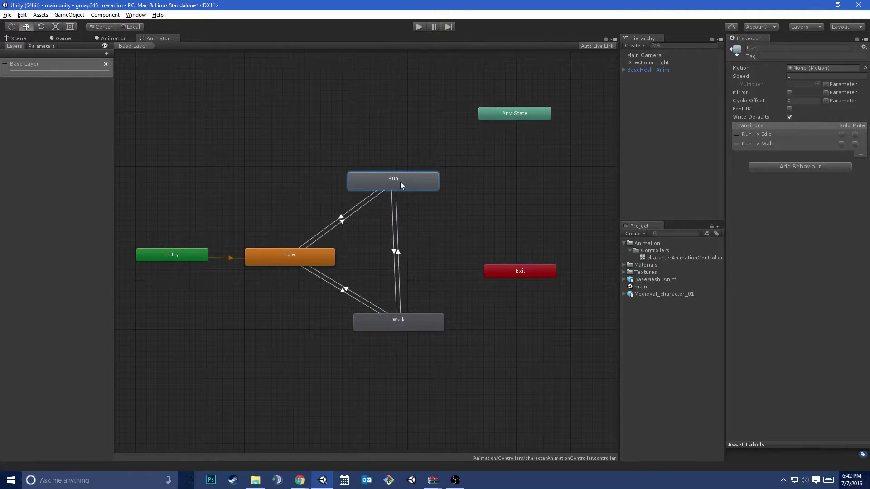
mouse_move(400, 320)
left_mouse_down()
mouse_move(417, 319)
mouse_move(402, 326)
left_mouse_up()
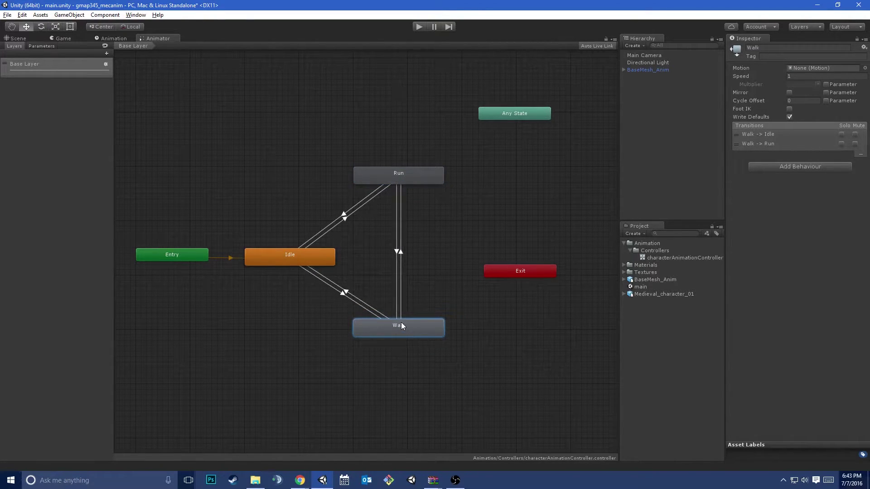
left_click(400, 227)
left_click(347, 215)
left_click(300, 250)
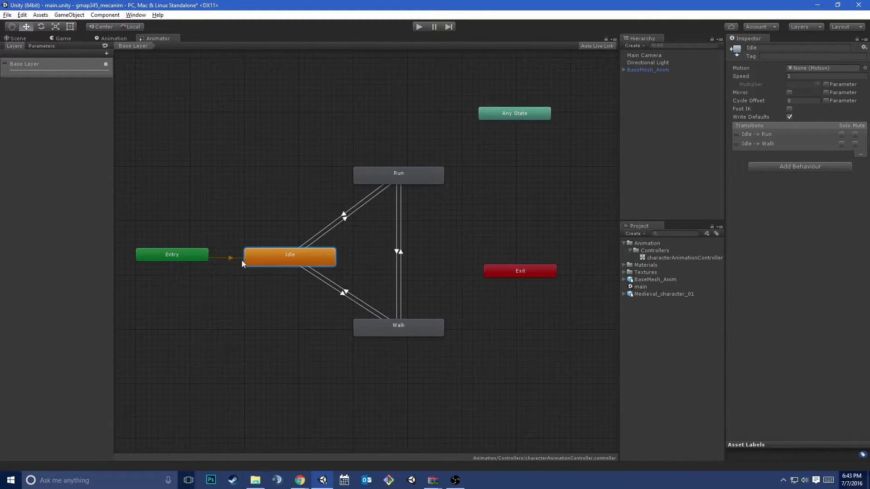
Assign the Root|Run_loop clip from BaseMesh_Anim as the Run state's motion
left_click(374, 178)
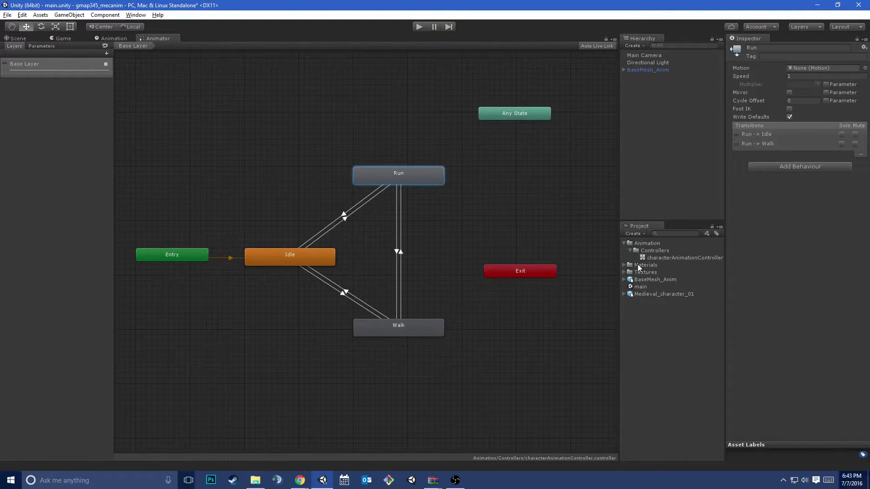
left_click(624, 280)
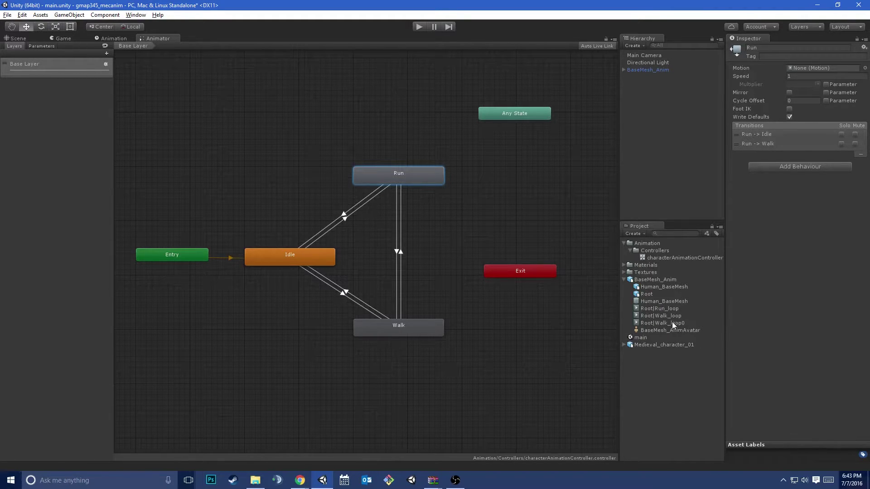
left_click_drag(660, 308, 823, 72)
Preview BaseMesh_Anim's Root|Walk_loop0 and Root|Walk_loop clips to compare them, and show the Root|Run_loop clip
left_click(667, 279)
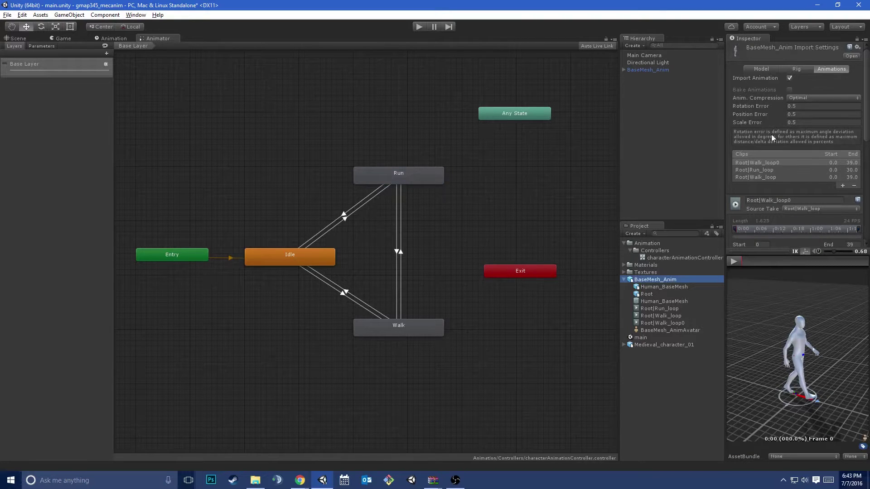
left_click(766, 162)
left_click(735, 262)
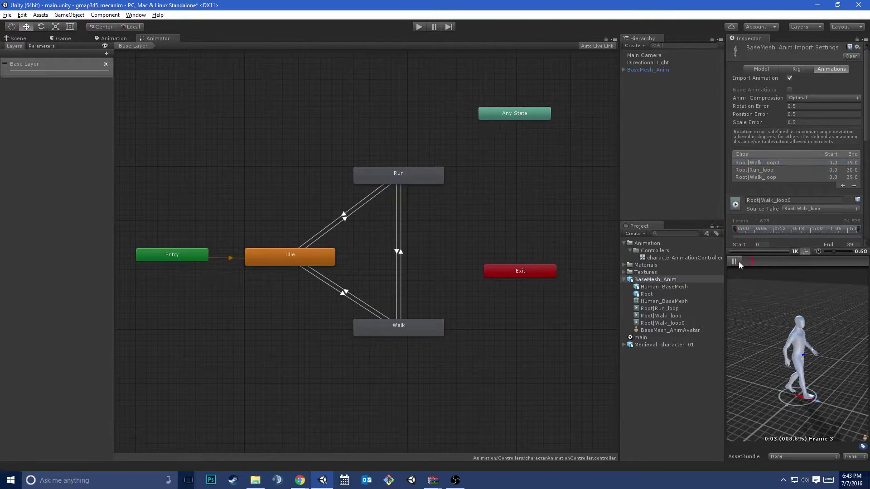
left_click(771, 178)
left_click(762, 162)
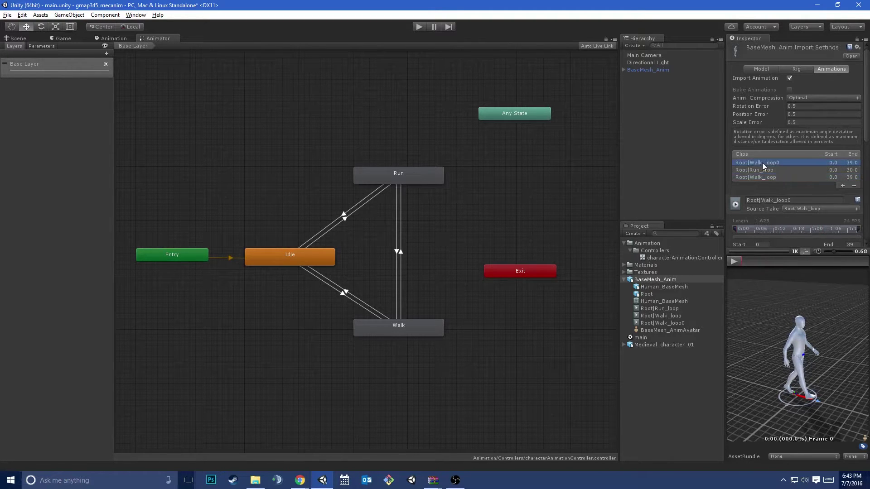
left_click(735, 262)
left_click(782, 178)
left_click(735, 262)
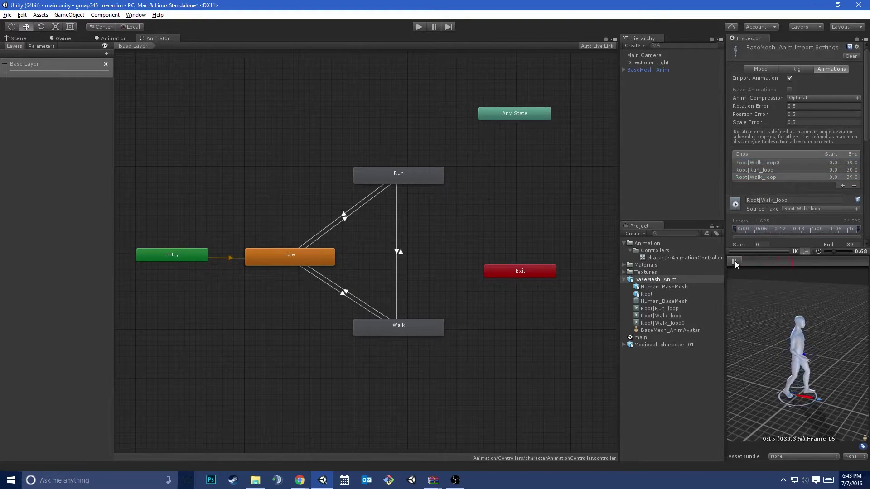
left_click(735, 262)
left_click(807, 170)
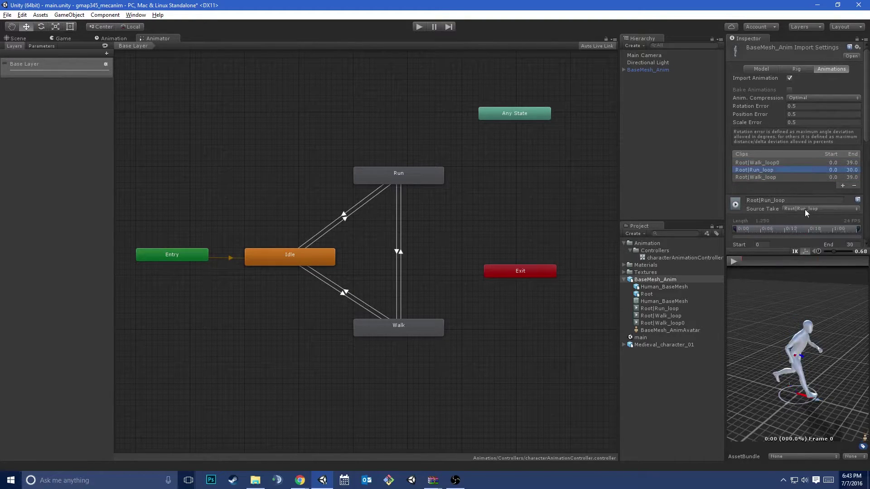
Set the source take of the Root|Run_loop clip to Root|Idle and widen the import settings area
left_click(806, 209)
left_click(797, 220)
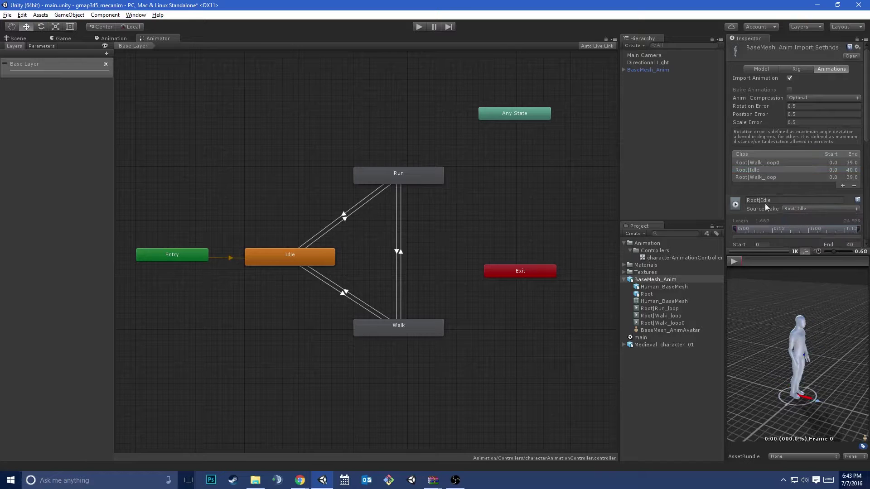
left_click_drag(725, 192, 635, 194)
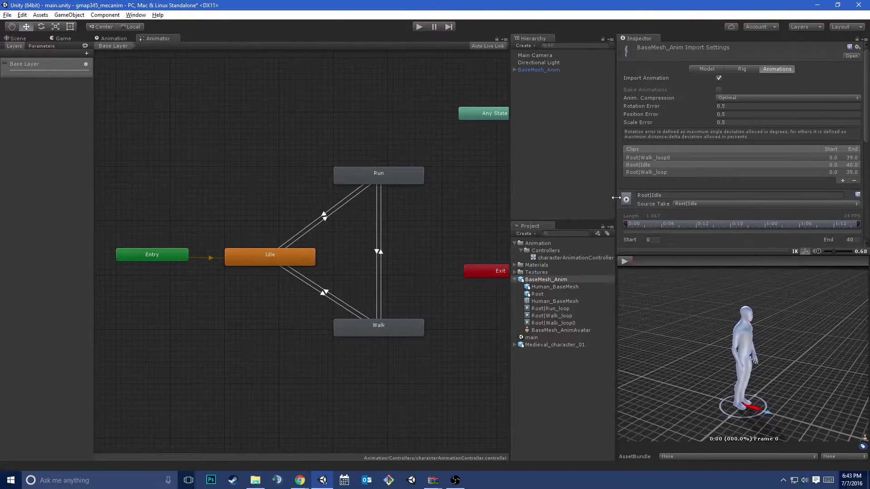
Set the source take of the Root|Walk_loop0 clip to Root|Run_loop and apply the import settings
left_click(670, 158)
left_click(707, 204)
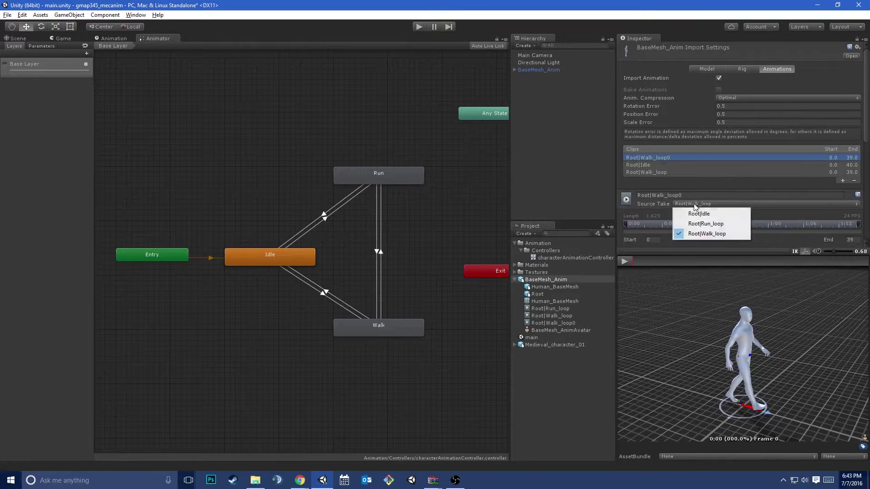
left_click(711, 224)
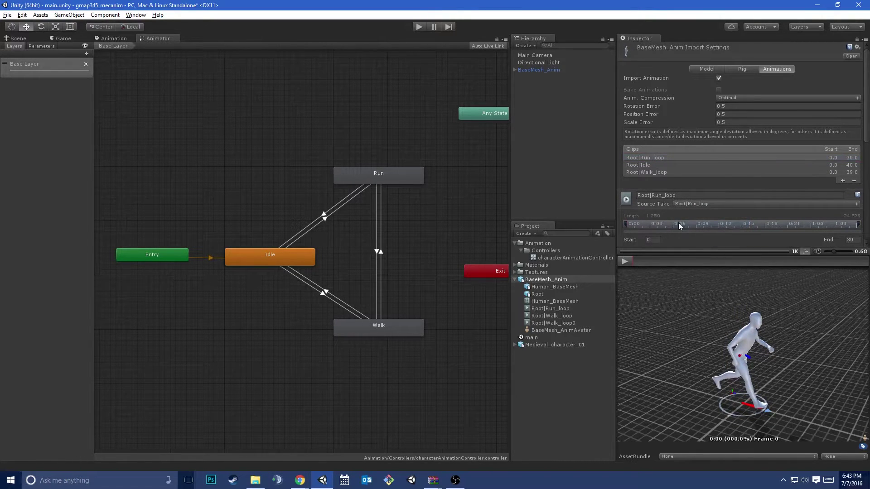
left_click(683, 170)
left_click(682, 163)
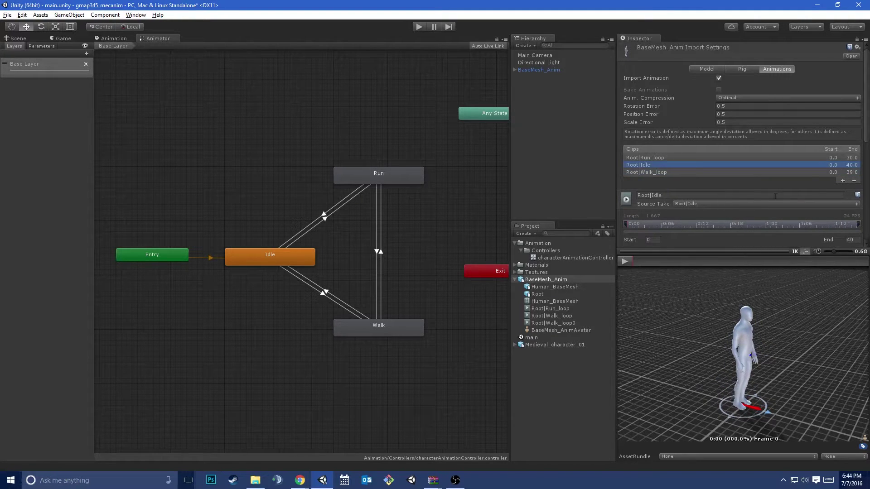
scroll(836, 249, "down", 10)
left_click(844, 235)
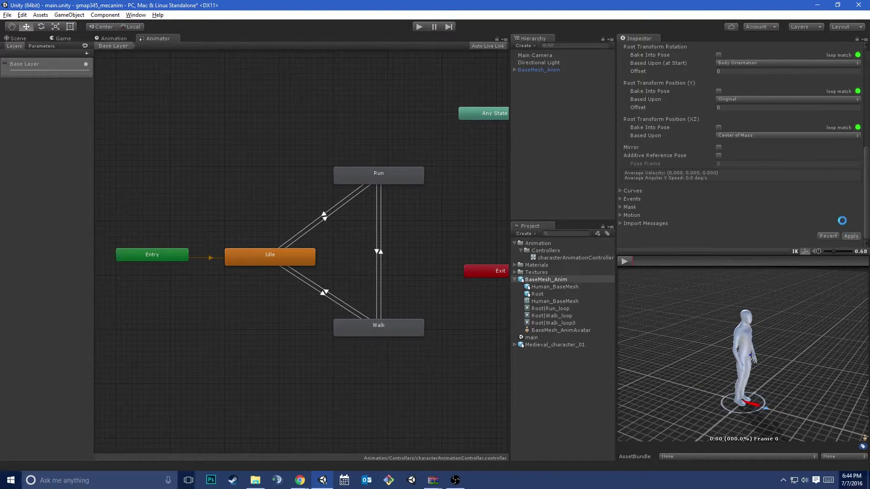
scroll(748, 168, "up", 10)
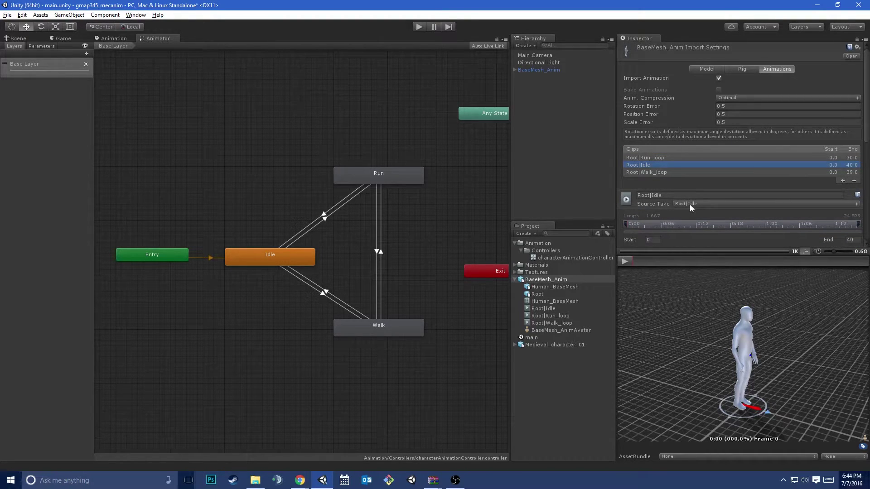
Recheck the reimported clips of the BaseMesh_Anim model and widen the animator graph area again
left_click(690, 205)
left_click(611, 168)
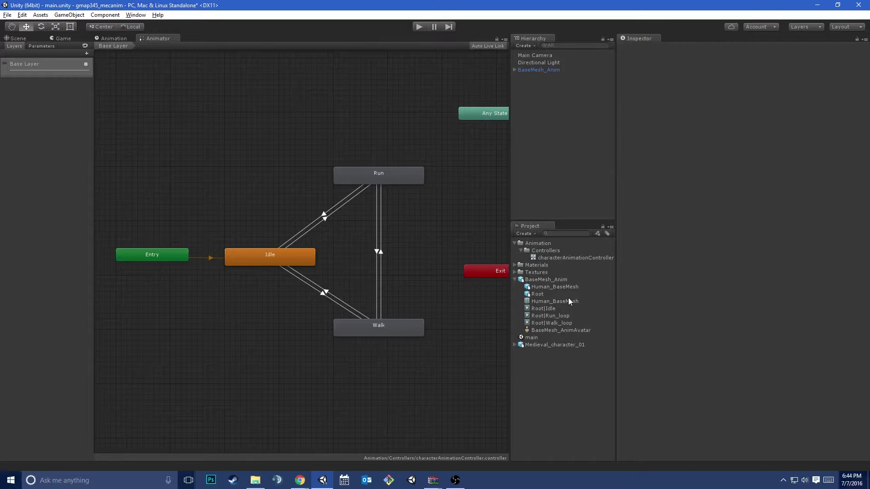
left_click(569, 286)
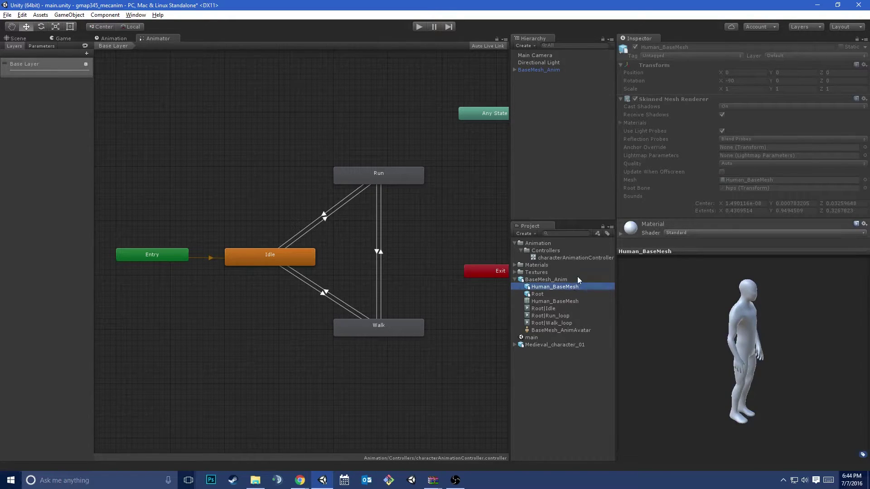
left_click(577, 279)
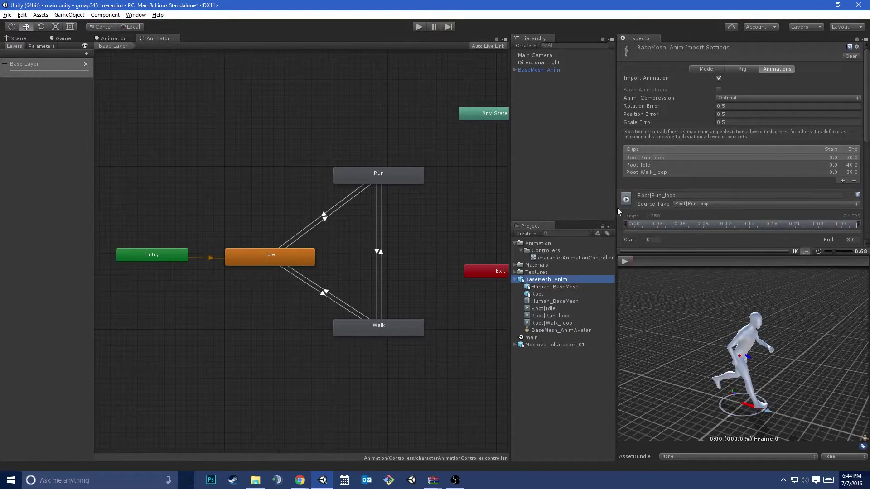
left_click_drag(510, 109, 607, 110)
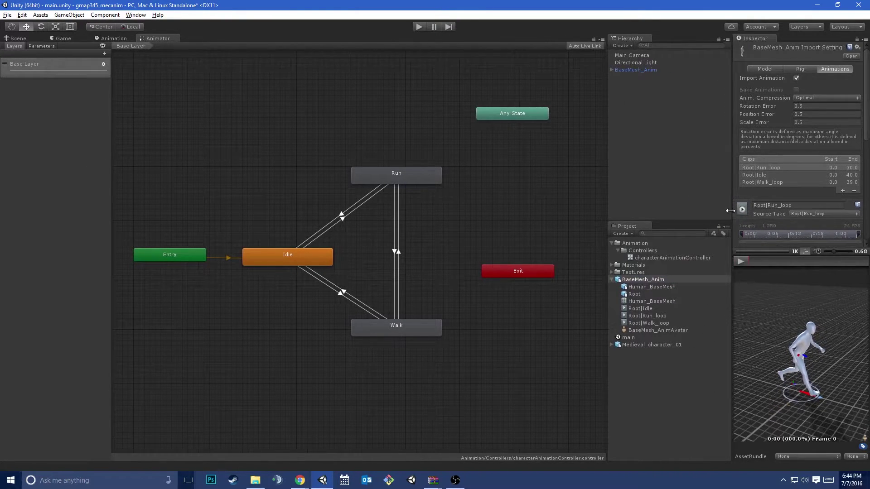
Assign the Root|Idle clip as the Idle state's motion and Root|Walk_loop as the Walk state's motion
left_click(407, 173)
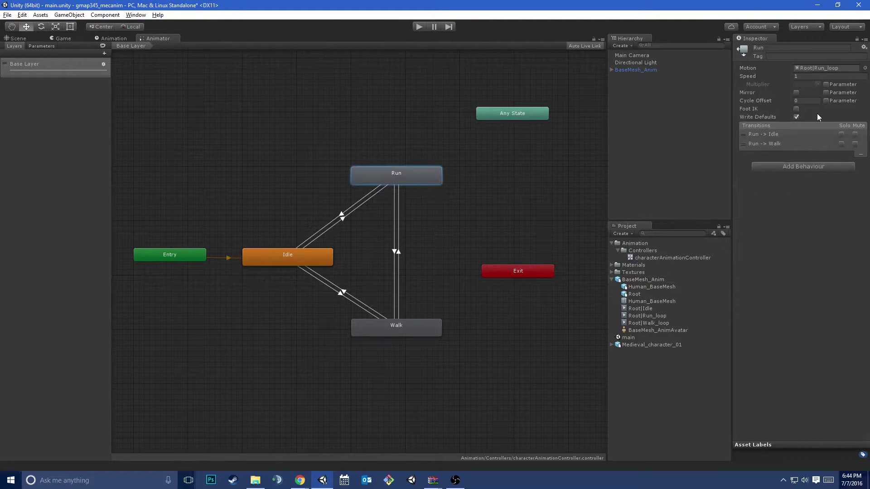
left_click(277, 254)
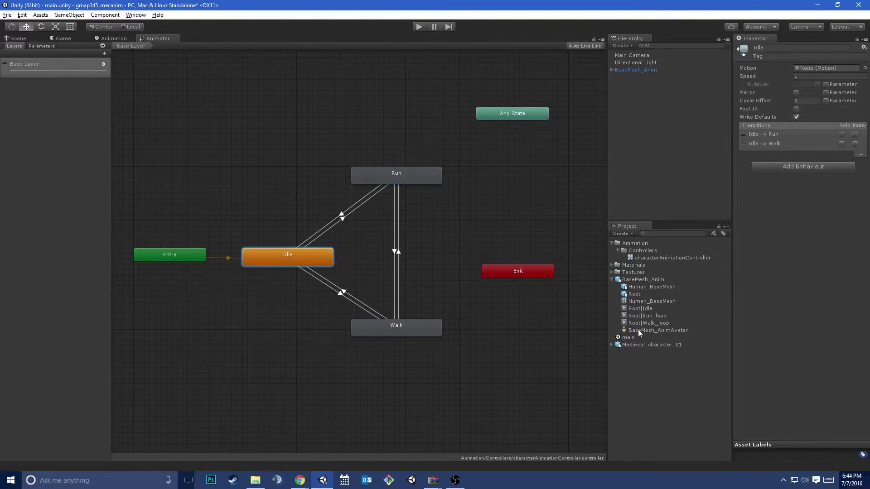
left_click_drag(641, 309, 823, 68)
left_click(431, 333)
left_click_drag(652, 322, 822, 69)
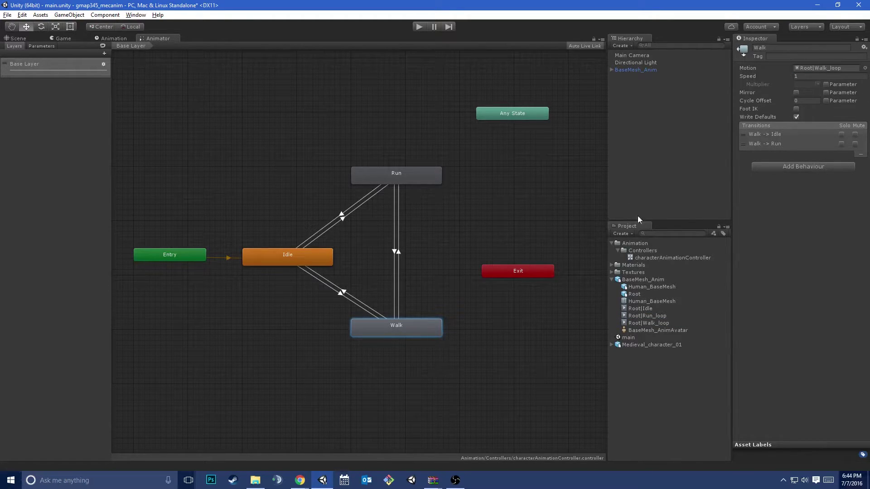
Enable Loop Time and Loop Pose for the Root|Idle clip of BaseMesh_Anim and apply the import settings
left_click(631, 70)
left_click(646, 280)
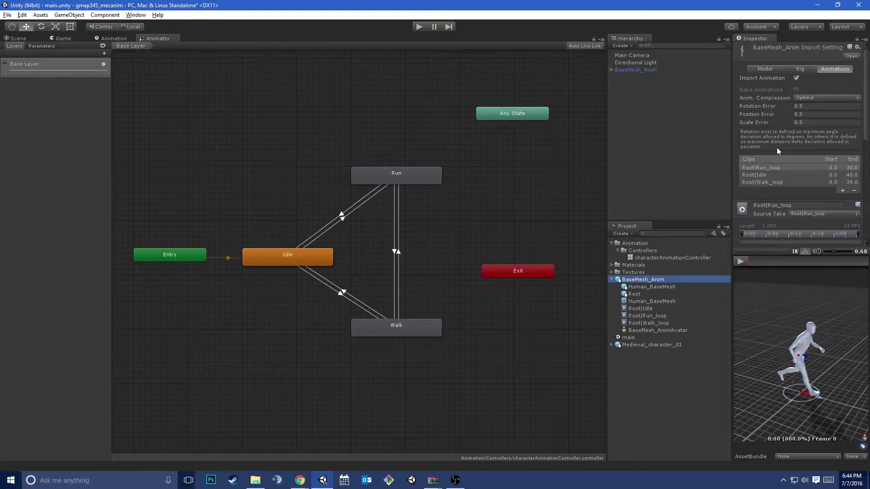
left_click(769, 167)
scroll(754, 173, "down", 3)
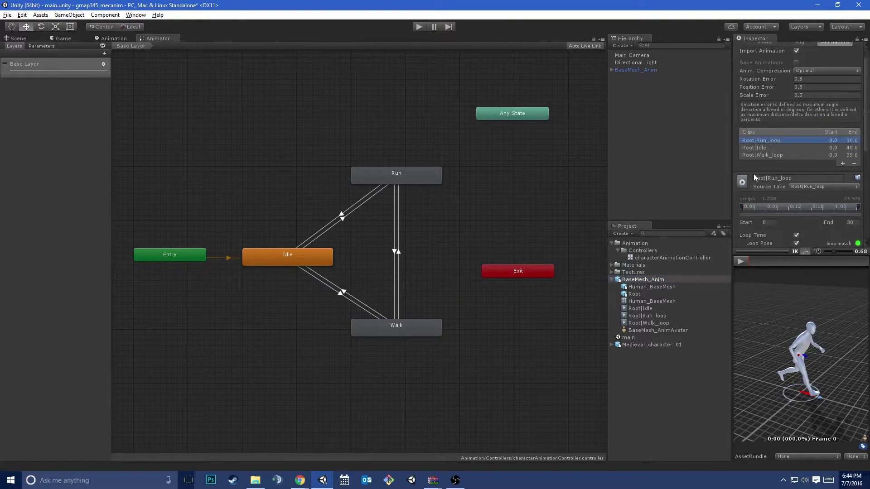
left_click(778, 94)
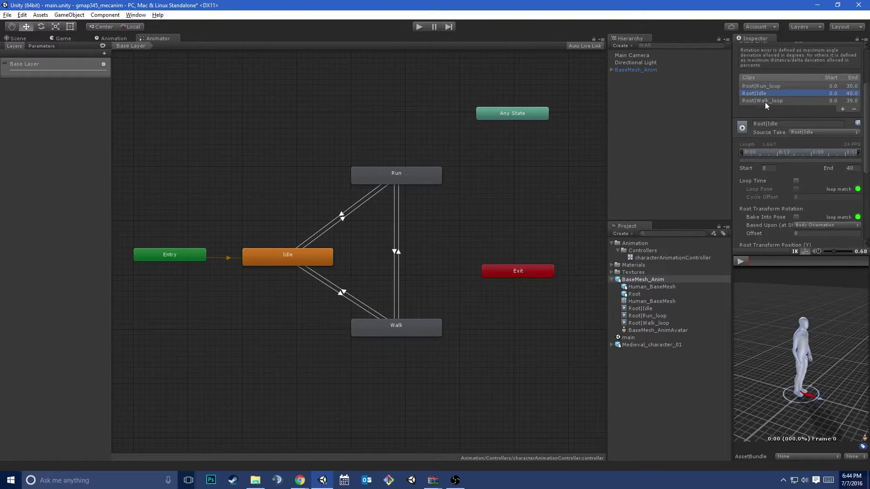
left_click(796, 181)
left_click(796, 189)
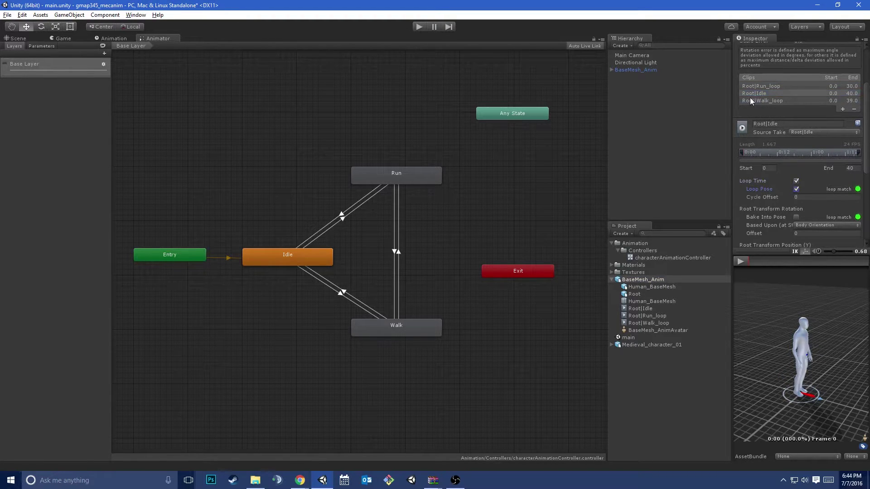
left_click(794, 93)
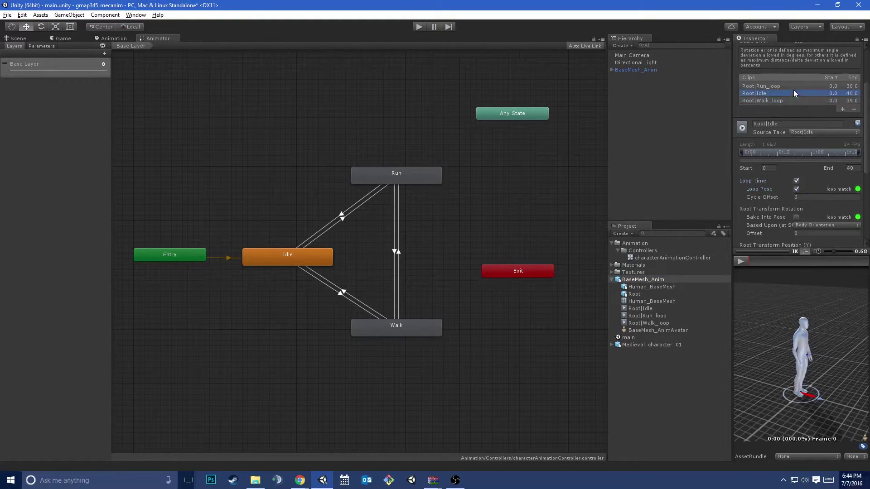
scroll(794, 93, "down", 6)
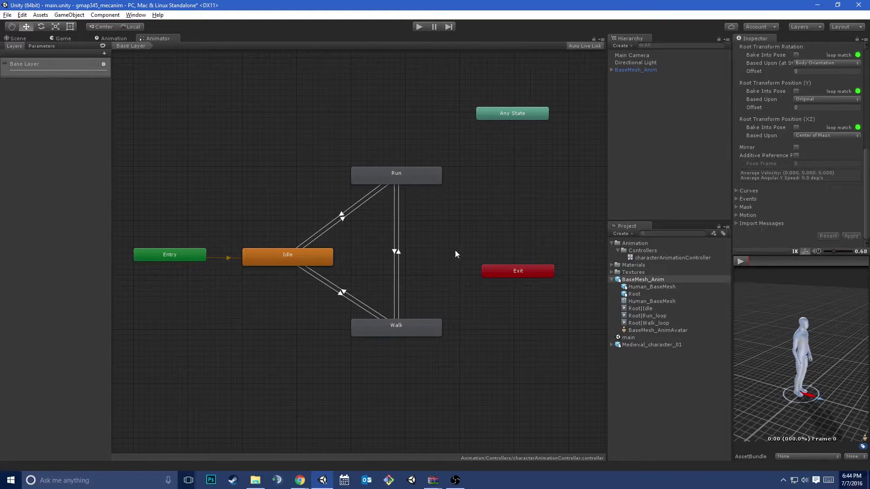
Inspect the Entry and Idle states and the transition from Idle to Walk
left_click(330, 260)
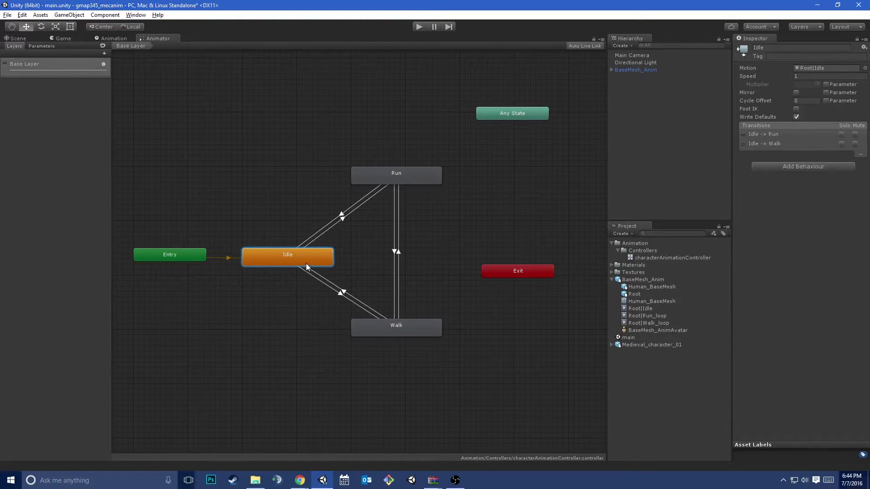
left_click(174, 259)
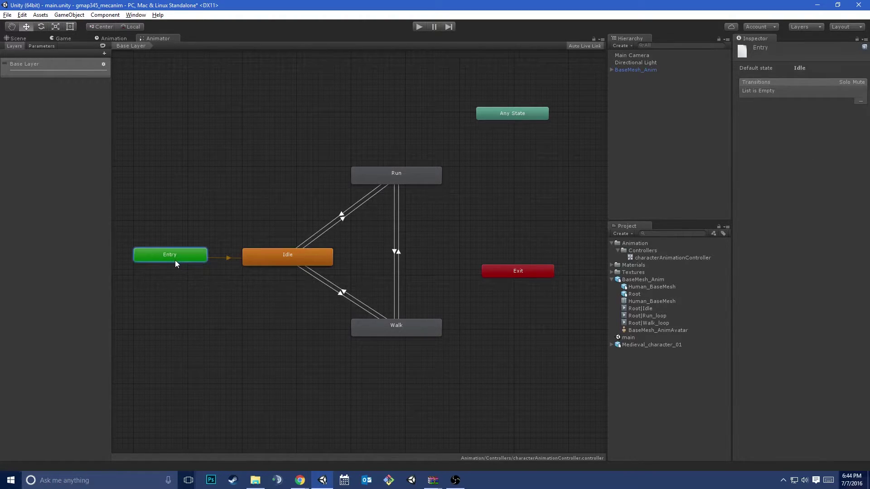
left_click(285, 257)
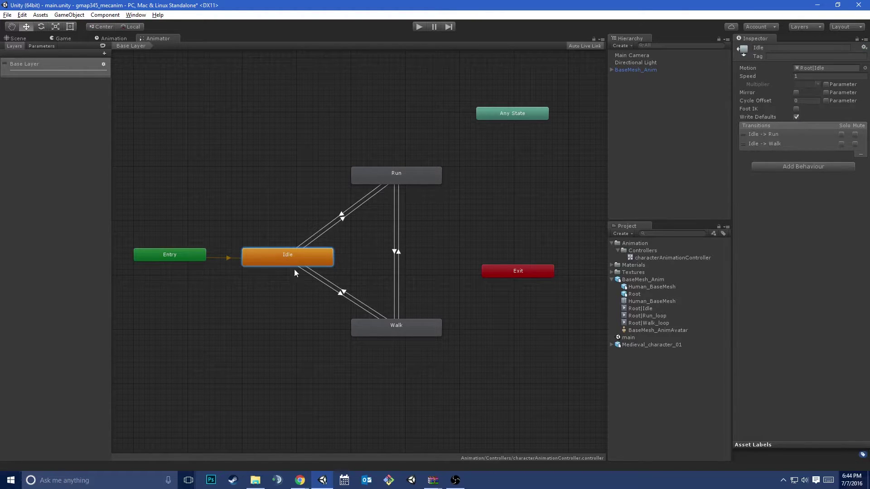
left_click(329, 289)
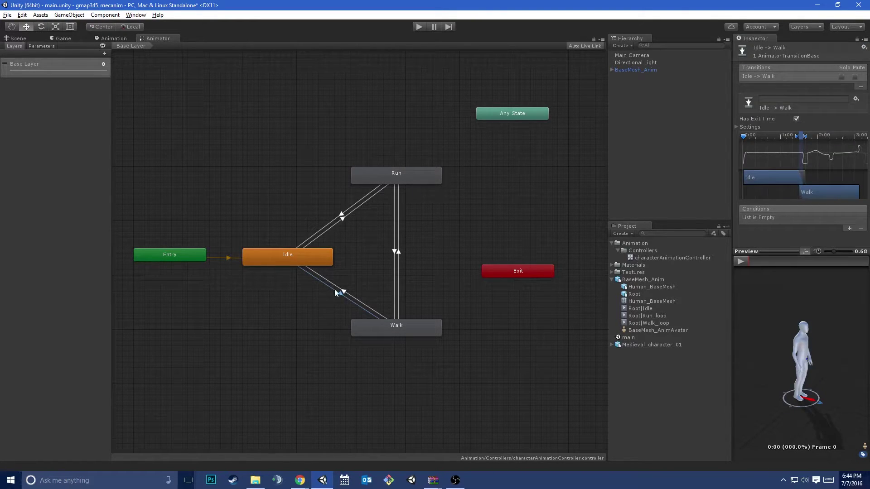
left_click(297, 259)
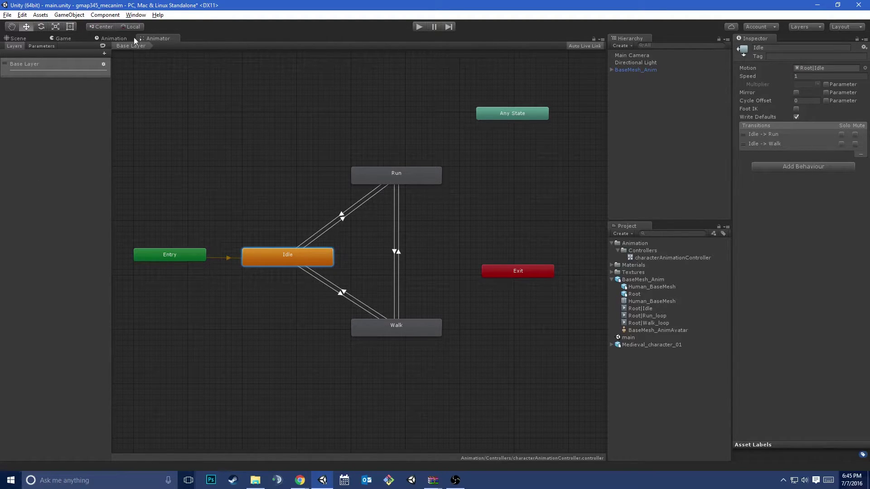
Assign characterAnimationController as the Animator controller of the BaseMesh_Anim object in the scene
left_click(63, 39)
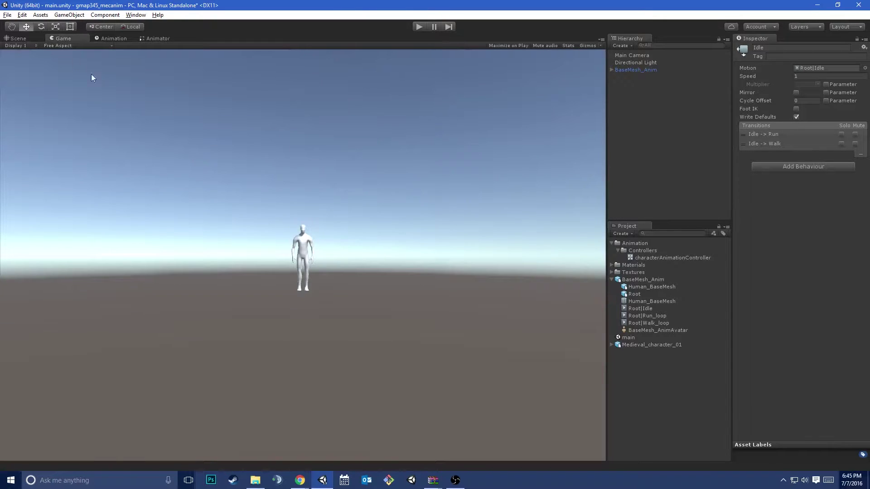
left_click(678, 257)
left_click(618, 71)
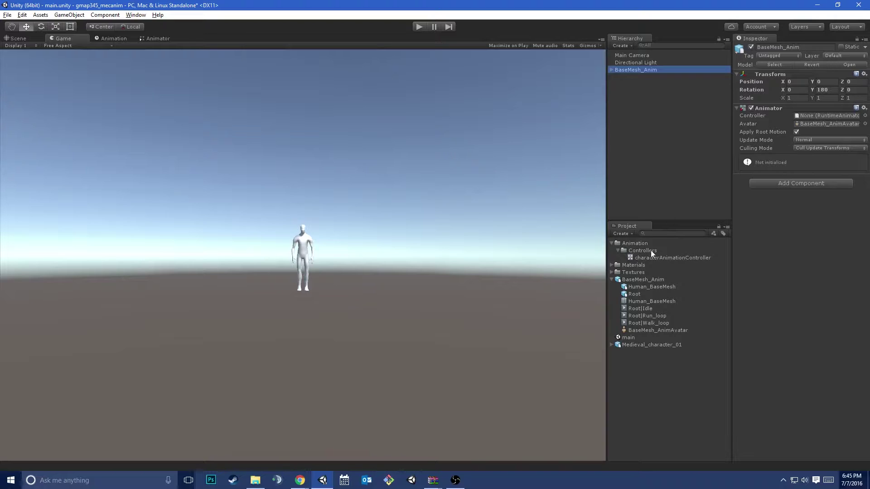
left_click_drag(649, 255, 831, 118)
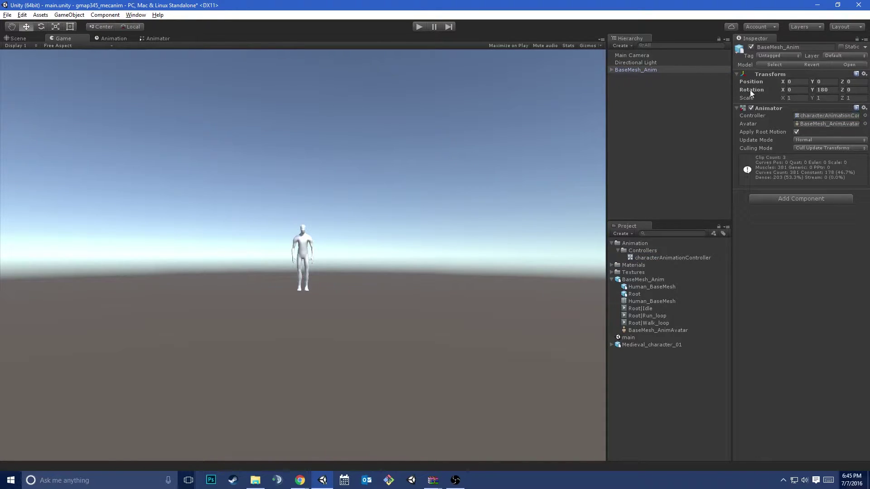
Play the scene and watch how the animator moves through the Entry, Idle and Run states
left_click(419, 27)
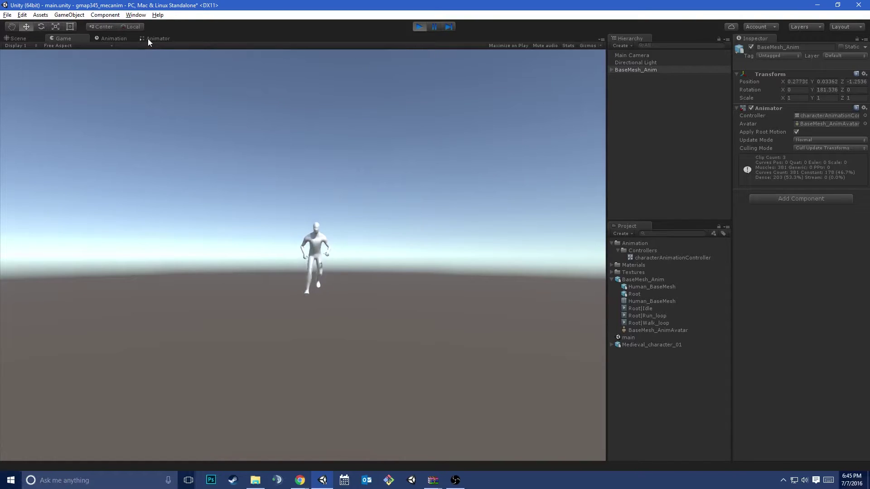
left_click_drag(148, 39, 204, 41)
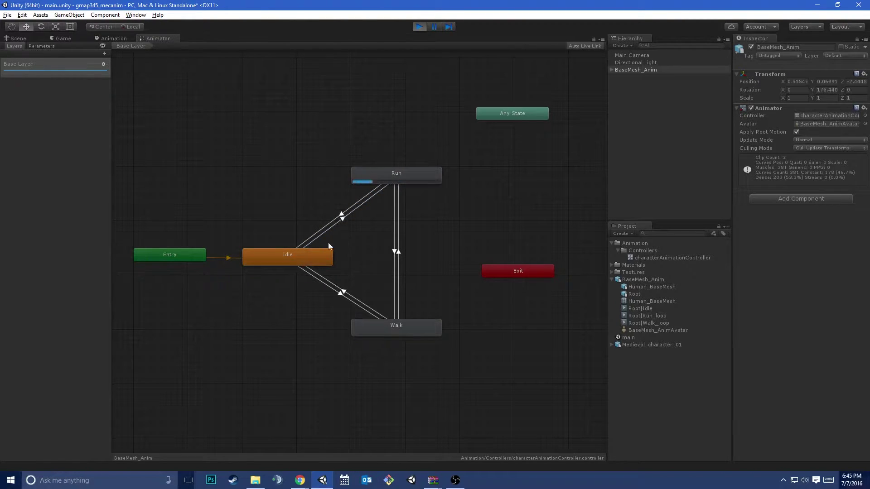
left_click(299, 254)
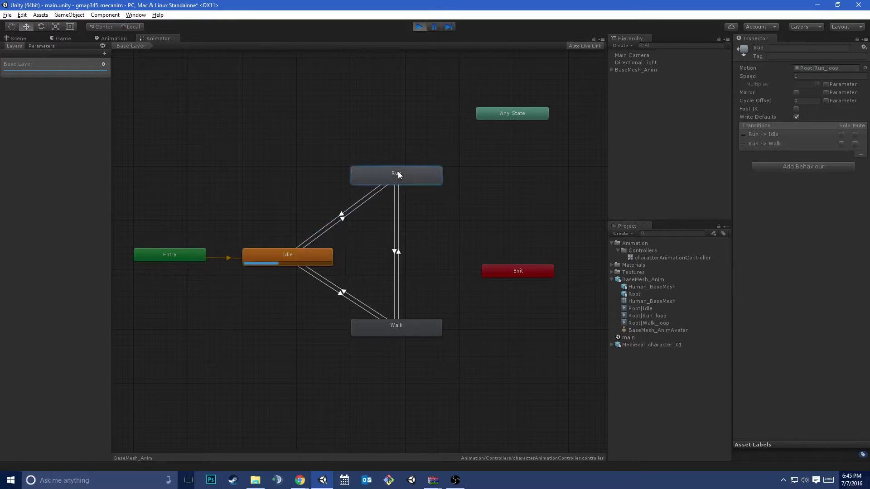
left_click(190, 255)
left_click(324, 254)
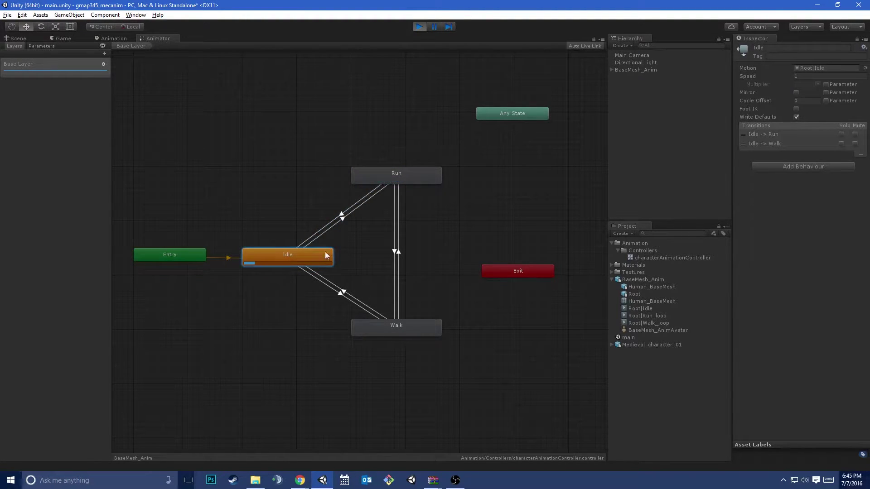
Examine the settings and conditions of both transitions between Idle and Run, and stop playing the scene
left_click(342, 217)
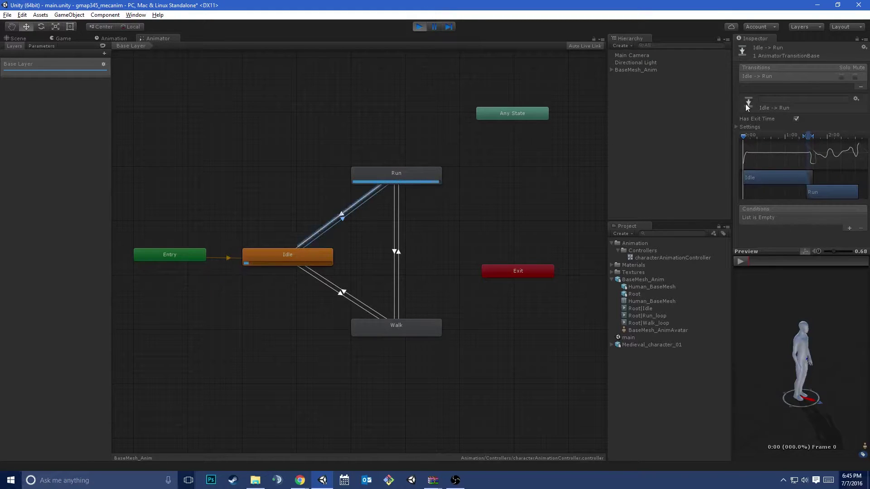
left_click_drag(732, 100, 659, 115)
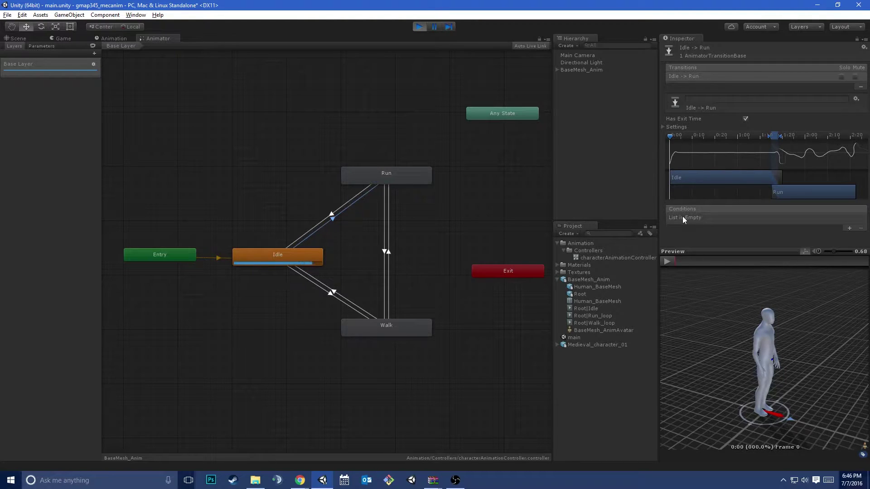
left_click(330, 212)
left_click(420, 28)
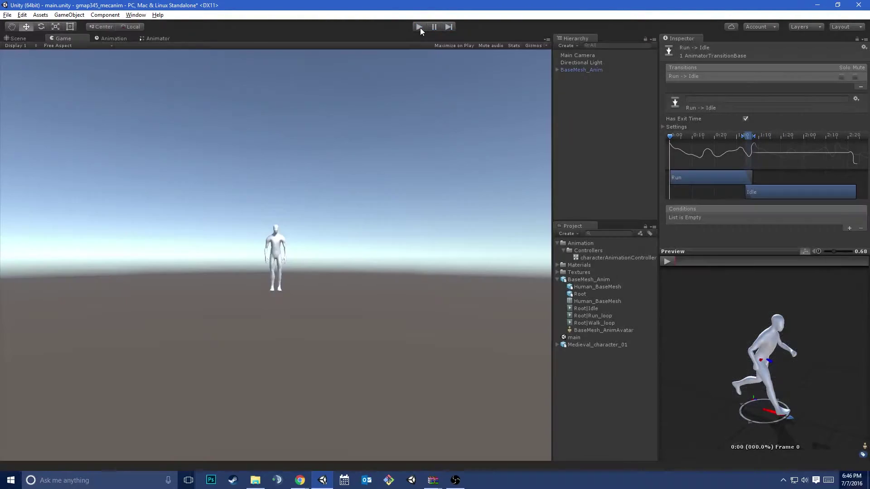
Inspect the Idle and Run states, the Base Layer and the Idle -> Run transition in the animator graph
left_click(153, 39)
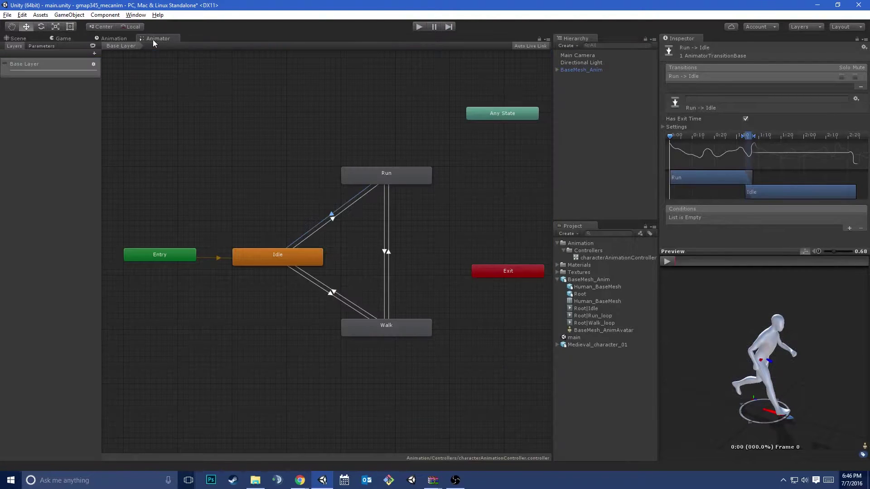
left_click(330, 222)
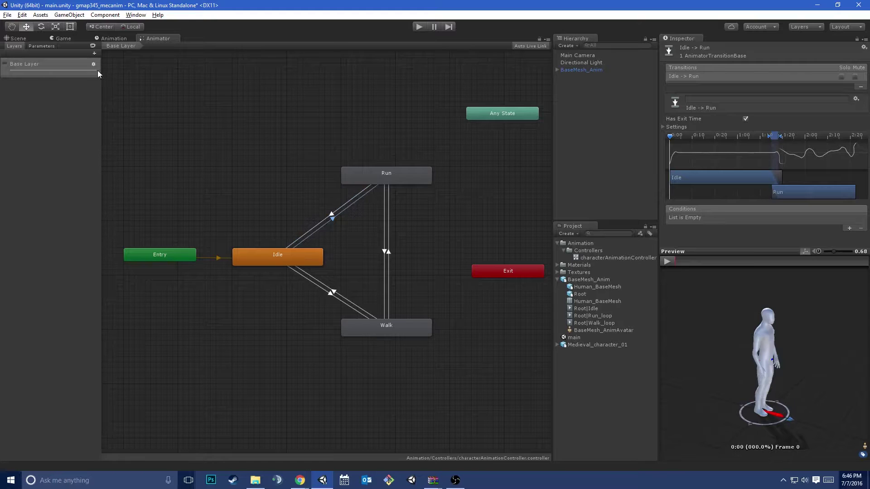
left_click_drag(98, 74, 126, 78)
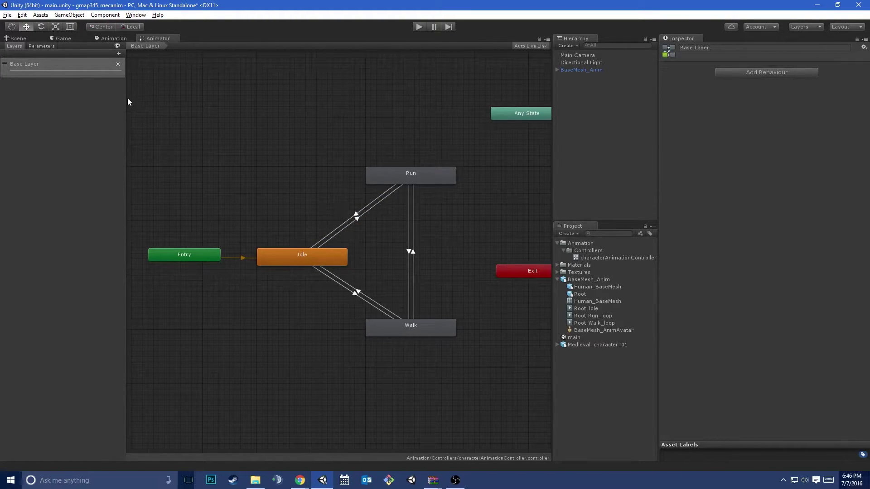
left_click_drag(125, 98, 104, 105)
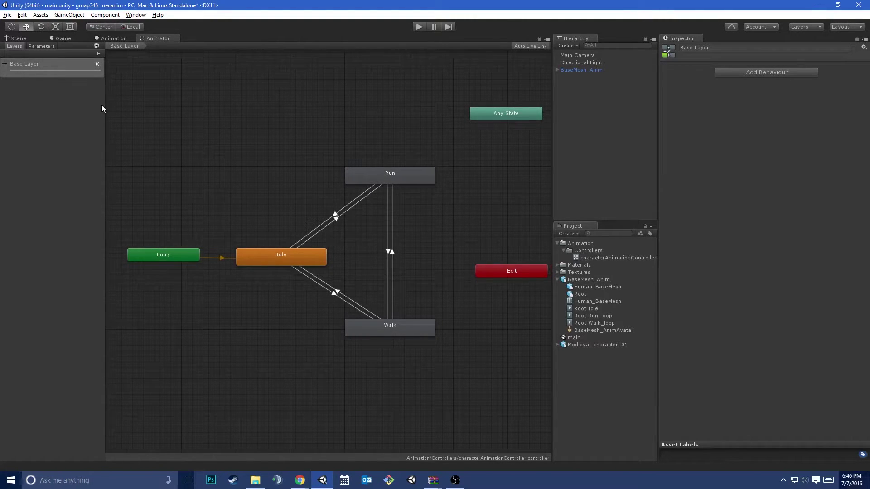
left_click(335, 218)
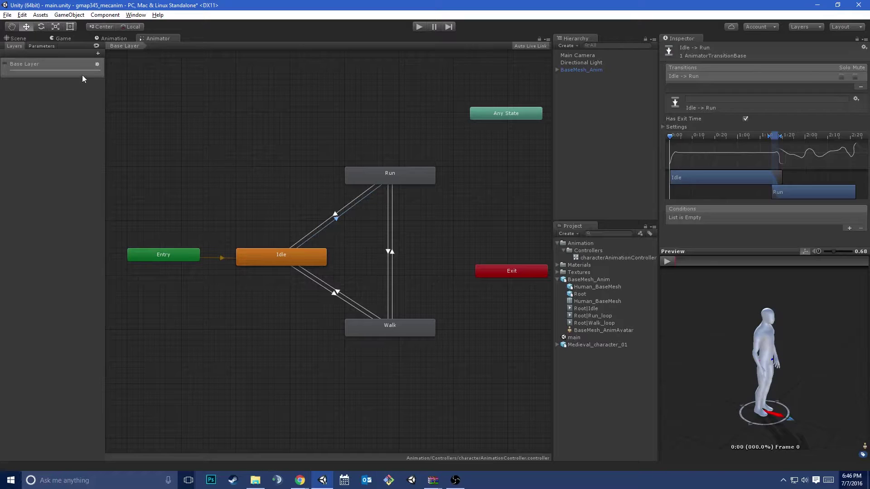
left_click(317, 229)
left_click(296, 252)
left_click(339, 217)
left_click(379, 179)
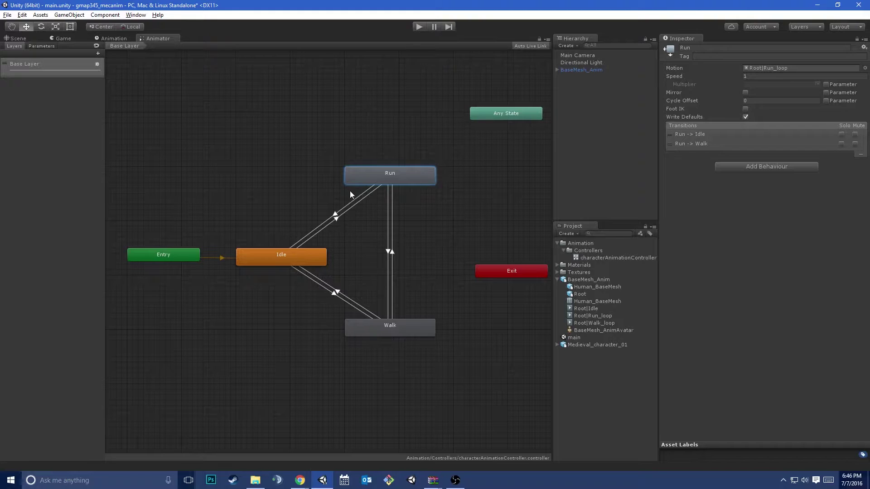
left_click(338, 219)
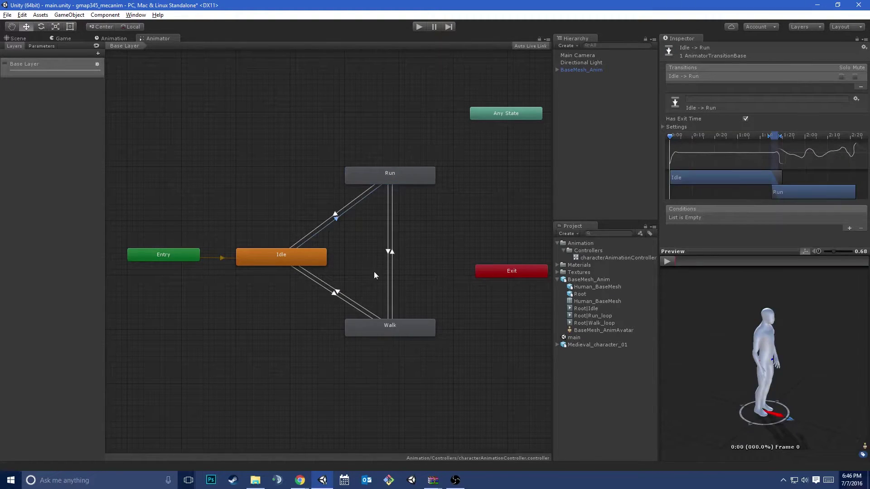
Rearrange the graph so the Walk state sits level with Idle and the Run state sits directly above Walk
left_click_drag(381, 177, 441, 161)
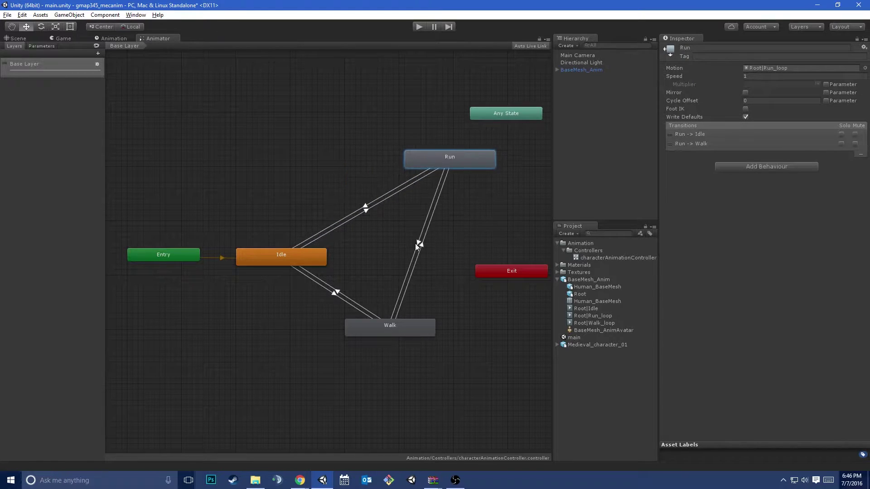
left_click_drag(401, 332, 432, 261)
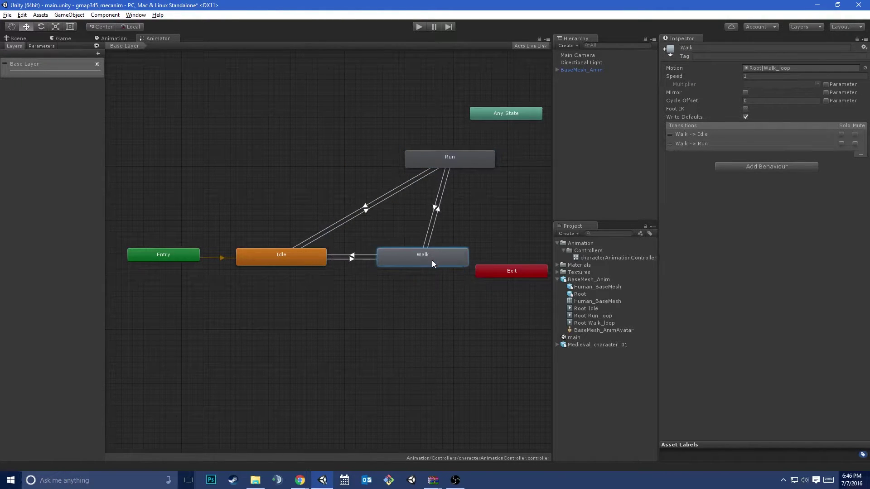
right_click(298, 315)
left_click(311, 298)
middle_click_drag(310, 298, 280, 319)
left_click_drag(413, 177, 388, 173)
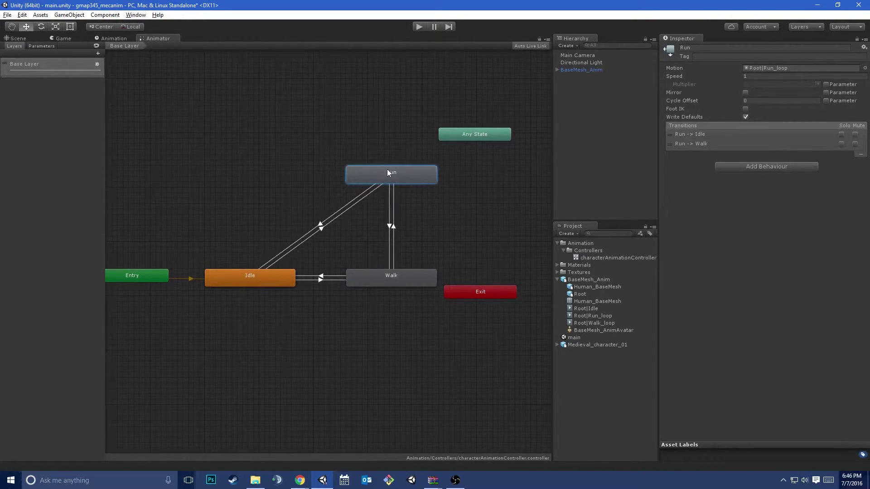
Add a new layer to the animator controller with its default name and delete it again
left_click(98, 53)
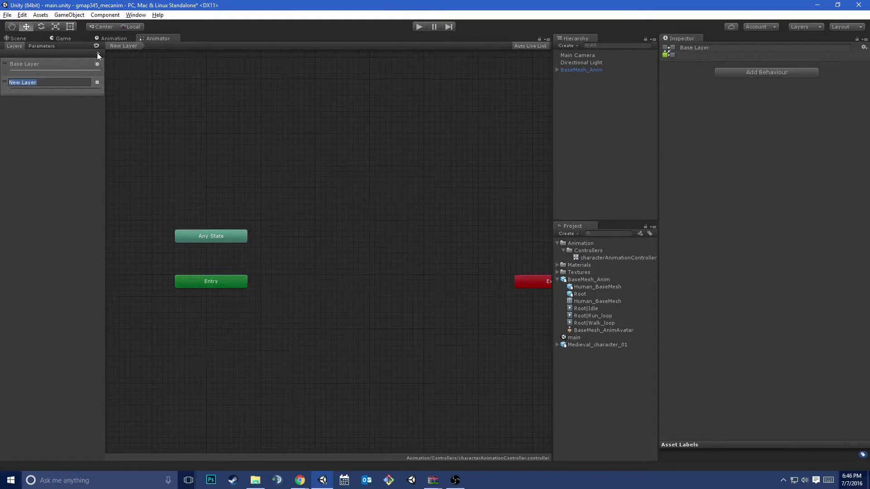
key("Return")
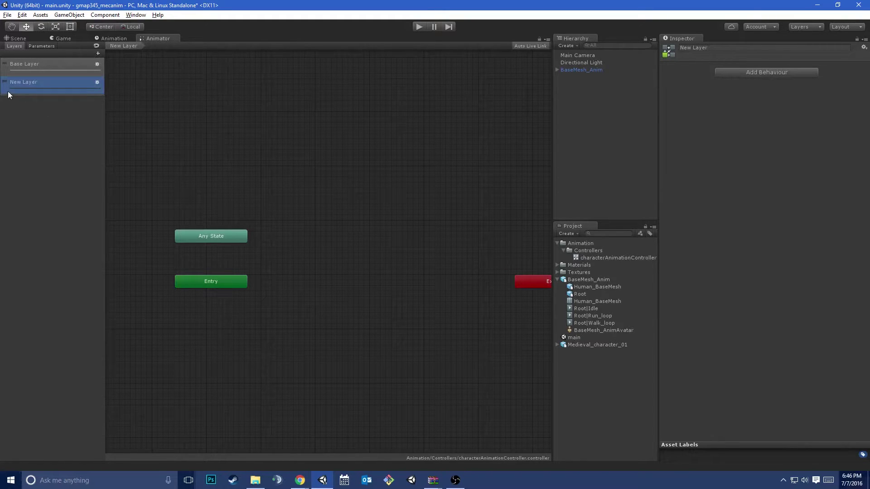
key("Delete")
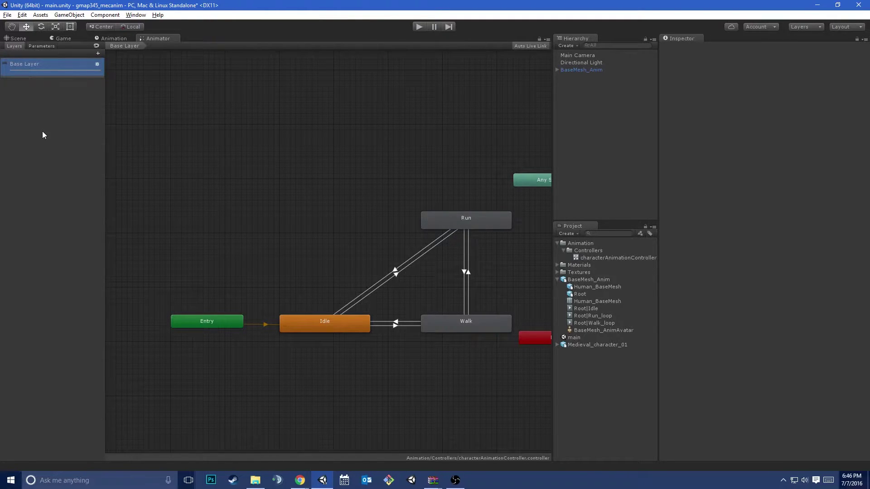
Add a Float parameter named speed to the animator controller
left_click(37, 45)
left_click(98, 54)
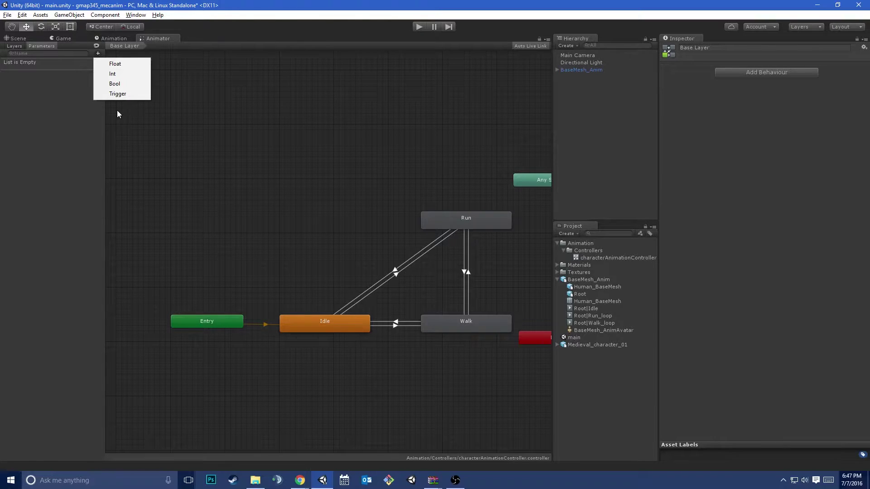
left_click(104, 62)
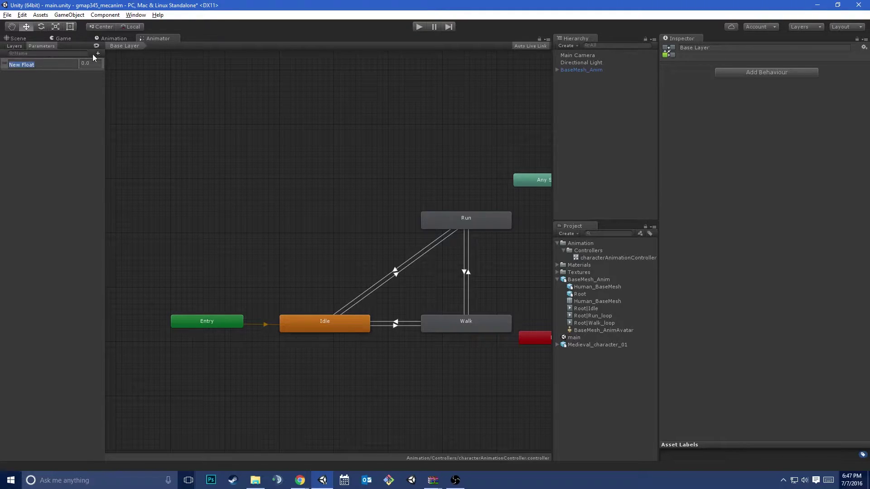
type("speed")
key("Return")
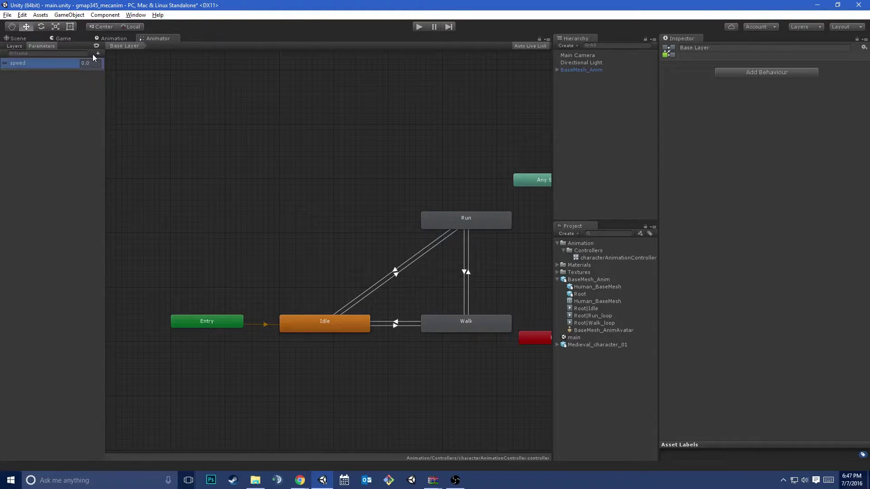
Add a condition on the speed parameter to the Walk -> Idle transition, with the Run -> Idle transition also selected
left_click(362, 326)
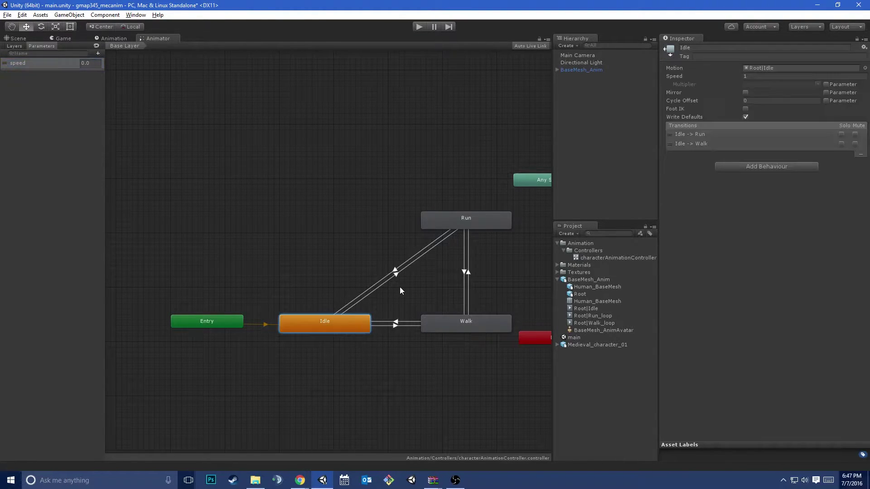
left_click(456, 217)
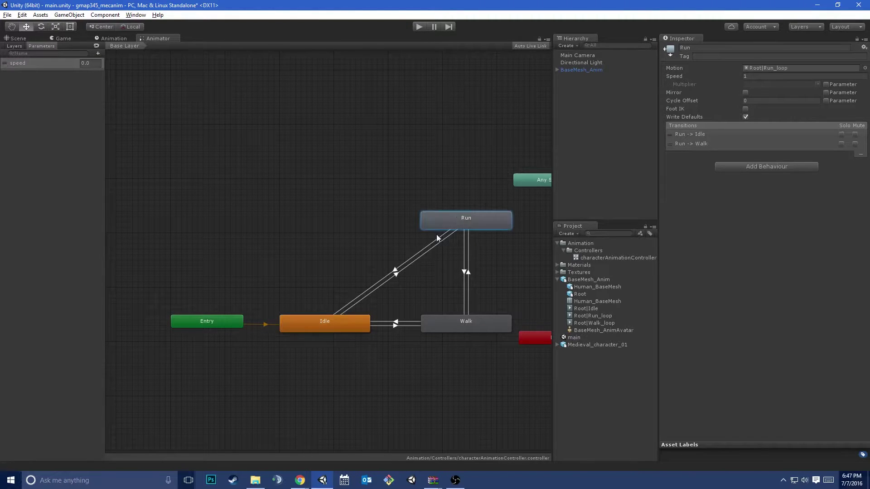
left_click(439, 240)
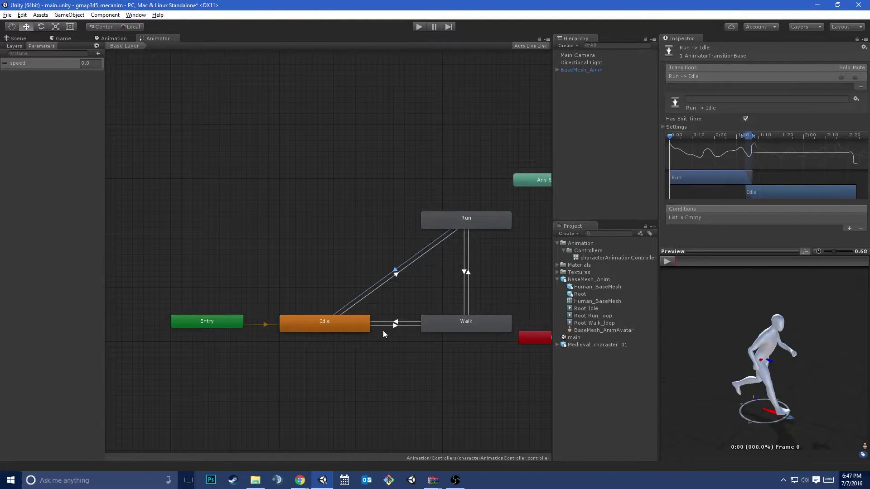
left_click(398, 322)
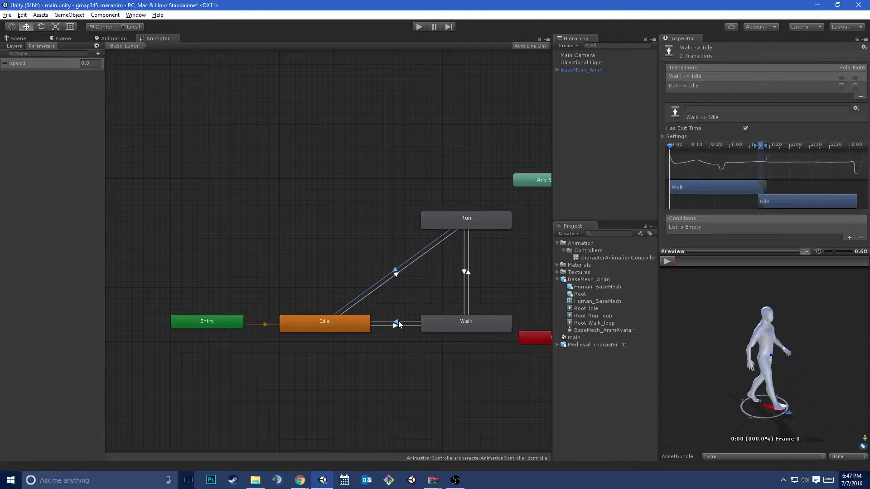
left_click(849, 238)
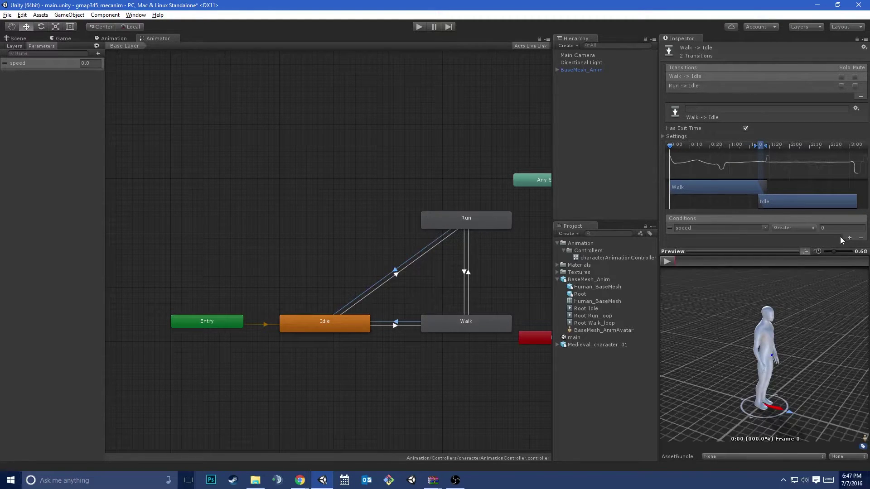
Set the speed condition of the Walk -> Idle transition to Greater with a threshold of 0.1
left_click(765, 228)
left_click(786, 238)
left_click(793, 228)
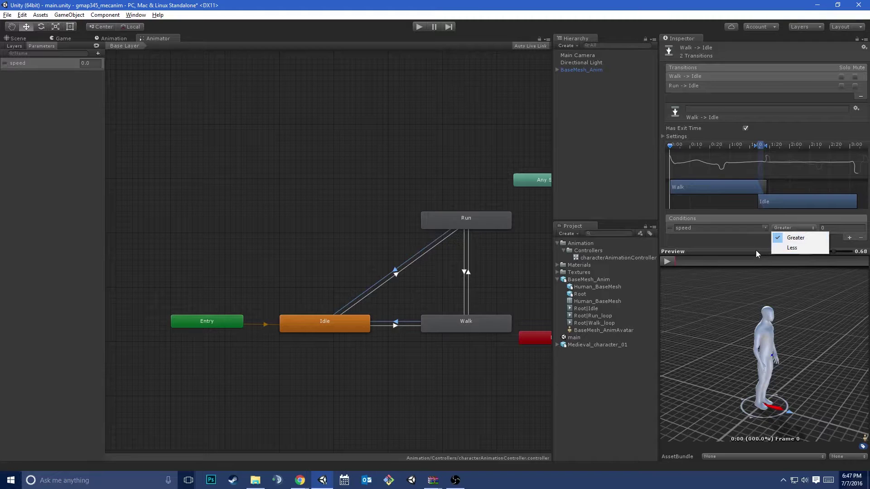
left_click(784, 248)
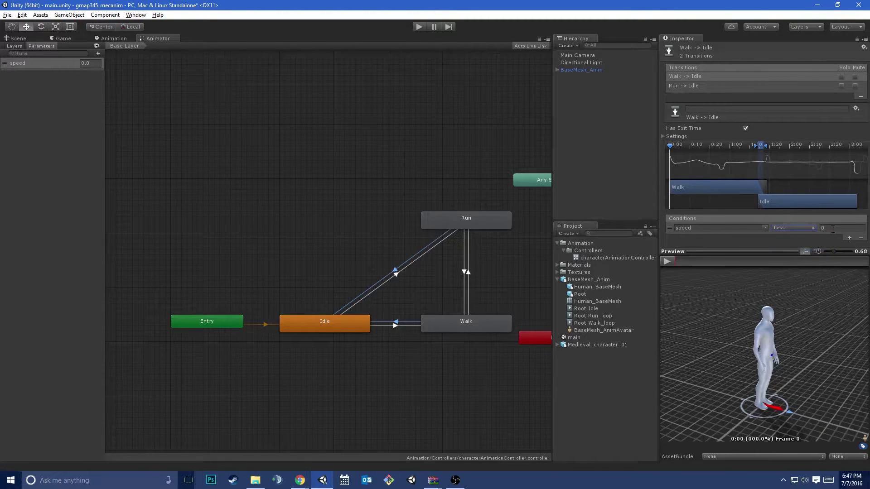
left_click(786, 228)
left_click(783, 236)
left_click(836, 229)
type("0.1")
left_click(775, 229)
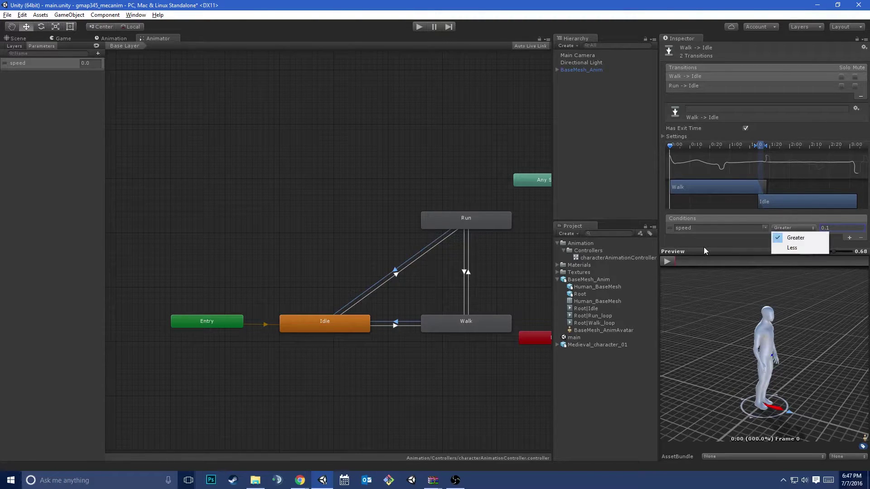
left_click(727, 243)
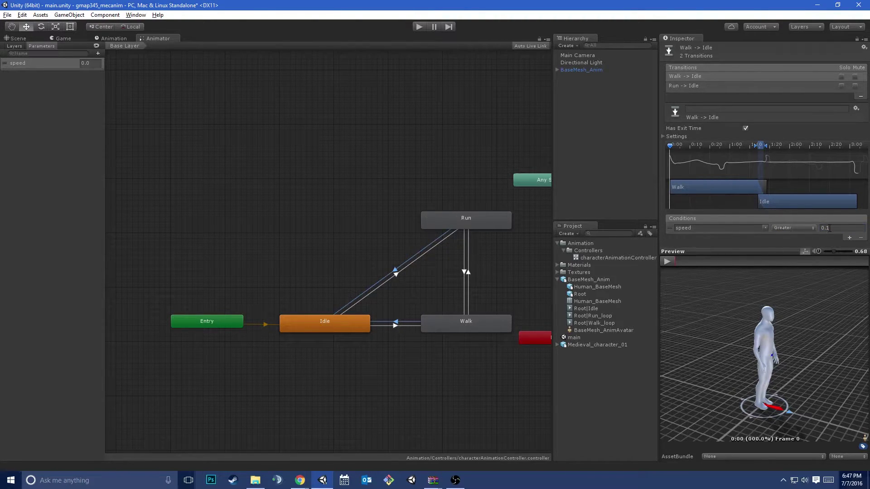
Preview the Walk -> Idle transition, scrub back through its timeline and raise the preview speed to 1.07
left_click(672, 261)
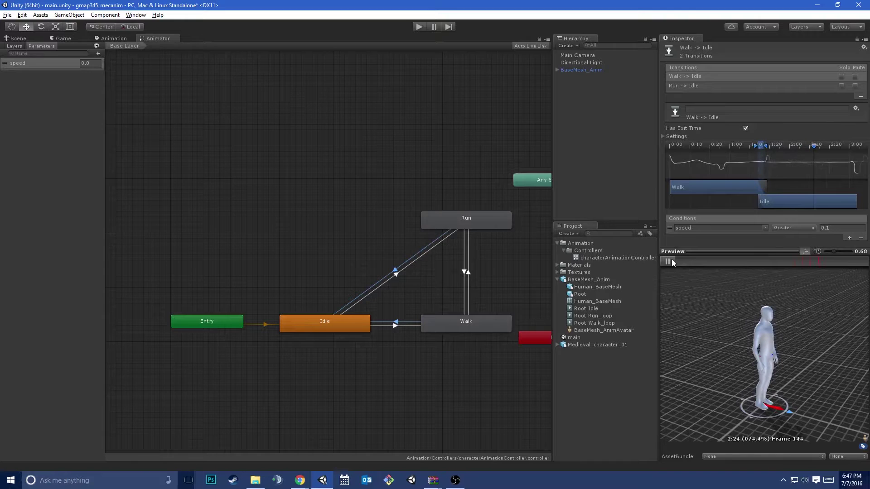
left_click(671, 260)
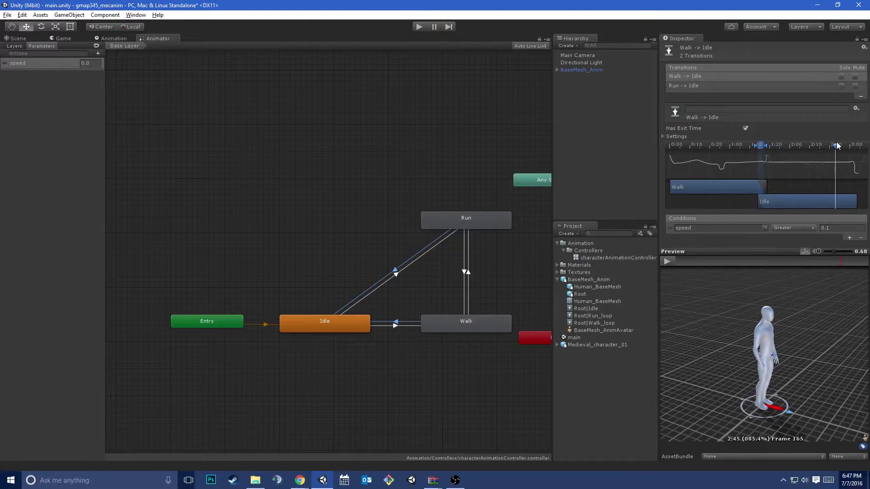
left_click_drag(833, 146, 717, 153)
left_click(670, 260)
mouse_move(839, 252)
left_mouse_down()
mouse_move(851, 251)
mouse_move(840, 253)
left_mouse_up()
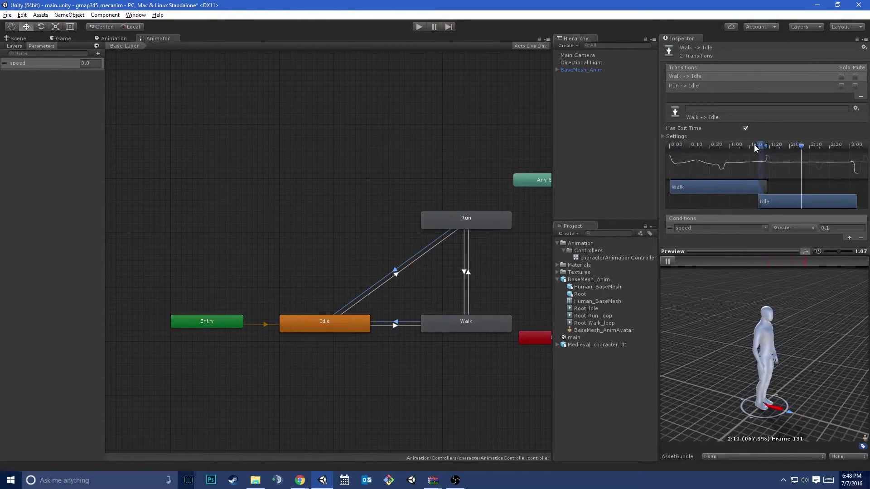
Lengthen the Walk -> Idle blend by moving its start earlier on the timeline, and check it in the preview
left_click_drag(746, 144, 741, 143)
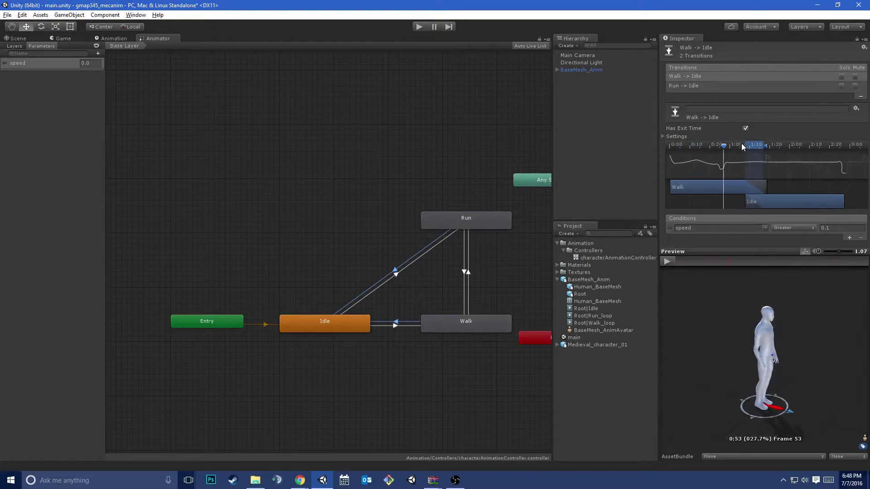
left_click(667, 261)
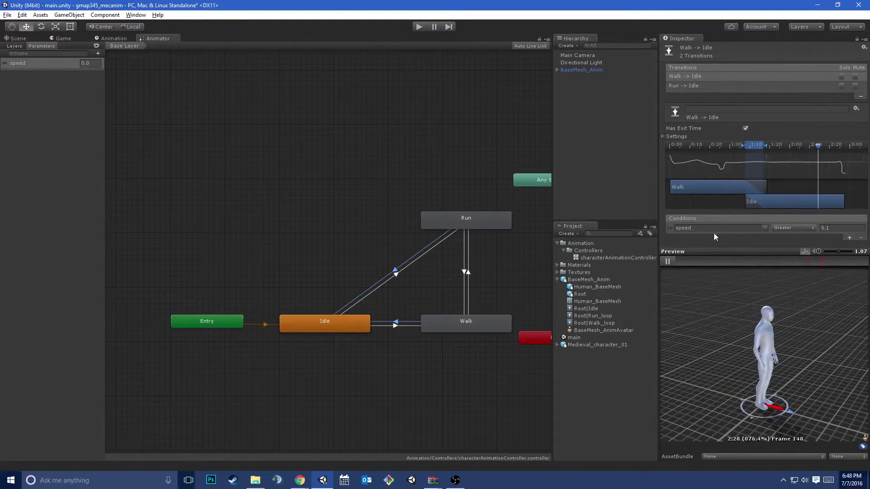
left_click(768, 145)
left_click(669, 262)
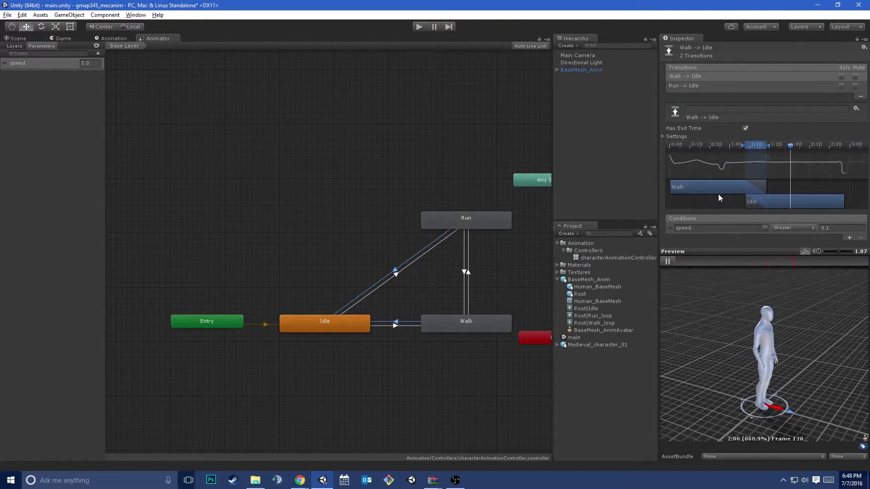
left_click(666, 262)
left_click_drag(737, 145, 749, 144)
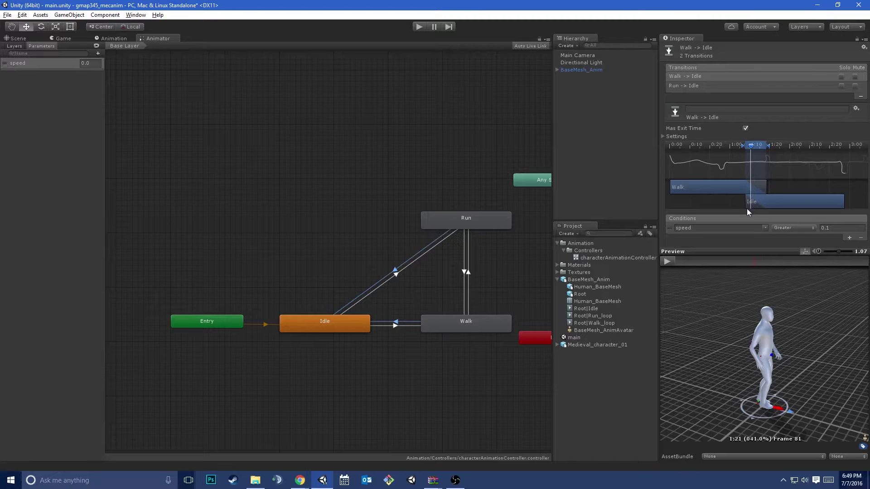
left_click(668, 261)
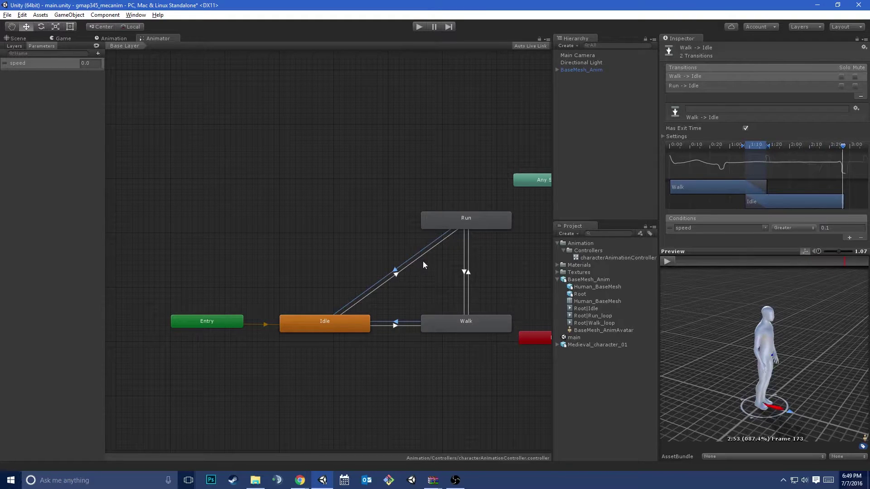
Add a condition to the Run -> Idle transition requiring speed to be Less than 0.1
left_click(395, 323)
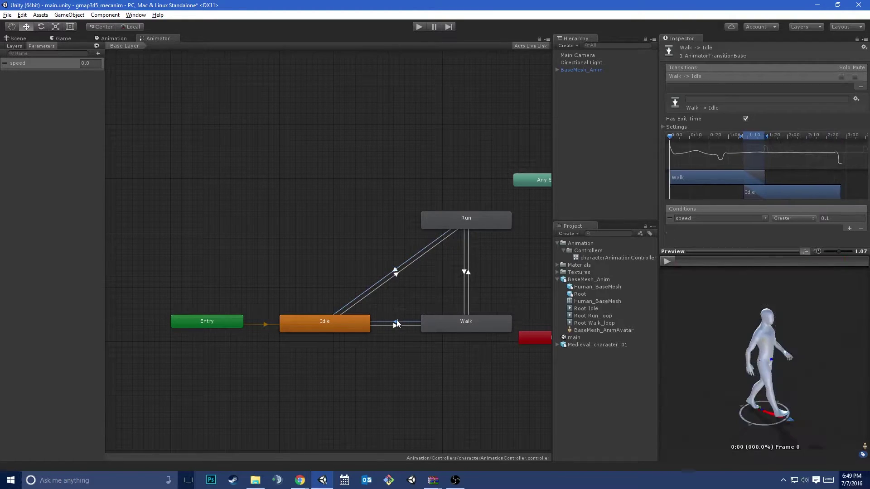
left_click(396, 271)
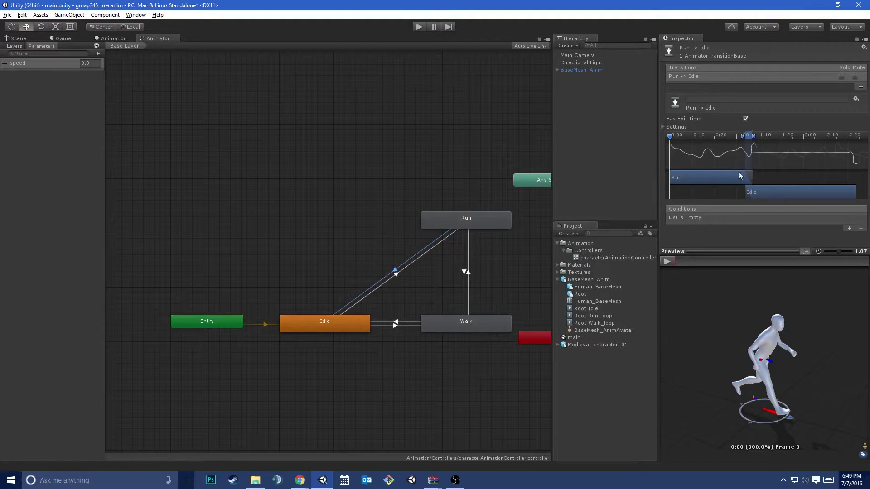
left_click(849, 229)
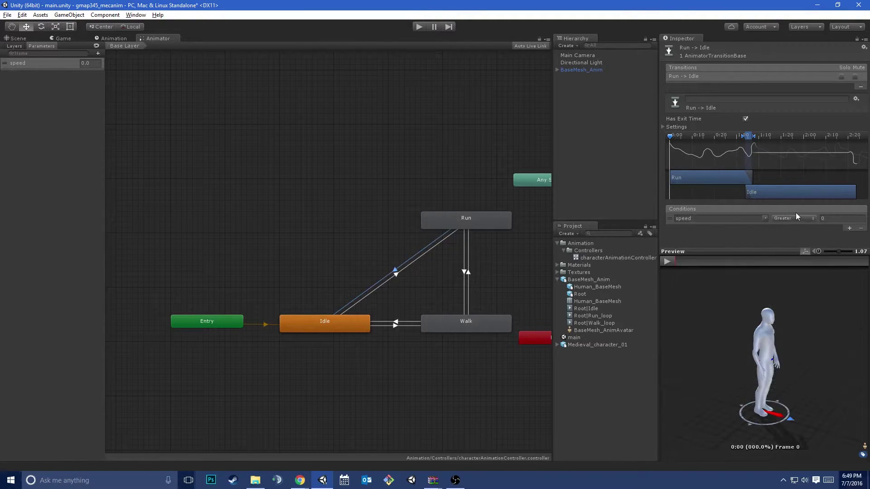
left_click(814, 219)
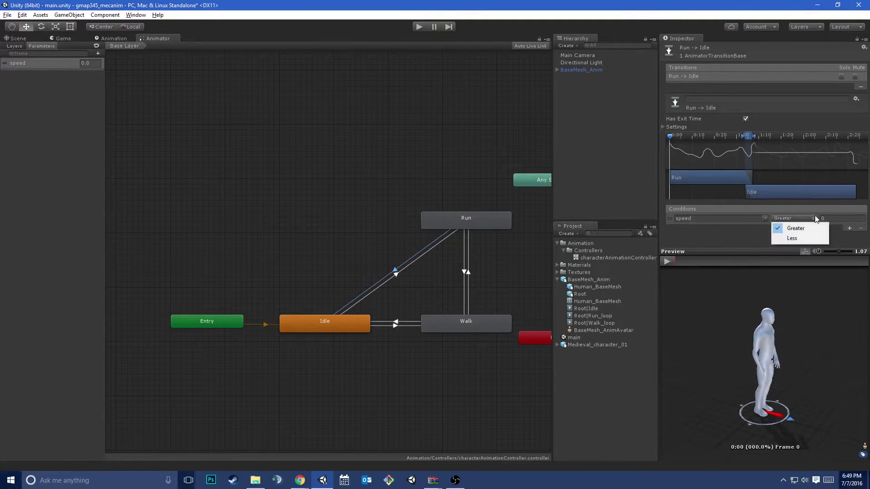
left_click(795, 239)
left_click(839, 218)
type("0.1")
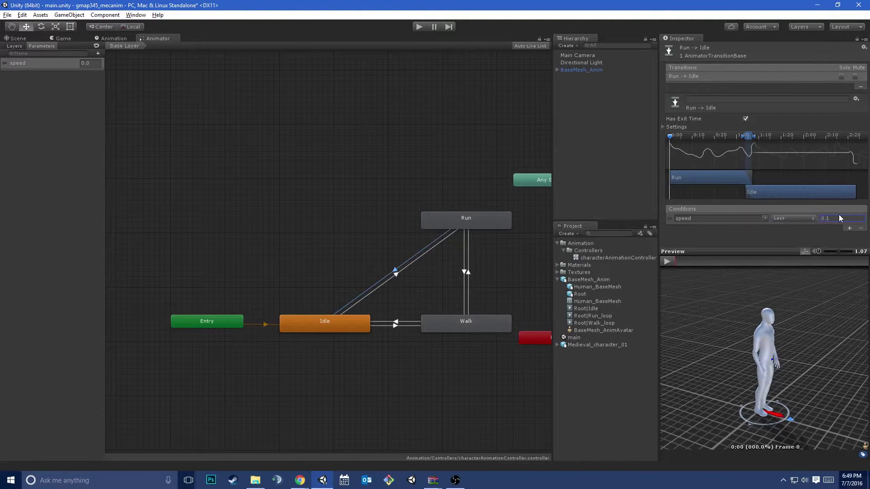
Preview the Run -> Idle transition, extend the end of its blend later on the timeline and play it again
left_click(667, 261)
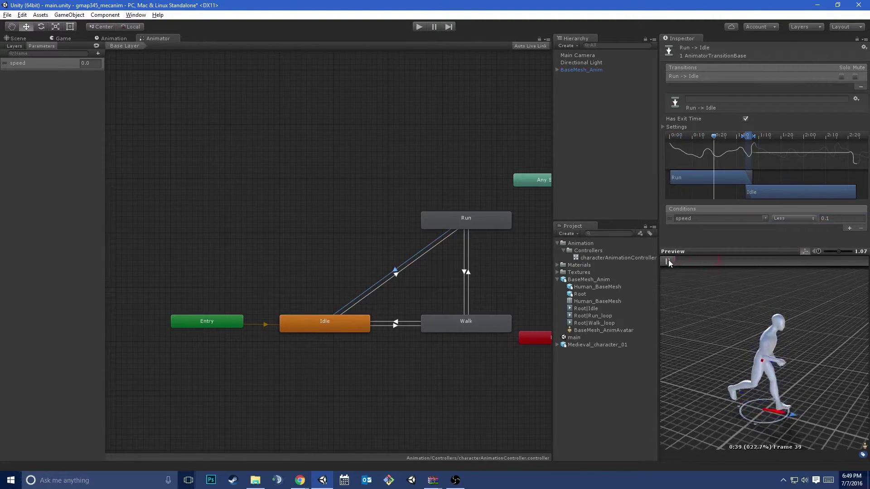
left_click(668, 261)
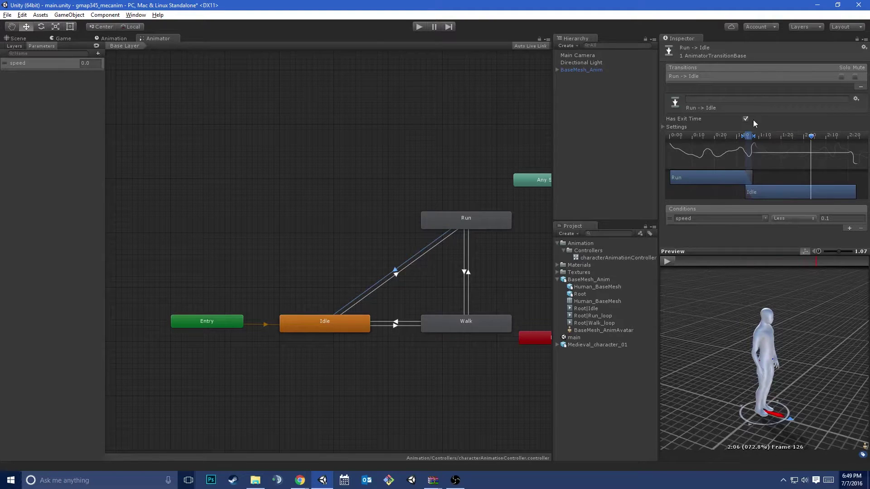
mouse_move(746, 136)
left_mouse_down()
mouse_move(733, 135)
mouse_move(804, 137)
mouse_move(729, 134)
left_mouse_up()
left_click(667, 262)
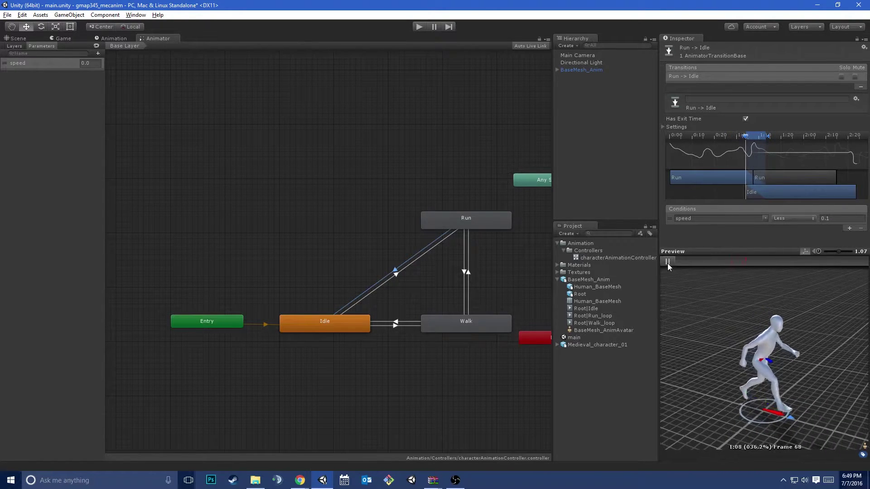
left_click(668, 262)
Move the start of the Run -> Idle blend earlier to about 0:20 and pull its end back to the end of the Run clip
left_click_drag(739, 141, 706, 140)
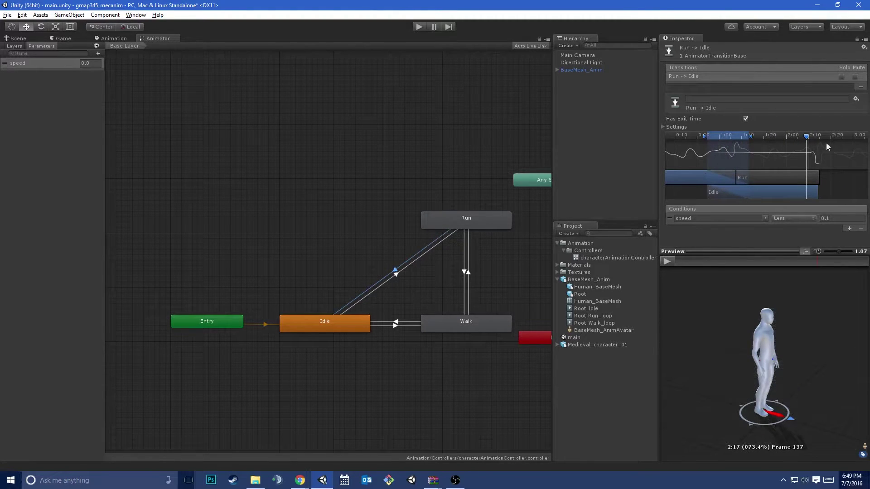
left_click_drag(808, 135, 697, 136)
left_click(667, 262)
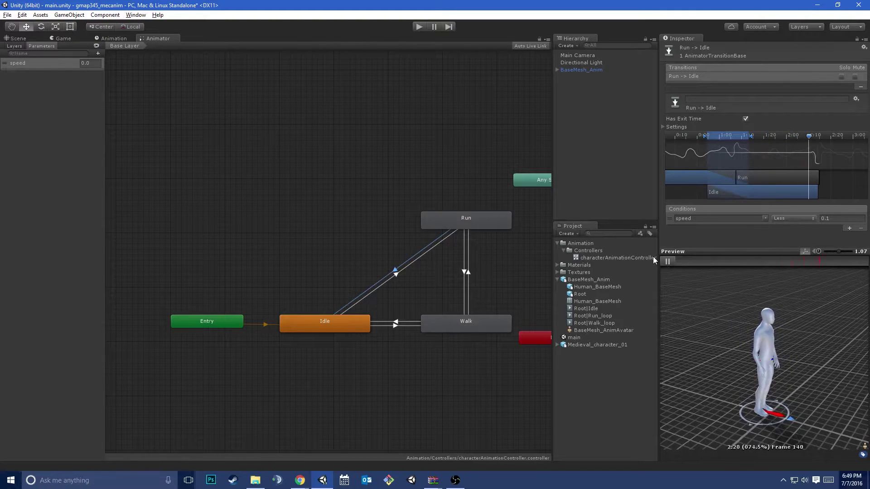
mouse_move(751, 136)
left_mouse_down()
mouse_move(700, 137)
mouse_move(750, 137)
left_mouse_up()
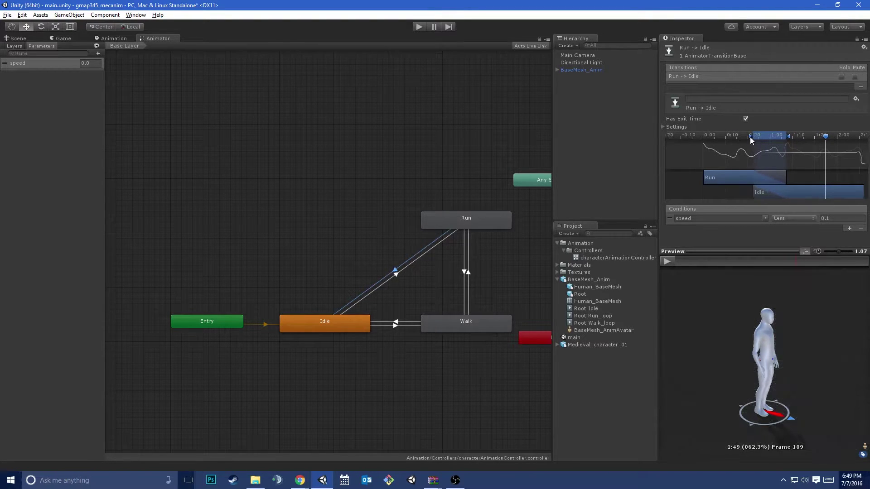
Scrub back and replay the Run -> Idle preview several times to check the adjusted blend
left_click_drag(830, 139, 750, 137)
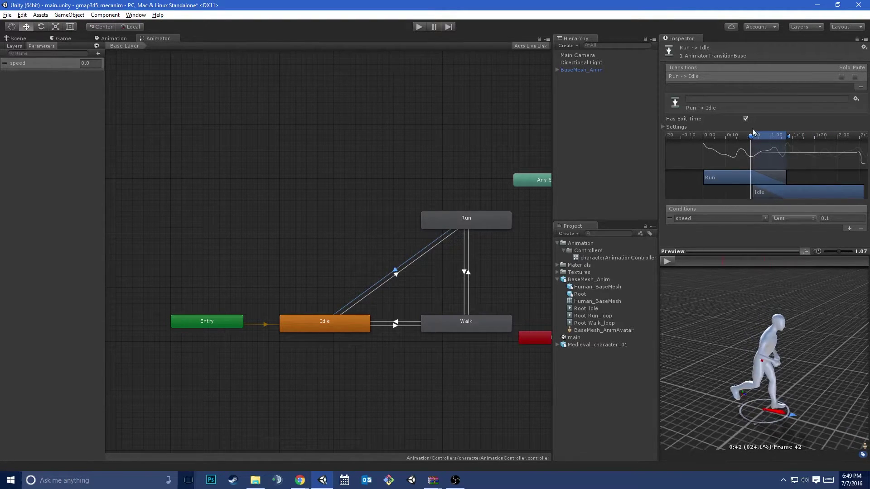
left_click(668, 261)
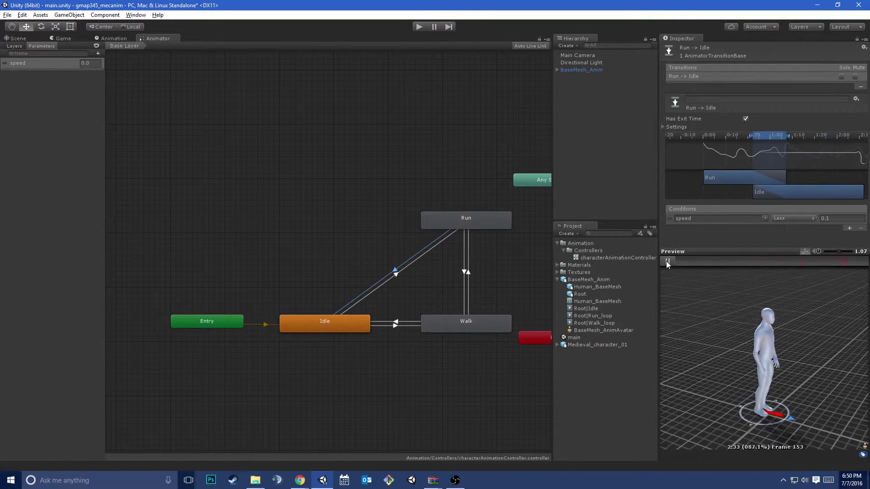
left_click(667, 262)
left_click(667, 262)
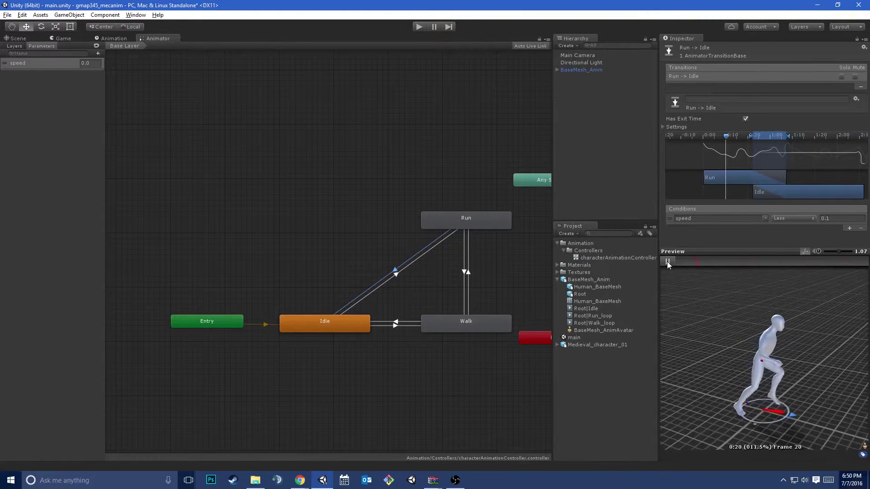
left_click(667, 262)
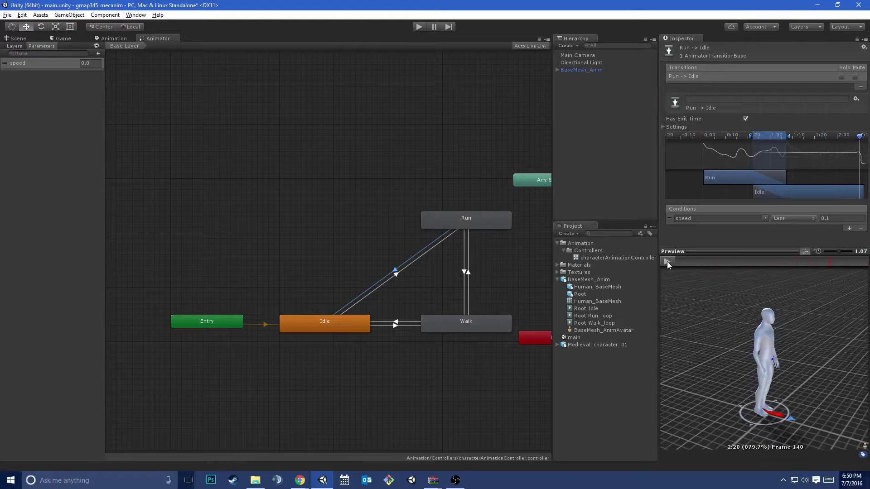
left_click_drag(844, 137, 719, 131)
left_click(667, 262)
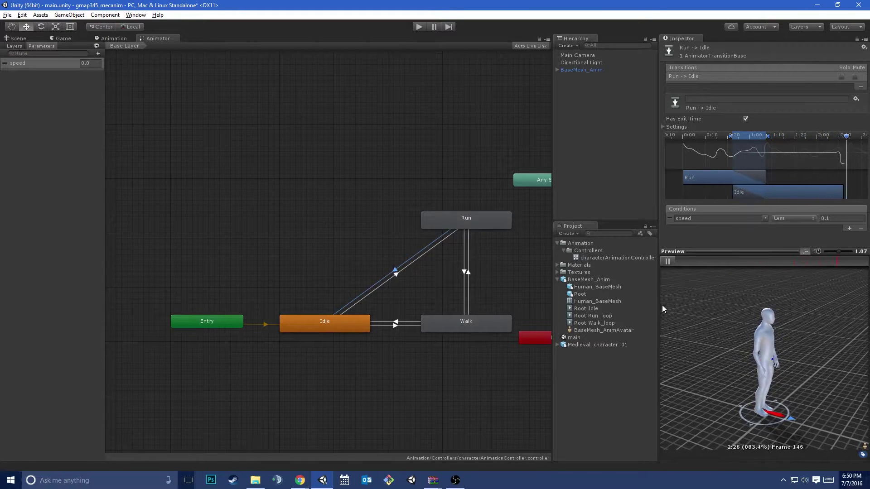
left_click(666, 262)
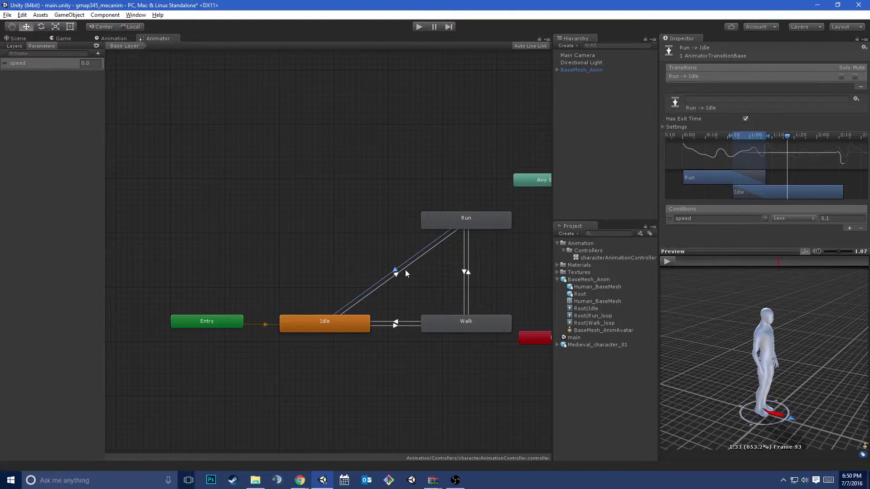
Add a condition to the Idle -> Run transition requiring speed to be Greater than 0.9
left_click(396, 323)
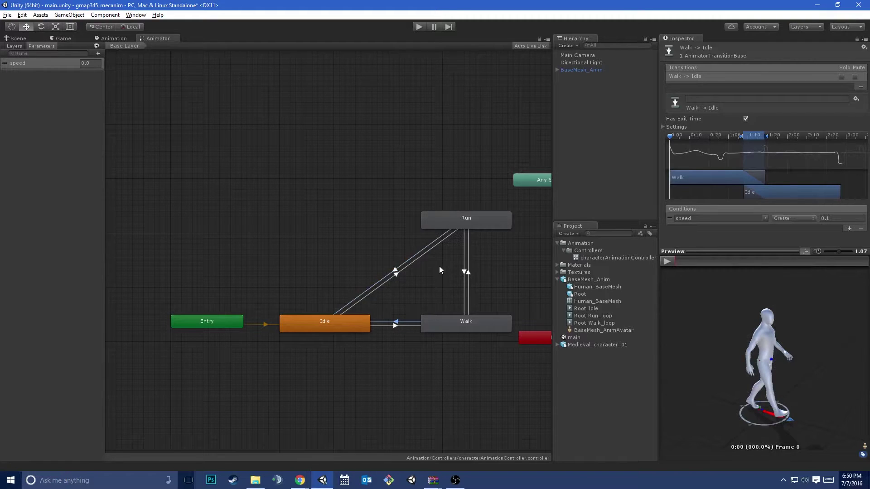
left_click(468, 271)
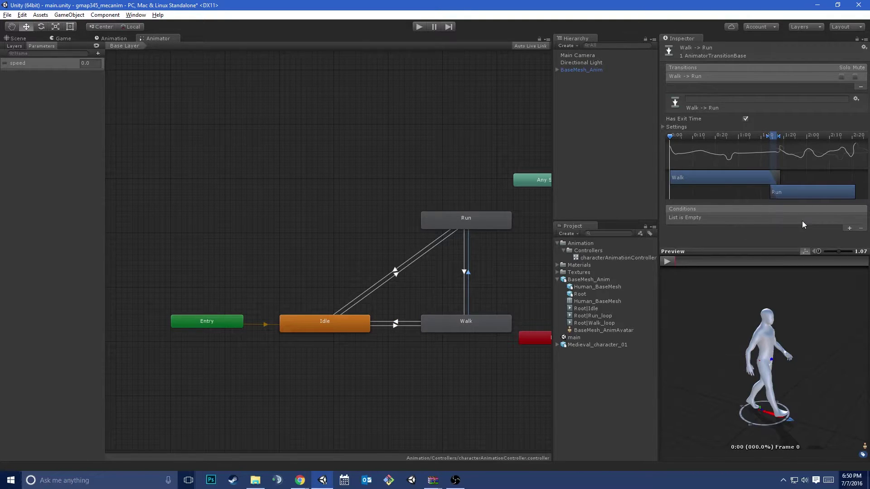
left_click(394, 275)
left_click(394, 271)
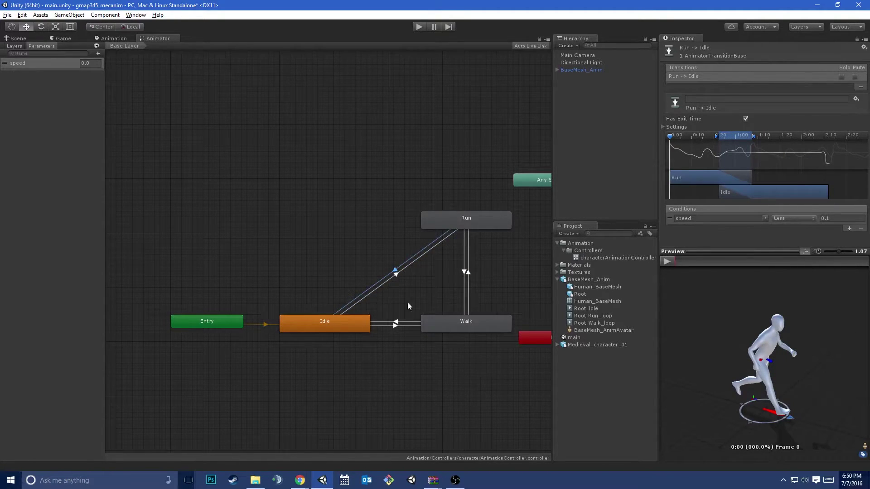
left_click(401, 276)
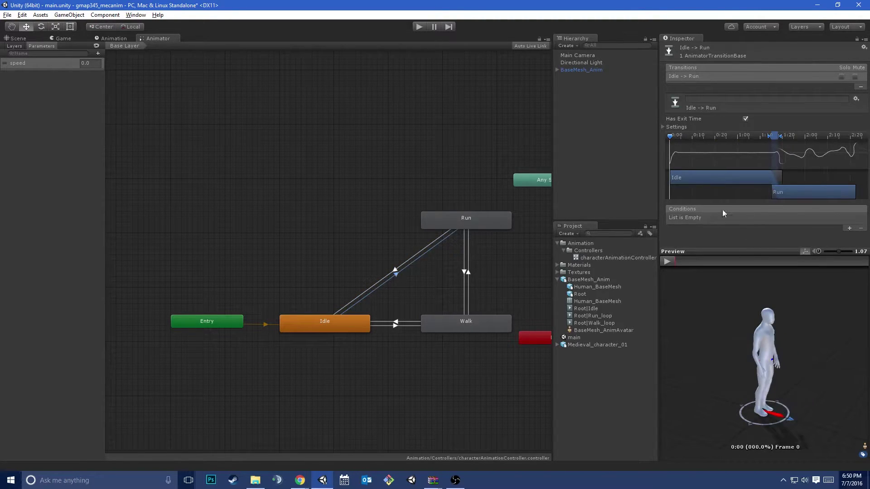
left_click(850, 228)
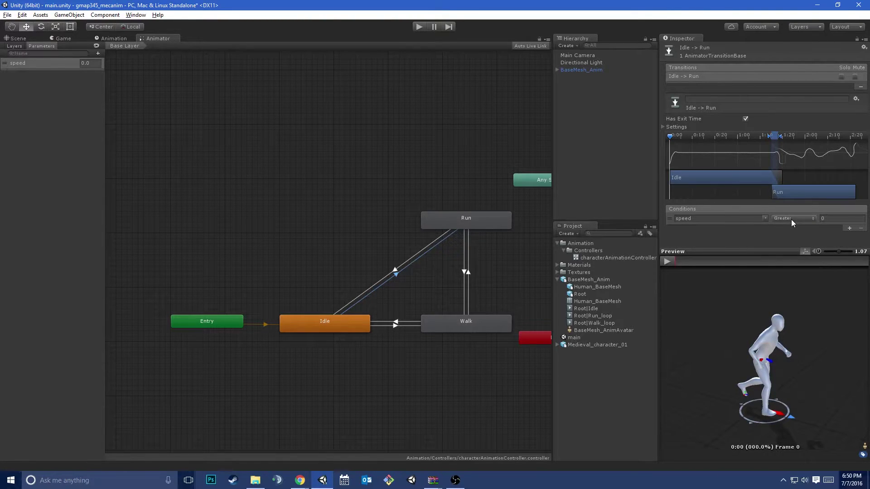
left_click(828, 218)
type(".9")
key("Return")
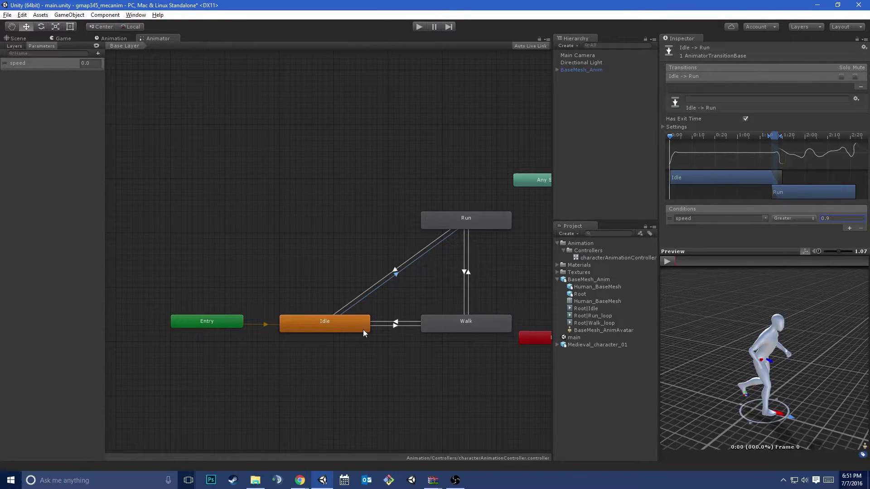
Add a condition to the Idle -> Walk transition requiring speed to be Greater than 0.1, and compare it with the Walk -> Idle transition
left_click(396, 325)
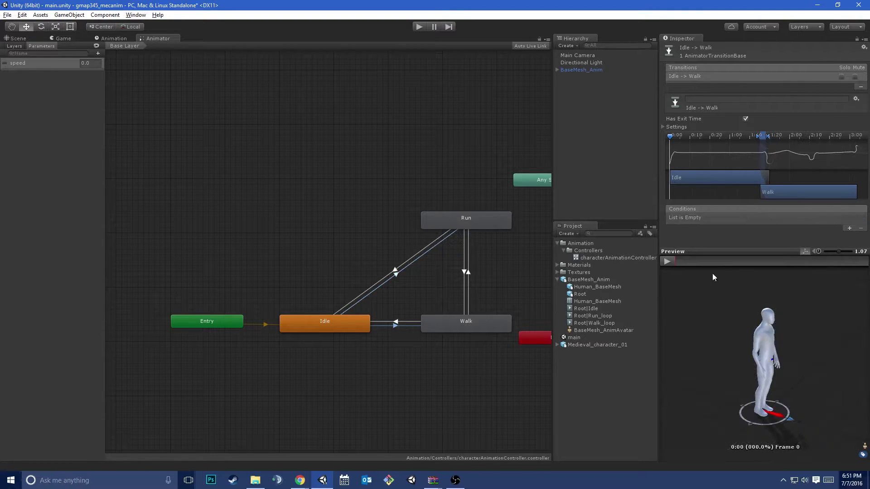
left_click(834, 219)
type(".1")
key("Return")
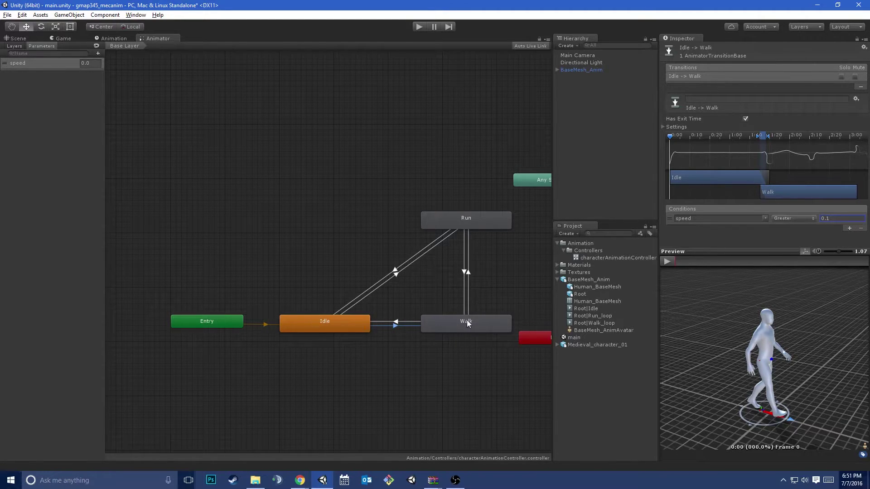
left_click(401, 321)
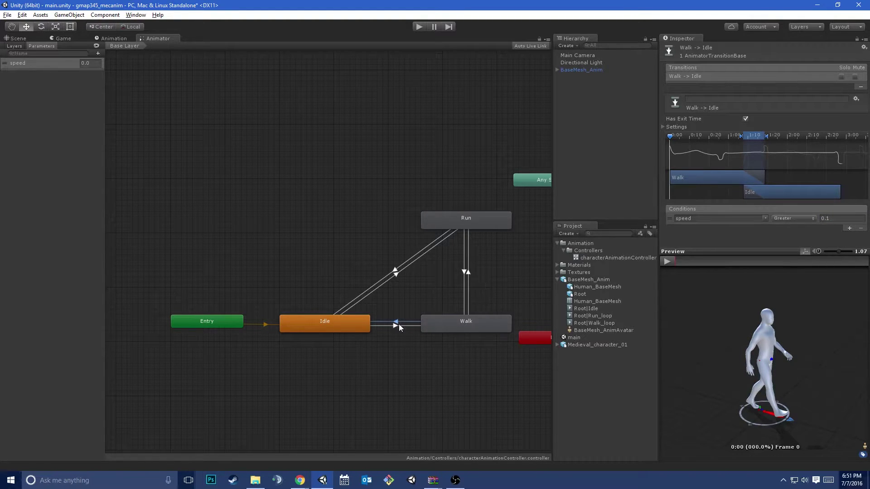
left_click(403, 326)
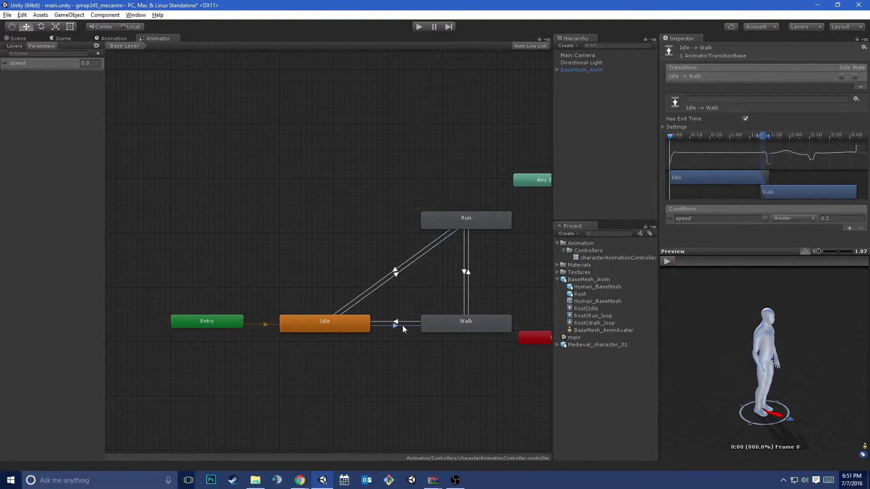
Add a condition to the Walk -> Run transition requiring speed to be Greater than 0.9
left_click(334, 322)
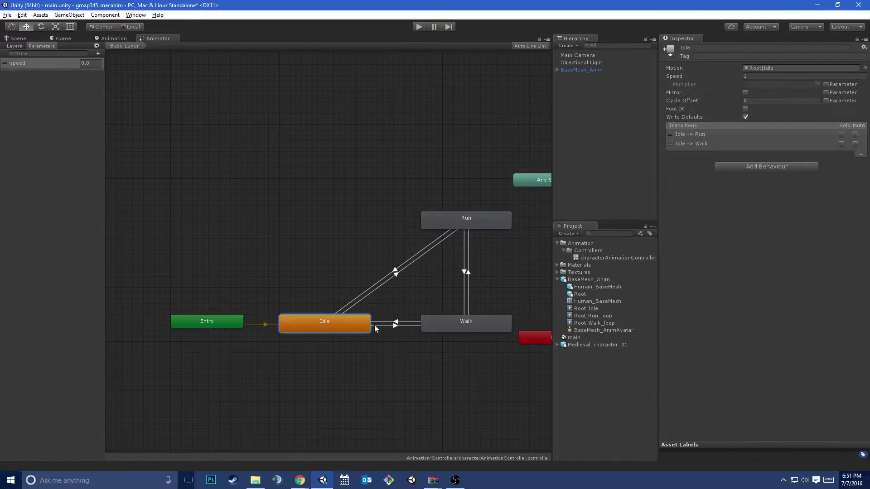
left_click(472, 330)
left_click(467, 286)
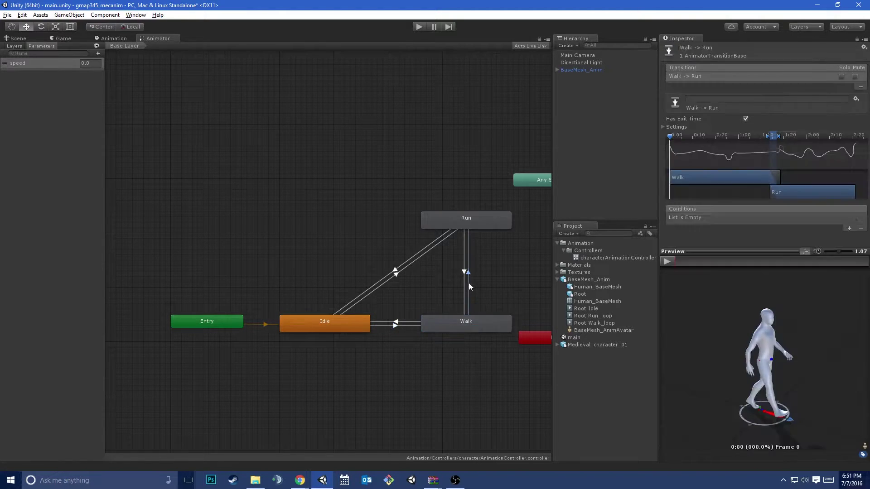
left_click(848, 229)
left_click(794, 219)
left_click(801, 225)
left_click(839, 219)
type("0.9")
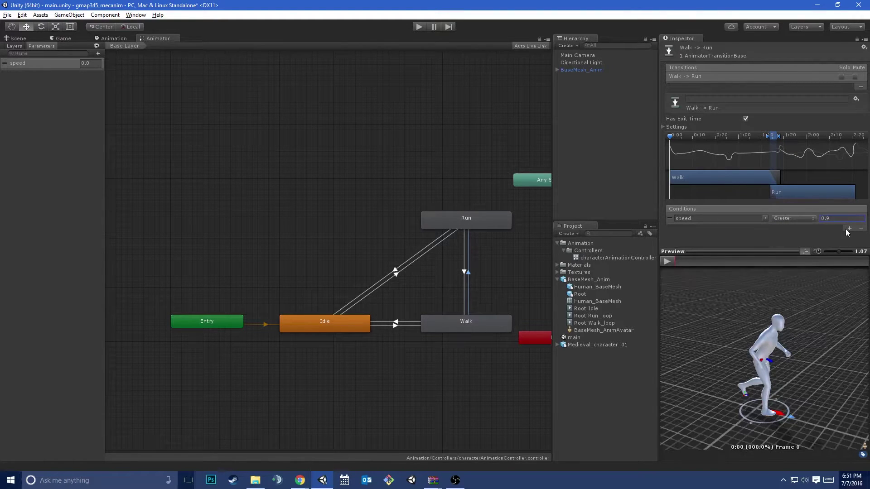
Add a condition to the Run -> Walk transition requiring speed to be Less than 0.9
left_click(439, 245)
left_click(396, 324)
left_click(468, 271)
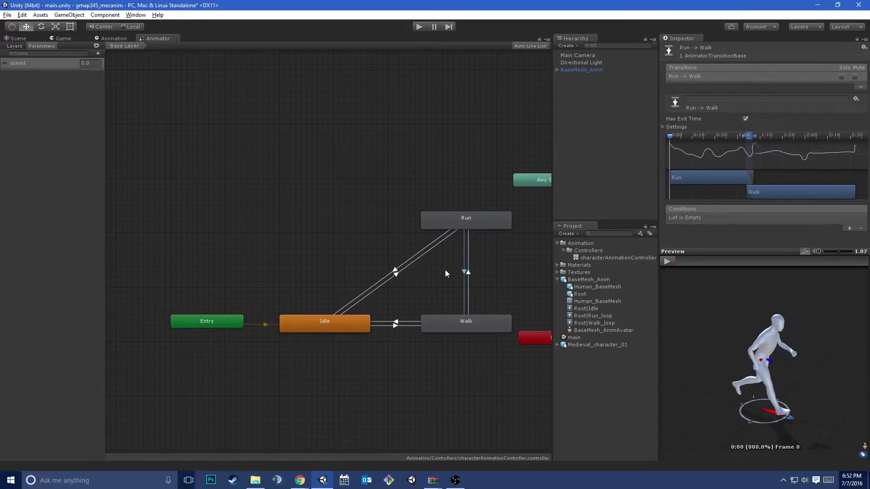
left_click(849, 228)
left_click(793, 219)
left_click(791, 235)
left_click(846, 218)
type("0.9")
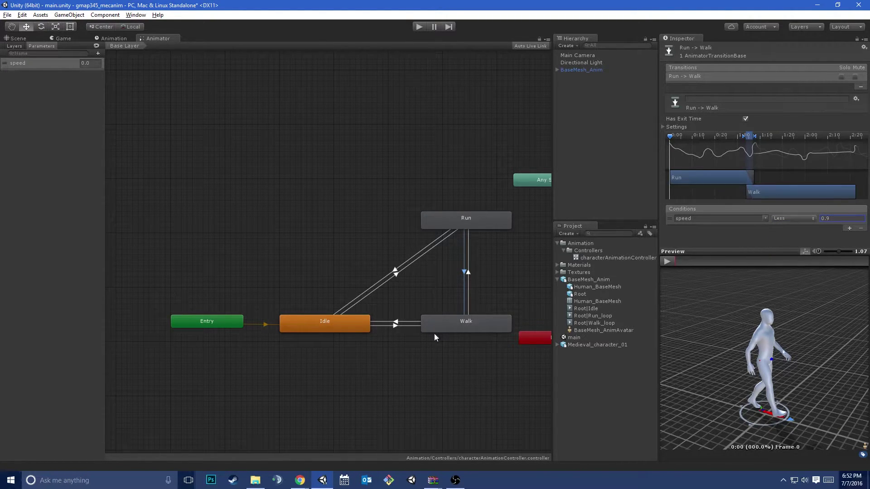
Deselect everything in the state graph and show the character in the Game view
left_click(403, 281)
left_click(355, 322)
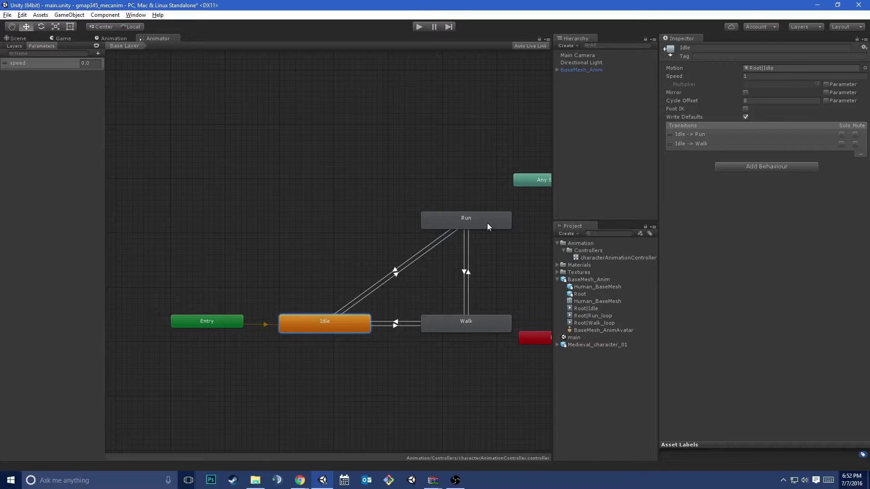
left_click(402, 268)
left_click(286, 170)
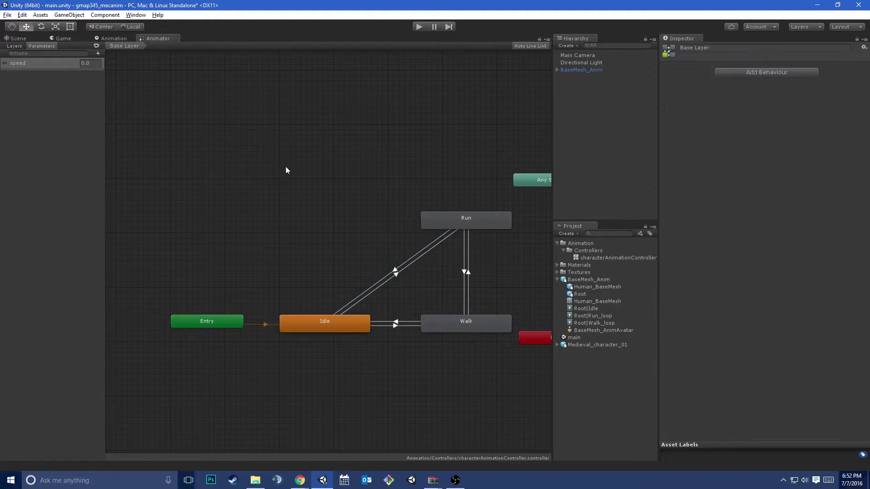
left_click(62, 39)
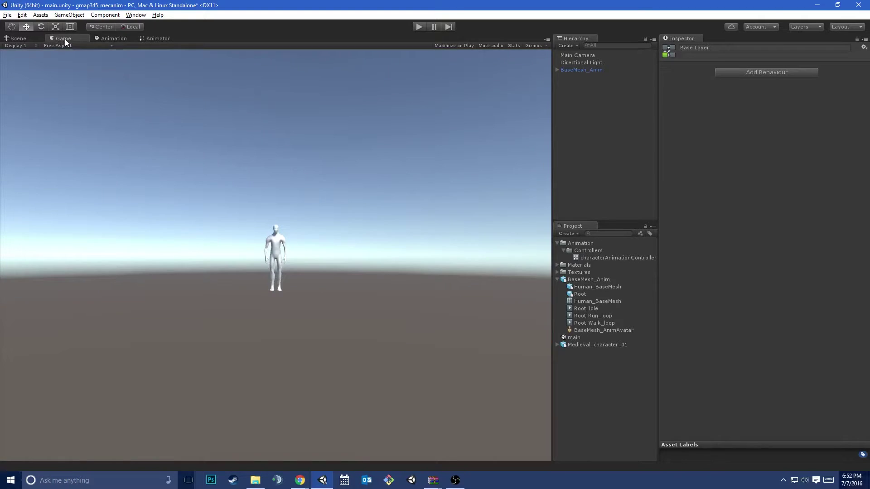
Start play mode, dock the Animator beside the Scene view, and arrange both so the character and the Idle, Walk and Run states are visible
left_click(418, 25)
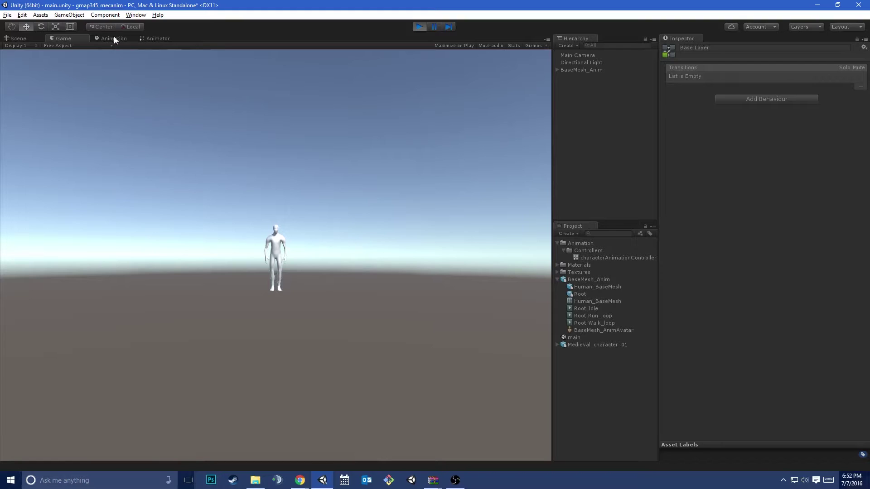
left_click_drag(151, 38, 481, 178)
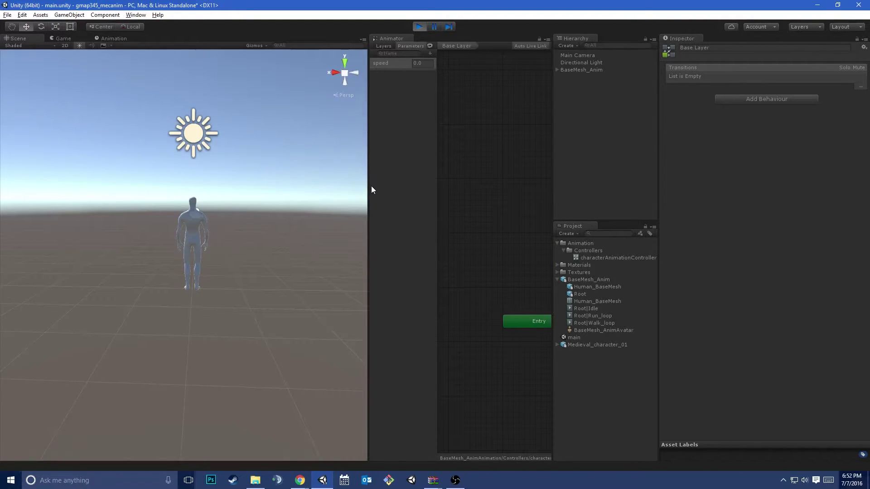
left_click_drag(371, 188, 270, 192)
left_click_drag(144, 223, 519, 220, "alt")
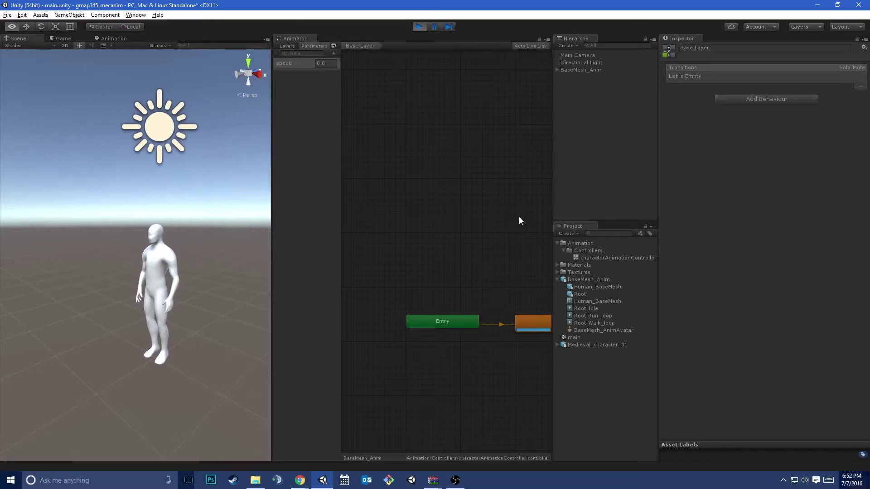
left_click_drag(493, 232, 450, 217, "alt")
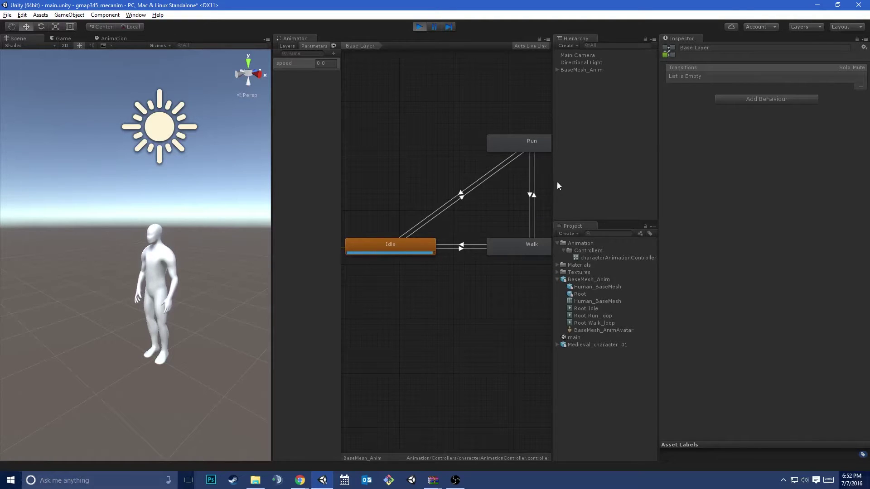
left_click_drag(554, 183, 641, 179)
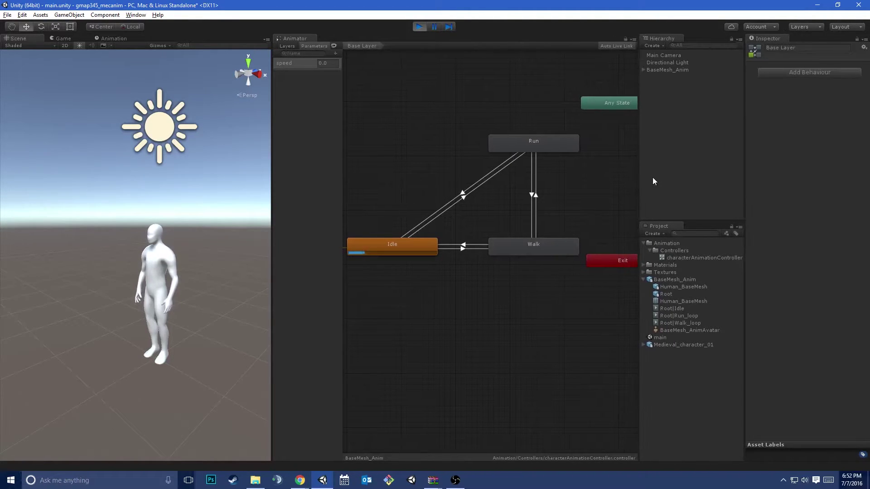
Set the speed parameter to 0.1 during play and check the conditions of the Idle -> Walk and Walk -> Idle transitions
left_click(324, 63)
type("0.1")
left_click(467, 247)
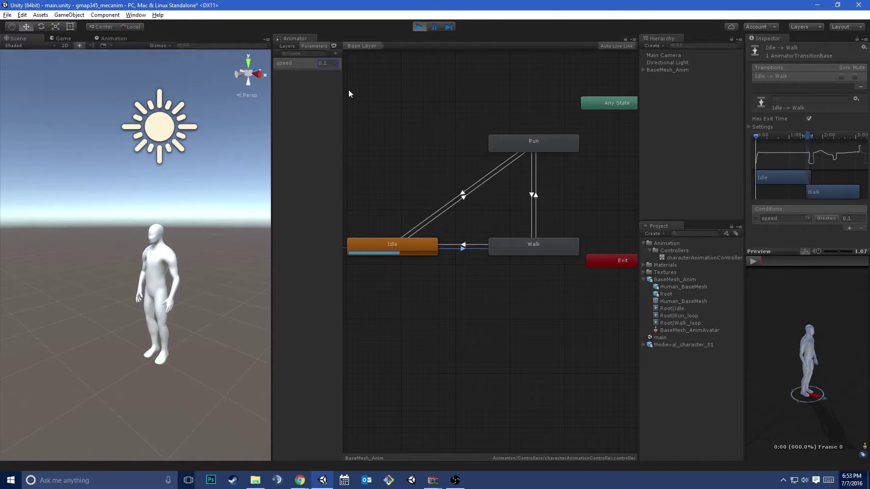
left_click(349, 52)
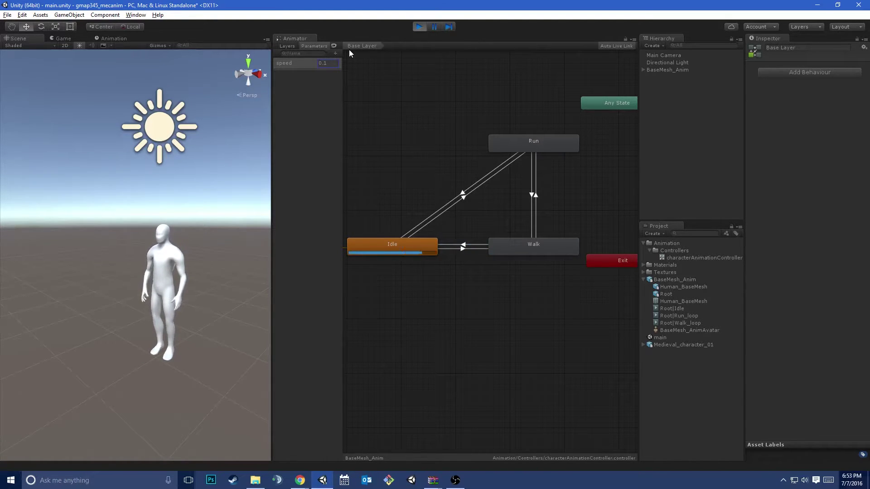
left_click(464, 245)
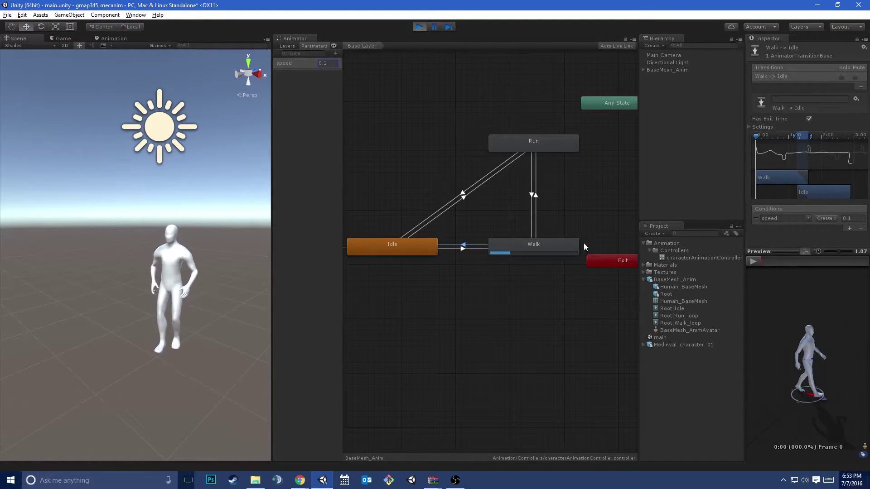
Stop play mode and change the Walk -> Idle transition's speed condition to Less, keeping 0.1 as its threshold
left_click(423, 28)
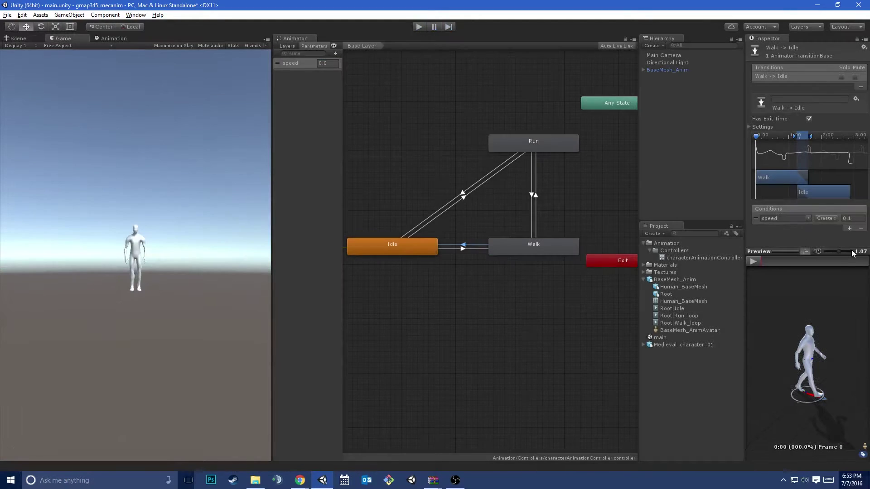
left_click(826, 218)
left_click(833, 238)
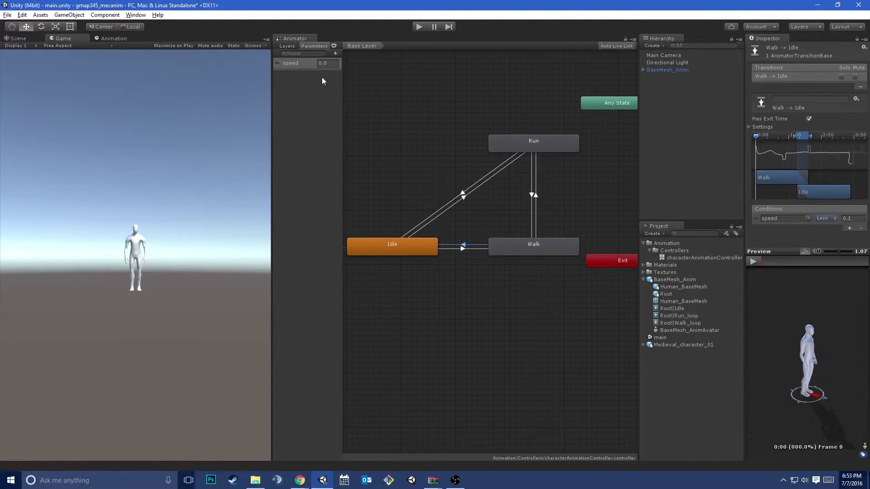
left_click(462, 248)
Restart play mode, show the character in the Scene view, and set speed to 0.1 to test the Idle to Walk transition
left_click(420, 27)
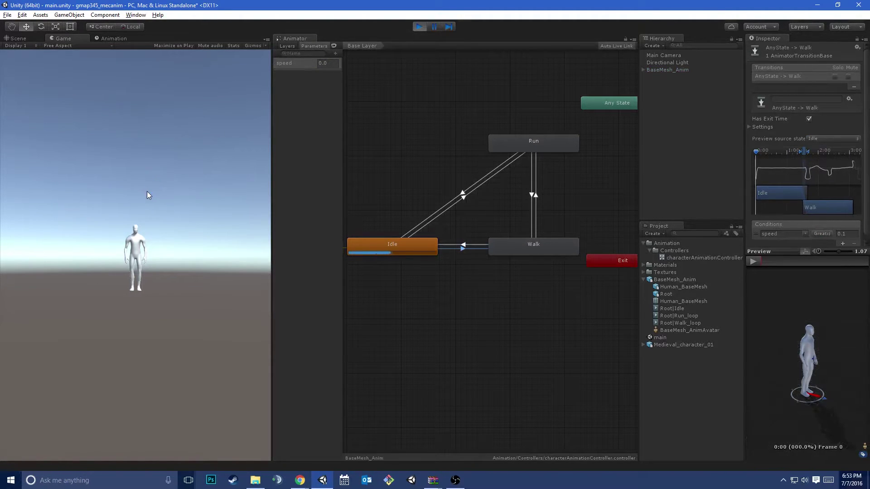
left_click(24, 36)
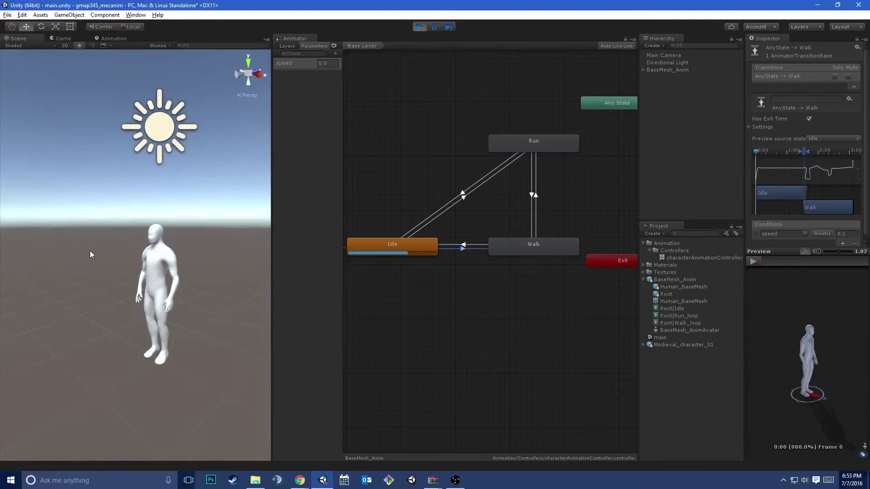
left_click(332, 64)
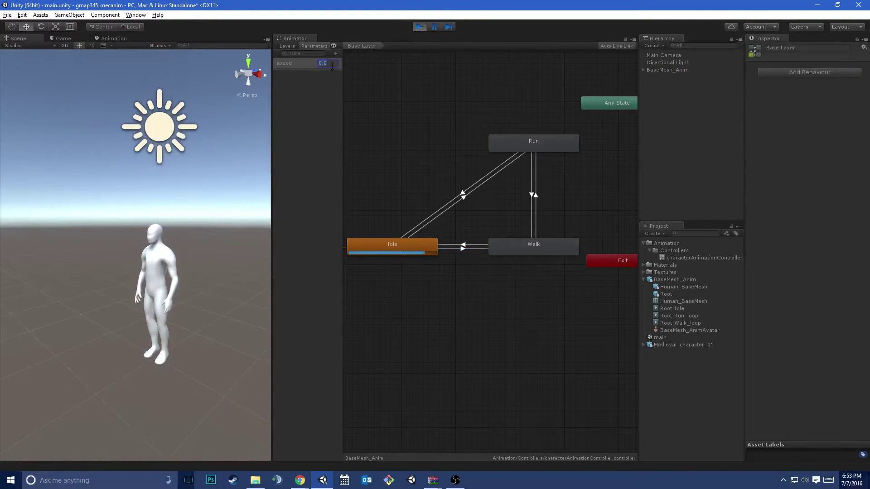
type("0.1")
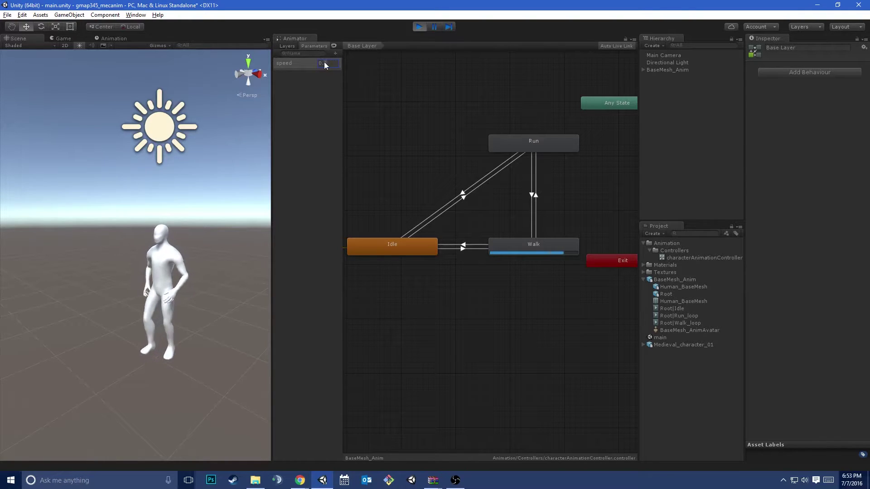
Test the transitions through Run, Walk and back to Idle by setting speed to 0.9, 0.8 and 0 in turn
key("BackSpace")
type("9")
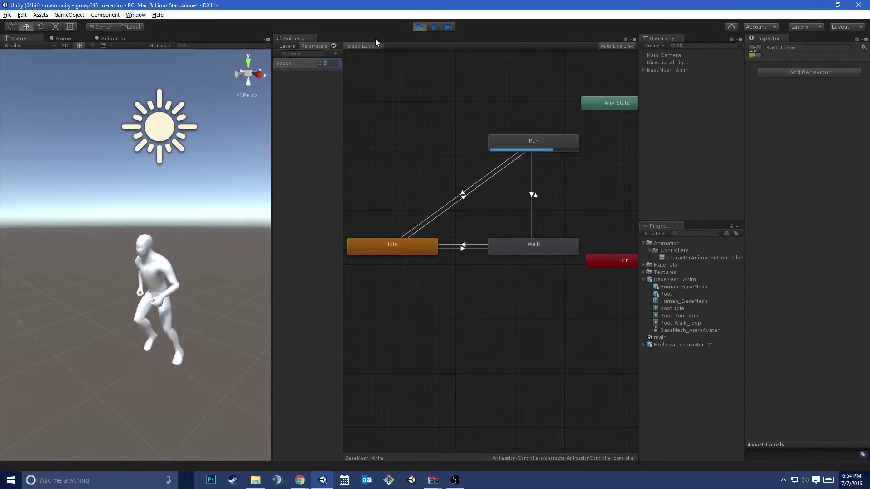
type("0.8")
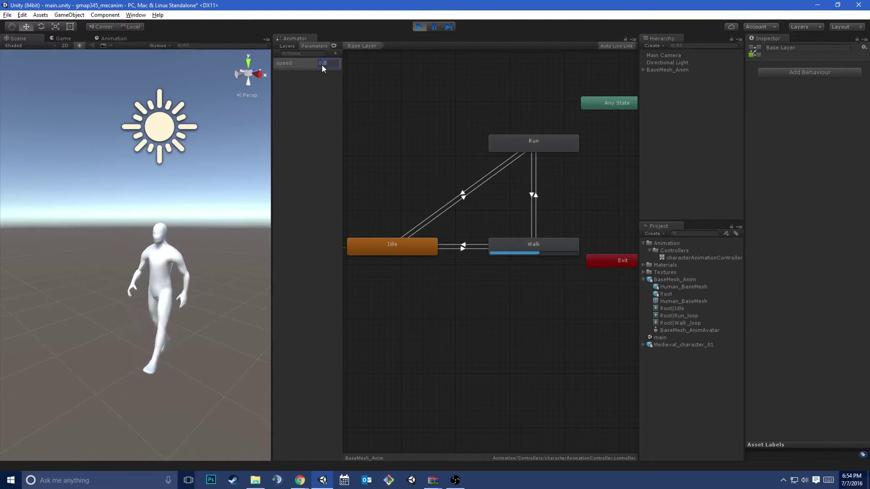
key("BackSpace")
type("0")
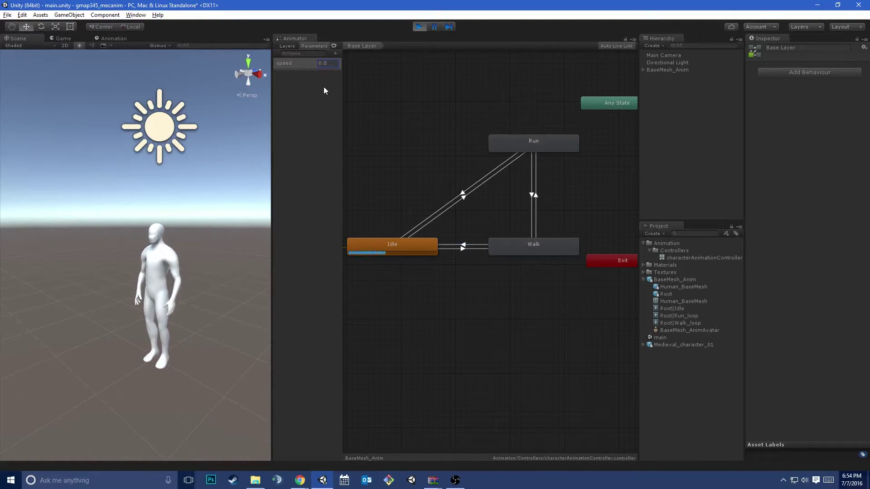
Set speed to 0.1 and then 0.9 to observe the transition timing up to Run, and stop play mode
left_click(325, 63)
type("0.1")
key("Return")
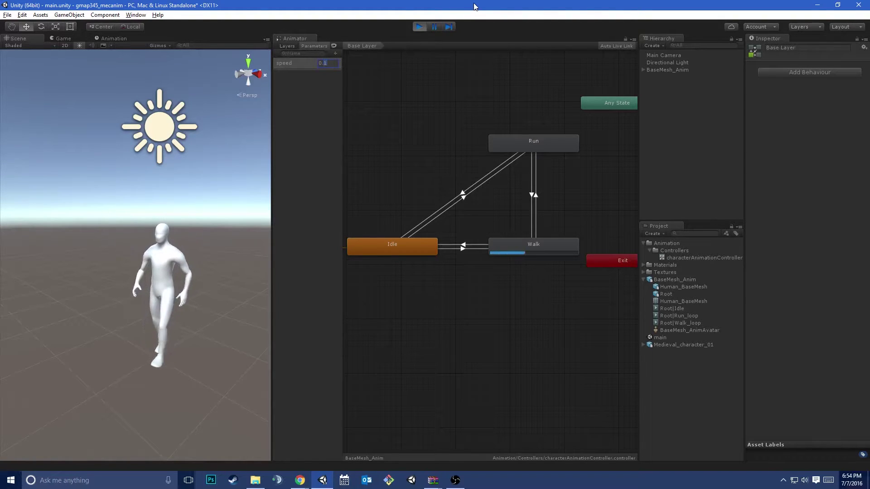
type("0.9")
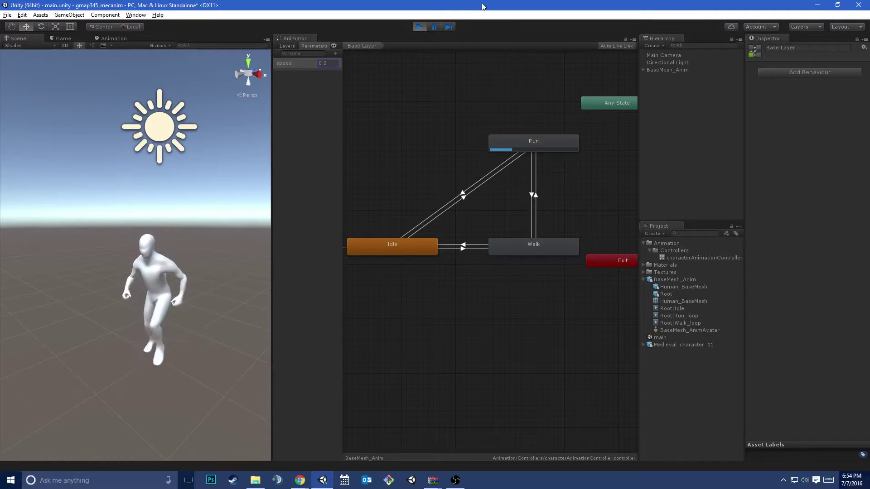
left_click(423, 26)
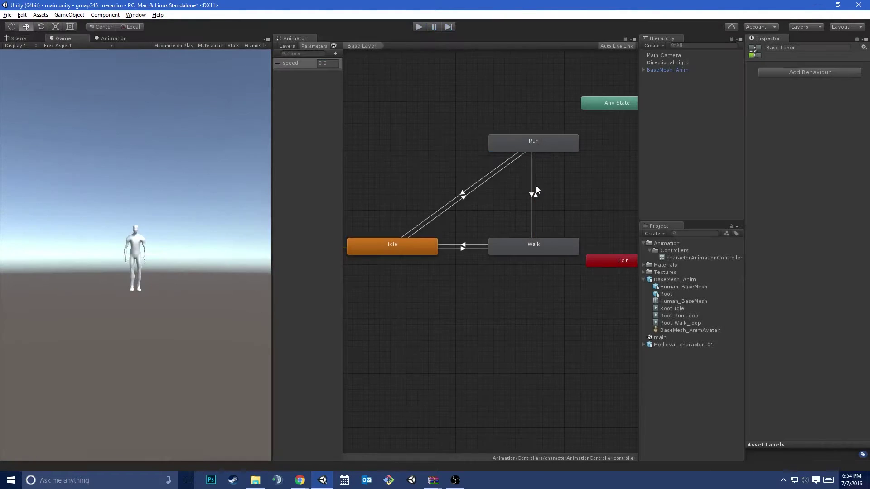
Turn off Has Exit Time for the Walk -> Run and Run -> Walk transitions
left_click(536, 187)
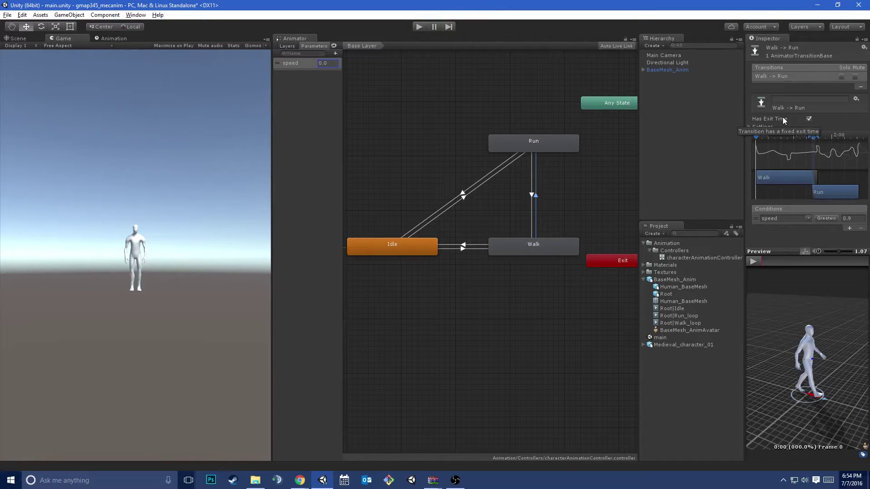
left_click_drag(745, 145, 675, 157)
left_click_drag(411, 140, 643, 144)
left_click(808, 119)
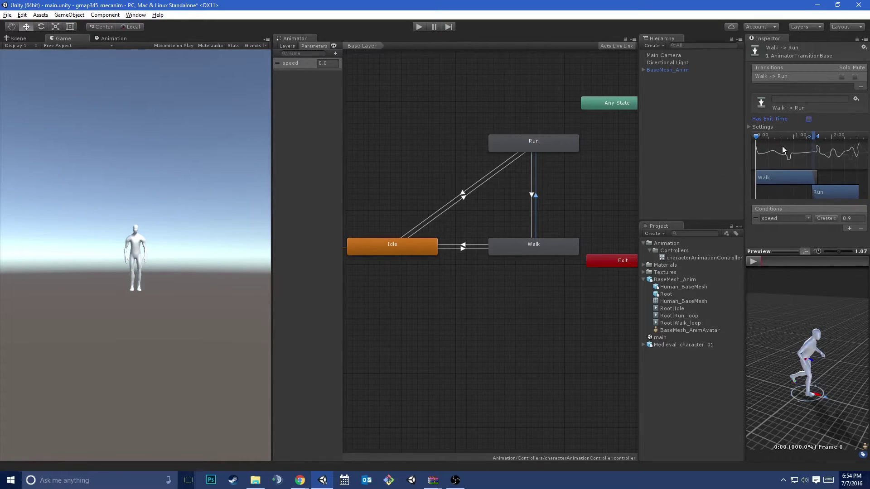
left_click(531, 194)
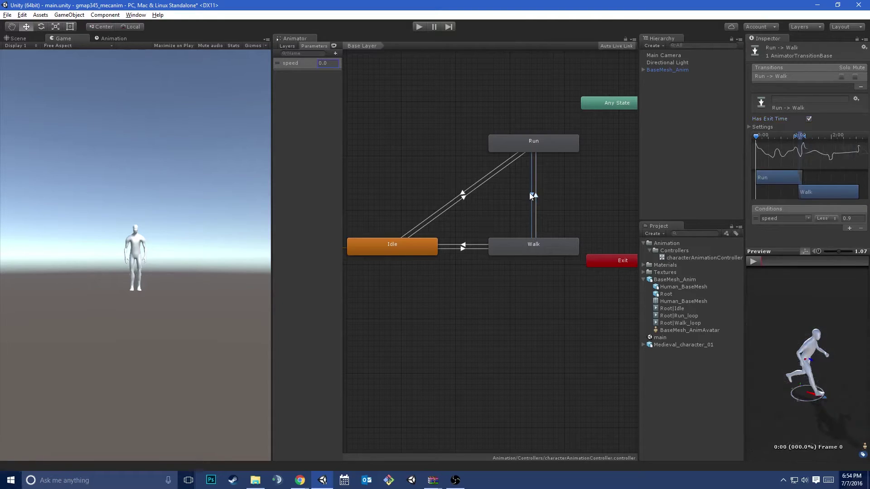
Turn off Has Exit Time for the Idle -> Walk transition and look briefly at its settings
left_click(471, 249)
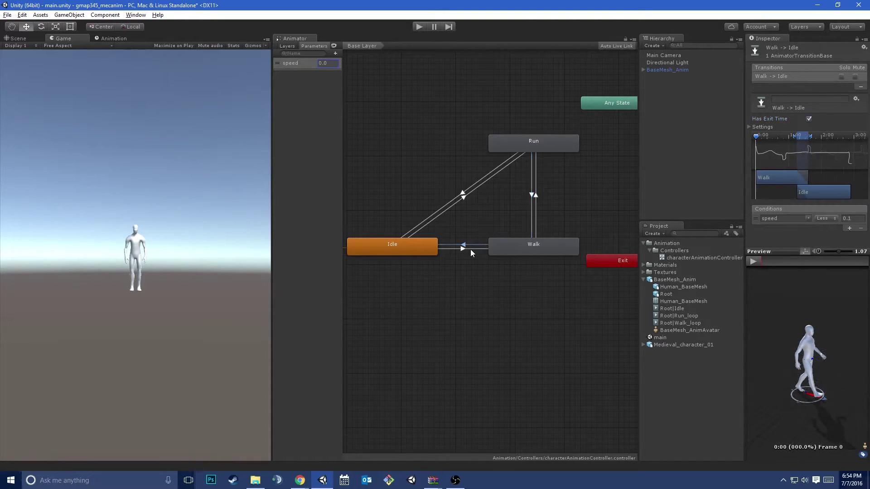
left_click(472, 249)
left_click(809, 119)
left_click(750, 128)
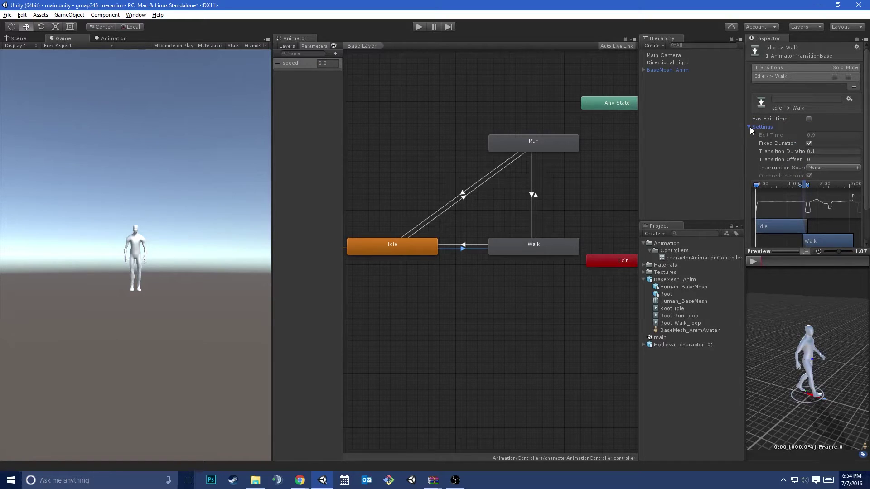
left_click(749, 126)
Turn off Has Exit Time for the Idle -> Run and Run -> Idle transitions
left_click(475, 192)
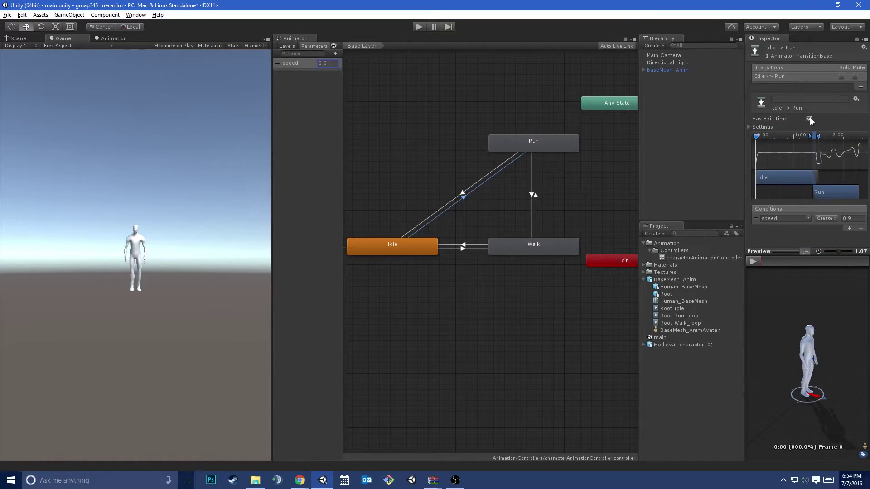
left_click(473, 189)
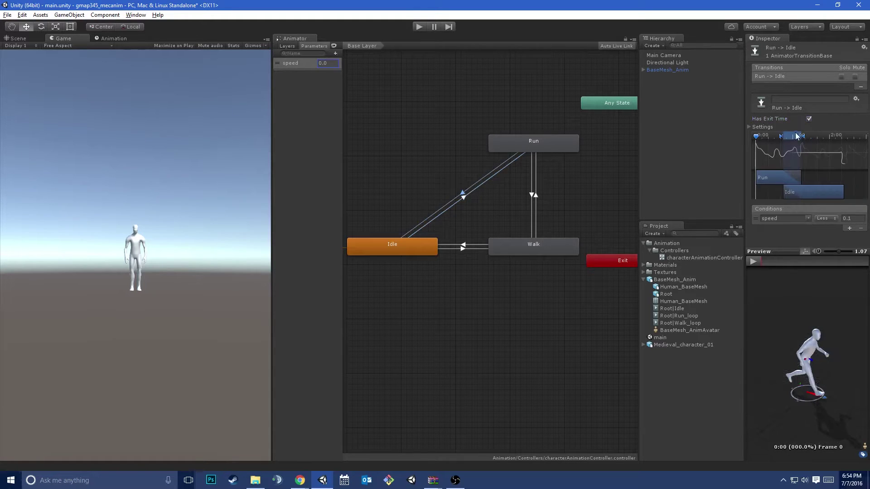
left_click(809, 119)
Play the scene again and retest the character's transitions in the Scene view with speed at 0.1 and 0.9
left_click(419, 26)
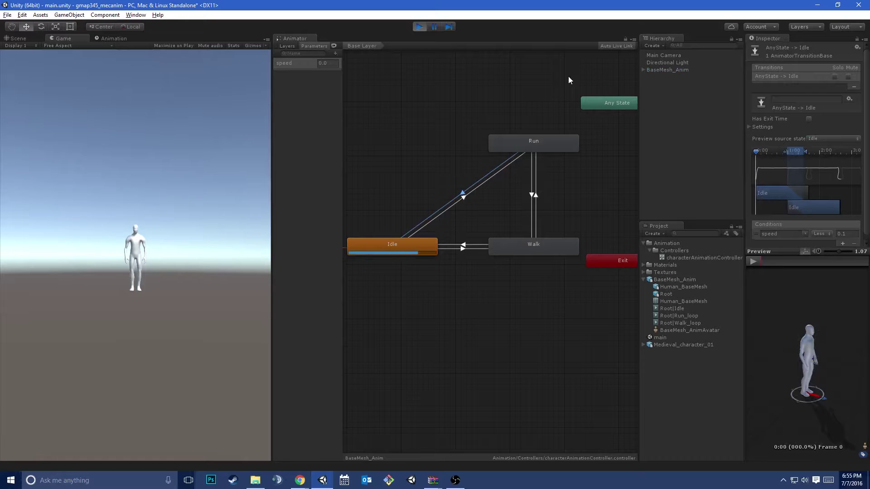
left_click(31, 39)
middle_click_drag(81, 177, 145, 177)
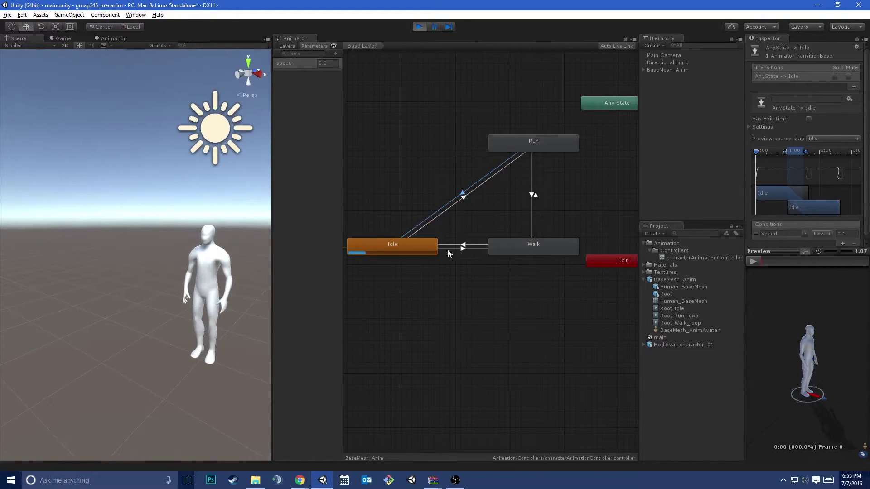
left_click(326, 63)
type("11")
key("Return")
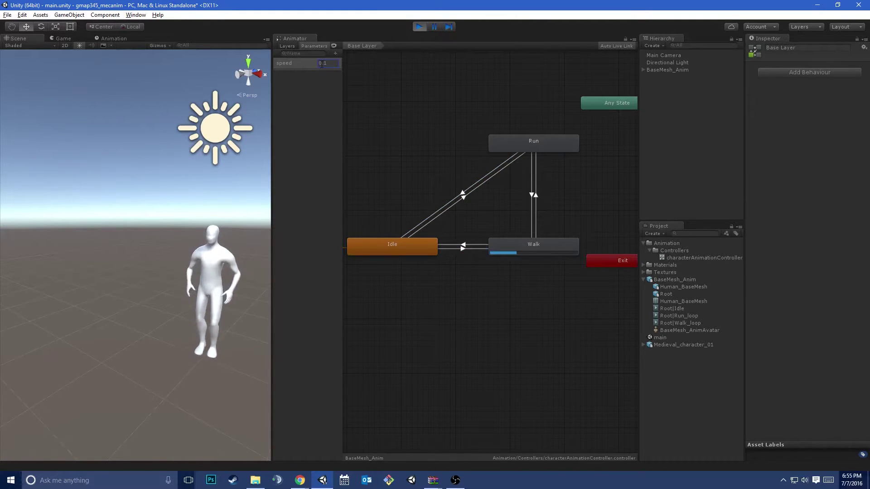
type("0.9")
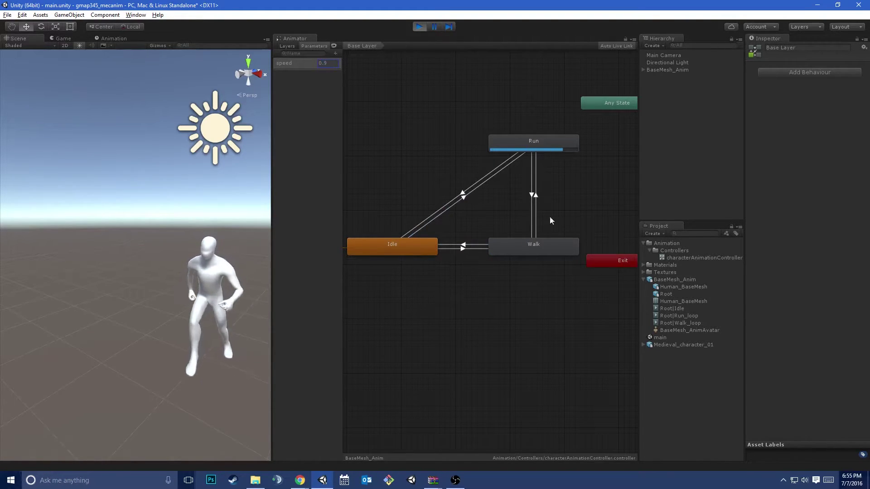
left_click_drag(215, 218, 284, 222, "alt")
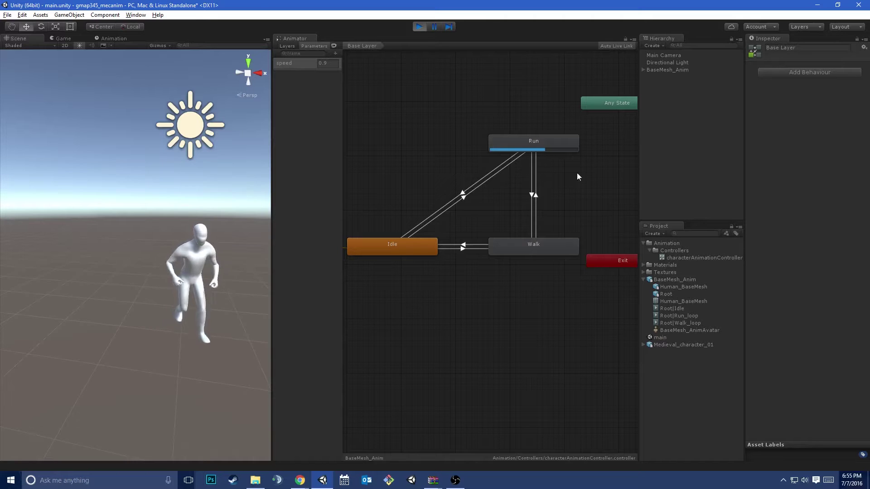
Expand the Run -> Walk transition's settings and examine its duration, offset and interruption options
left_click(534, 200)
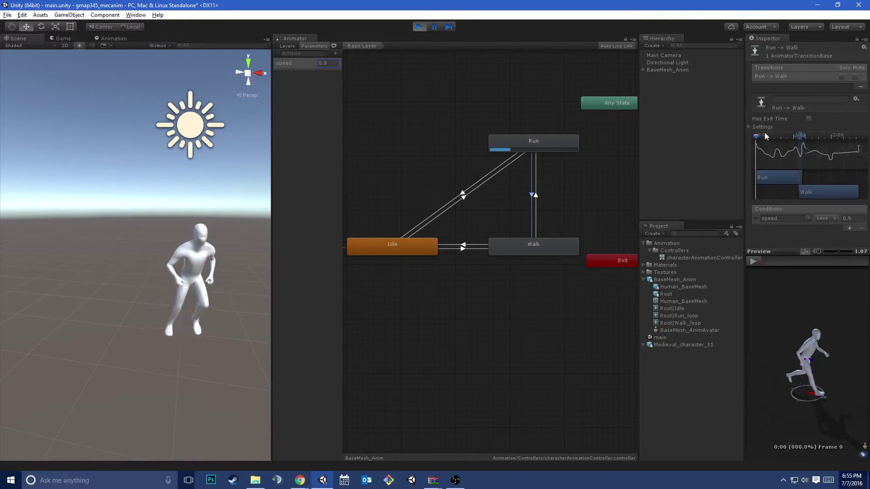
left_click(749, 127)
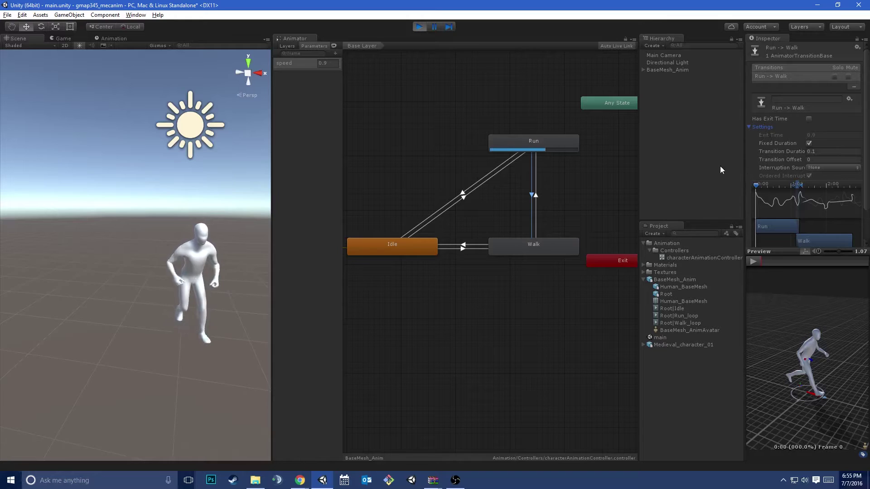
scroll(789, 163, "down", 3)
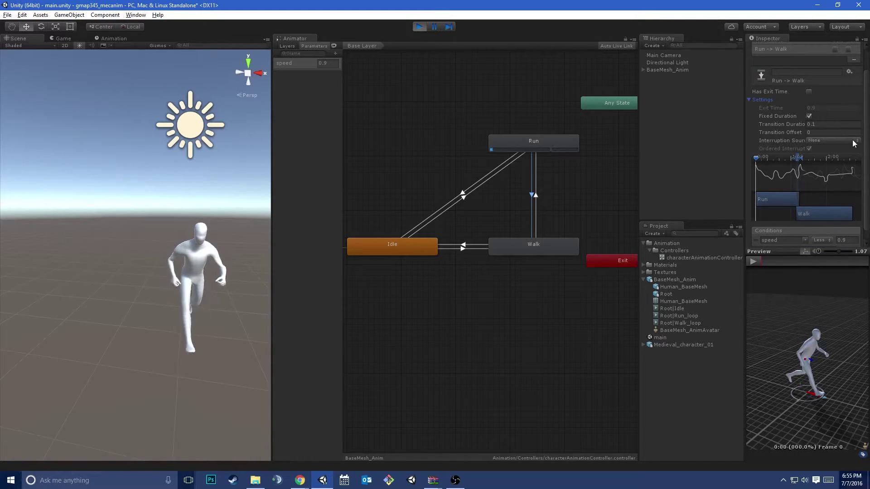
Stop play mode, dock the Animator window alongside the Scene and Game views, and show the Game view
left_click(419, 26)
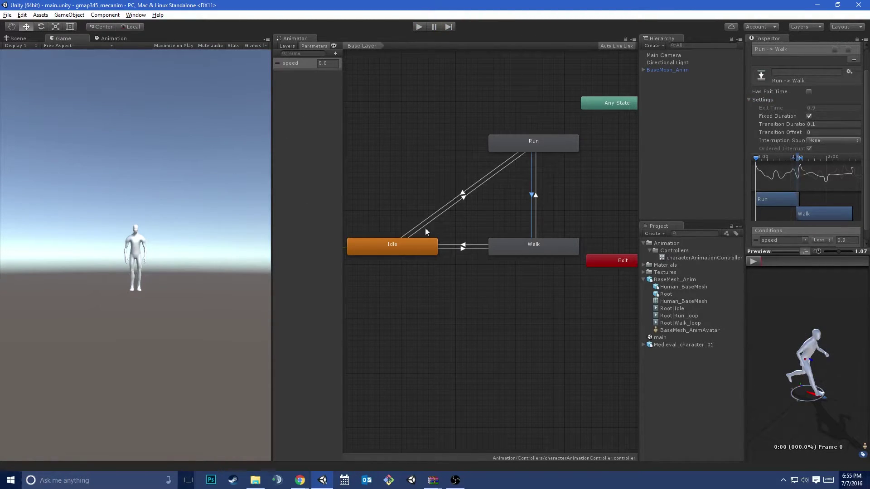
left_click_drag(271, 130, 428, 139)
left_click_drag(447, 41, 181, 40)
left_click(63, 39)
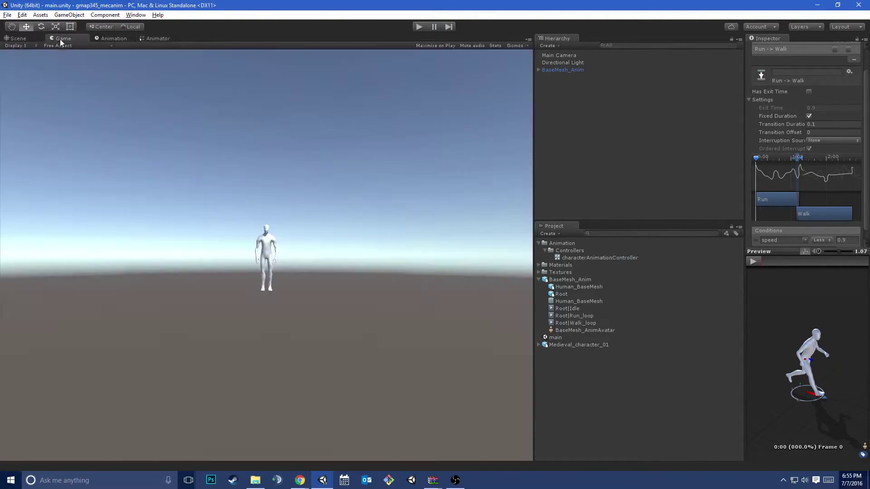
Collapse the Animation folder and BaseMesh_Anim asset in the project, and create a C# script named CharacterController
left_click(559, 72)
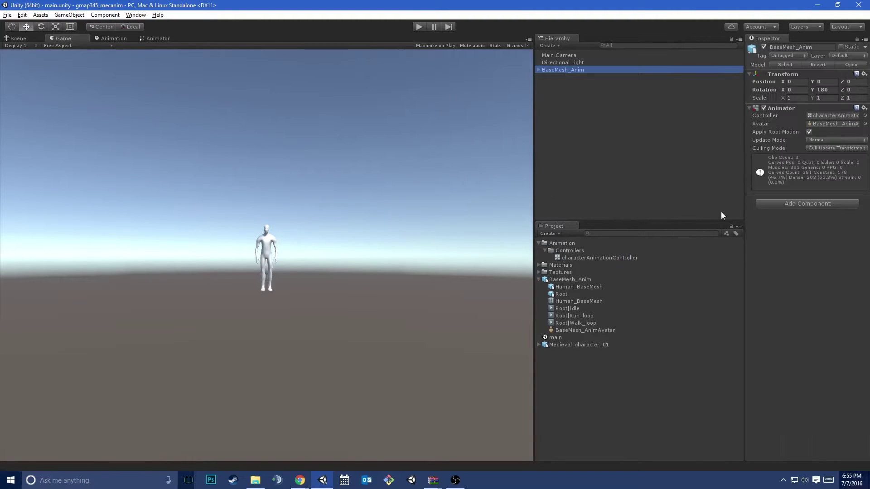
left_click(539, 243)
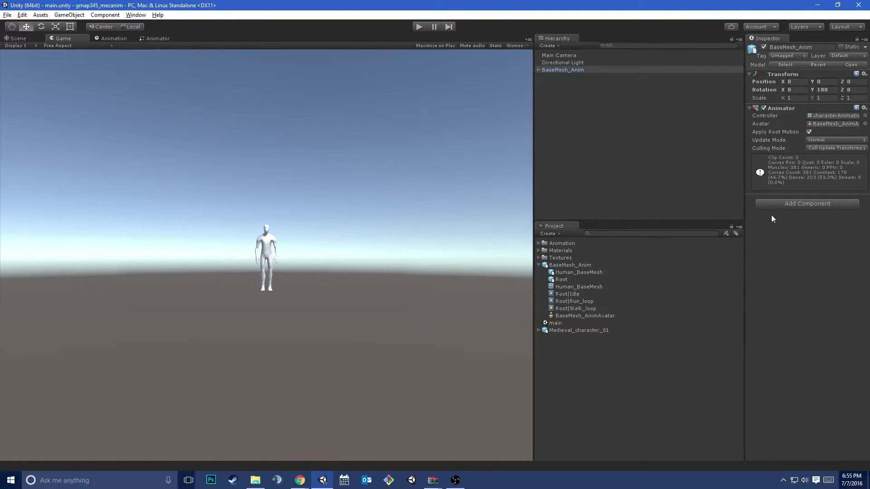
left_click(538, 265)
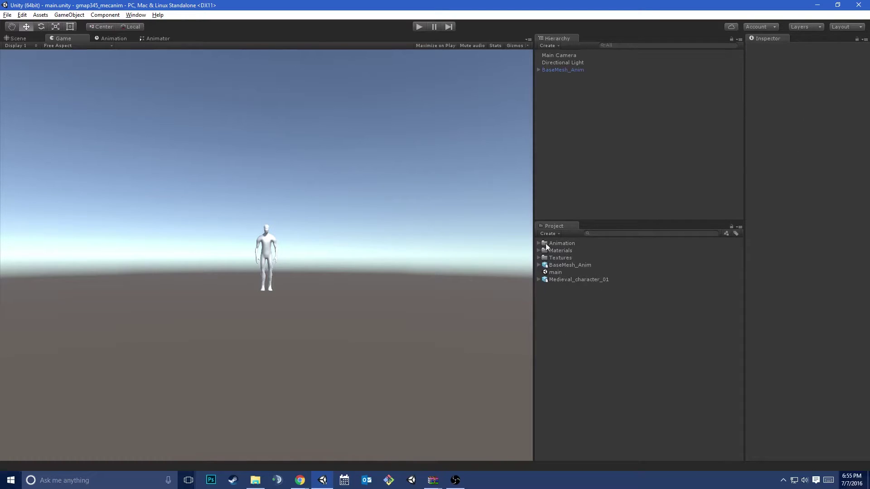
left_click(548, 234)
left_click(564, 229)
type("C")
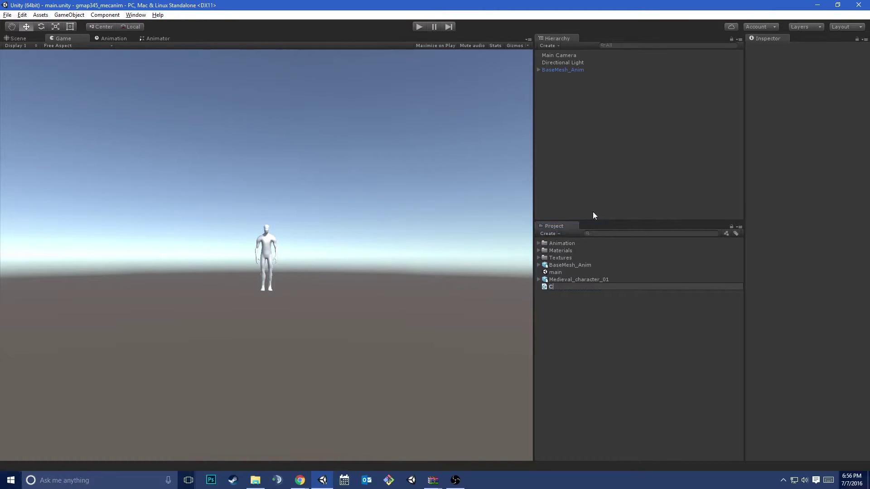
type("haracterController")
key("Return")
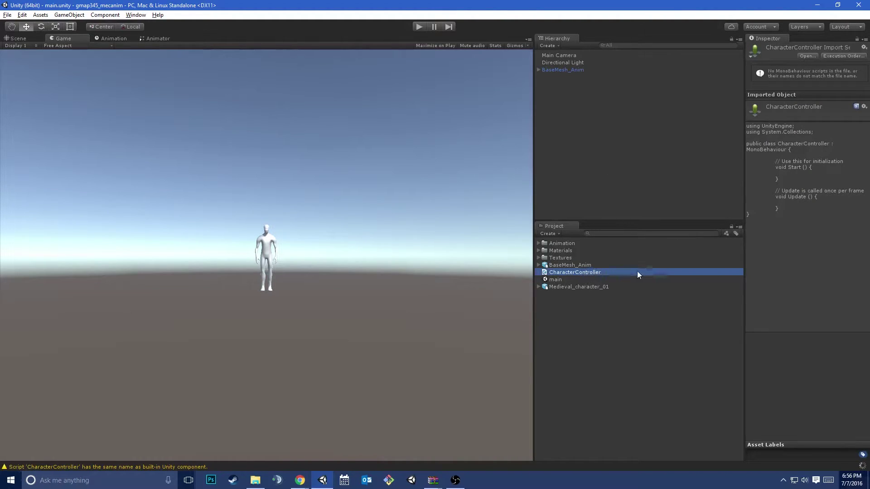
Attach the CharacterController script to BaseMesh_Anim in the scene and open the script in Visual Studio
left_click_drag(684, 272, 587, 70)
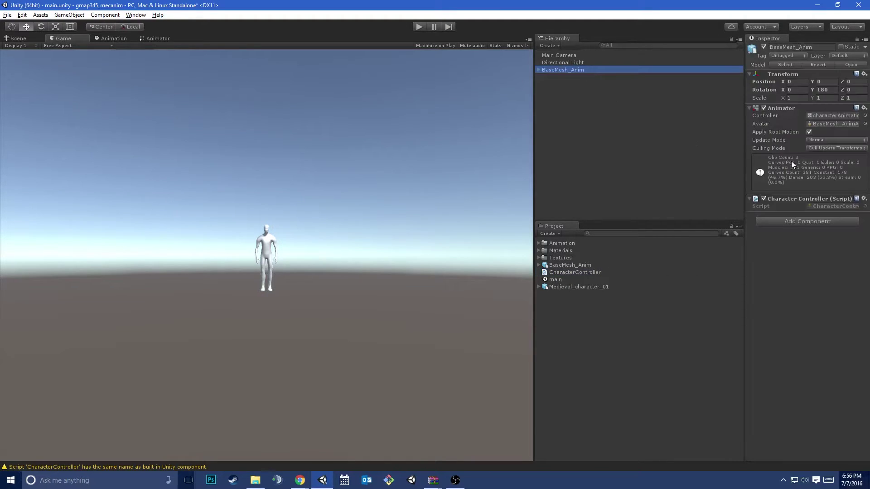
double_click(831, 206)
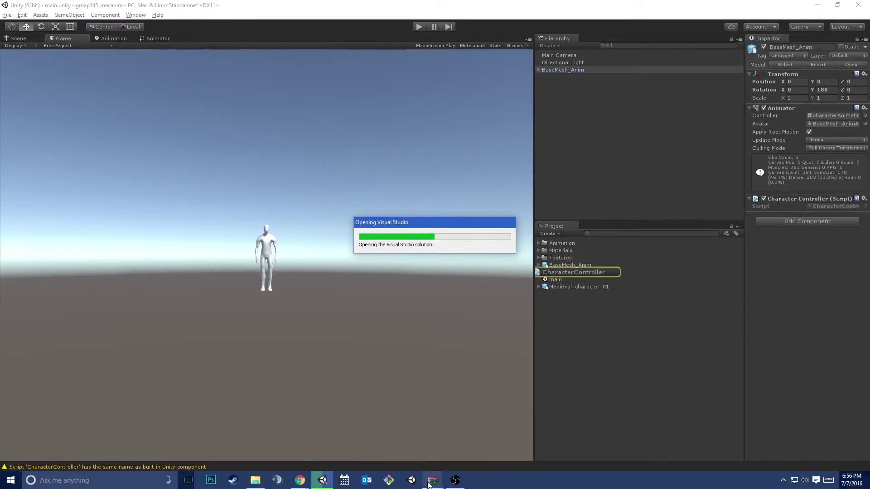
mouse_move(434, 476)
left_click(421, 414)
left_click(473, 415)
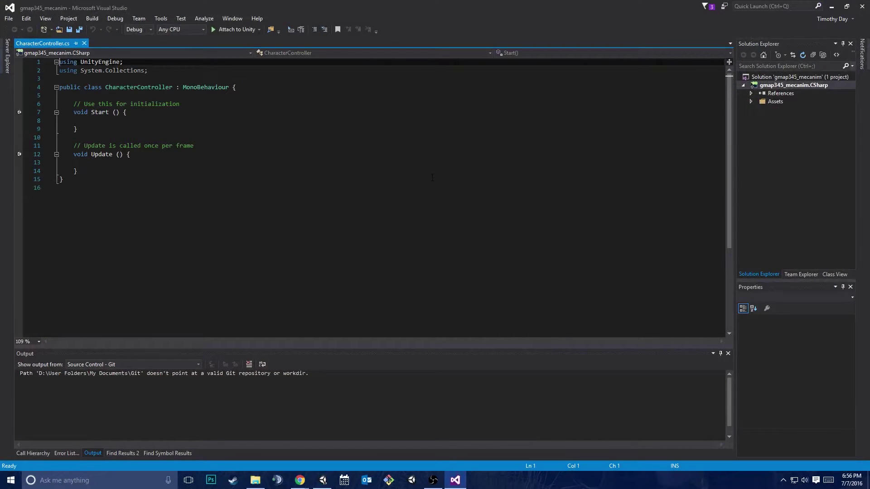
Declare a field "public Animator anim;" at the start of the CharacterController class and save the script
left_click(120, 96)
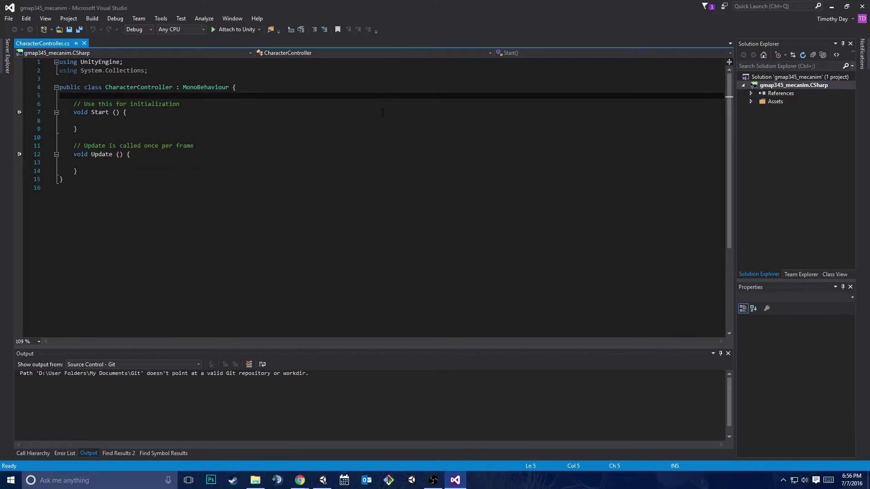
key("alt+Tab")
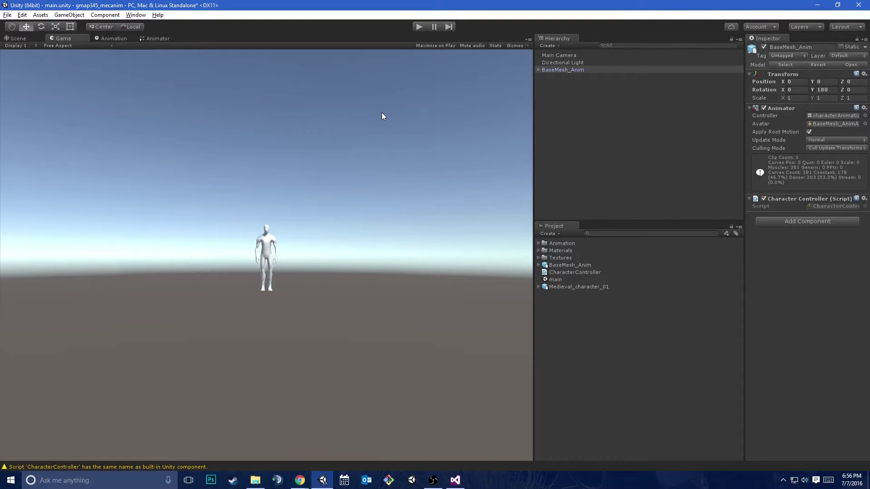
key("alt+Tab")
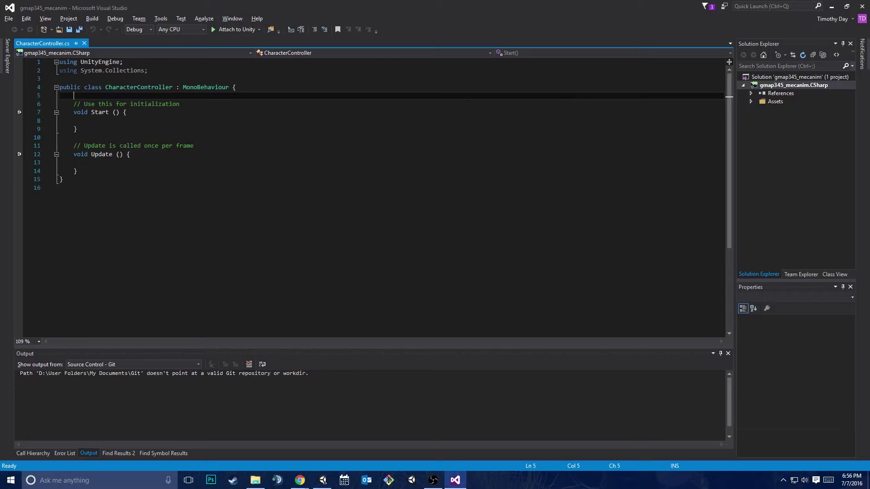
type("public Animat")
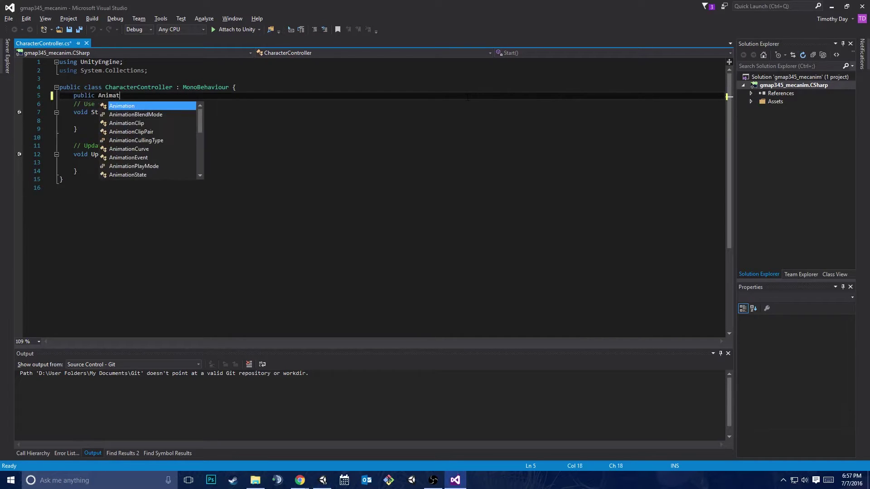
type("or anim")
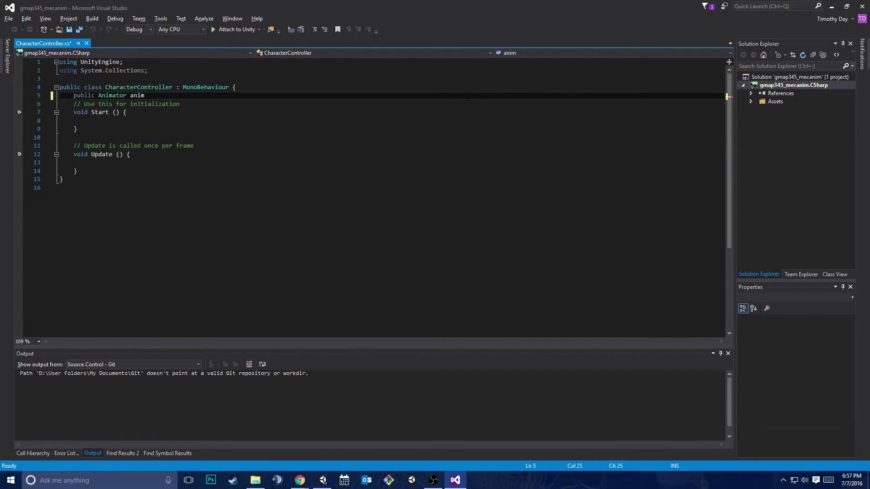
key("ctrl+s")
In Start(), add an "if(anim == null)" block that assigns "anim = GetComponent<Animator>();" and save the script
key("Down")
key("Down")
key("Down")
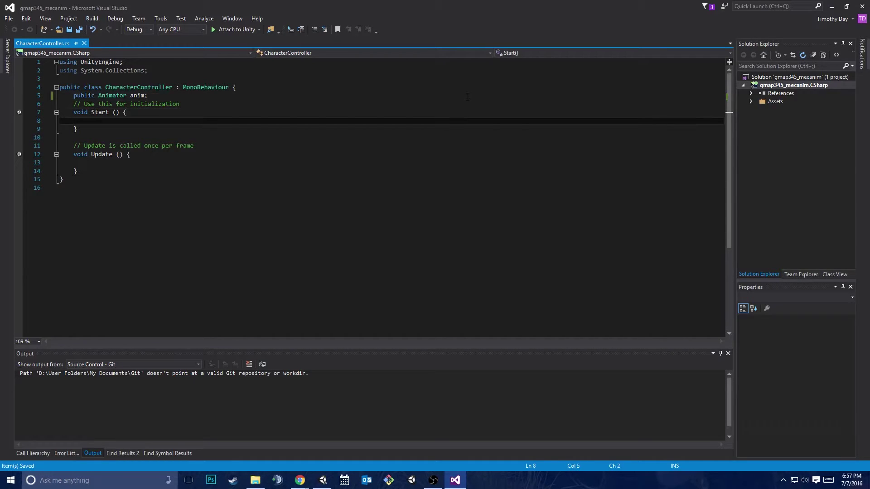
type("if(a")
type("nim == null) ")
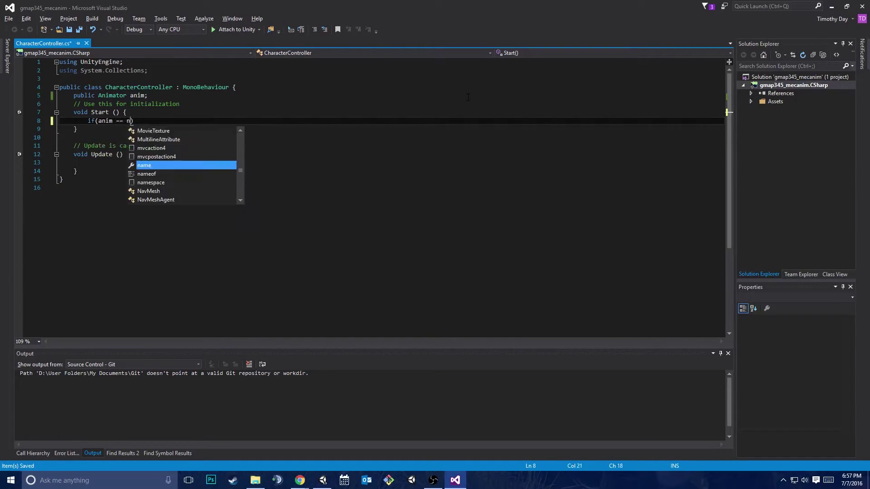
type("{")
key("Return")
type("anim.")
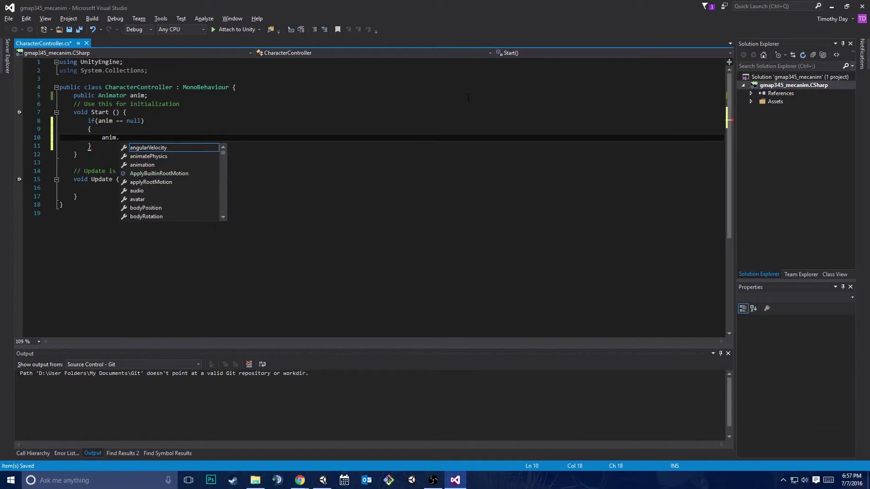
key("BackSpace")
type("= ")
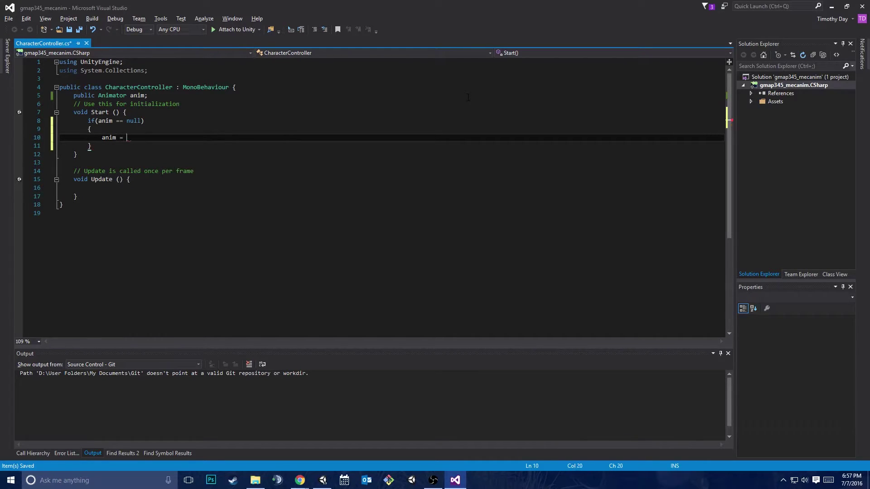
type("GetComponent<Animator")
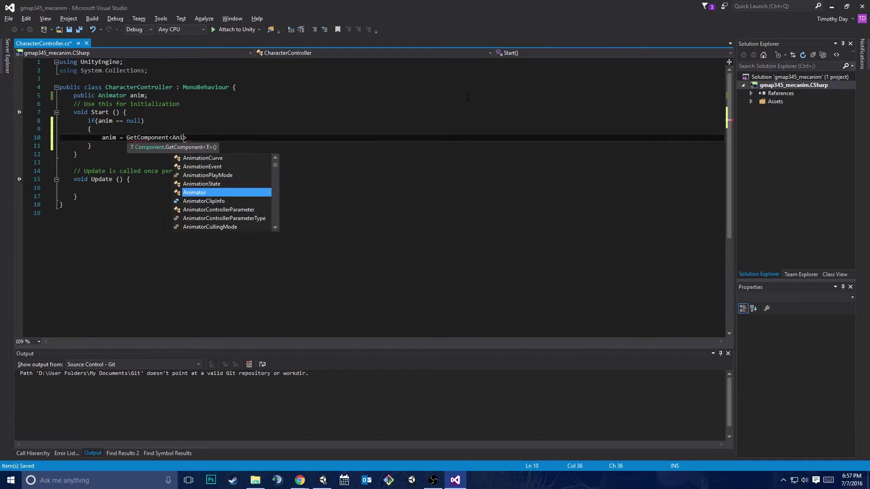
type(">();")
key("ctrl+s")
Switch to Unity and briefly play the scene to check the script's Anim reference on BaseMesh_Anim
key("alt+Tab")
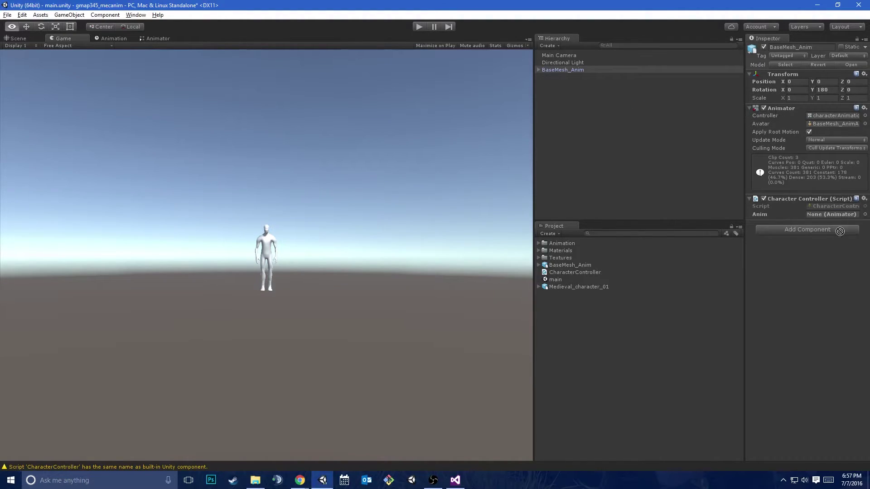
left_click(418, 27)
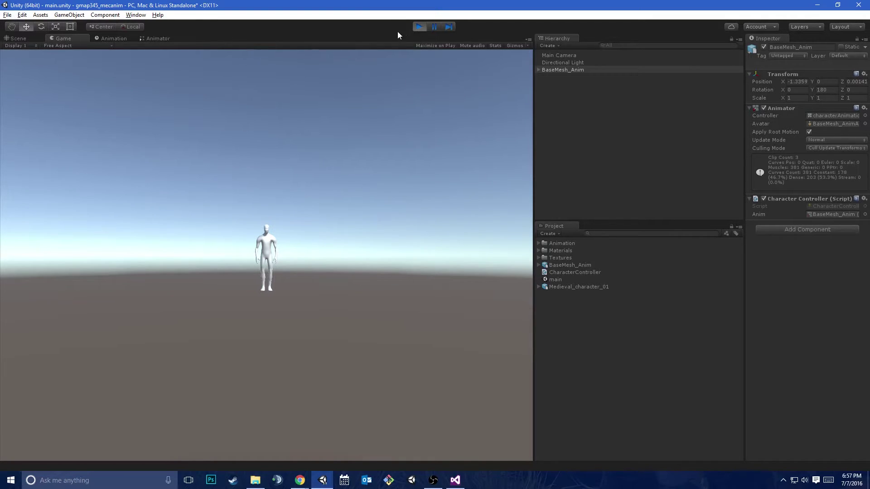
left_click(420, 27)
In the Scene view, set BaseMesh_Anim's Y rotation to 0
left_click(559, 55)
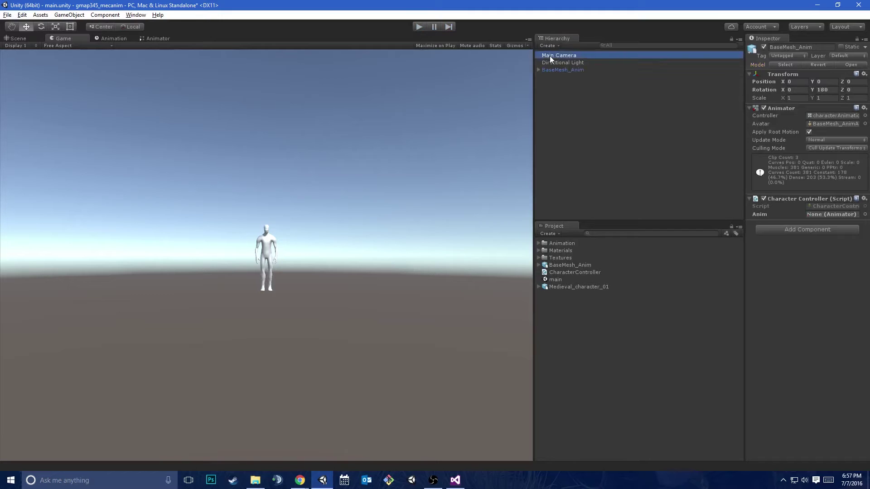
left_click(36, 38)
scroll(252, 243, "down", 10)
right_click_drag(252, 243, 363, 256)
scroll(363, 257, "down", 2)
left_click(557, 71)
left_click(828, 90)
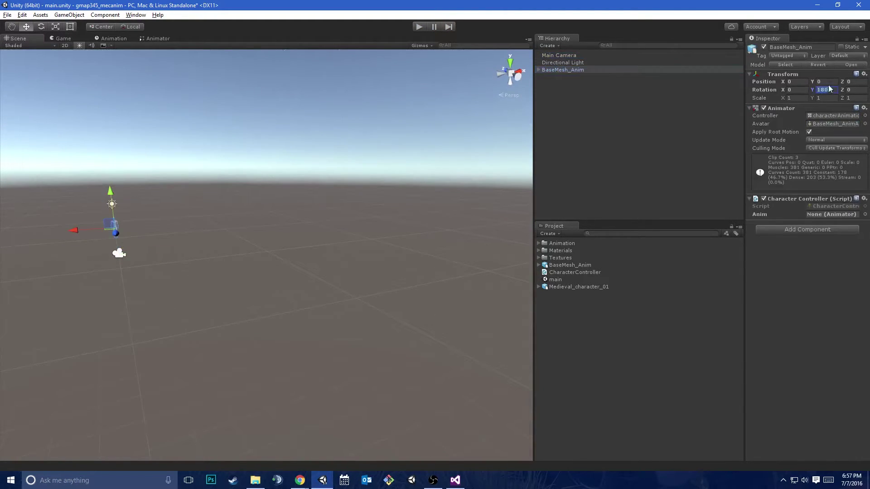
type("0")
Place the Main Camera behind the character's shoulder at about X 0.44, Y 1.59, Z -1.43, tilted about 7.35° on X, using Global handles
left_click(562, 55)
left_click(859, 73)
type("-2")
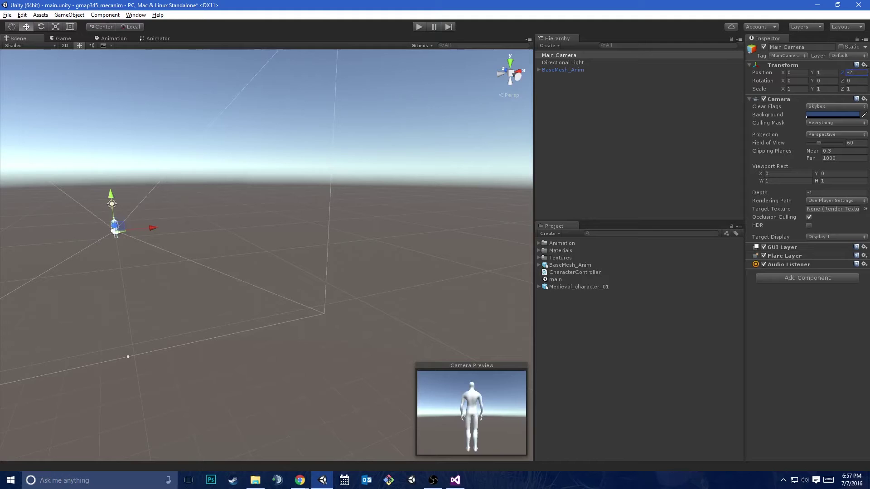
left_click_drag(252, 180, 332, 256, "alt")
mouse_move(301, 224)
left_mouse_down()
mouse_move(300, 209)
mouse_move(309, 211)
left_mouse_up()
key("e")
key("w")
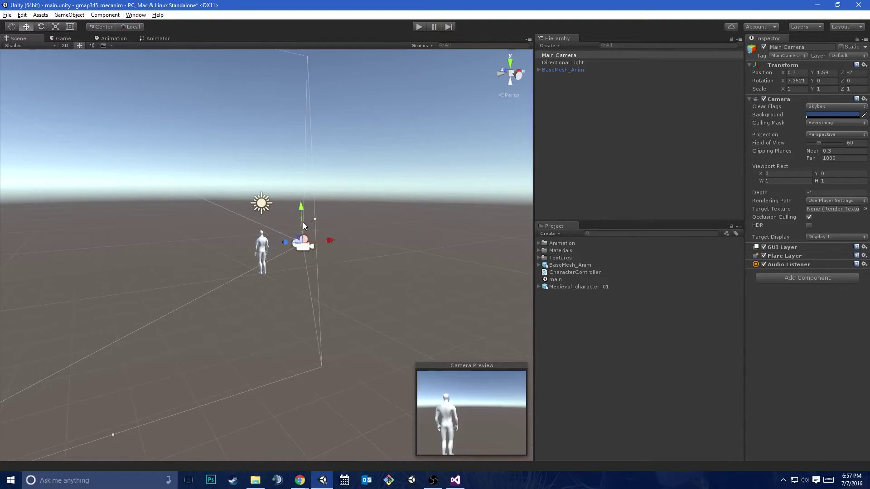
left_click(127, 27)
left_click_drag(284, 237, 317, 238)
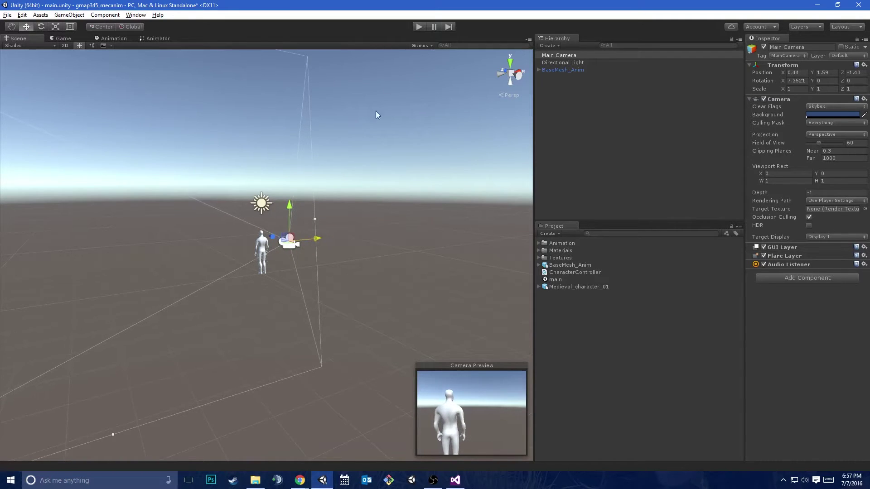
Play the scene to check the new camera framing and the active Animator state, and stop it
left_click(418, 26)
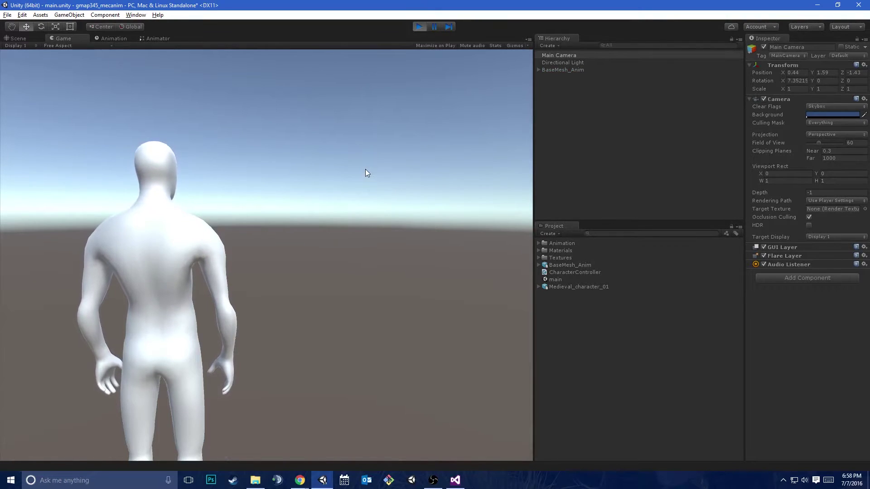
left_click(157, 39)
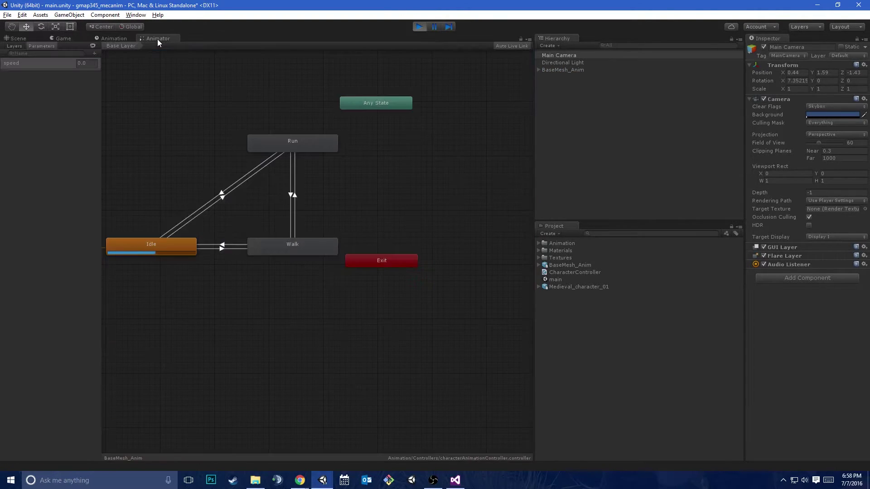
left_click(73, 37)
left_click(420, 26)
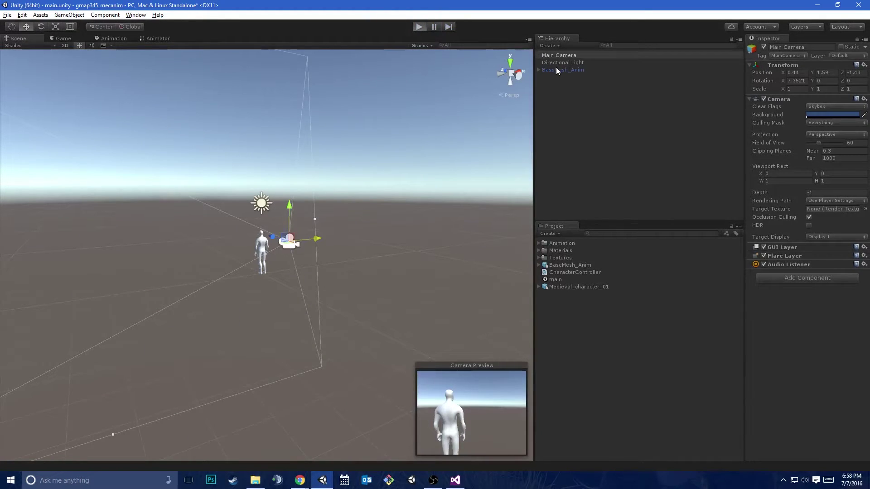
Play the scene again, inspect which object BaseMesh_Anim's Anim field references, and stop play mode
key("ctrl+p")
left_click(556, 69)
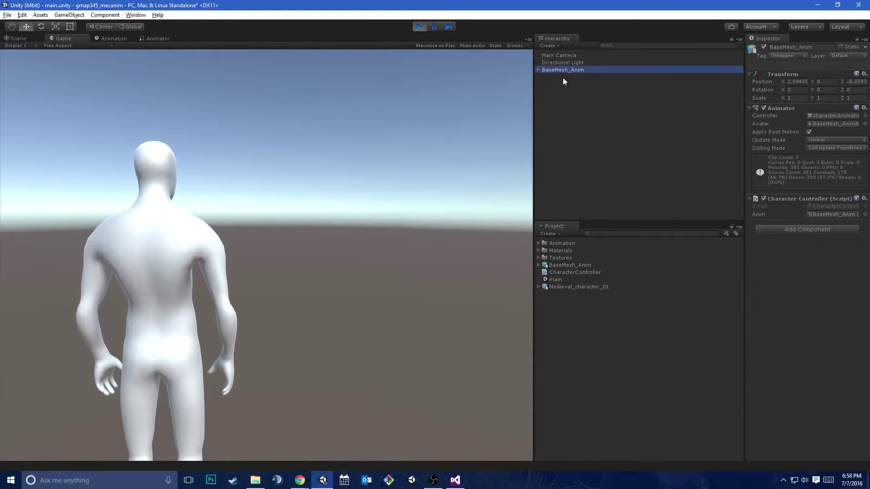
left_click(832, 214)
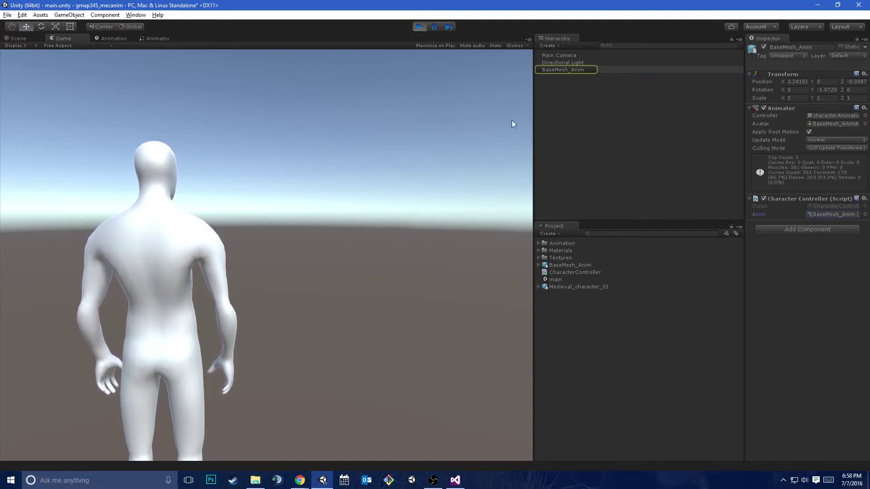
left_click(418, 27)
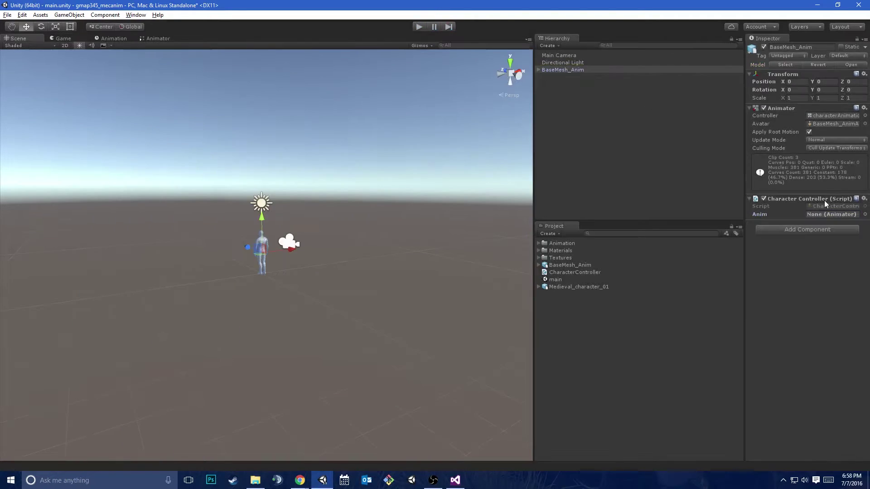
In Visual Studio, comment Update(): "if w is held, let's run", "is shift and w is held, let's walk", "otherwise idle", and save the script
left_click(463, 482)
left_click(100, 188)
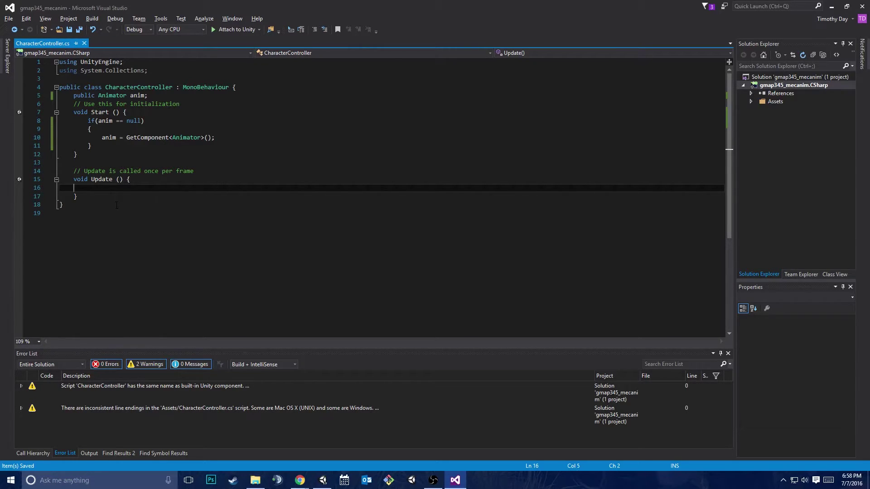
type("// if w is held, let's run")
key("Return")
type("// is")
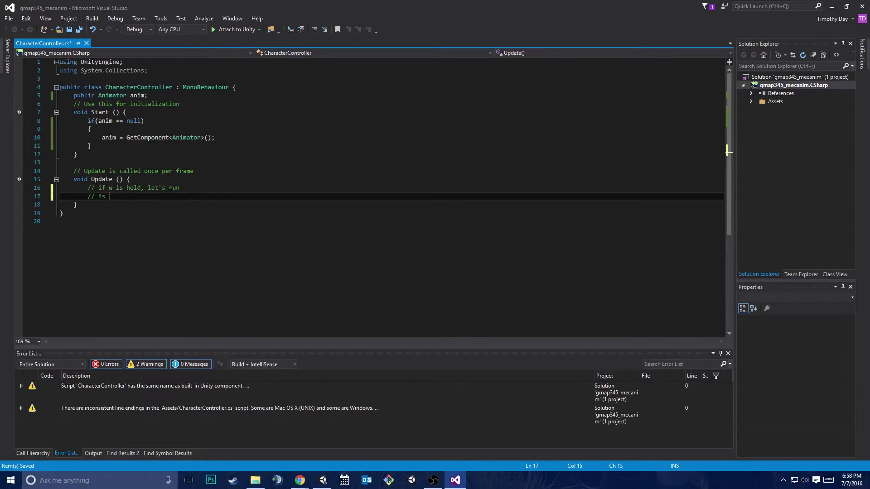
type(" shift and w is held, let's walk")
key("Return")
type("// otherwise idle")
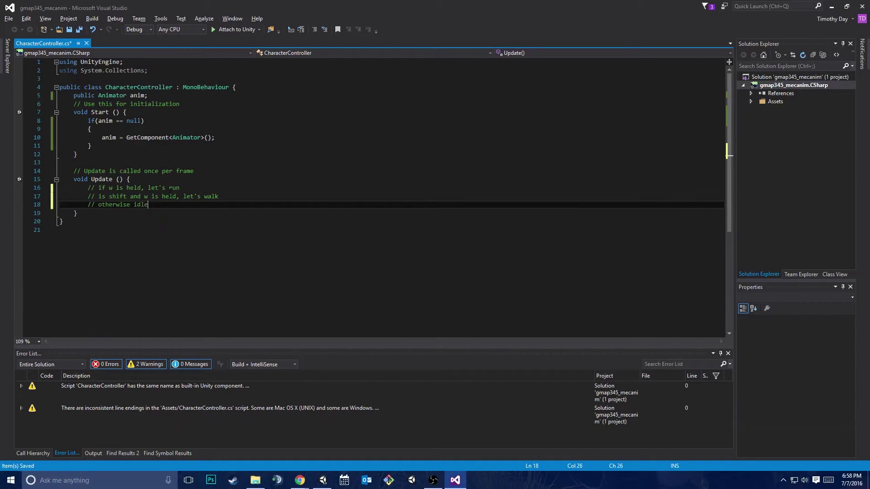
key("ctrl+s")
Declare float speed = 0f; below the comments in Update() and save the script
key("Return")
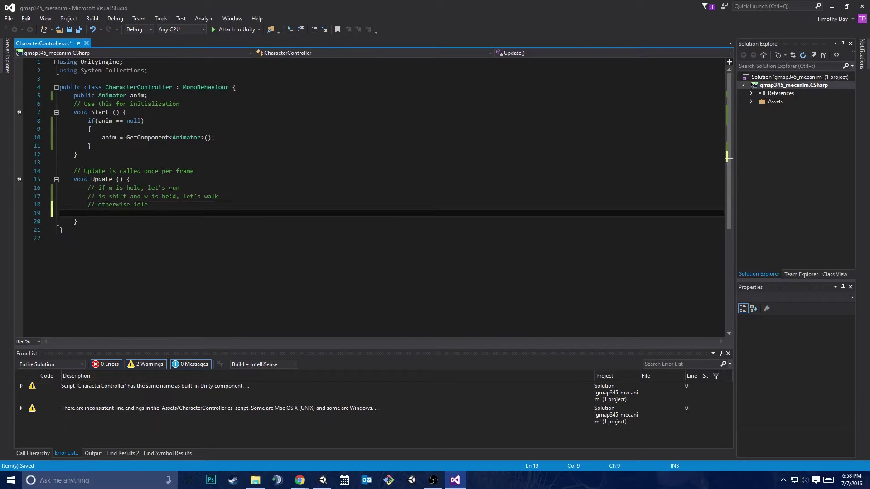
type("float sp")
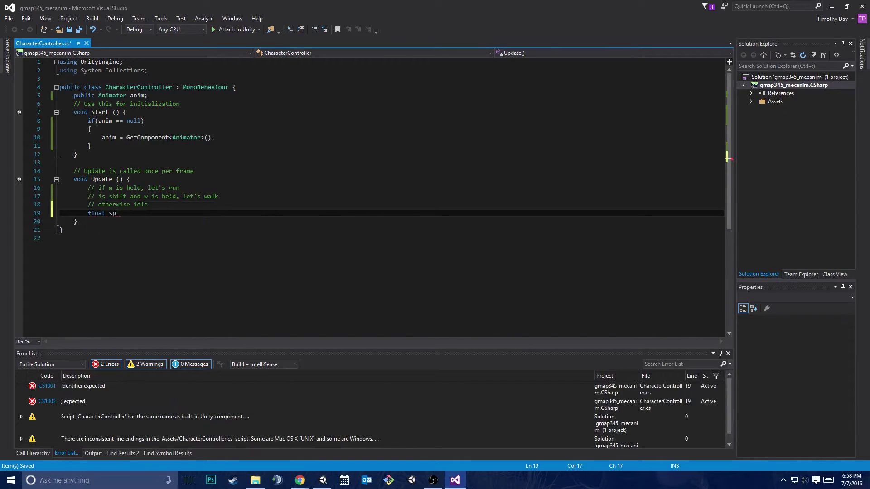
type("eed = 0f;")
key("ctrl+s")
Below the speed declaration, add an if block with the condition Input.GetKeyDown(KeyCode.W) and an empty body
key("Return")
type("if(Input.Get")
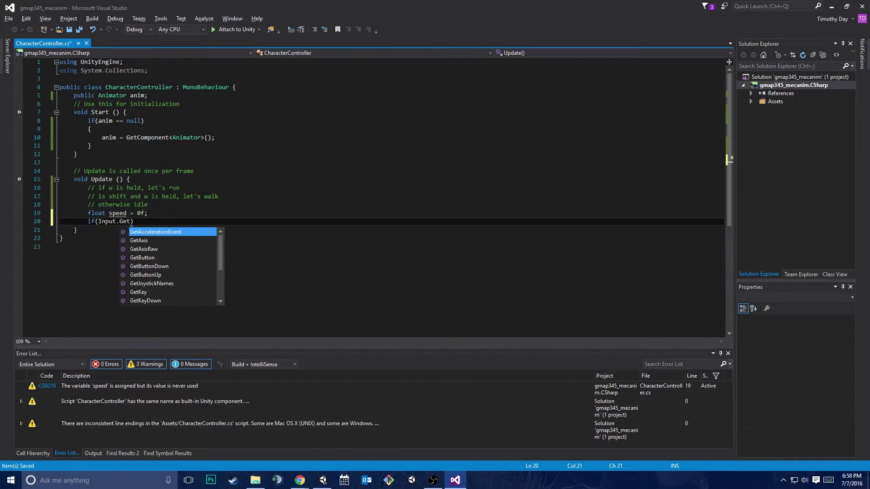
type("KeyDown(KeyCode.W")
key("Escape")
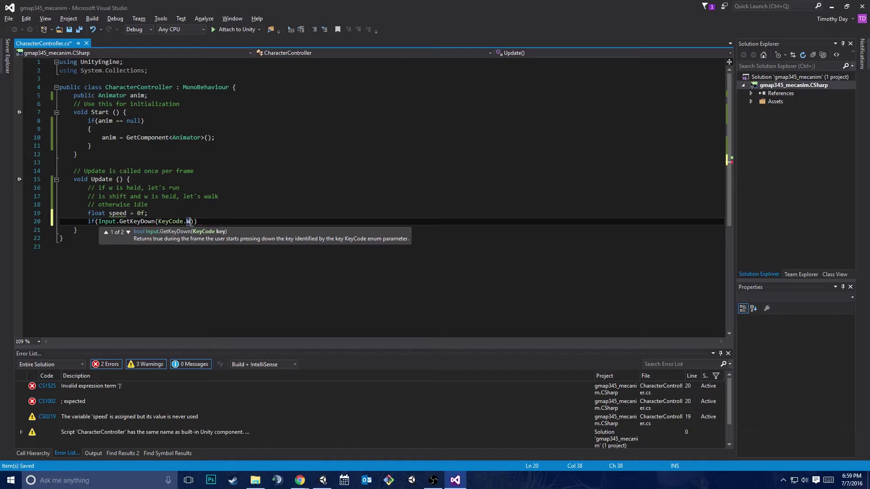
key("ctrl+s")
key("End")
key("Return")
type("{")
key("Return")
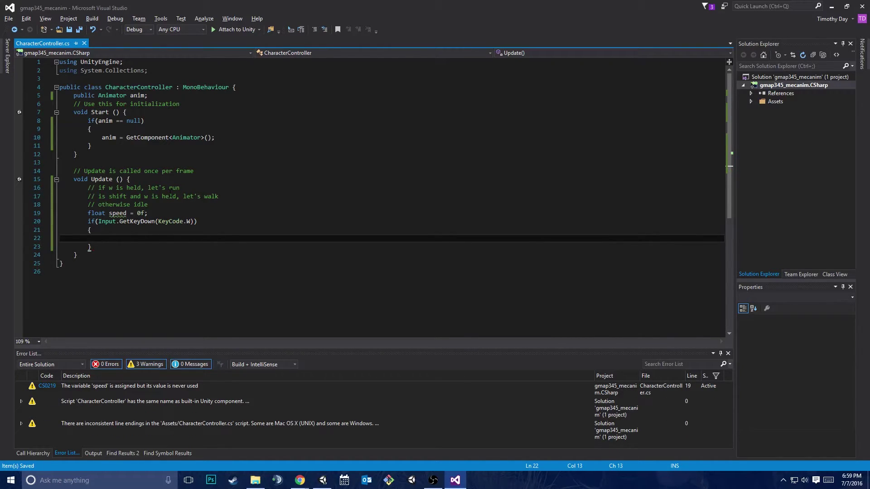
Add a blank line after the W-key block, set speed = .11f; inside the block, and save
key("Down")
key("Return")
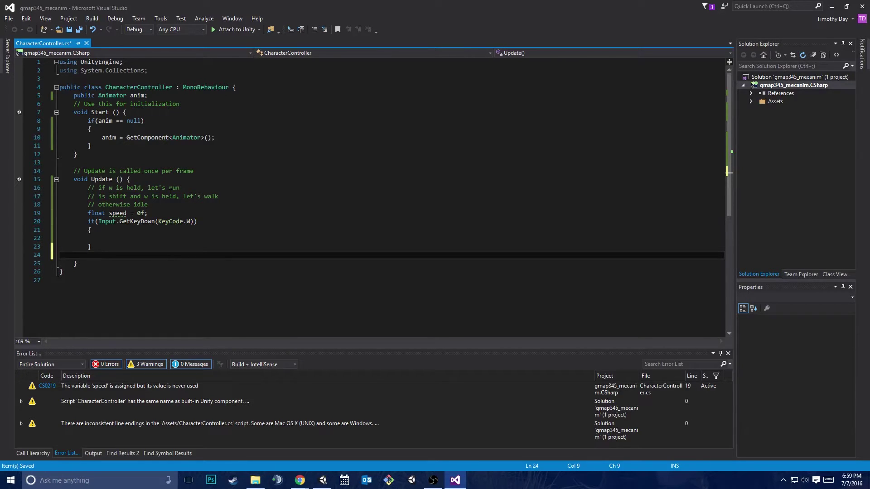
key("Up")
key("Up")
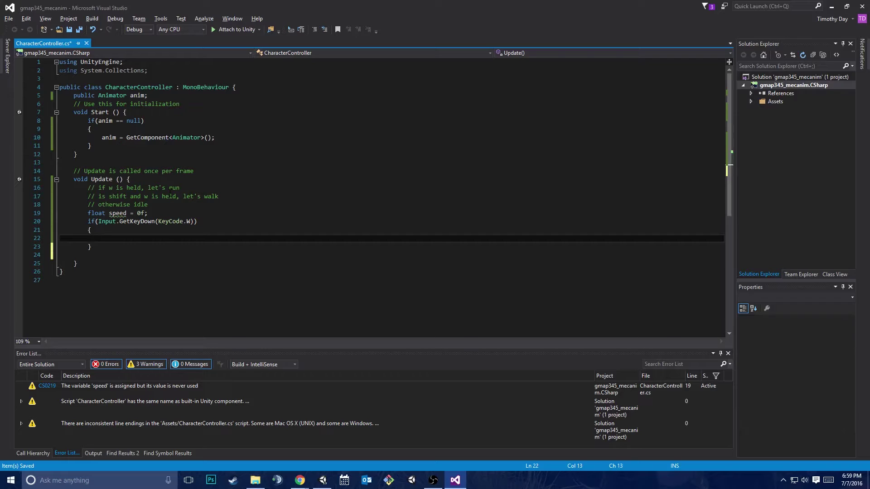
type("speed = .11f;")
key("ctrl+s")
Inside the W-key block, nest an if on Input.GetKey(KeyCode.LeftShift) that sets speed = .91f;, and save the script
key("Return")
type("if")
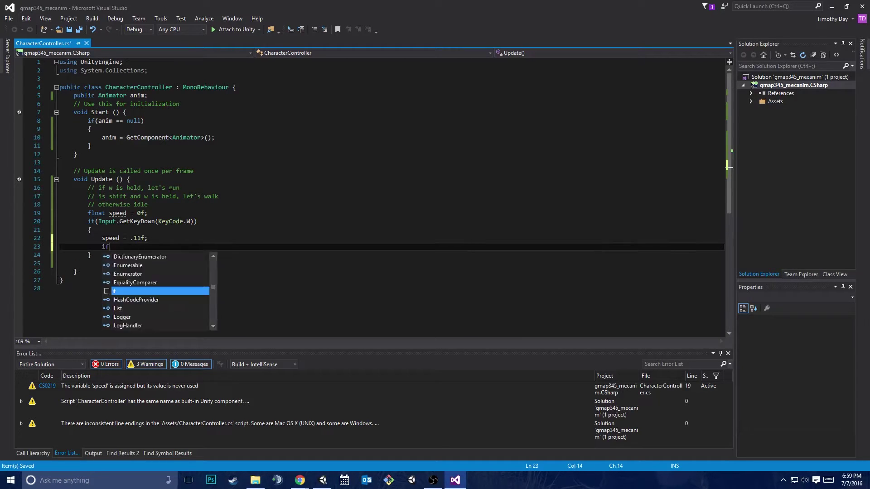
type("(Input.Get")
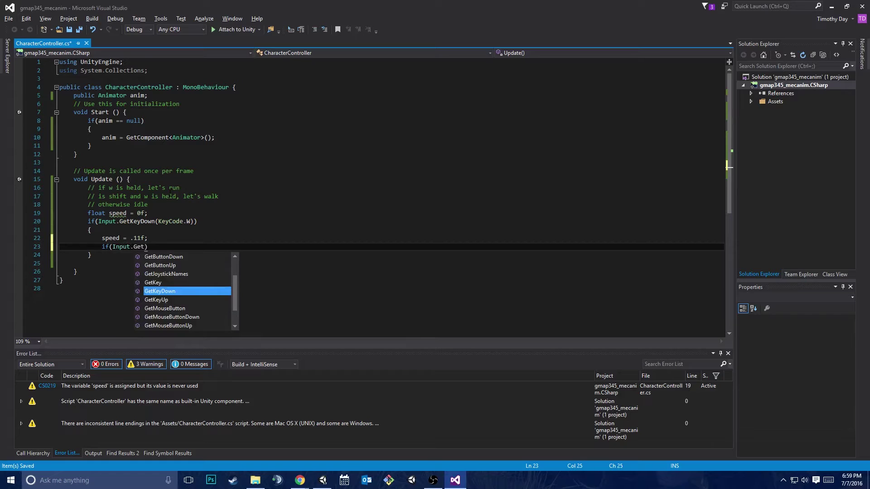
key("Up")
type("(KeyCode.LeftSh")
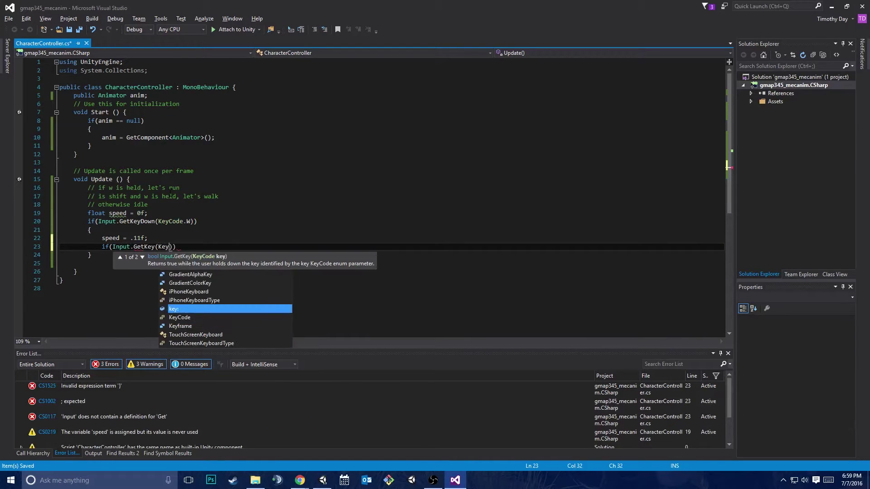
type("ift")
key("Tab")
type("))")
key("Return")
type("{")
key("Return")
type("speed = .91f;")
key("ctrl+s")
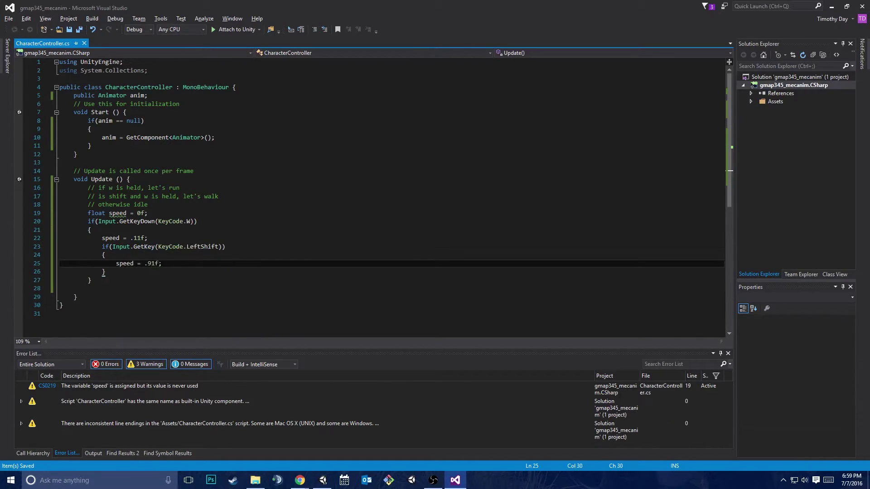
Change the W-key condition from GetKeyDown to Input.GetKey so it responds while the key is held
left_click(157, 221)
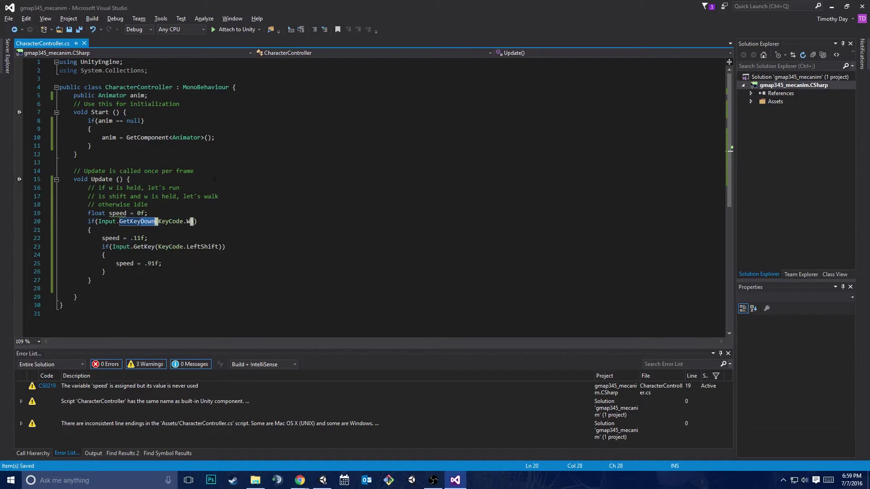
key("BackSpace")
key("BackSpace")
key("BackSpace")
key("BackSpace")
Begin an anim.SetFloat() call below the if block at the end of Update() and browse the method's overloads
left_click(148, 278)
key("Down")
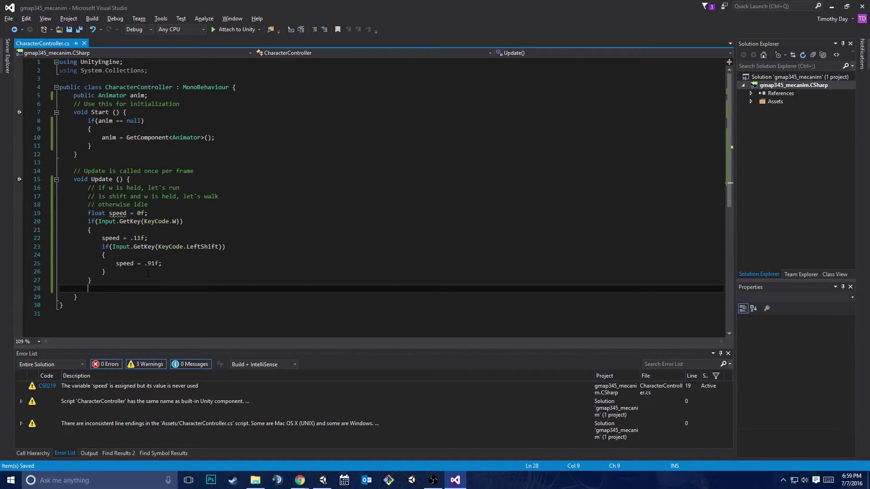
key("Return")
type("a")
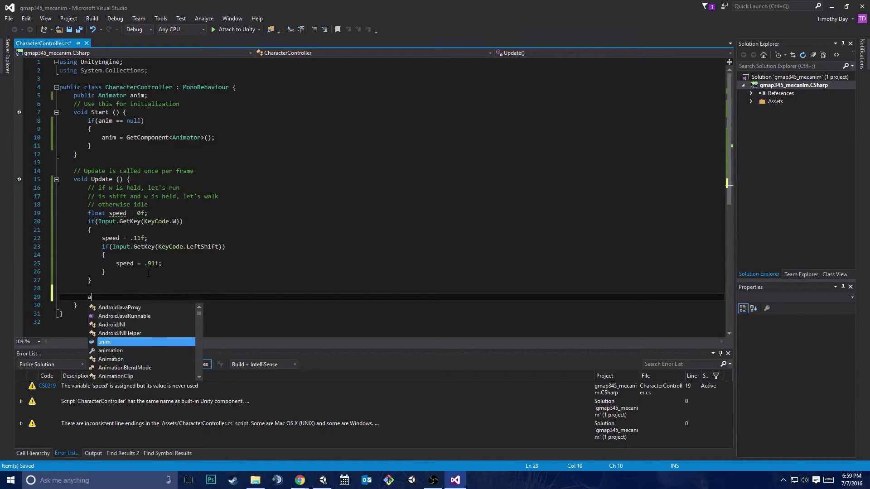
type("nim.")
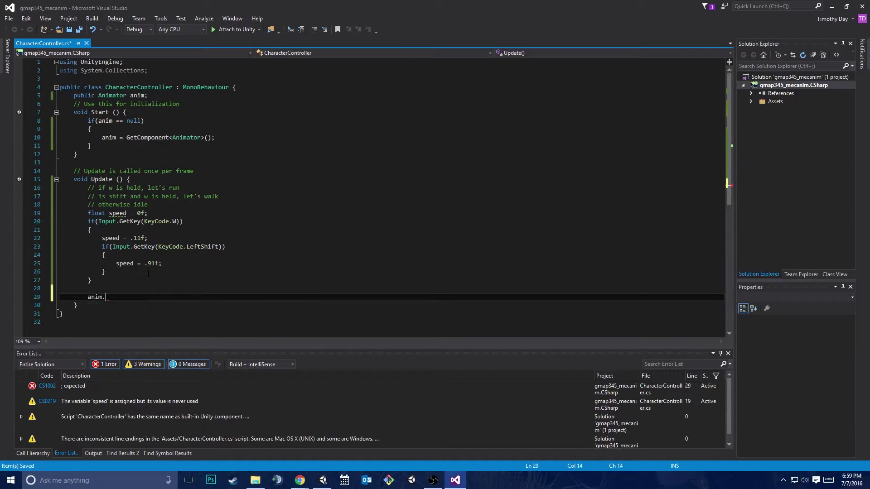
type("set")
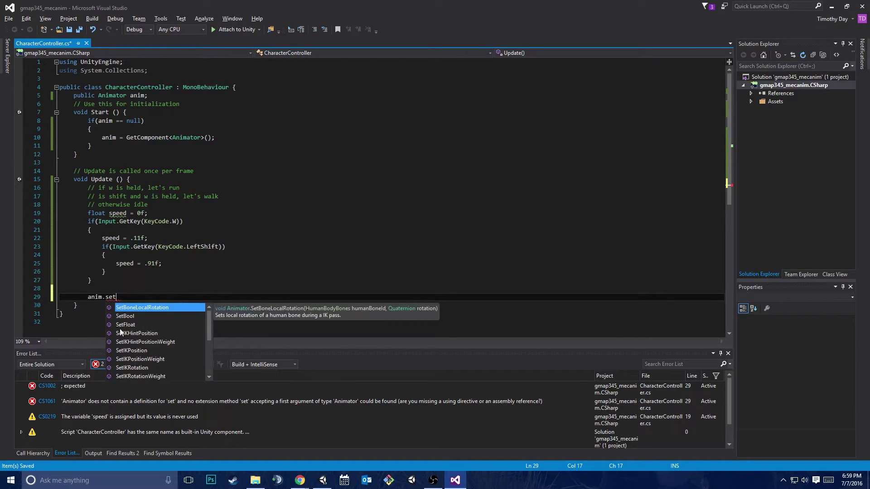
double_click(126, 325)
type("(")
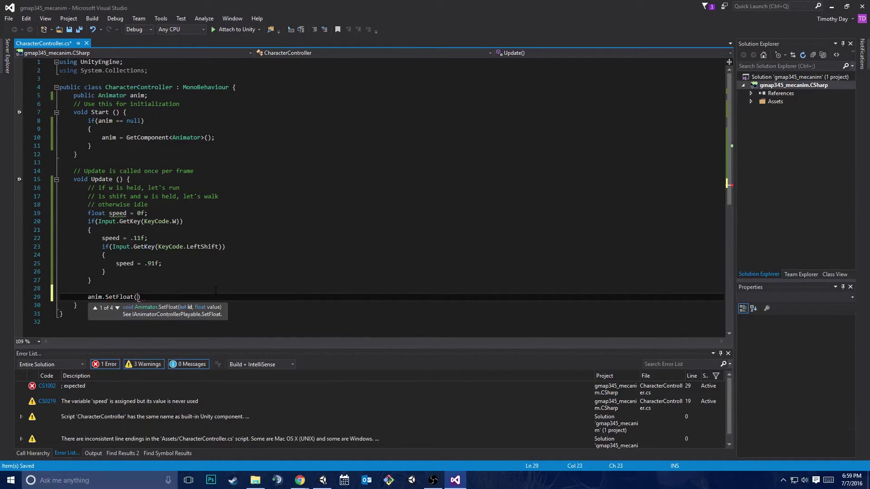
key("Down")
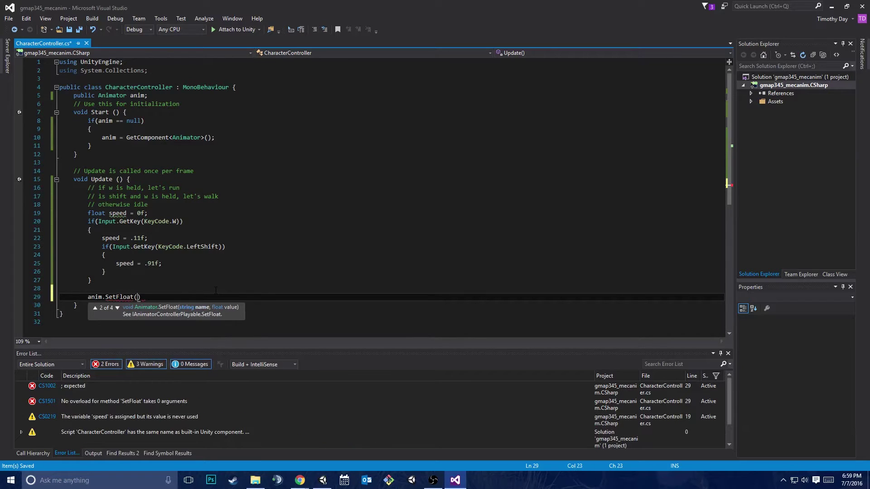
key("Down")
key("Down")
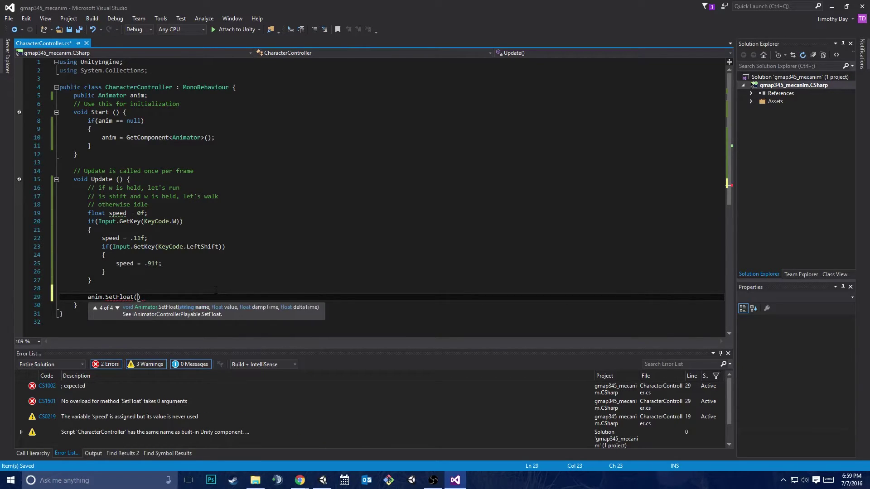
key("Up")
key("Up")
key("Up")
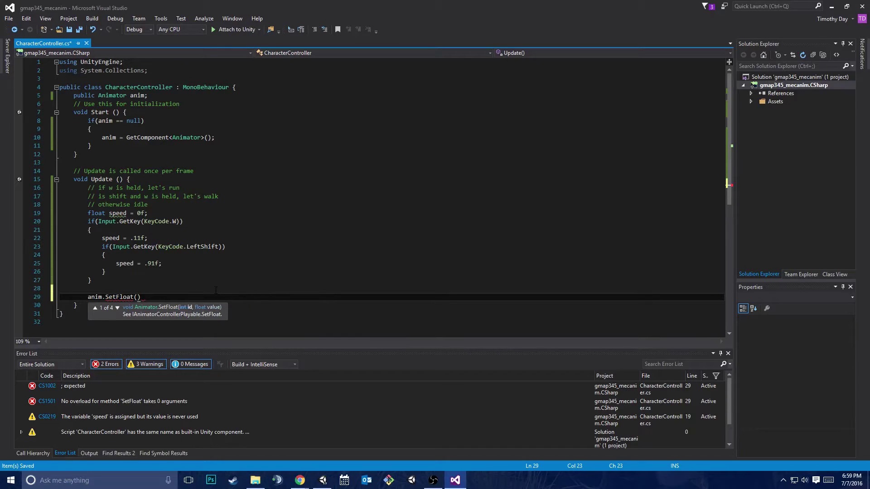
Switch to Unity and check the exact name of the float parameter in the character's Animator
key("alt+Tab")
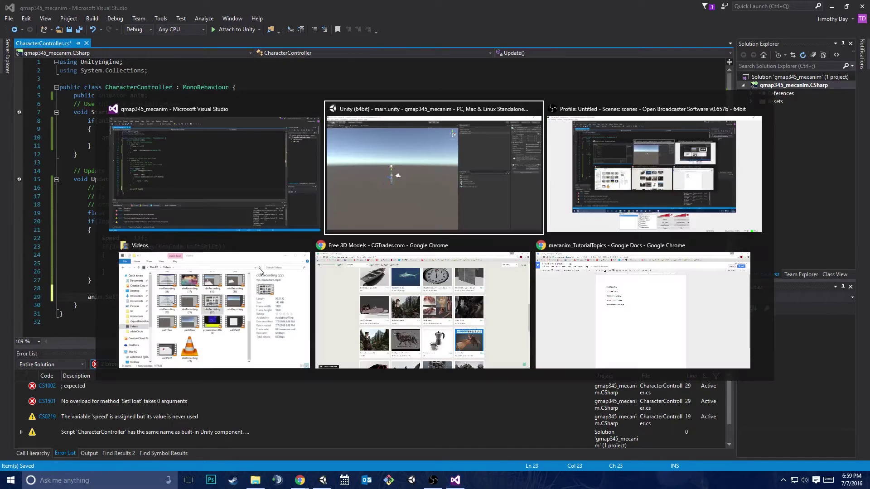
left_click(148, 40)
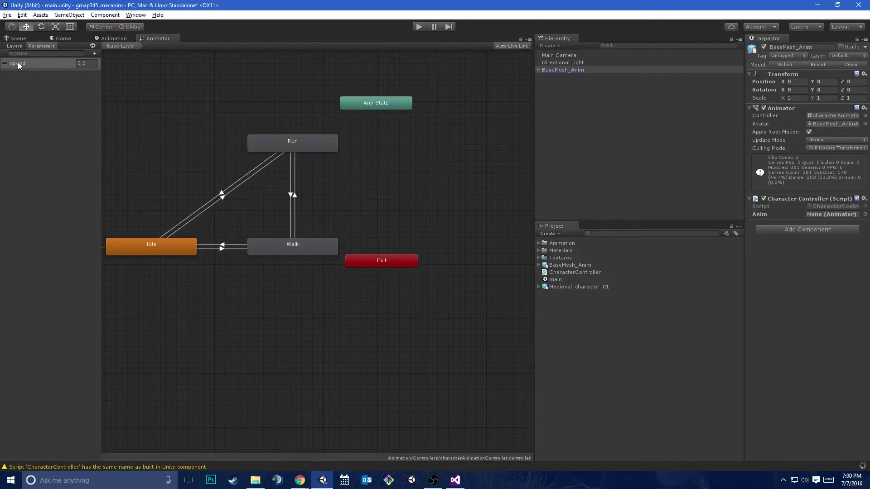
left_click(40, 47)
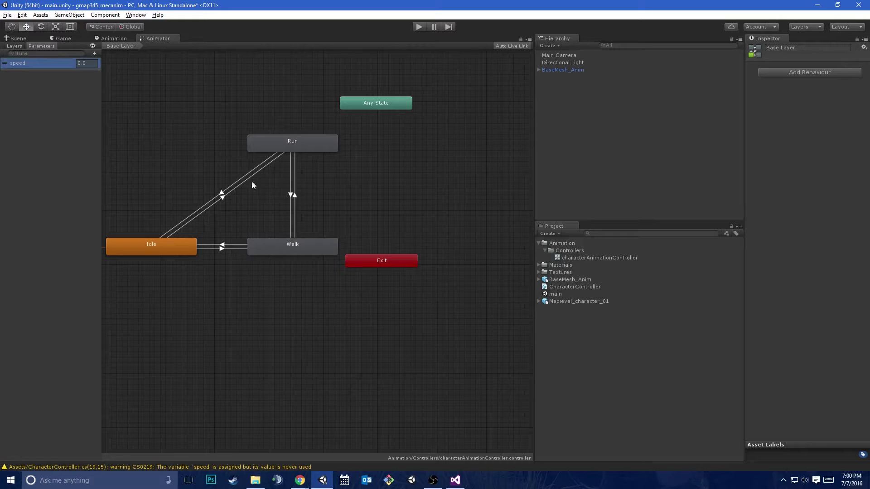
Back in Visual Studio, complete the call as anim.SetFloat("speed", speed); and save the script
key("alt+Tab")
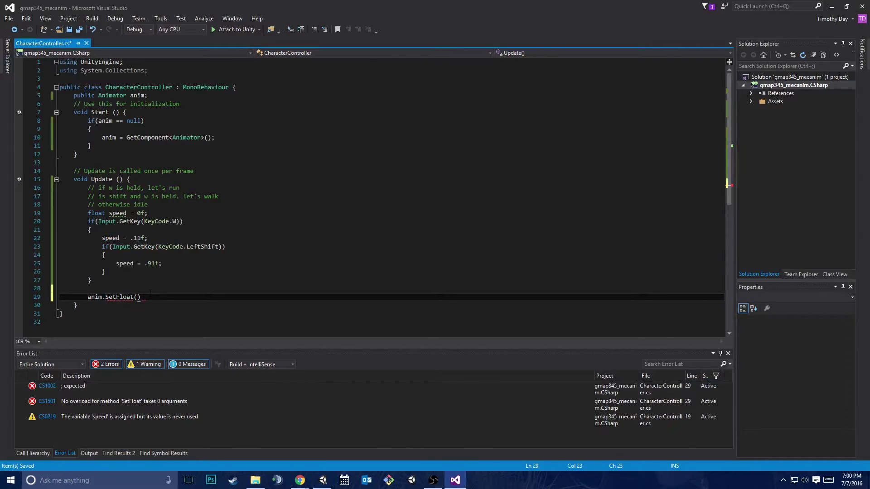
type("\"speed\"")
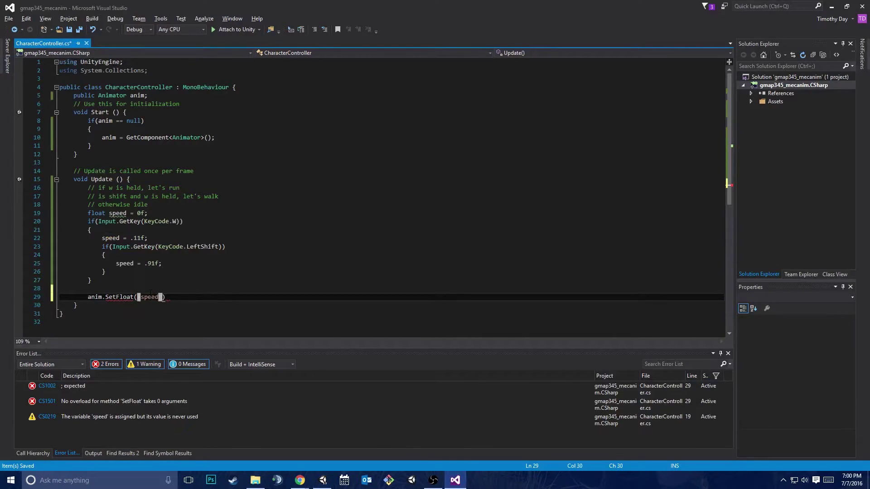
type(", speed")
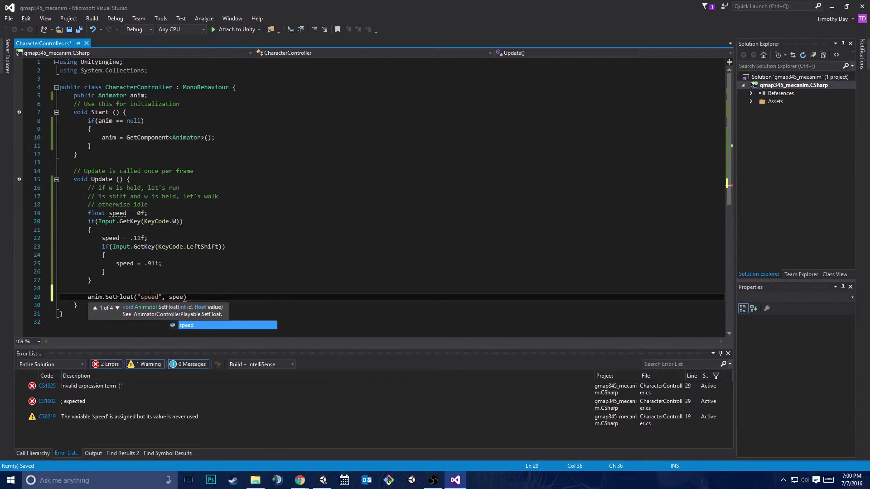
type(");")
key("ctrl+s")
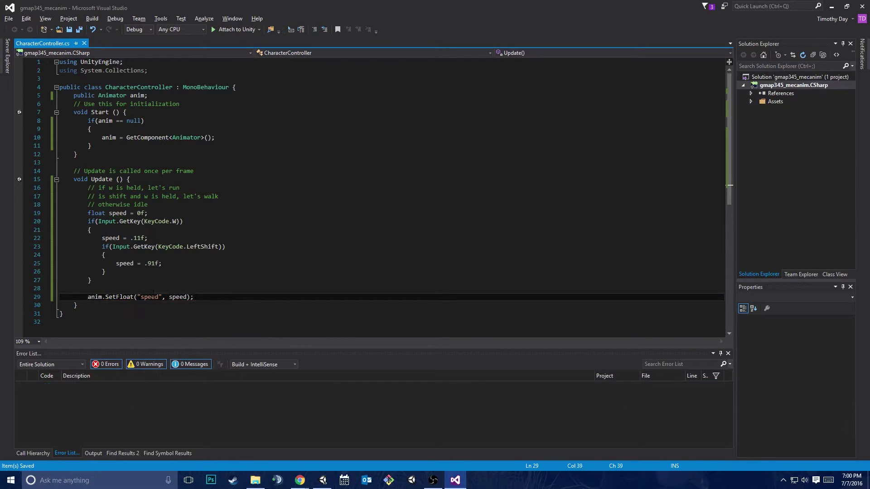
In Unity, play the scene in the Game view to test the character's keyboard-driven movement, and stop it
left_click(323, 442)
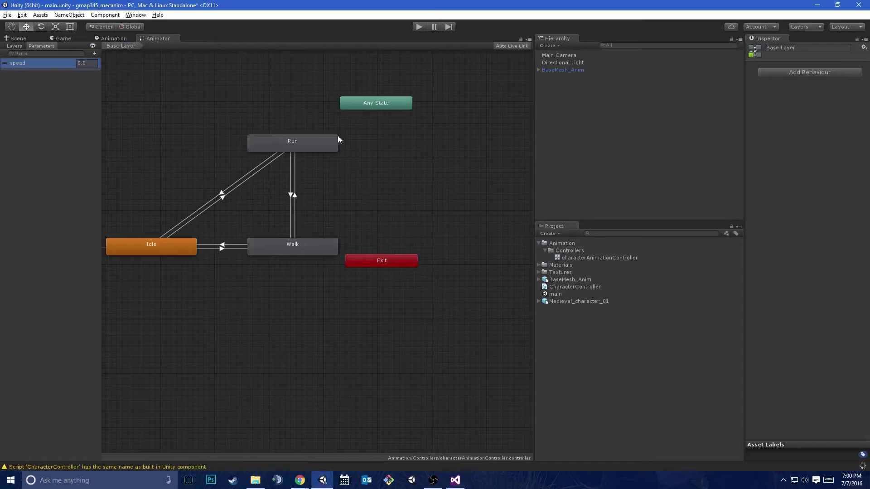
left_click(51, 38)
left_click(418, 25)
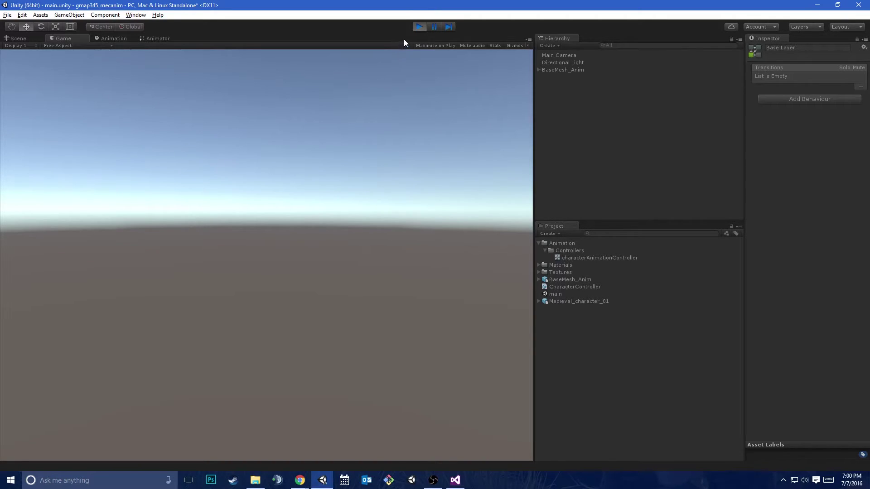
left_click(421, 26)
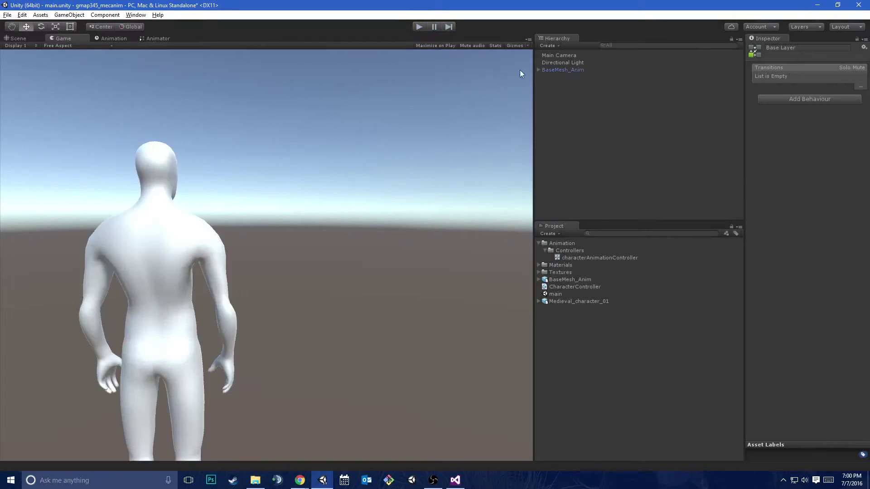
Make the Main Camera a child of BaseMesh_Anim and play the scene to test the camera following the character
left_click(550, 63)
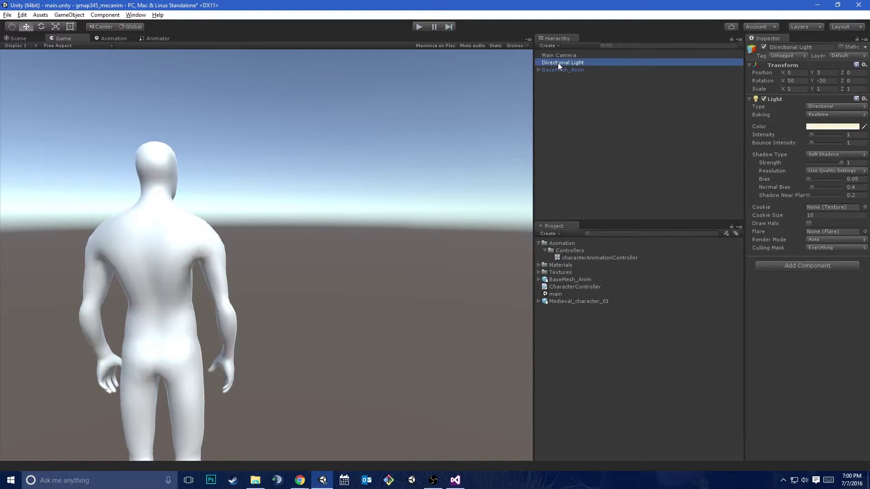
left_click(557, 55)
left_click_drag(552, 56, 552, 73)
left_click(419, 28)
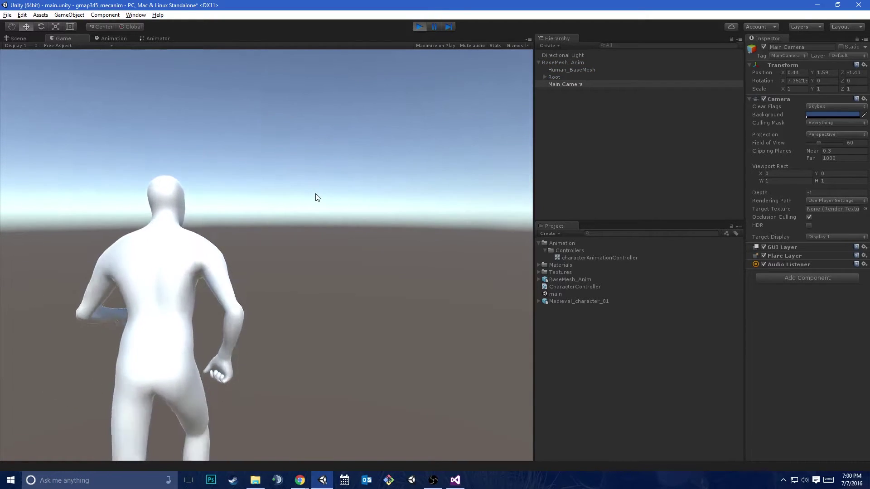
Stop playback, move the Main Camera out of BaseMesh_Anim to the hierarchy's top level, and play the scene briefly to test the character's movement
left_click(418, 27)
left_click_drag(569, 87, 595, 60)
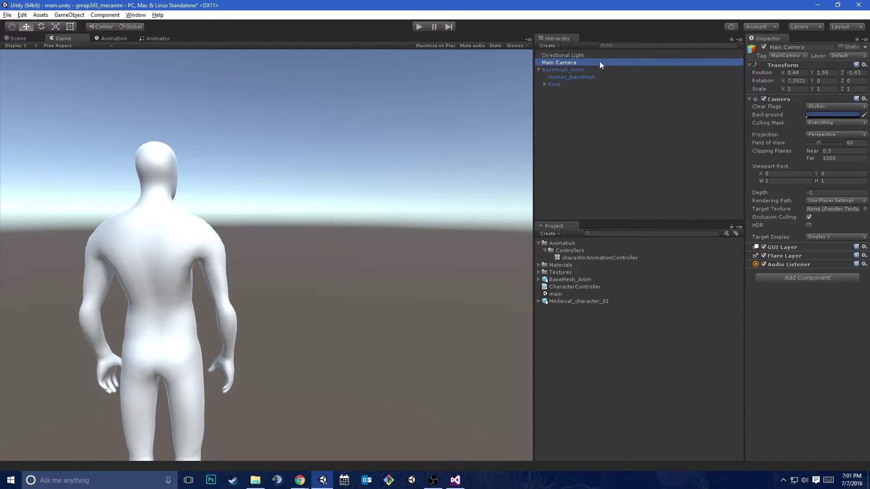
key("ctrl+p")
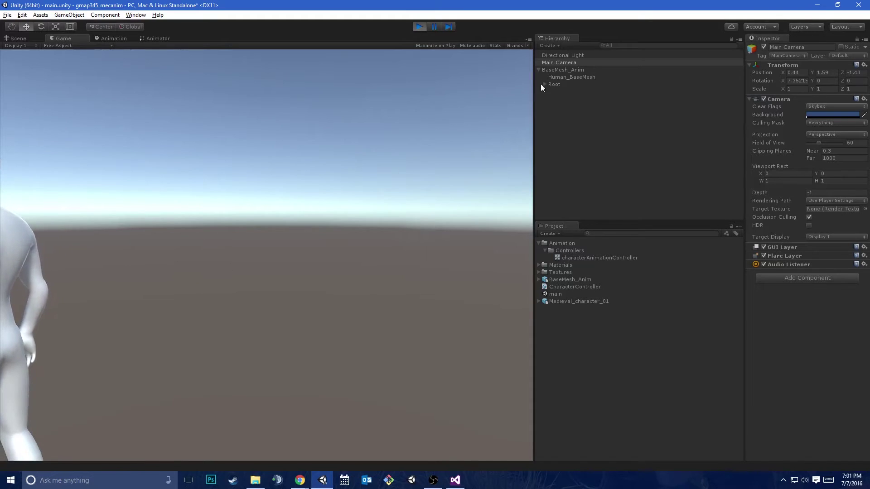
left_click(570, 69)
left_click(418, 27)
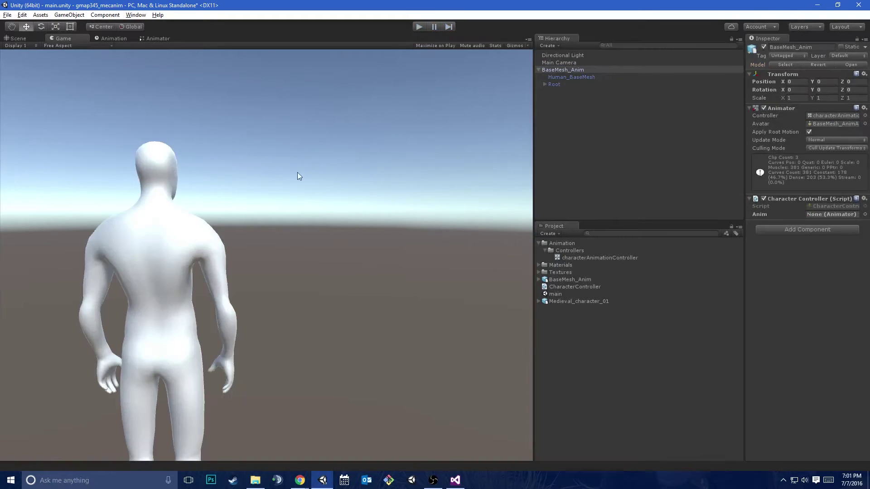
Play the scene and inspect the transforms of BaseMesh_Anim and its Root, expanding the skeleton down to the hips' children
left_click(417, 28)
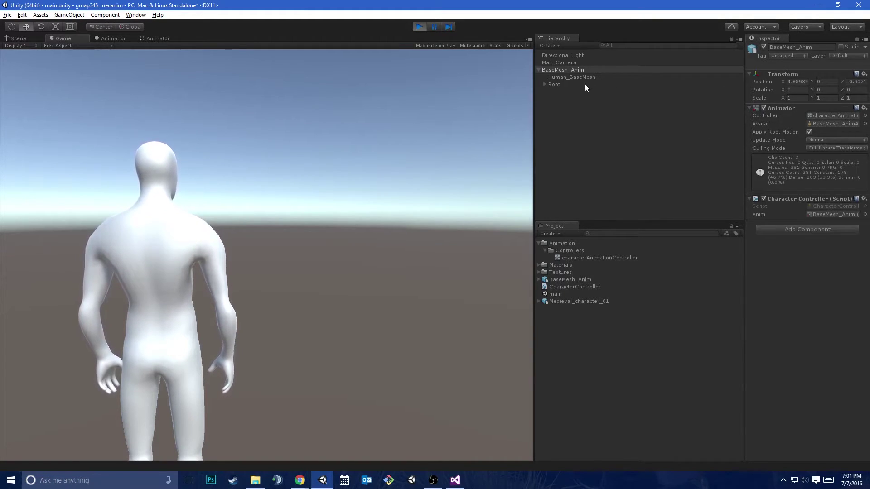
left_click(560, 87)
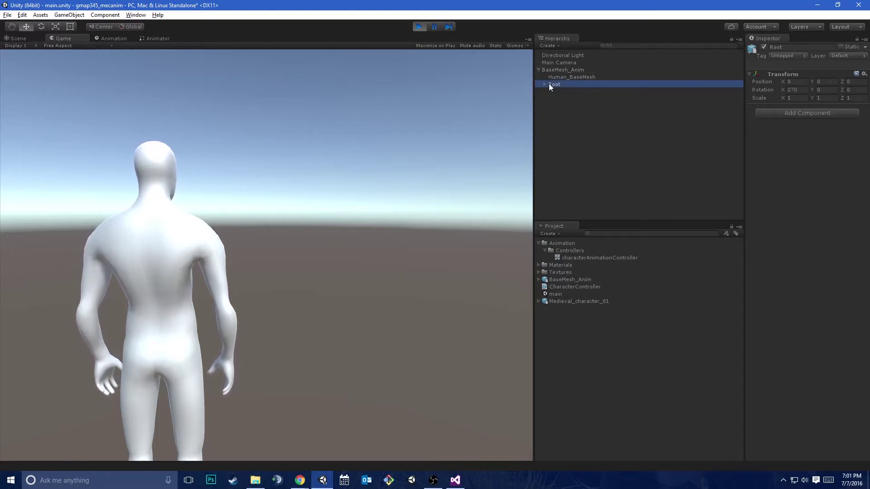
left_click(544, 84)
left_click(551, 91)
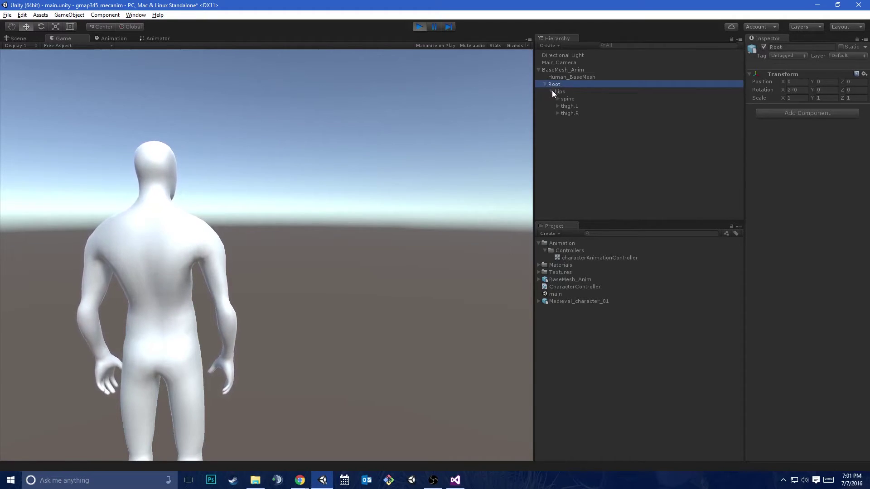
left_click(570, 69)
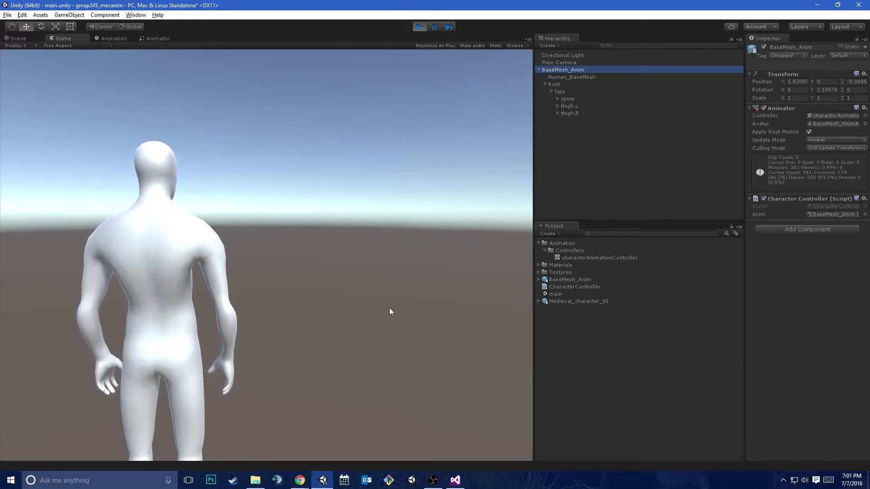
Switch off Apply Root Motion on the Animator while the scene runs, test the character's movement in the Game view, and stop playback
left_click(809, 132)
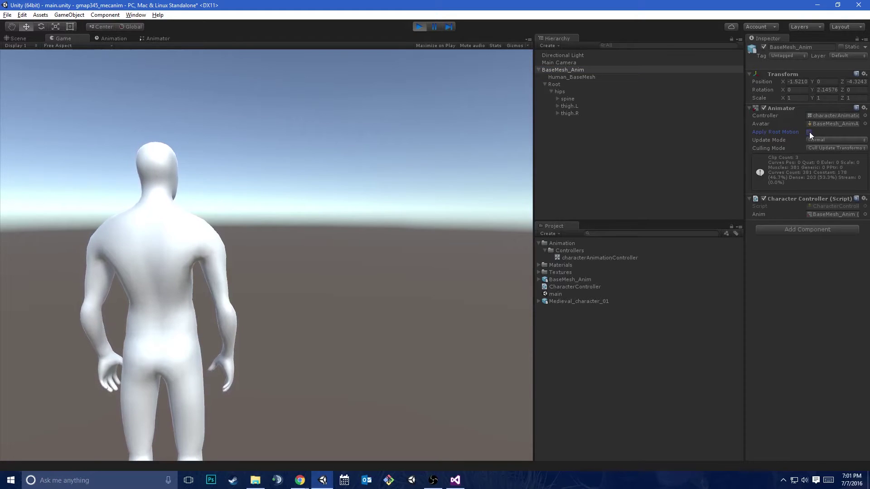
left_click(390, 303)
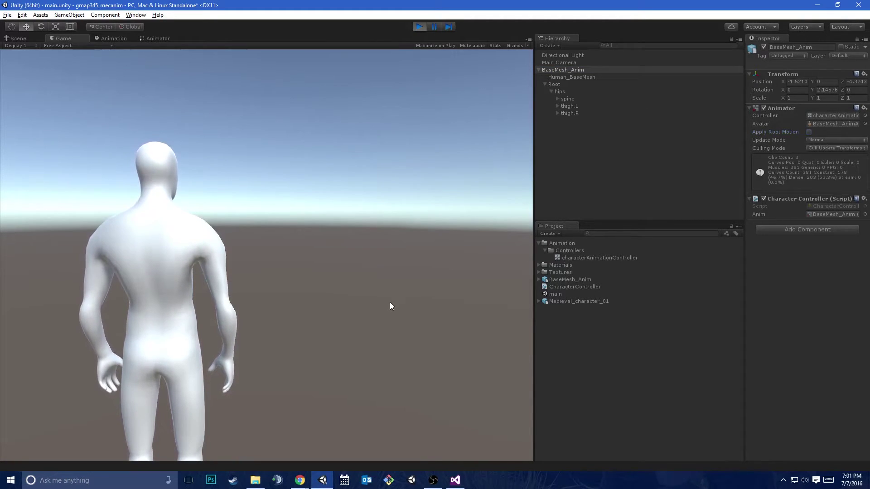
key("w")
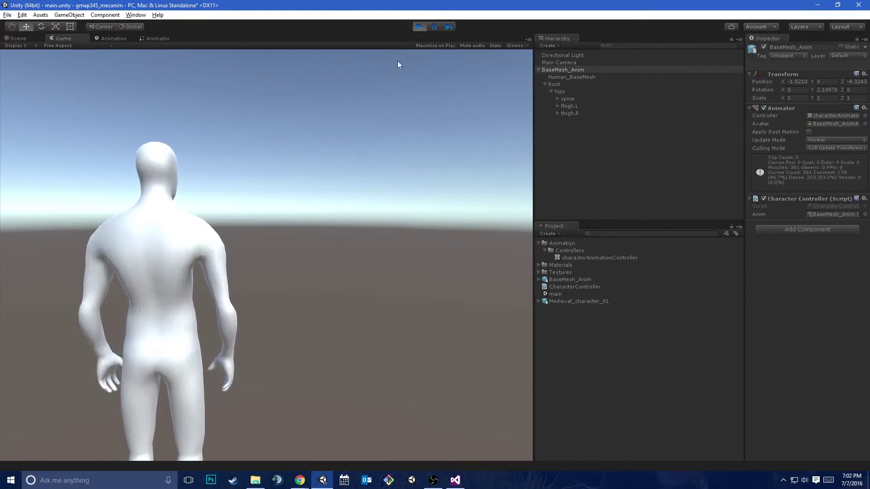
left_click(420, 26)
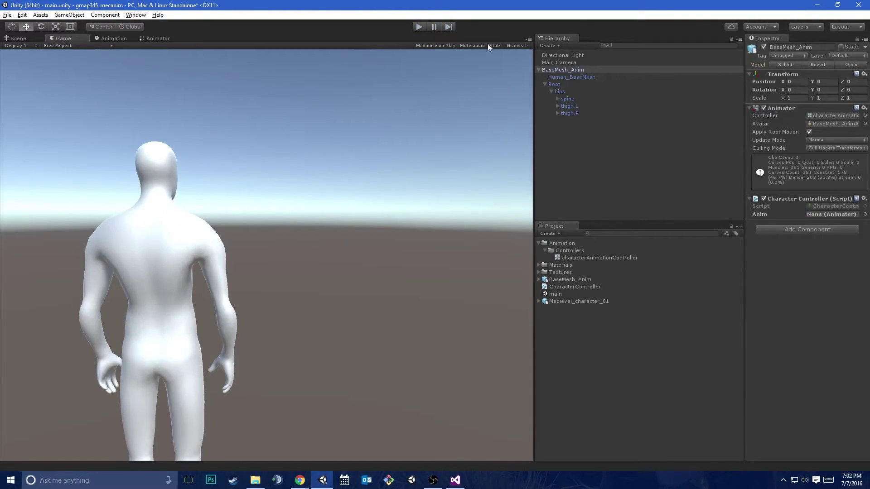
Disable Apply Root Motion on BaseMesh_Anim's Animator in edit mode and play the scene to test the character in place, stopping it when done
left_click(809, 132)
left_click(422, 28)
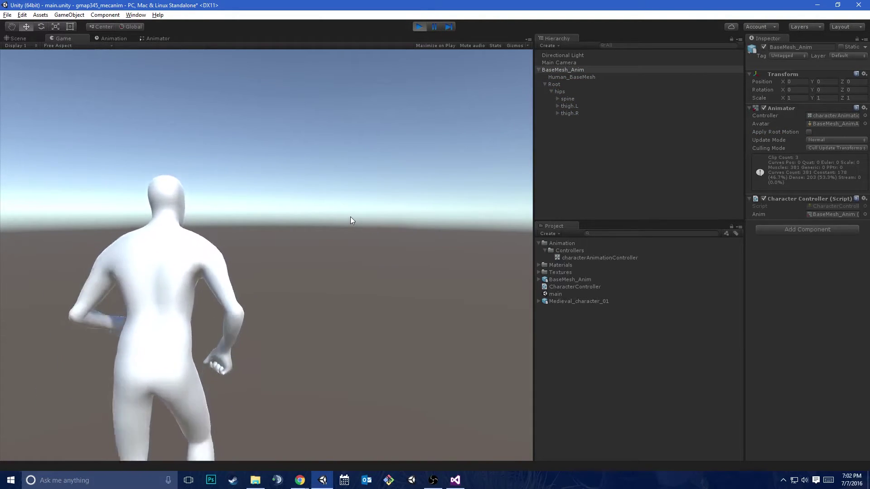
left_click(419, 27)
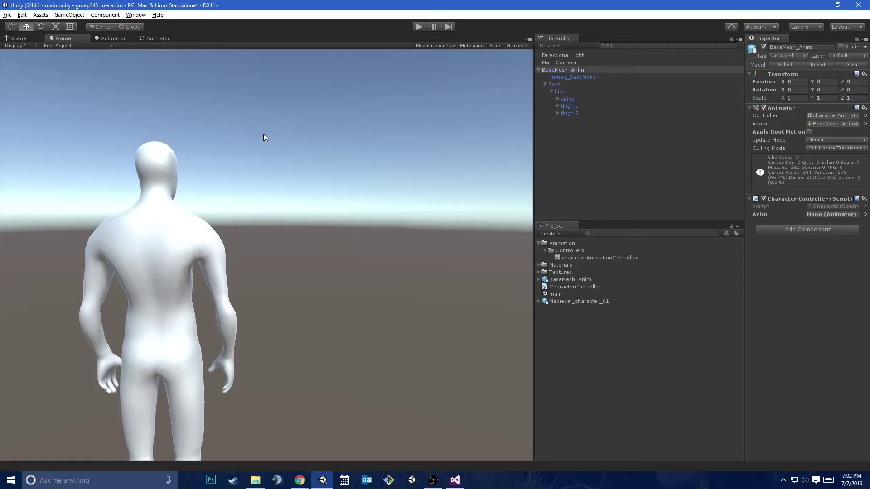
Select the BaseMesh_Anim model asset, widen the Inspector, and examine the Root|Walk_loop clip's root transform settings and preview
left_click(557, 280)
left_click_drag(744, 103, 448, 113)
scroll(493, 159, "down", 3)
scroll(493, 160, "down", 2)
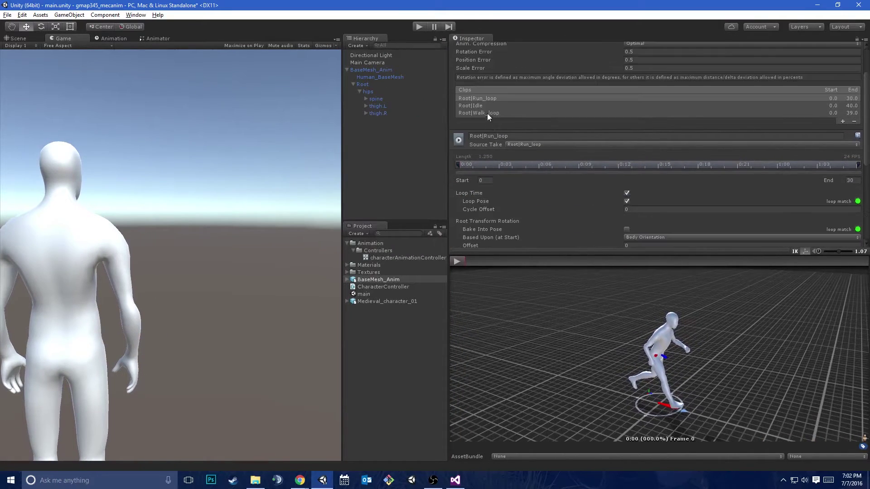
left_click(481, 112)
scroll(519, 224, "down", 2)
scroll(520, 229, "down", 1)
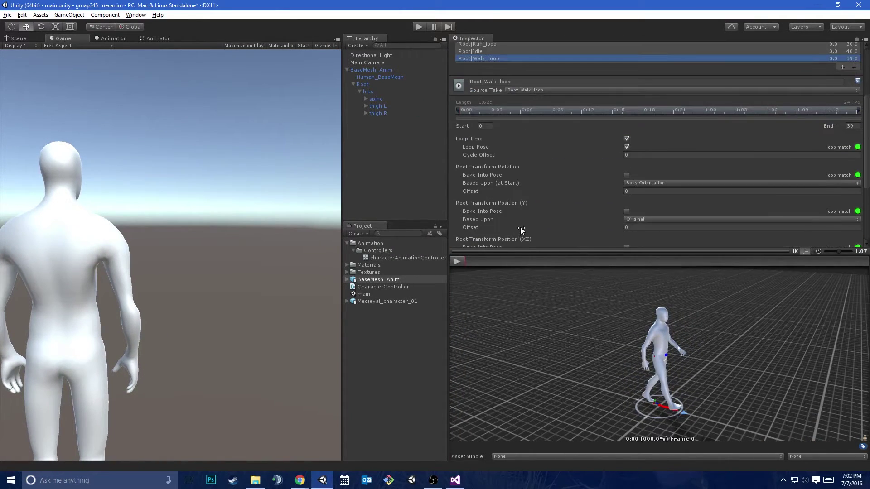
scroll(520, 227, "down", 2)
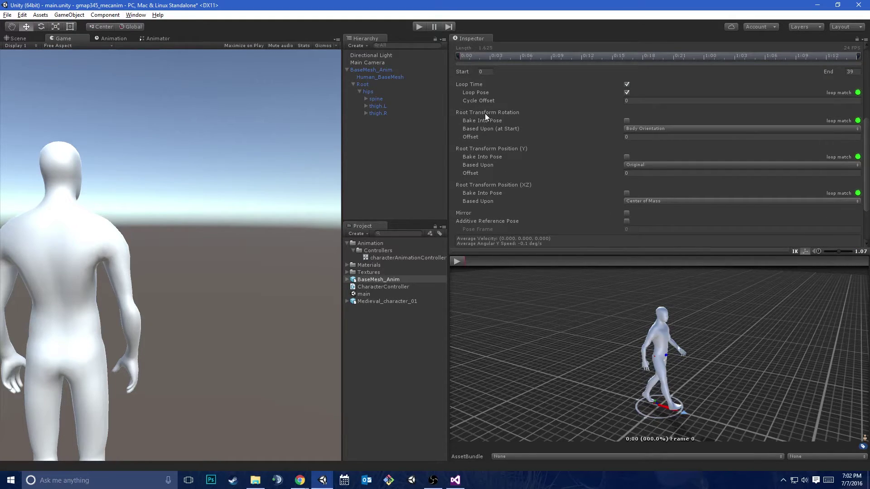
mouse_move(469, 119)
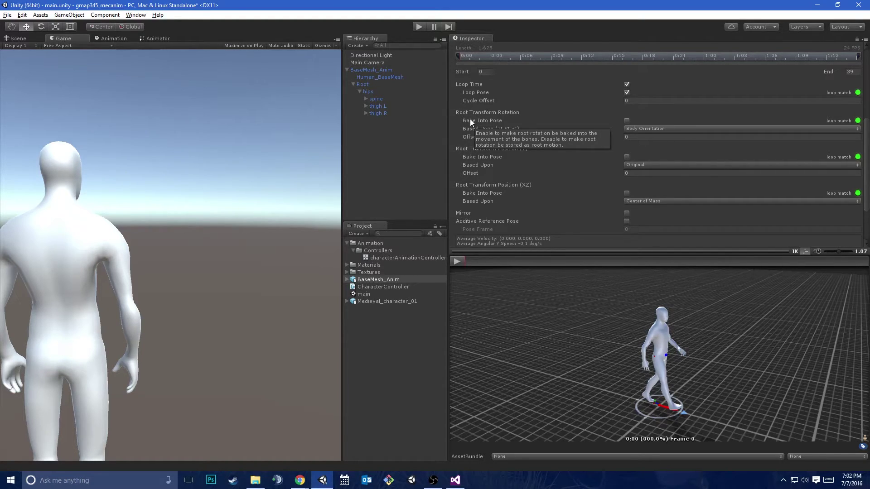
left_click(651, 130)
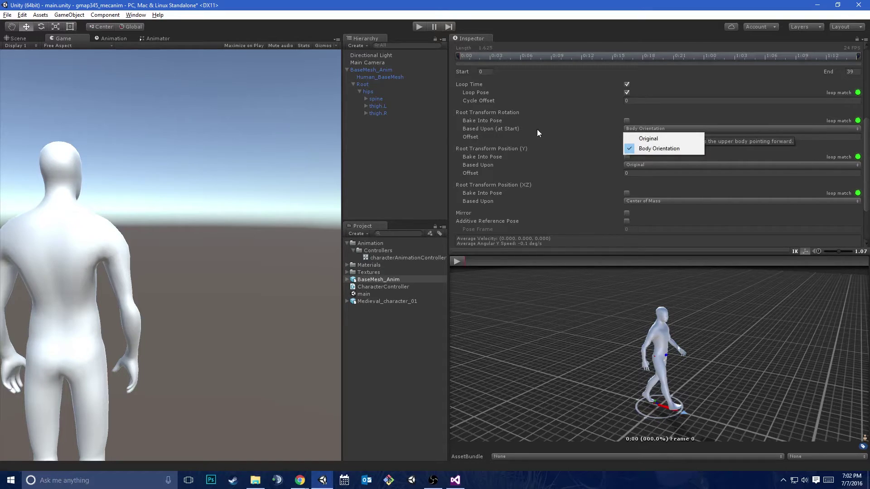
left_click(508, 127)
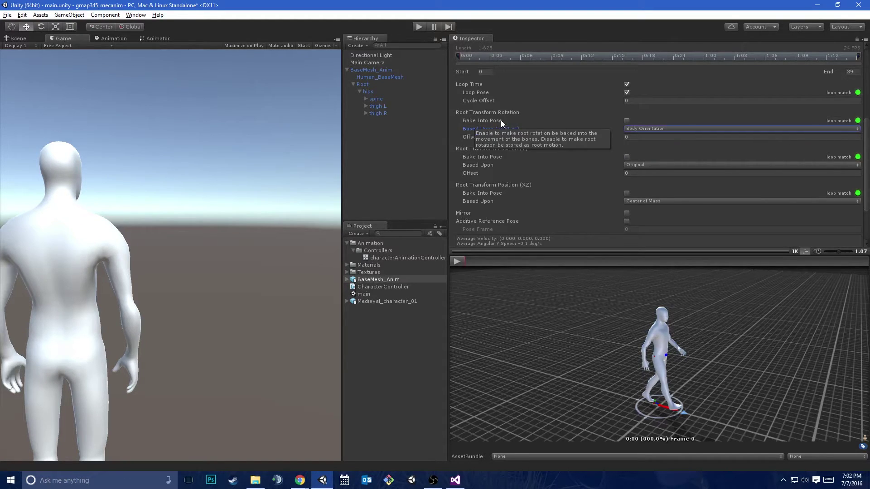
left_click_drag(640, 315, 307, 306)
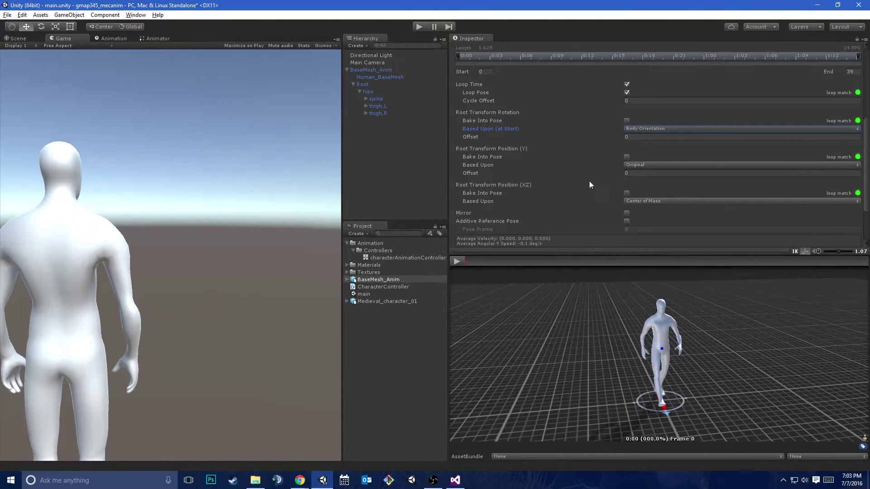
For Root|Walk_loop, enable Bake Into Pose under Root Transform Position (Y), set its Offset to -3.12, and apply the import settings
left_click(654, 165)
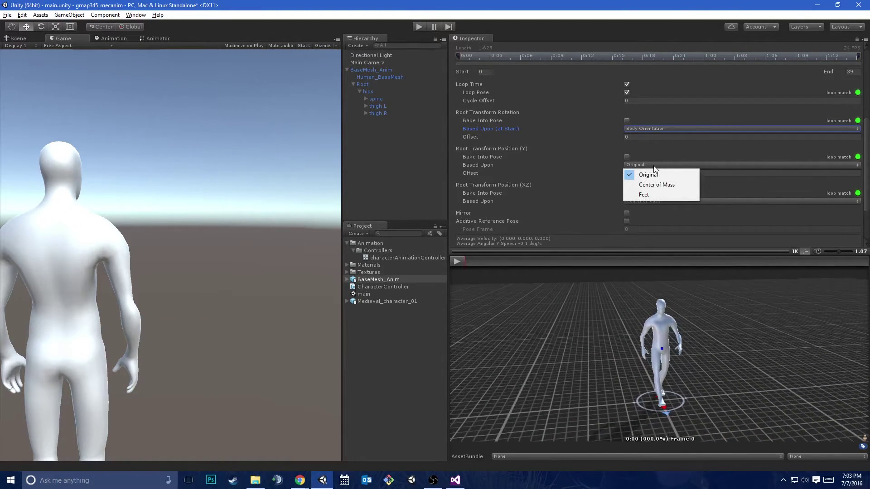
left_click(628, 160)
left_click(627, 159)
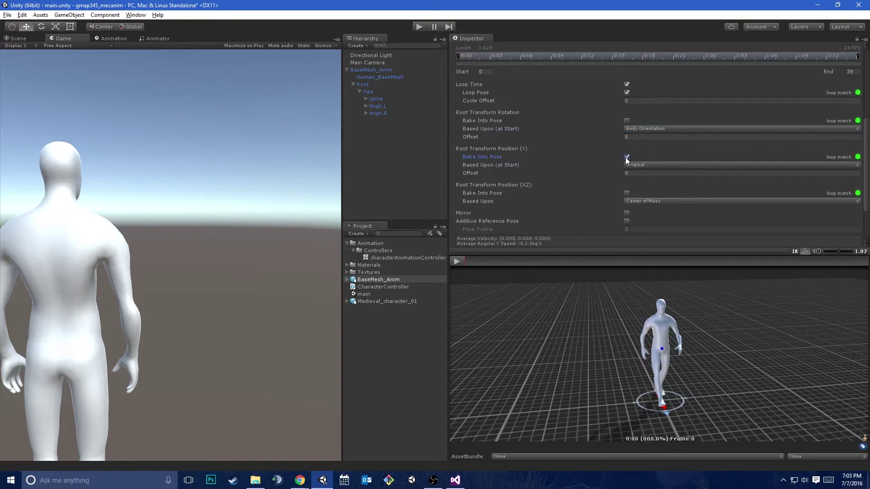
left_click_drag(615, 172, 570, 167)
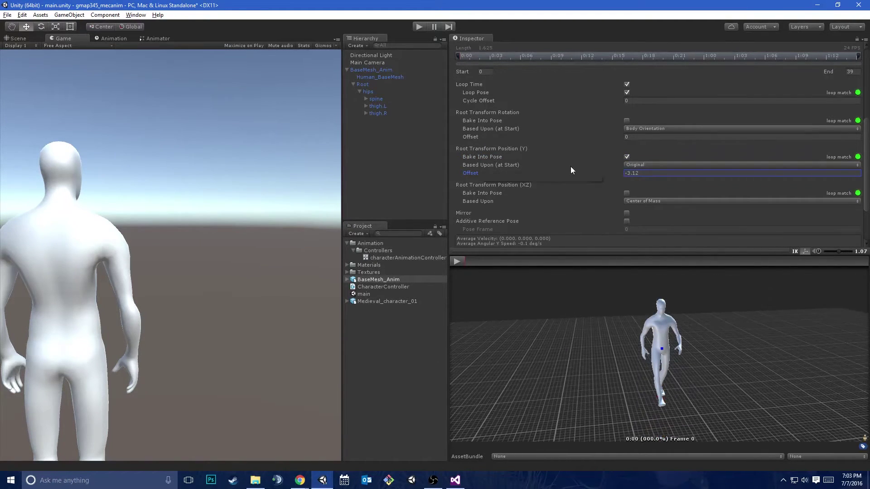
scroll(629, 201, "down", 3)
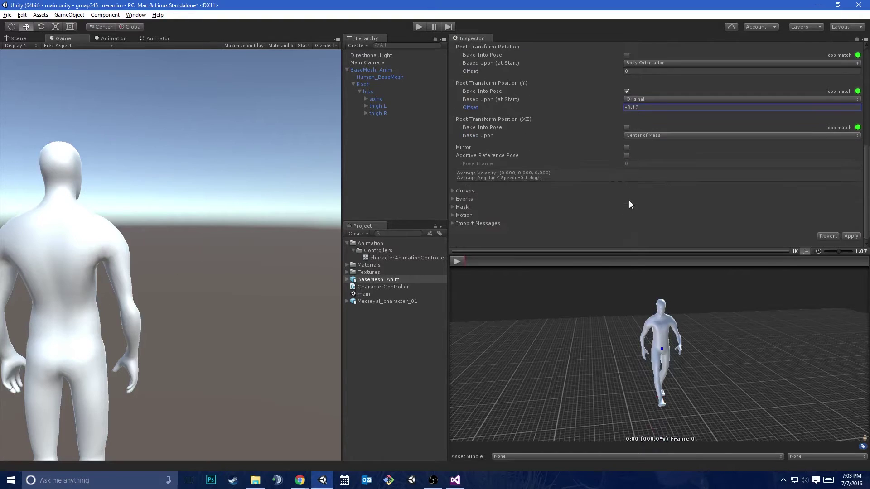
left_click(845, 238)
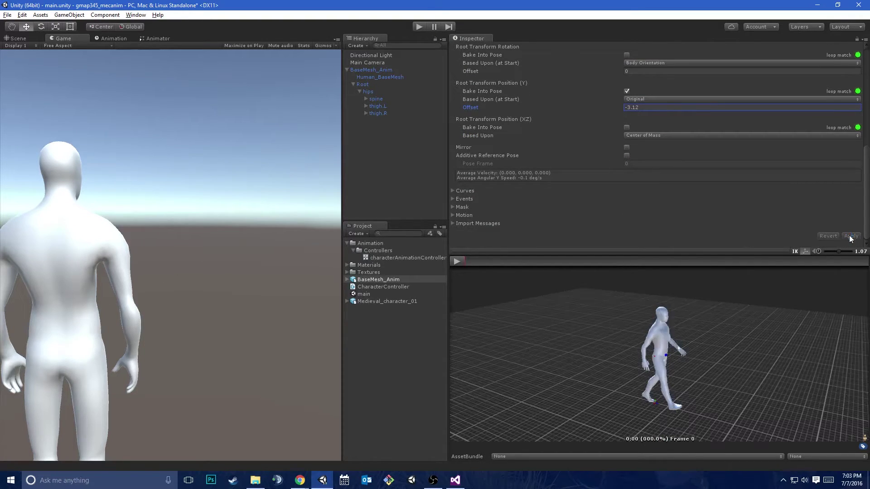
Play the scene to test the changed walk clip, toggle Apply Root Motion on the running BaseMesh_Anim, and stop playback
left_click(419, 27)
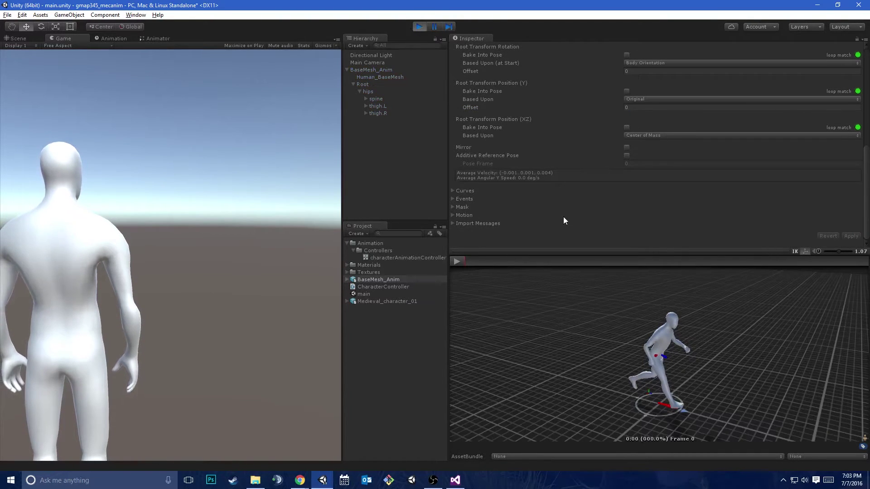
scroll(564, 217, "up", 5)
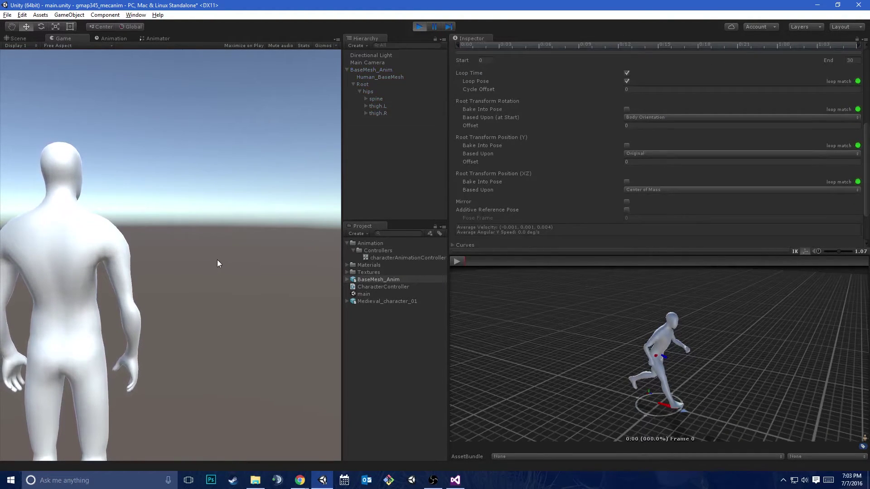
key("w")
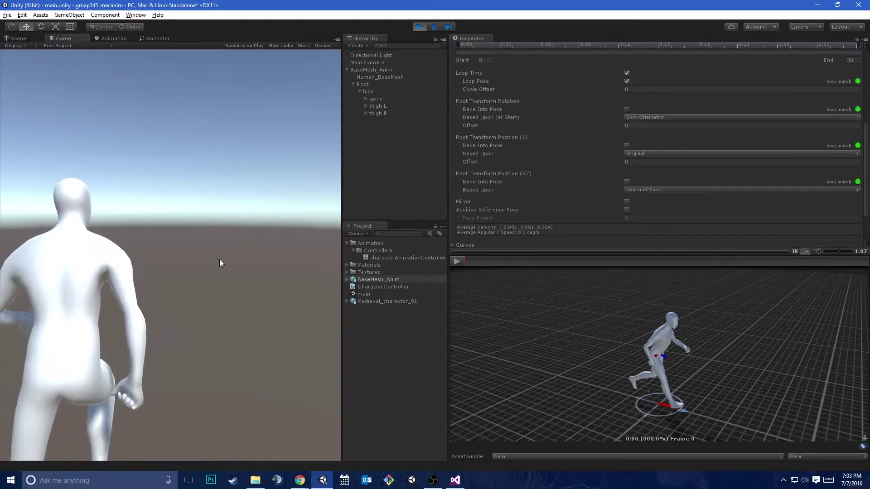
left_click(374, 70)
left_click(184, 217)
left_click(631, 132)
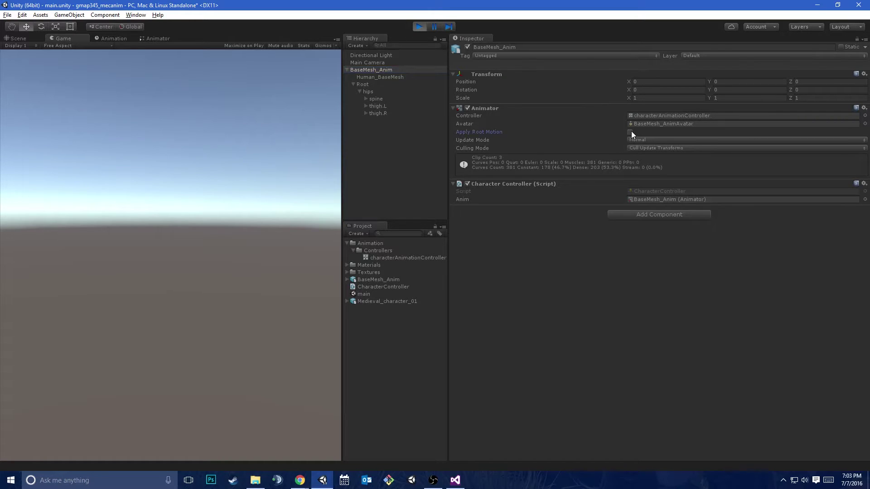
left_click(418, 27)
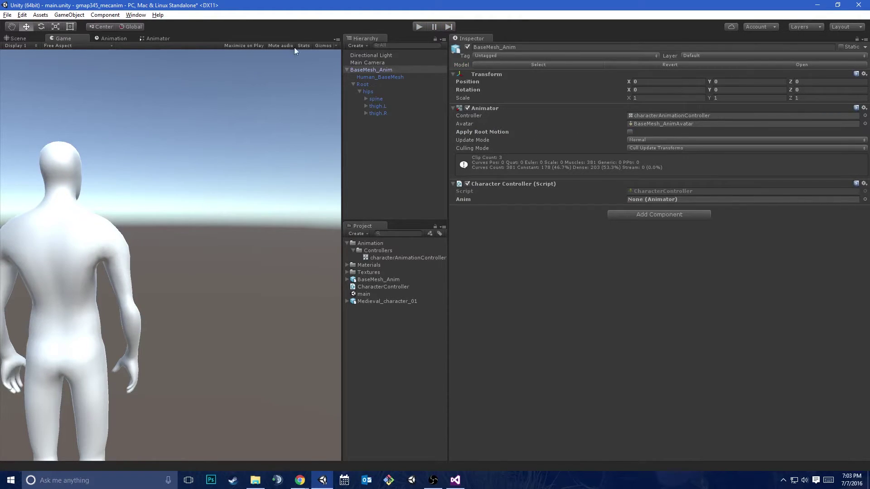
Reselect the BaseMesh_Anim model asset and compare the root transform settings of its Run_loop, Idle and Walk_loop clips
left_click(376, 84)
left_click(396, 281)
scroll(602, 235, "down", 5)
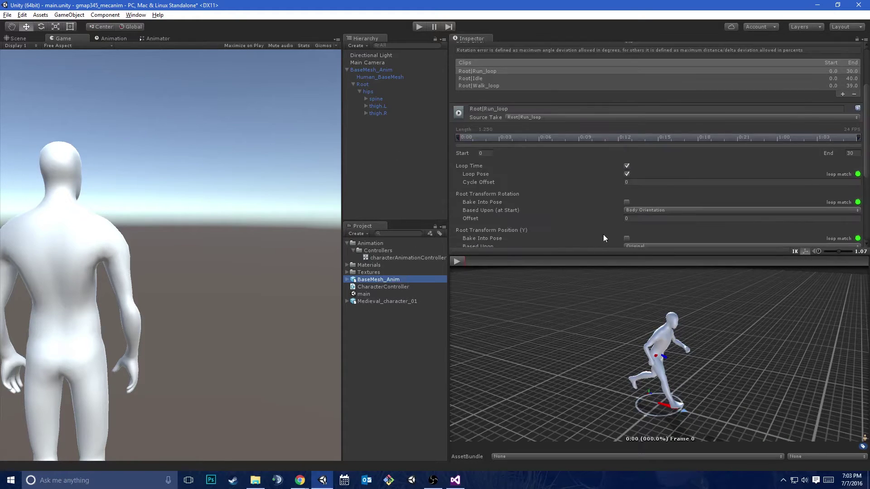
scroll(603, 233, "down", 2)
scroll(603, 233, "up", 5)
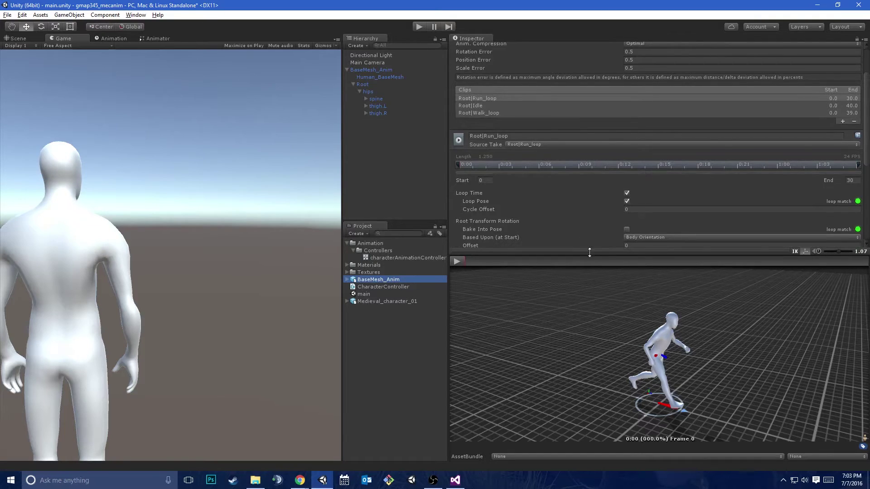
scroll(577, 233, "down", 3)
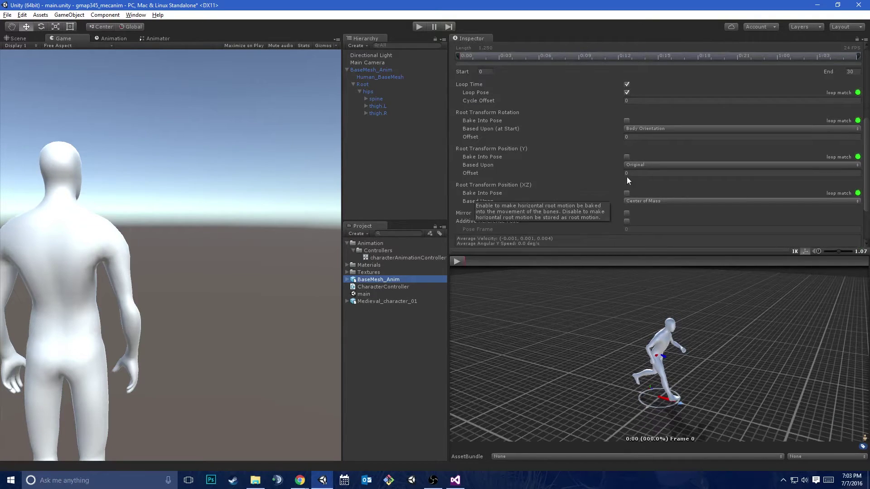
scroll(495, 100, "up", 2)
left_click(480, 53)
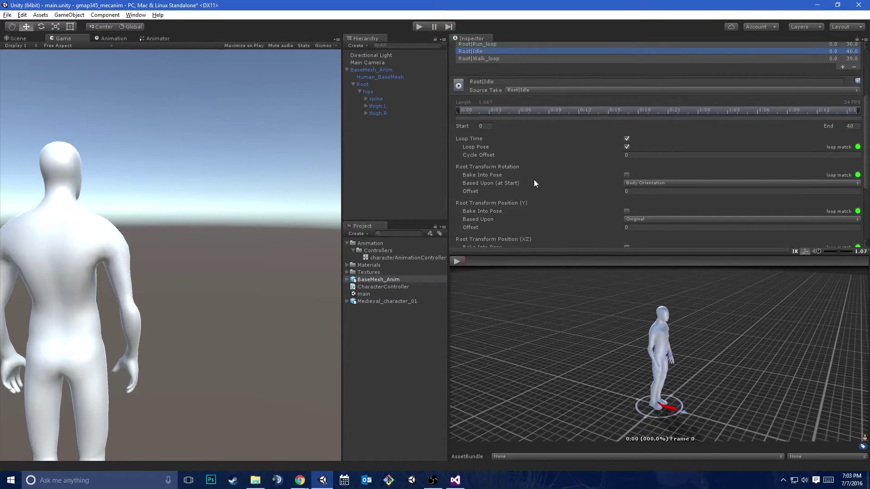
scroll(534, 180, "down", 2)
scroll(531, 186, "up", 2)
left_click(479, 59)
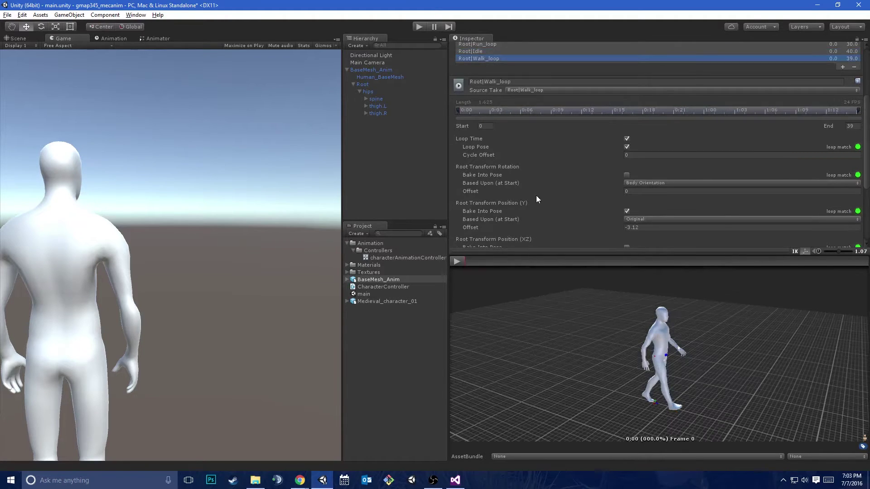
For Root|Walk_loop, disable Bake Into Pose under Root Transform Position (Y), and briefly play the scene to test it
scroll(537, 195, "down", 1)
left_click(626, 183)
scroll(621, 182, "up", 1)
left_click(627, 211)
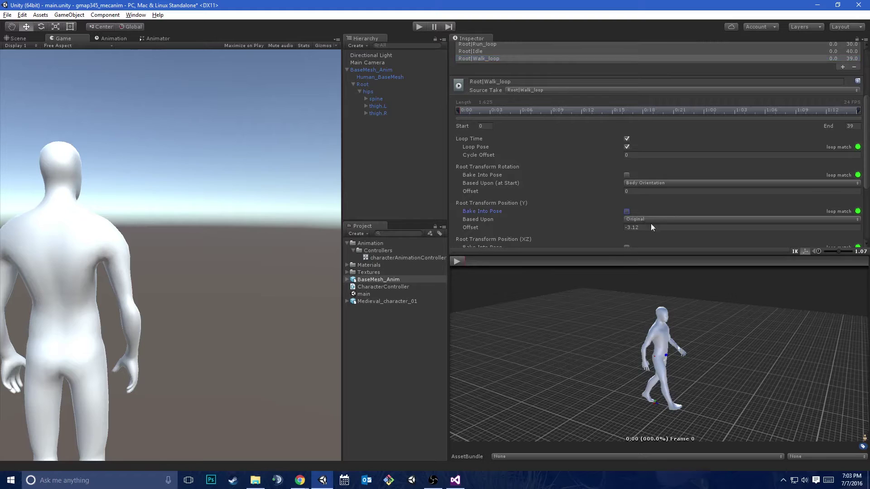
scroll(570, 218, "down", 4)
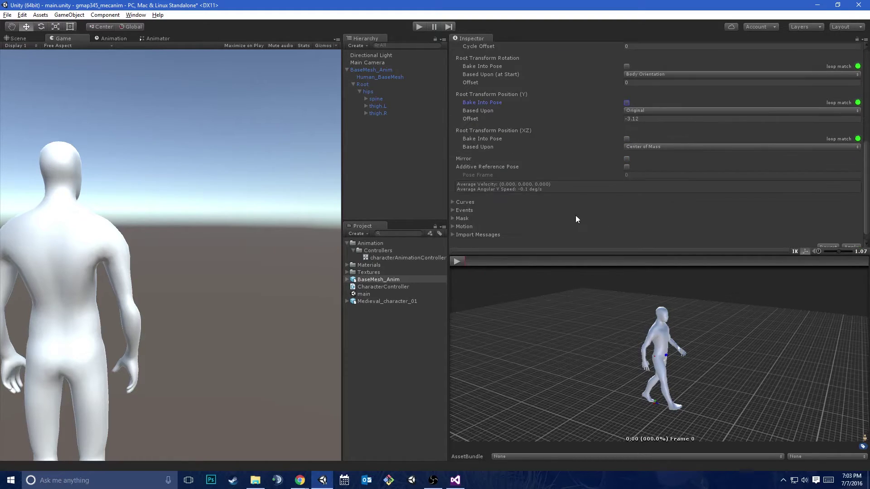
scroll(841, 235, "down", 1)
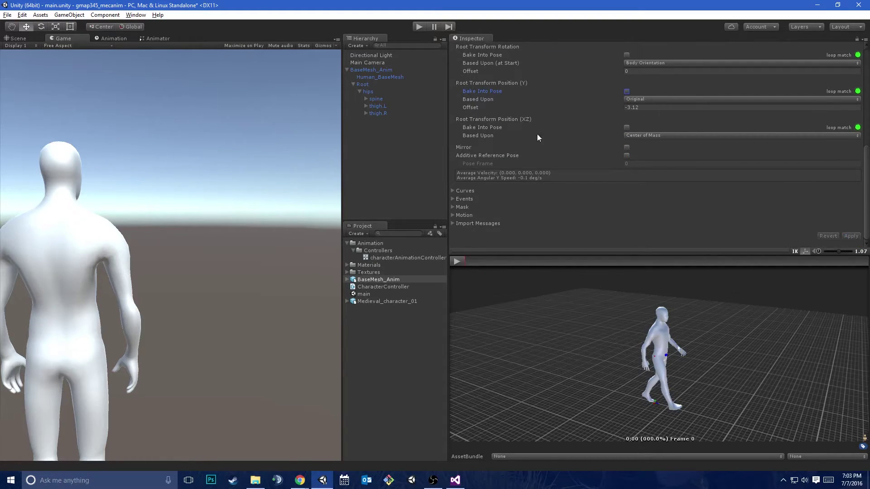
left_click(418, 26)
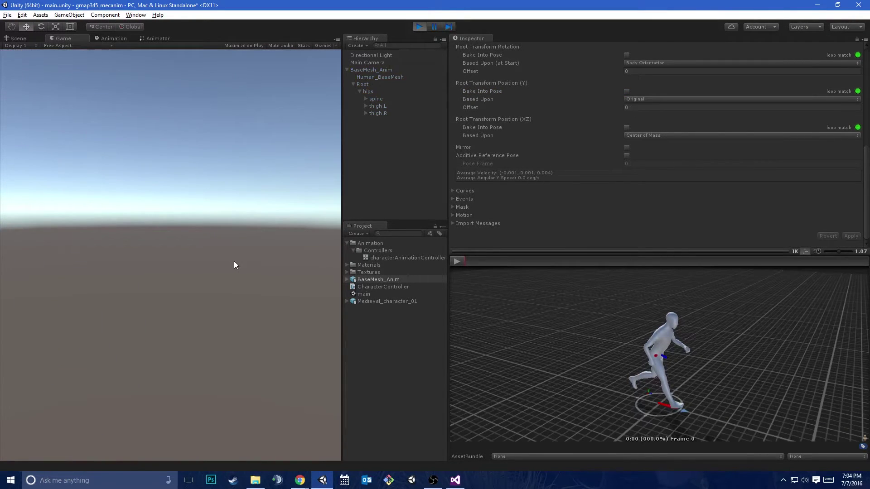
left_click(417, 25)
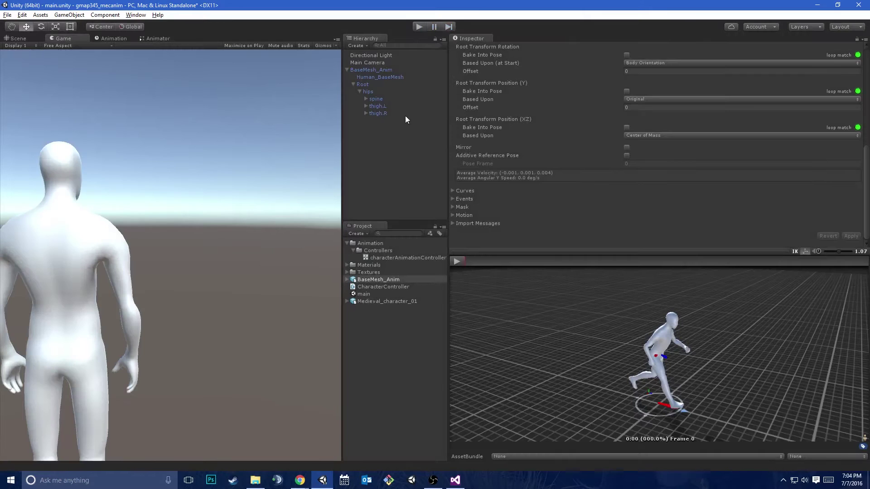
Set Root|Walk_loop's Root Transform Position (Y) Offset to 0, then select the scene's BaseMesh_Anim and apply the pending import settings
scroll(521, 150, "up", 2)
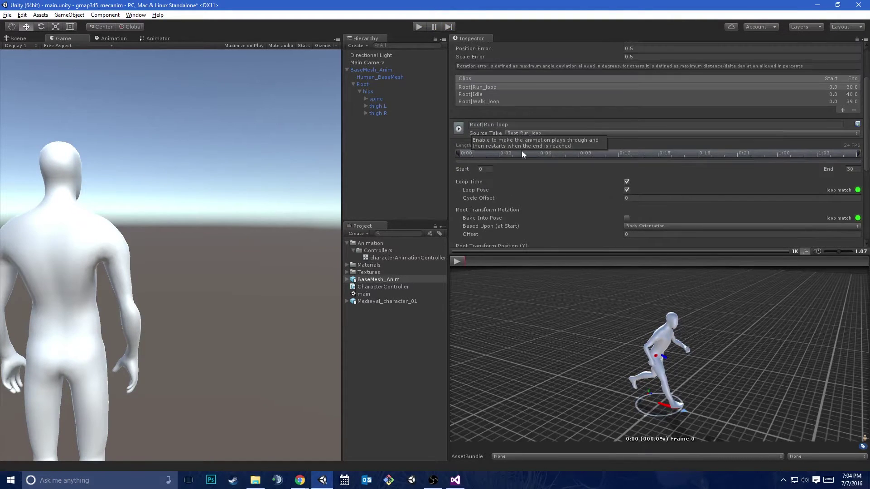
left_click(486, 96)
scroll(521, 187, "down", 3)
left_click(648, 162)
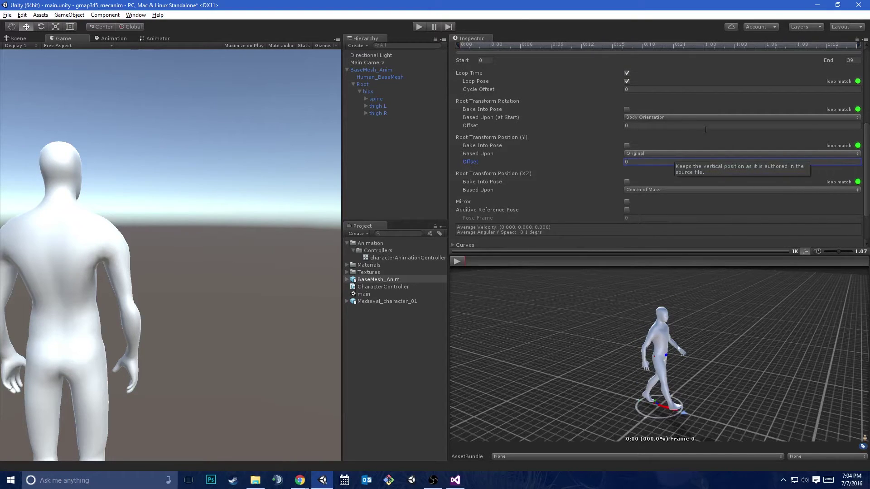
left_click(367, 70)
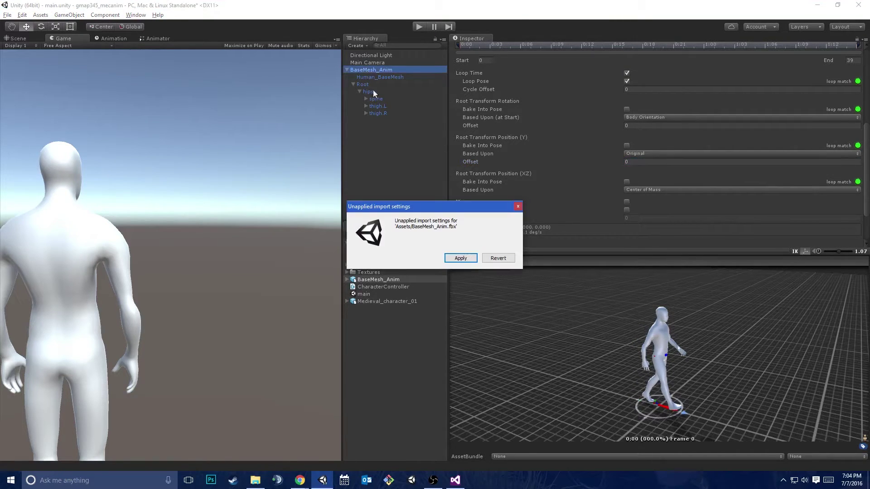
left_click(467, 257)
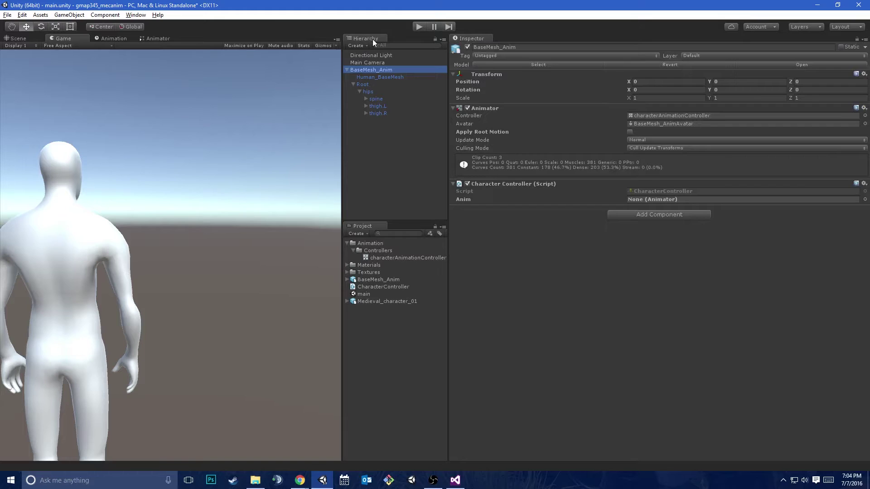
Play the scene to test walking in a widened Game view, checking the Root and BaseMesh_Anim transforms, and stop playback
left_click(419, 28)
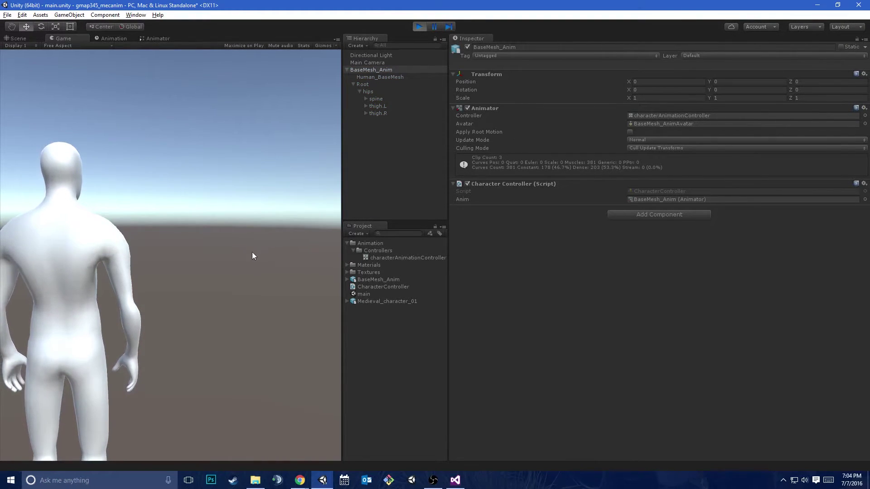
key("w")
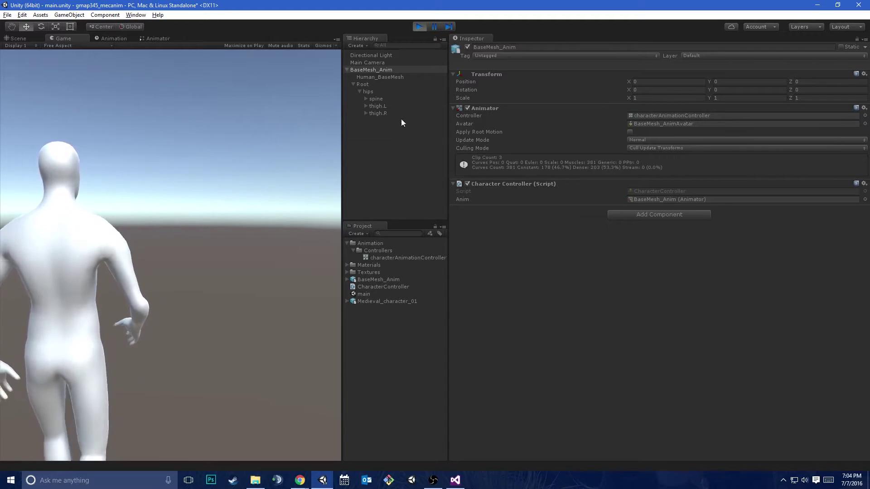
left_click(363, 85)
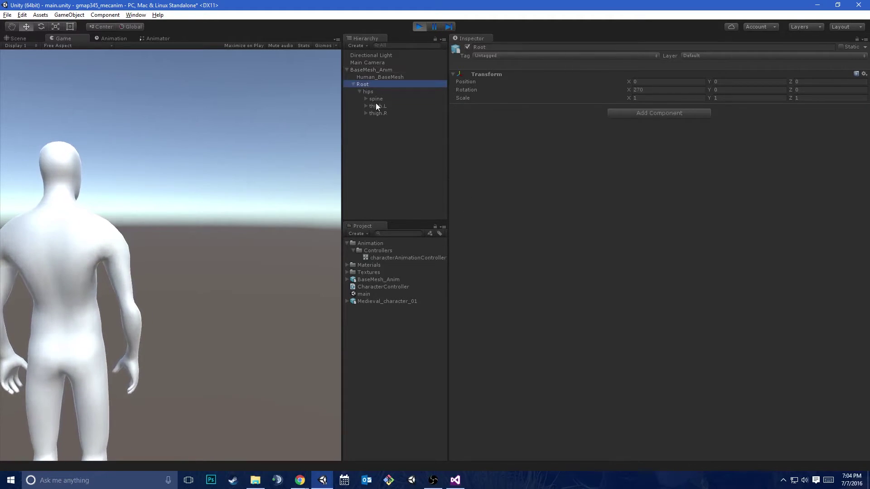
left_click(379, 70)
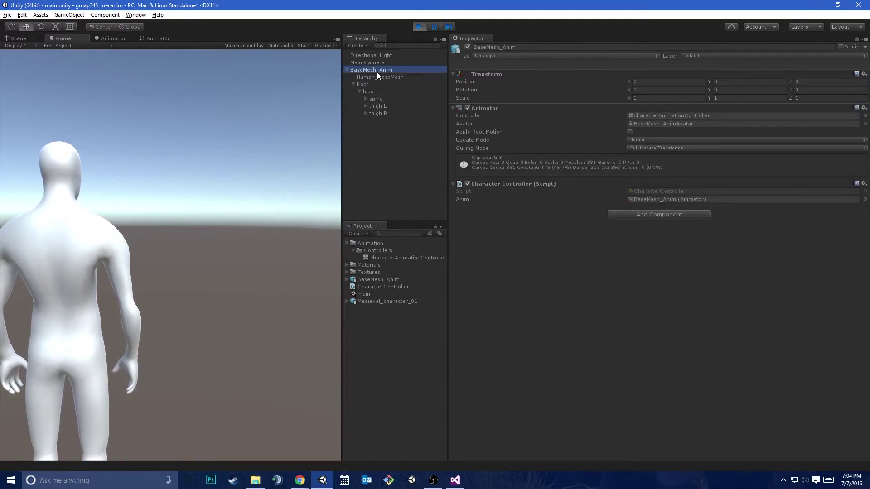
left_click(15, 234)
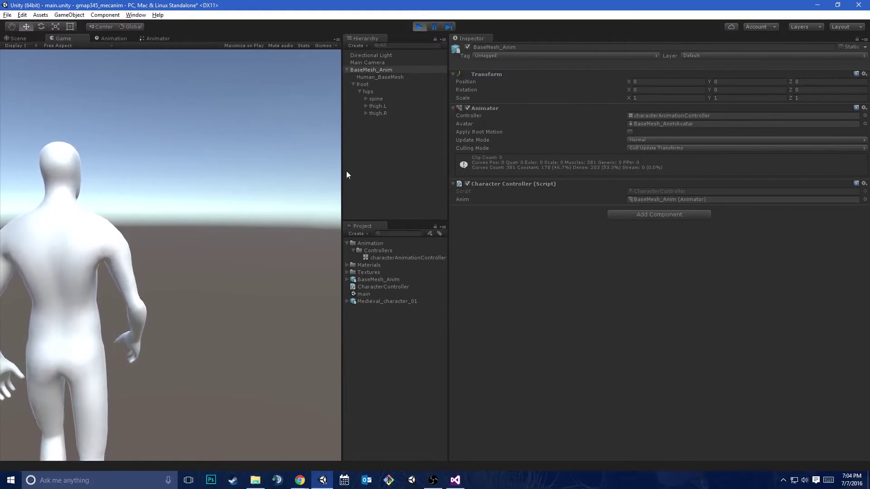
left_click_drag(345, 175, 546, 177)
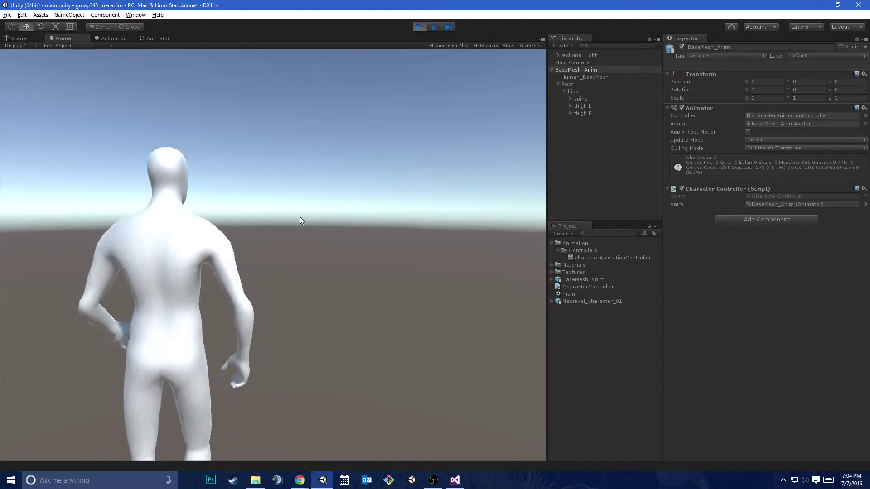
left_click(419, 27)
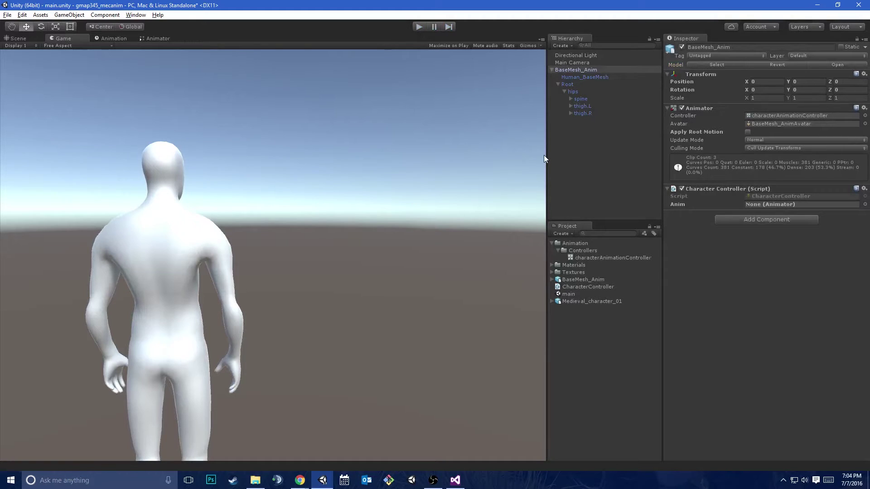
Narrow the Game view and add a 3D Plane object to the scene
left_click_drag(545, 155, 440, 153)
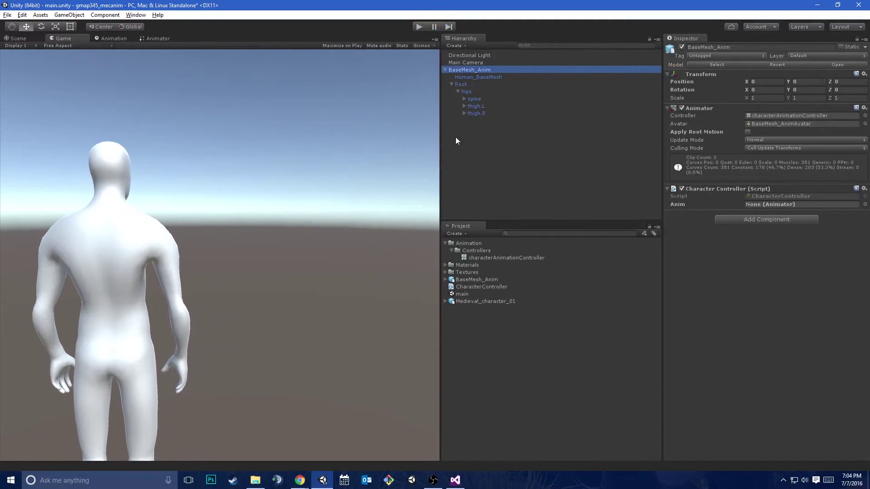
left_click(467, 83)
left_click(469, 63)
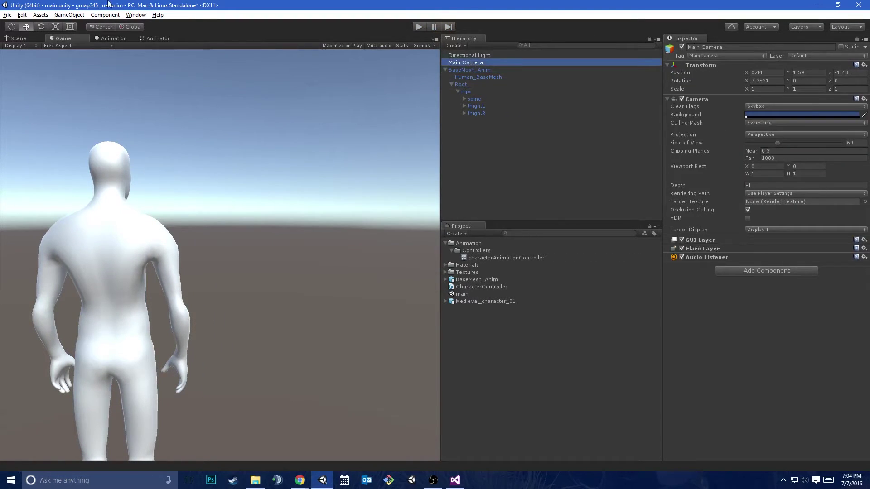
left_click(69, 15)
mouse_move(38, 48)
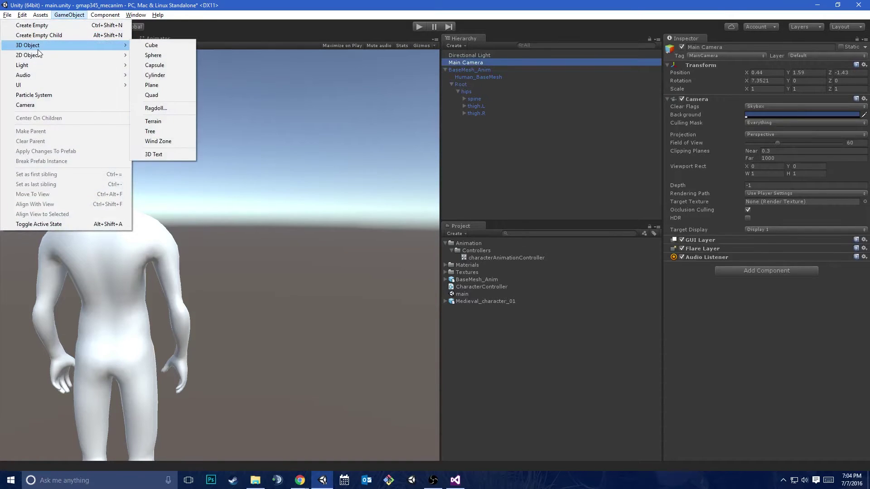
left_click(154, 85)
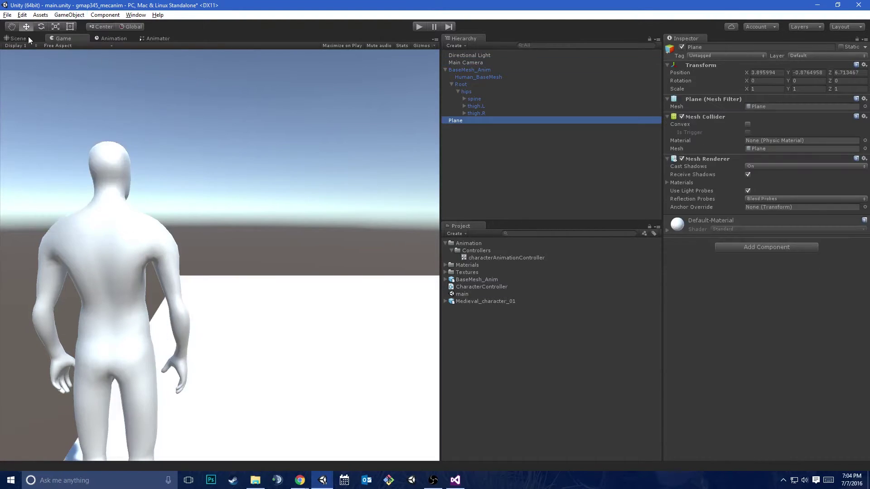
In the Scene view, set the Plane's position to X 0, Y 0, Z 0
left_click(28, 36)
left_click(765, 73)
type("0")
key("Tab")
type("0")
key("Tab")
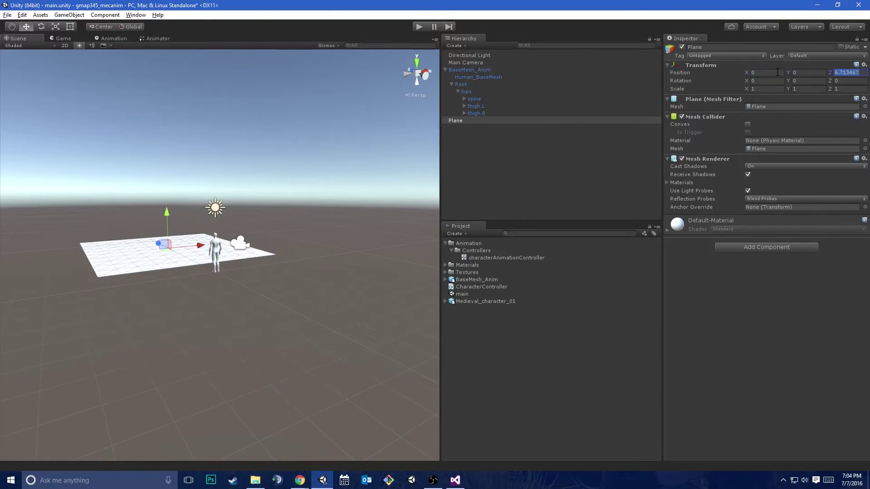
type("-1")
key("BackSpace")
key("BackSpace")
type("0")
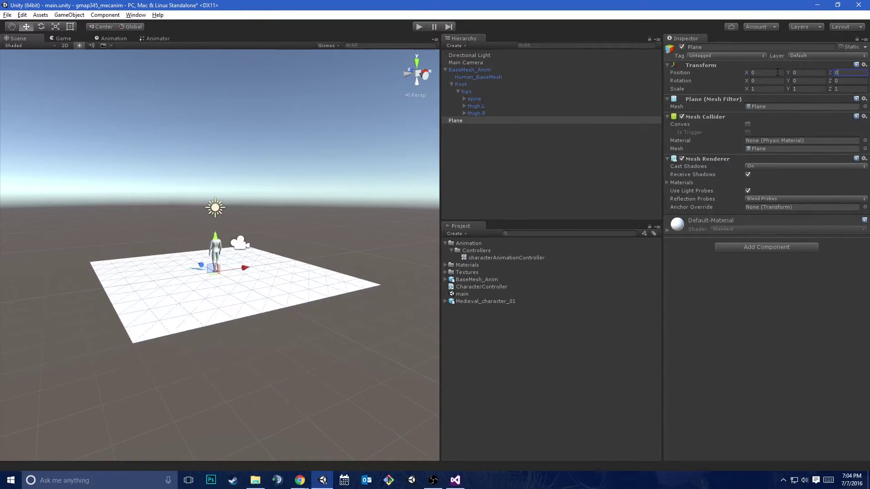
Examine how BaseMesh_Anim stands on the plane and switch the transform handle from Center to Pivot
scroll(383, 209, "down", 4)
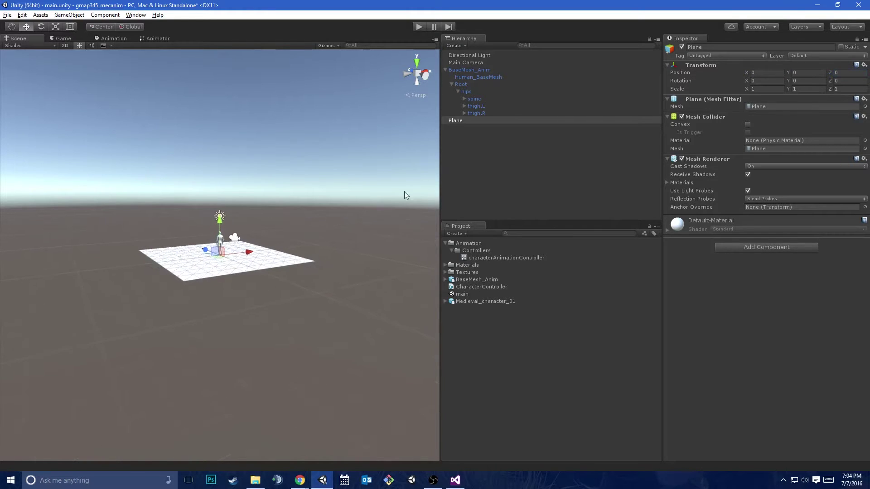
key("w")
right_click_drag(242, 295, 277, 290)
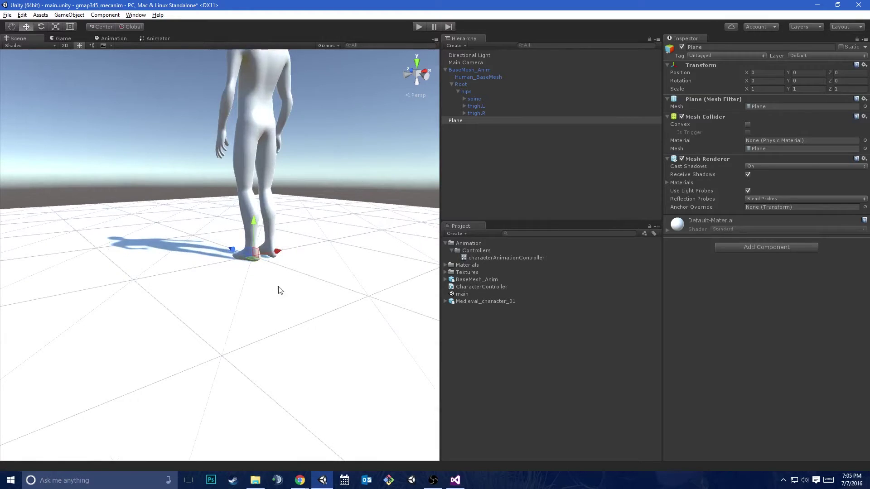
left_click(469, 69)
key("s")
right_click_drag(349, 262, 319, 241)
left_click(98, 29)
left_click(482, 69)
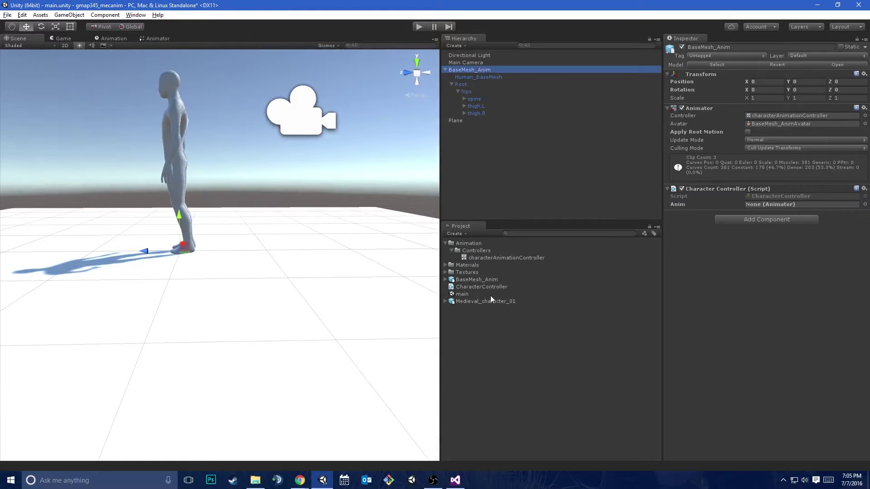
Open the CharacterController script in Visual Studio, declare "public float walkSpeed, runSpeed;" below the Animator field, and save
double_click(780, 196)
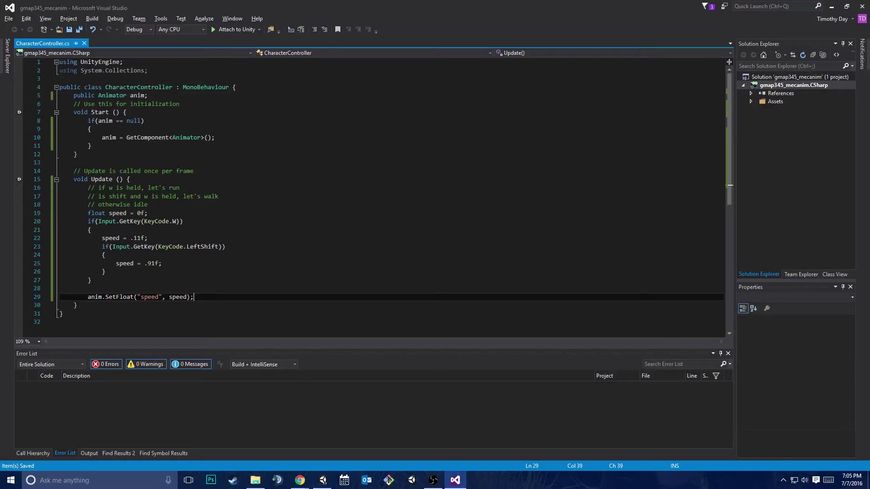
left_click(169, 95)
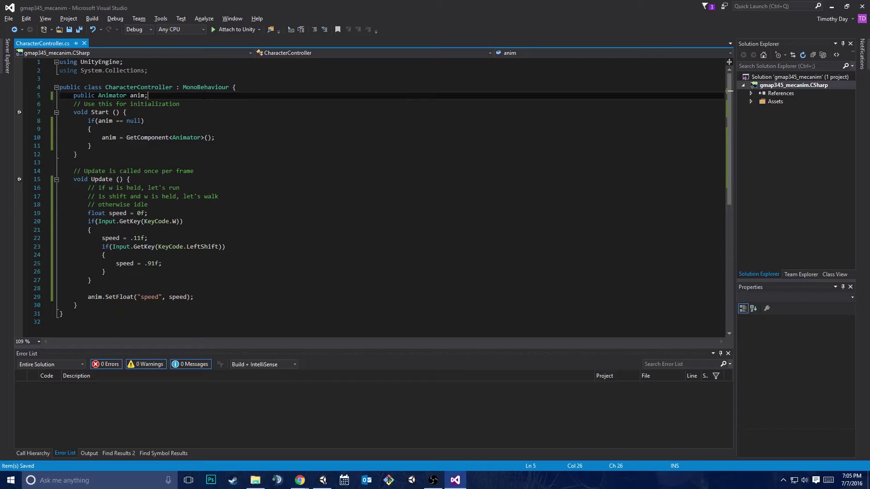
key("Return")
key("Return")
type("public float walkSpeed, ")
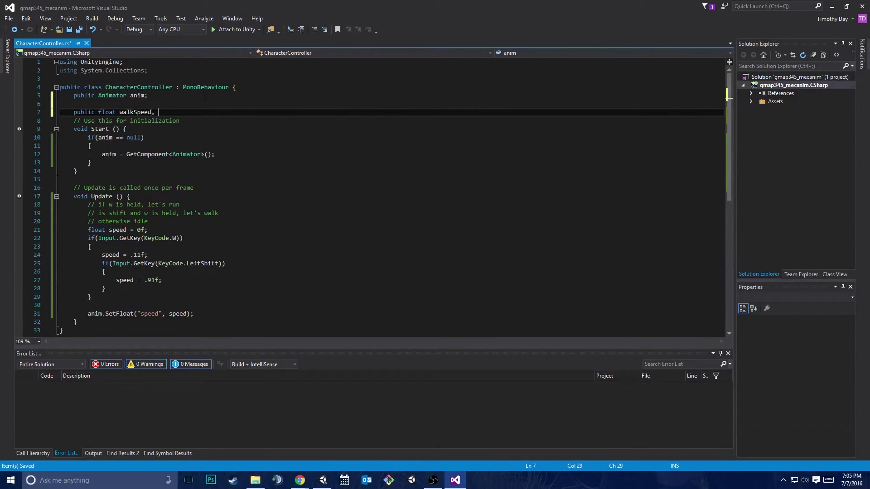
type("runSpeed;")
key("ctrl+s")
In Update, replace the speed values .11f and .91f with walkSpeed and runSpeed, and save the script
double_click(135, 112)
key("ctrl+c")
left_click_drag(131, 255, 159, 280)
key("ctrl+v")
double_click(173, 112)
key("ctrl+c")
key("ctrl+v")
key("ctrl+s")
Start declaring a Vector3 position variable after the key-input if block, above the anim.SetFloat line
key("Down")
key("Down")
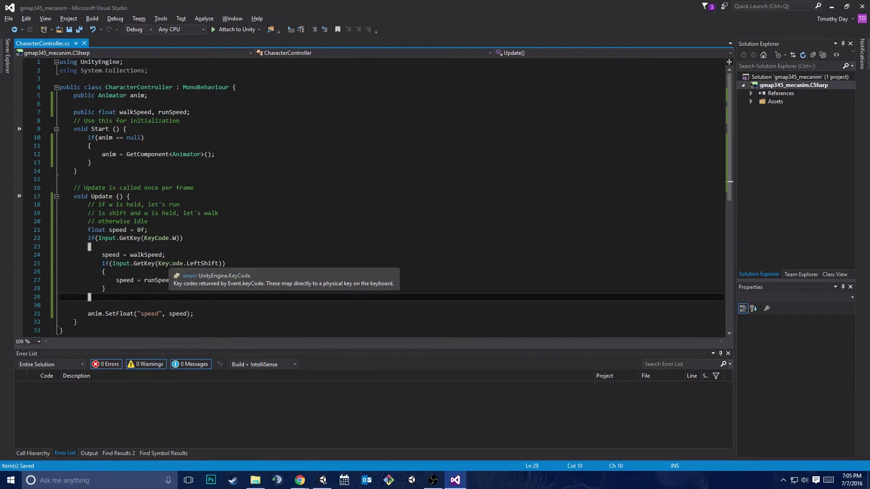
key("Return")
key("Return")
type("Vec")
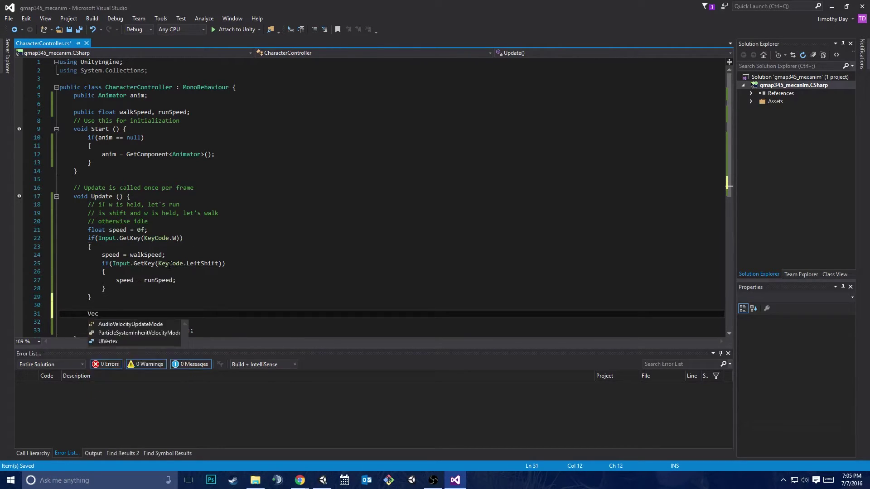
type("tor3 positio")
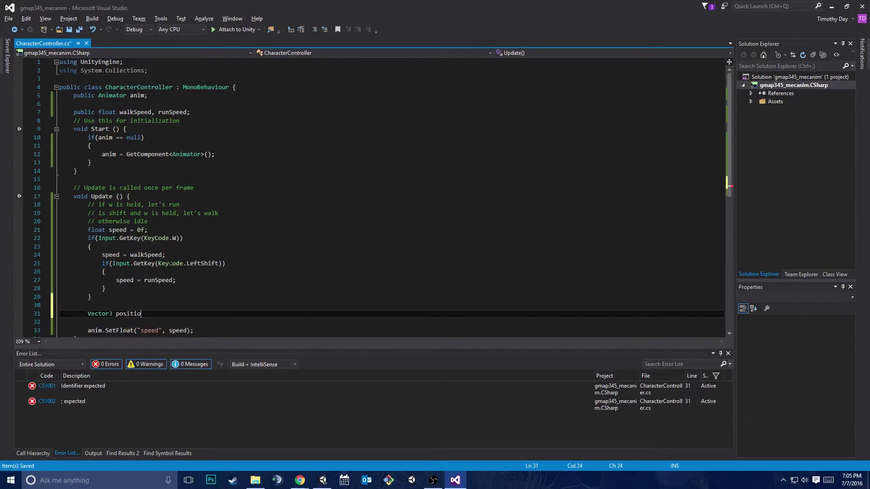
Complete the position declaration in Update as Vector3 position = transform.position;
type("n = transform.p")
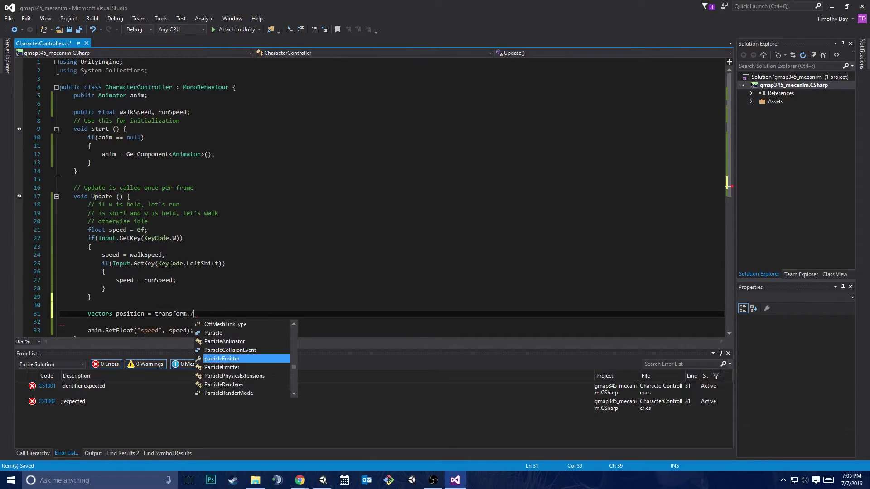
type("osition")
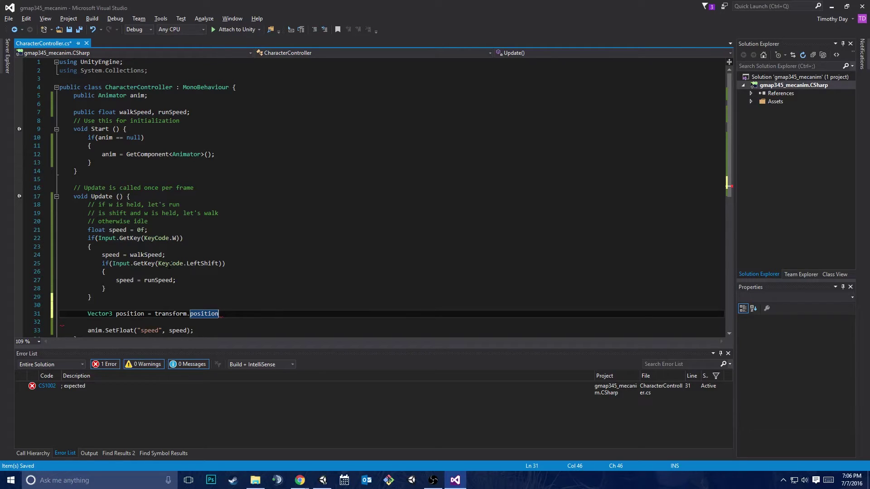
type(";")
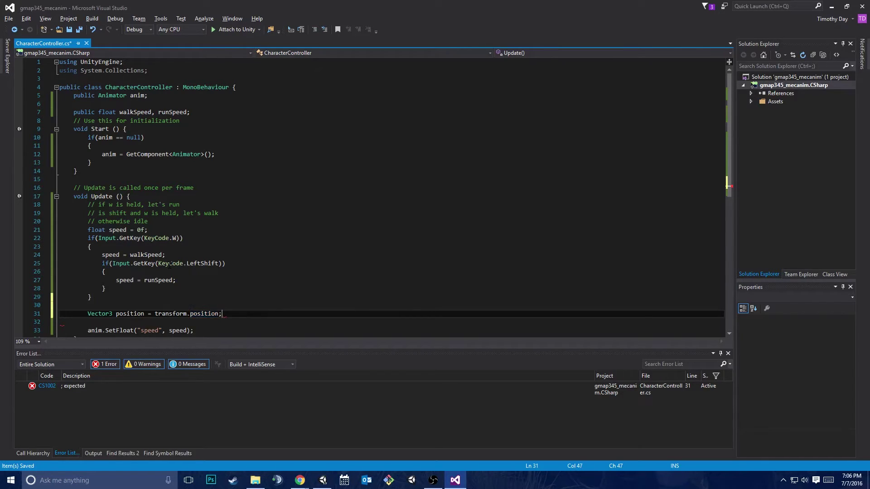
Add the line position = transform.forward * speed; below the position declaration and save the script
key("Return")
type("position = ")
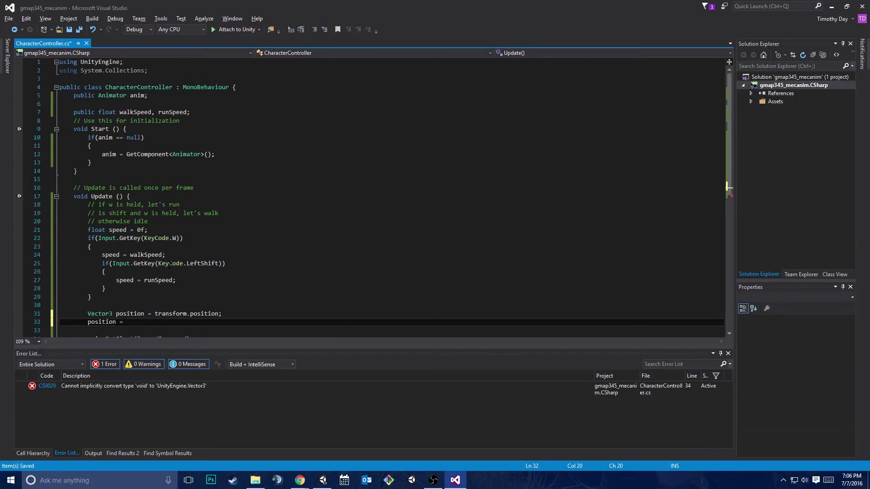
type("trans")
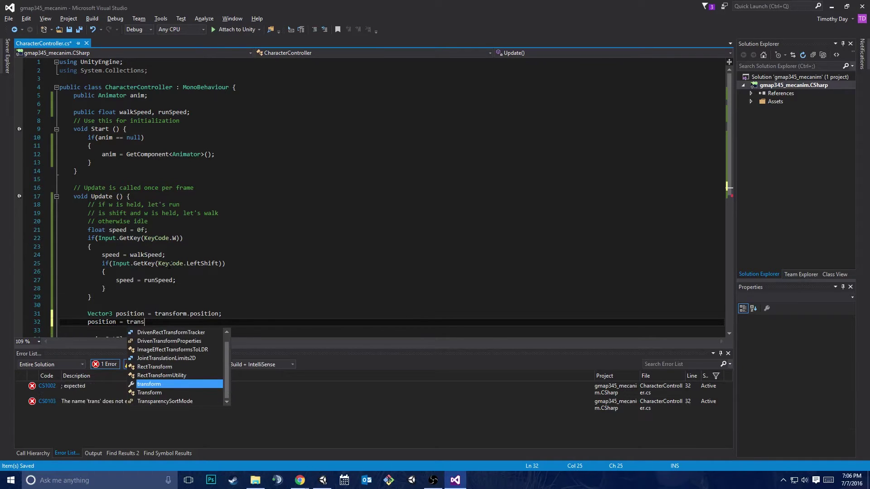
type("form.forward *")
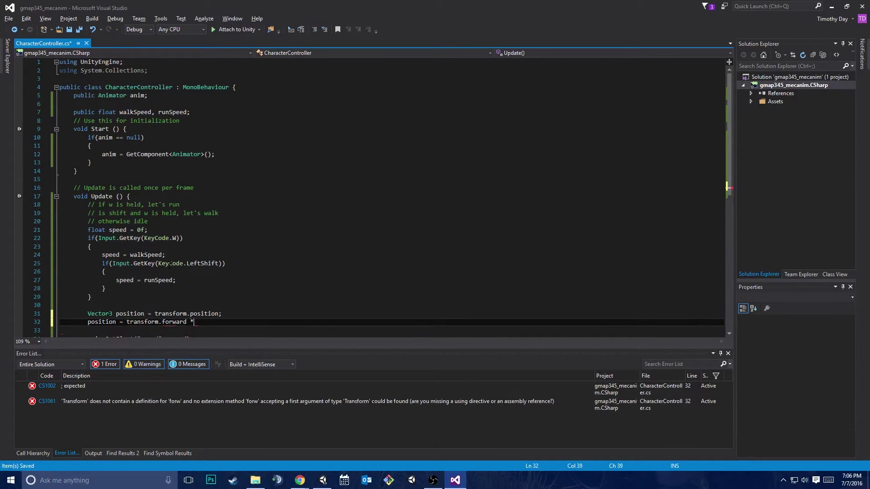
type(" speed")
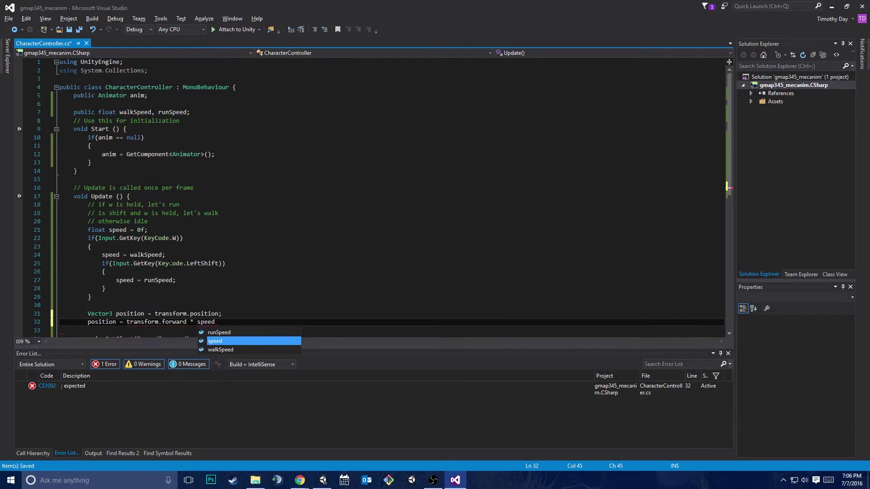
type(";")
key("ctrl+s")
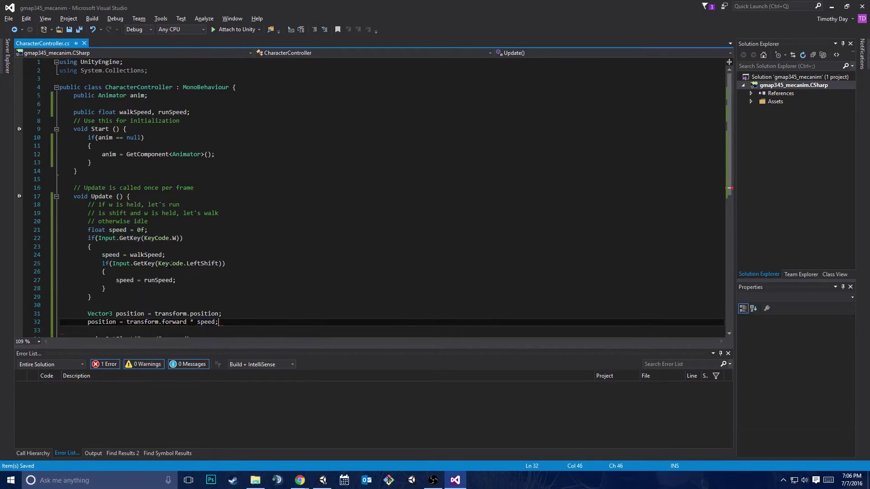
Multiply the forward movement expression by Time.deltaTime and save the script
key("Left")
type("* T")
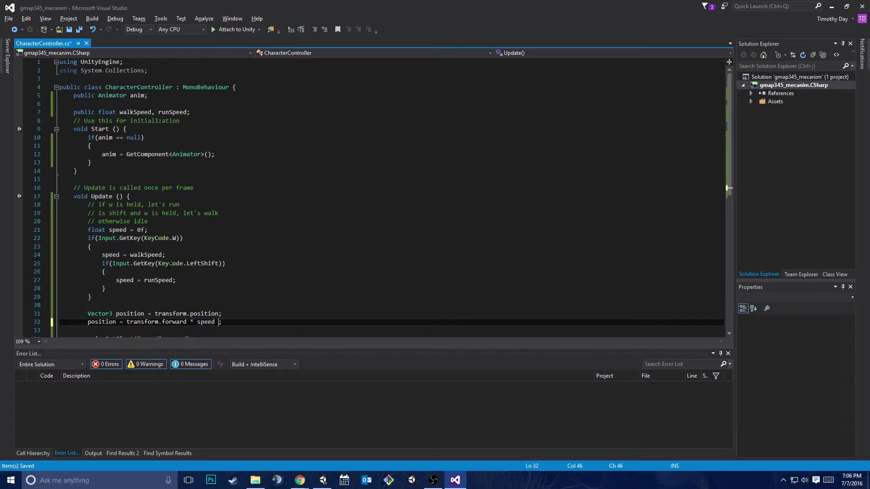
type("ime.deltaTime")
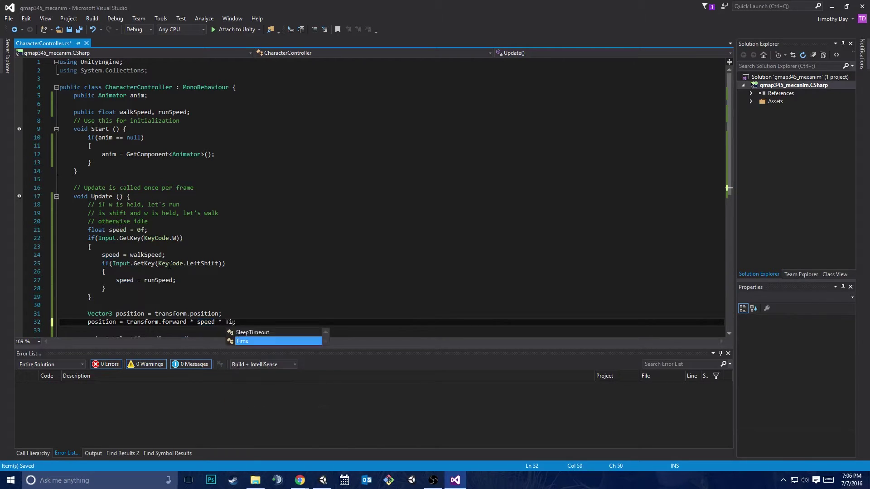
key("ctrl+s")
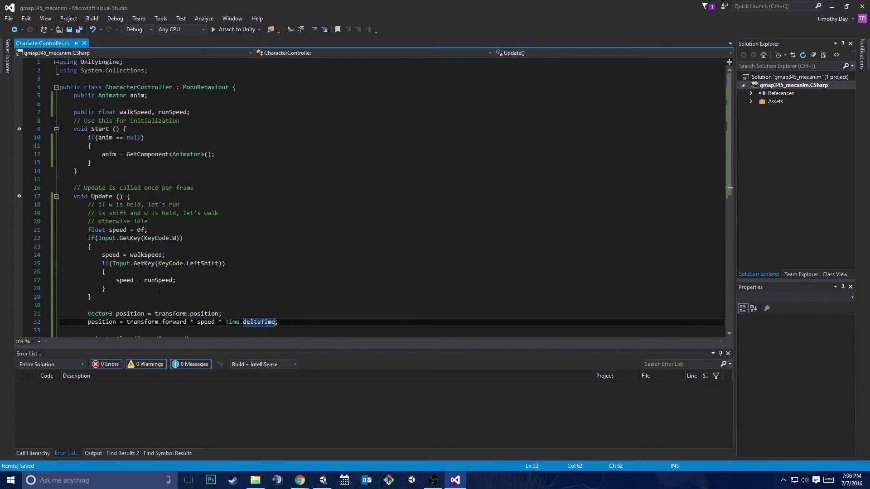
Divide the speed value passed to anim.SetFloat by runSpeed
left_click(145, 281)
scroll(145, 280, "down", 2)
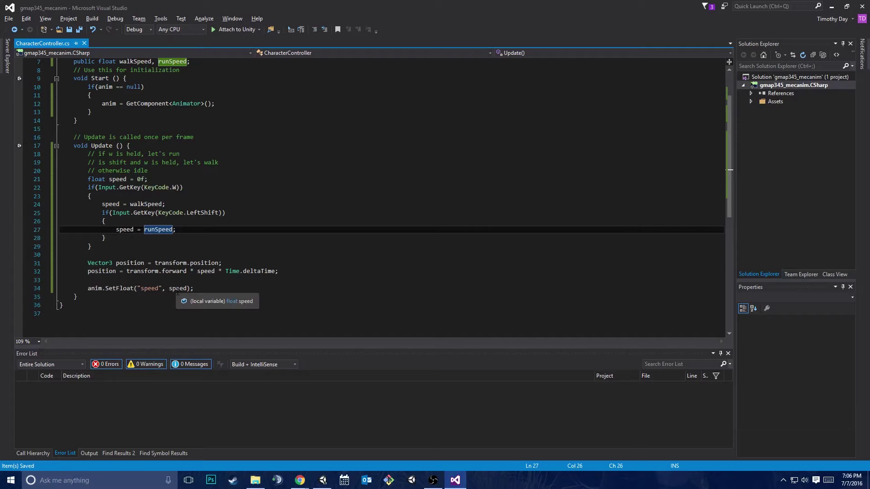
left_click(188, 289)
type("/ runSp")
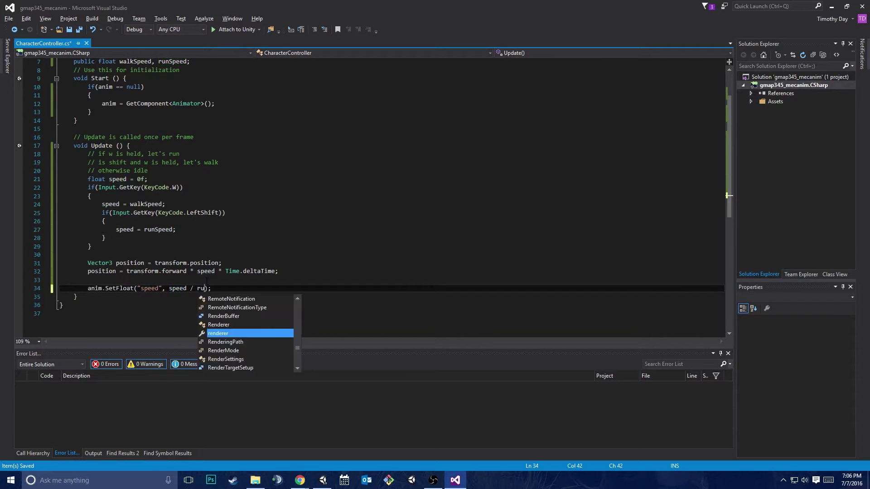
type("f")
key("BackSpace")
type("eed")
Add the comment "// speed / max = [0 ... 1]" above the anim.SetFloat call and save the script
key("ctrl+Return")
type("// sp")
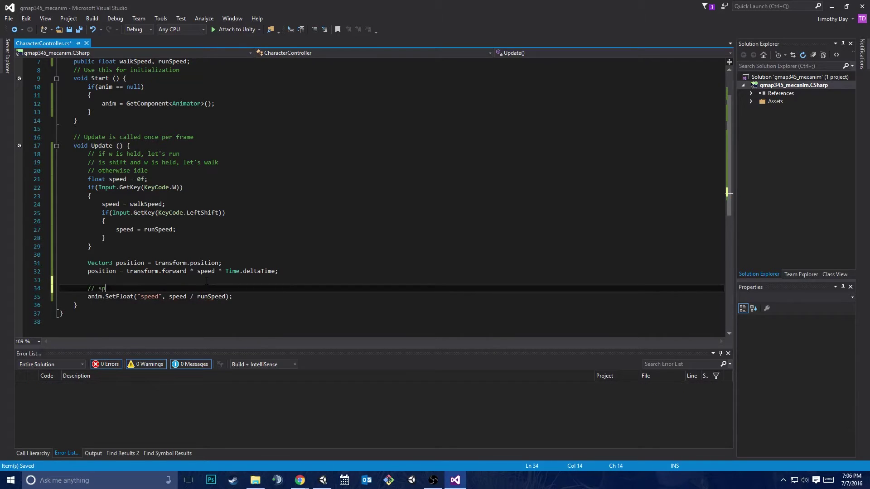
type("eed / max = [0 ... 1]")
key("ctrl+s")
scroll(226, 234, "up", 1)
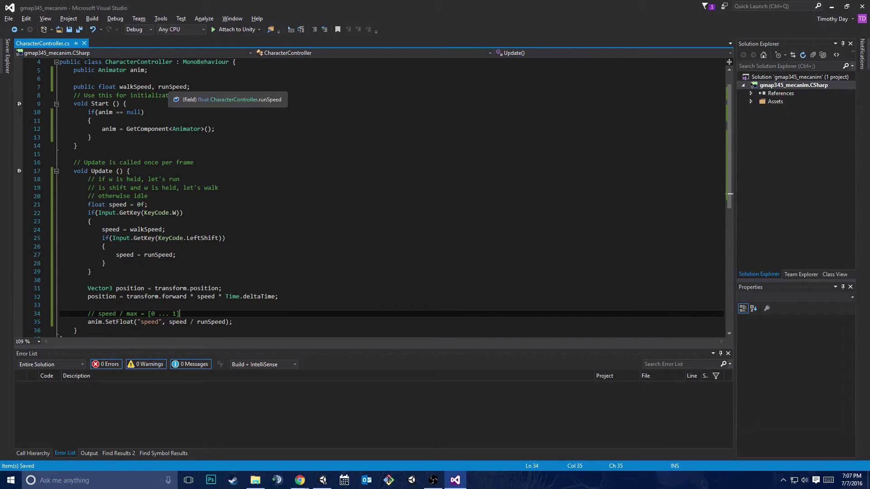
Switch to Unity, set the Character Controller script's Run Speed to 100 and Walk Speed to 11, and start play mode
left_click(322, 479)
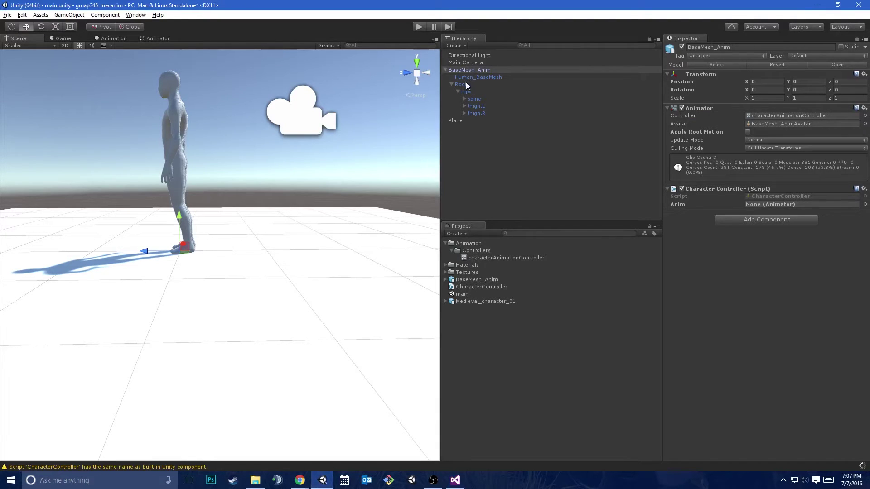
left_click(748, 221)
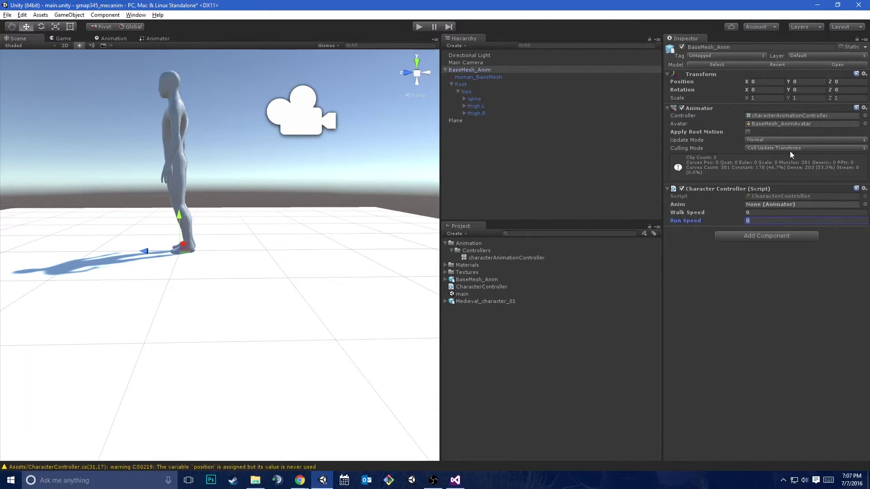
type("100")
key("shift+Tab")
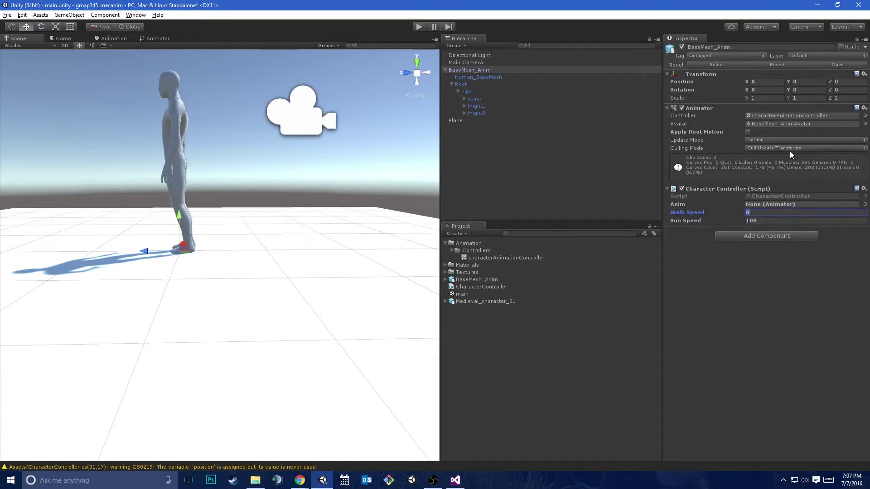
type("11")
left_click_drag(248, 148, 222, 218, "alt")
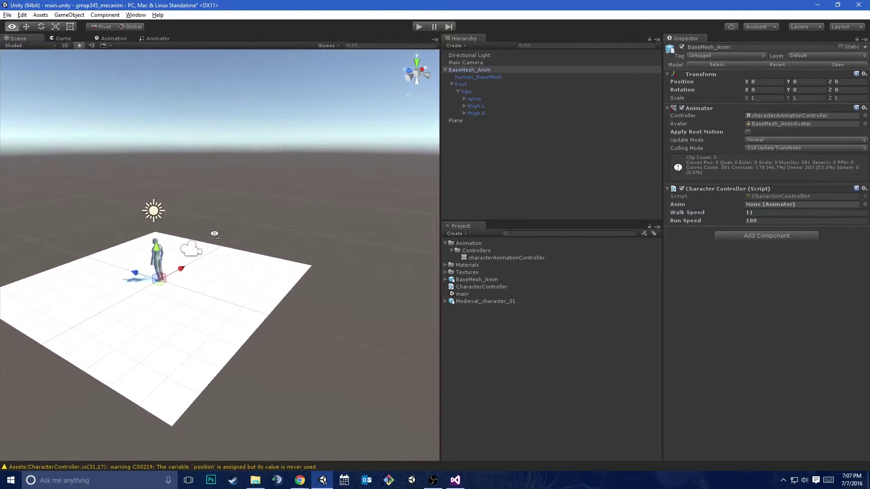
left_click(420, 27)
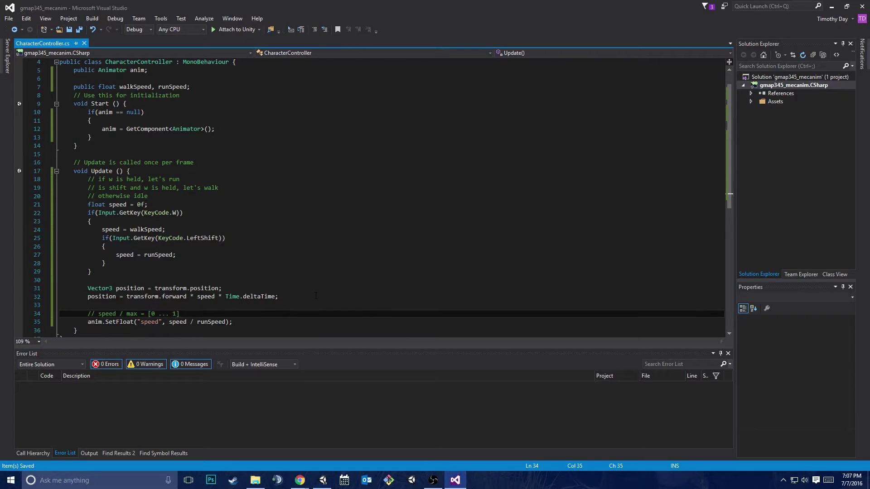
In CharacterController.cs, add this.transform.position = position; below the movement calculation and save the script
left_click(316, 305)
type("this.tra")
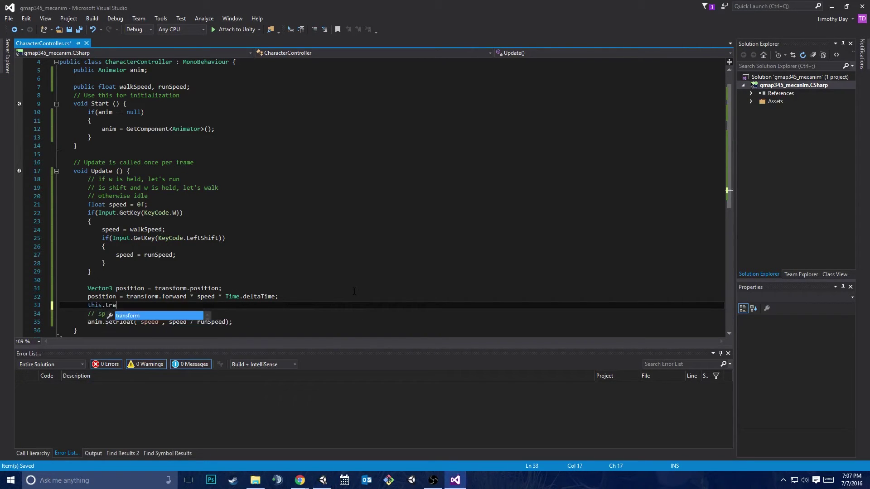
type("nsform.position = position;")
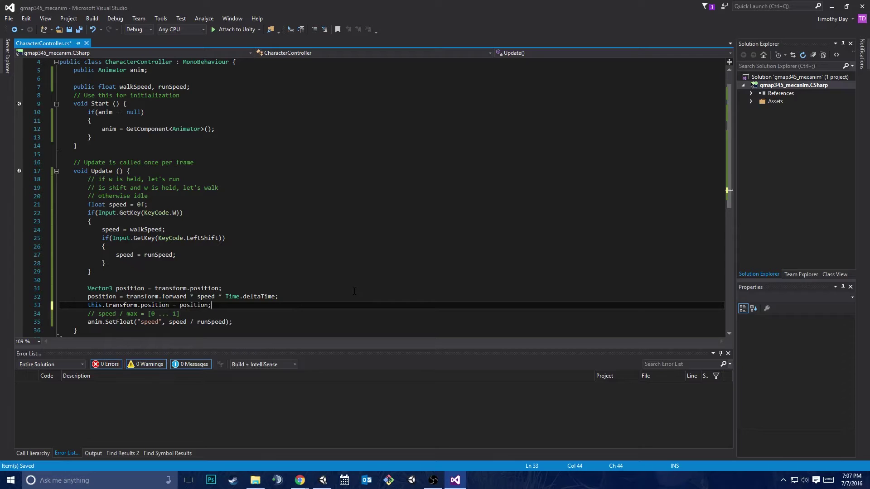
key("ctrl+s")
Switch to Unity, play the scene to test walking the character forward, and stop play mode
key("alt+Tab")
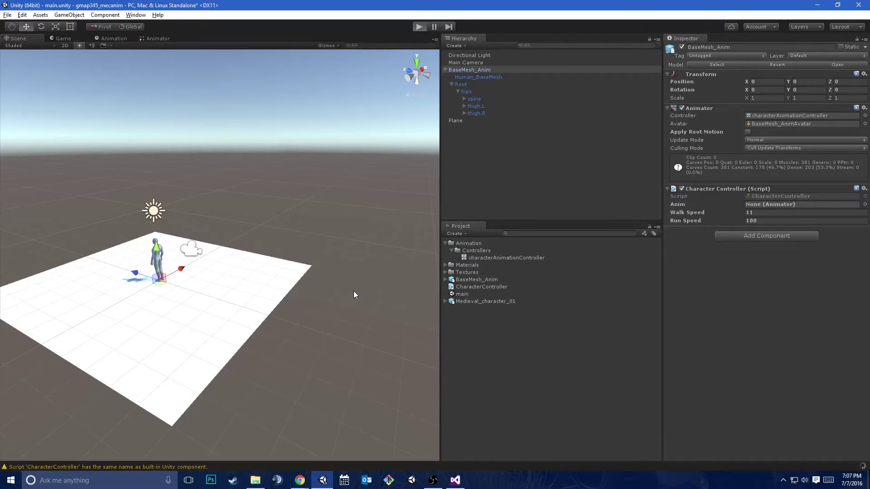
key("ctrl+p")
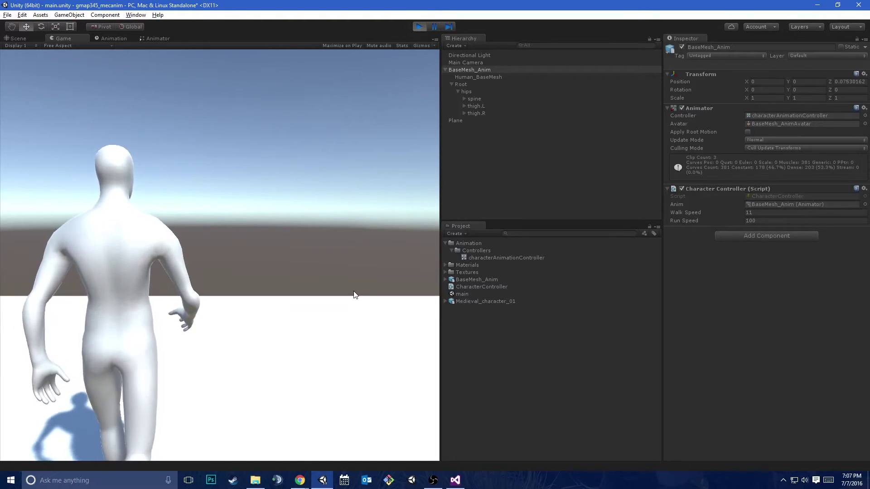
key("w")
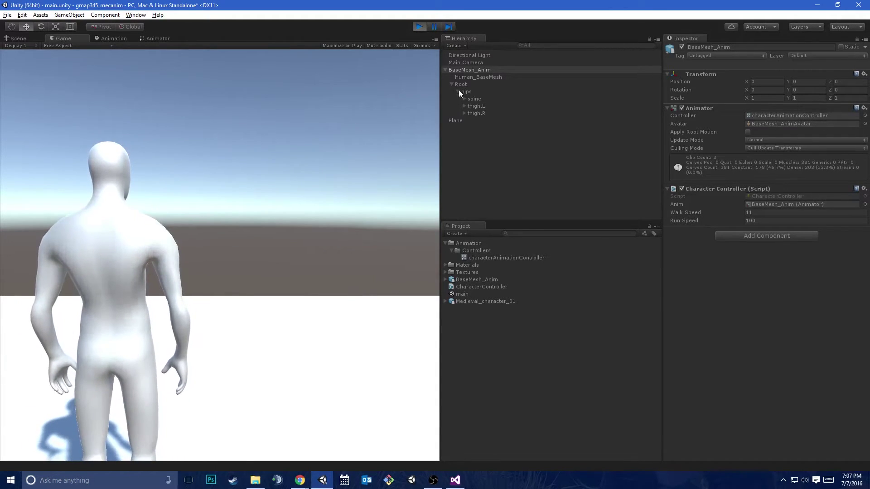
left_click(414, 27)
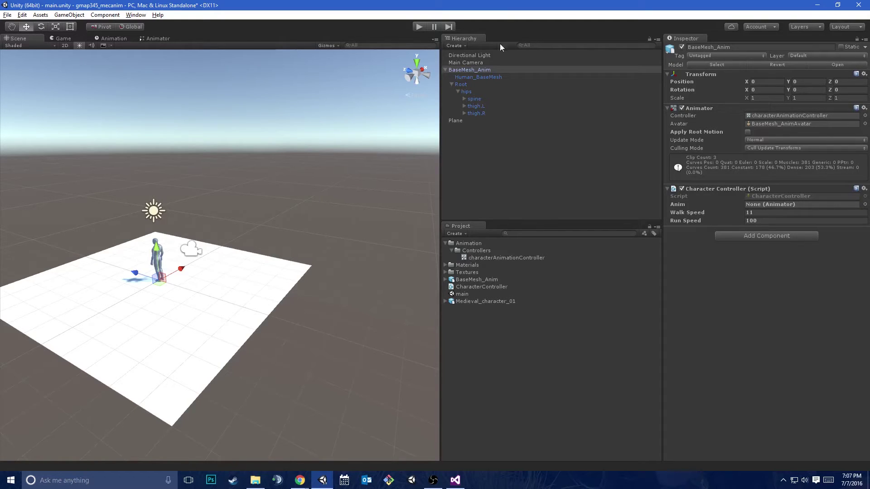
Check BaseMesh_Anim in the scene and hierarchy, and play the scene again to test its forward movement
left_click(480, 70)
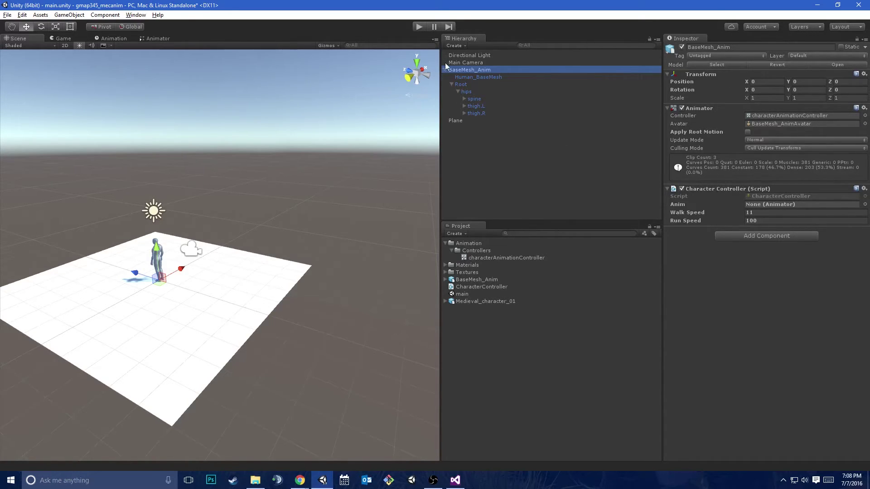
left_click_drag(297, 222, 256, 229, "alt")
scroll(256, 229, "up", 10, "alt")
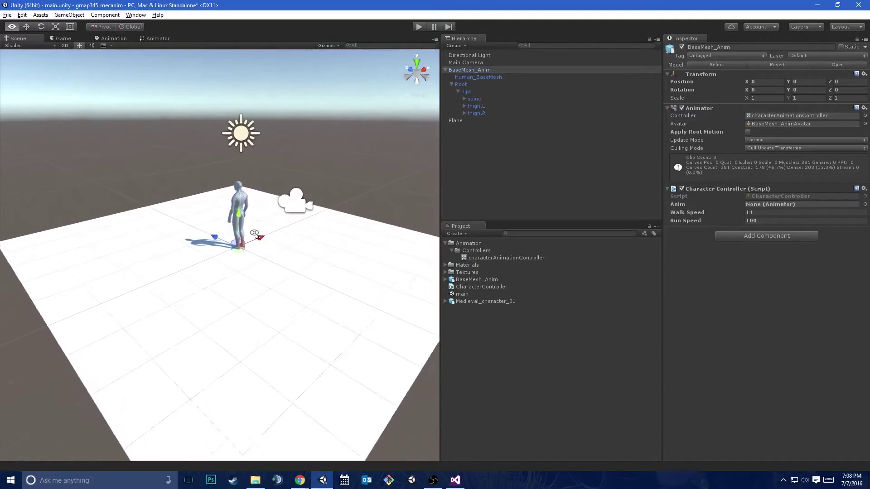
left_click_drag(274, 221, 283, 220, "alt")
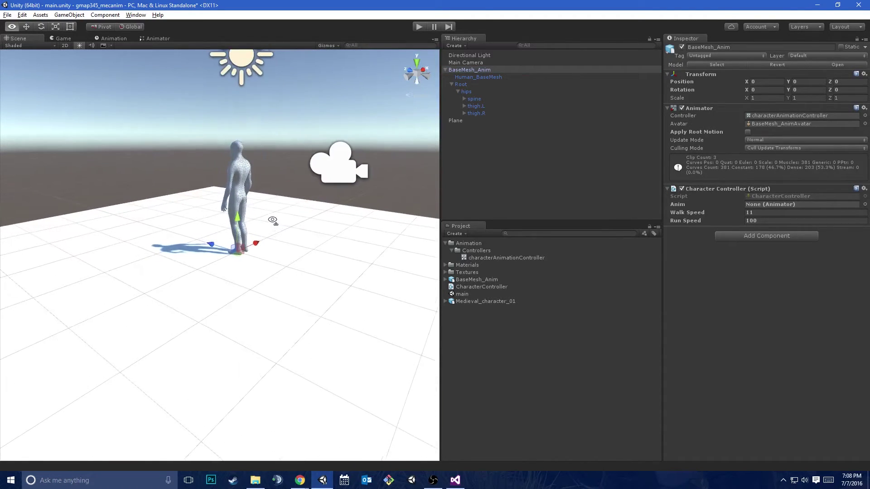
left_click(477, 69)
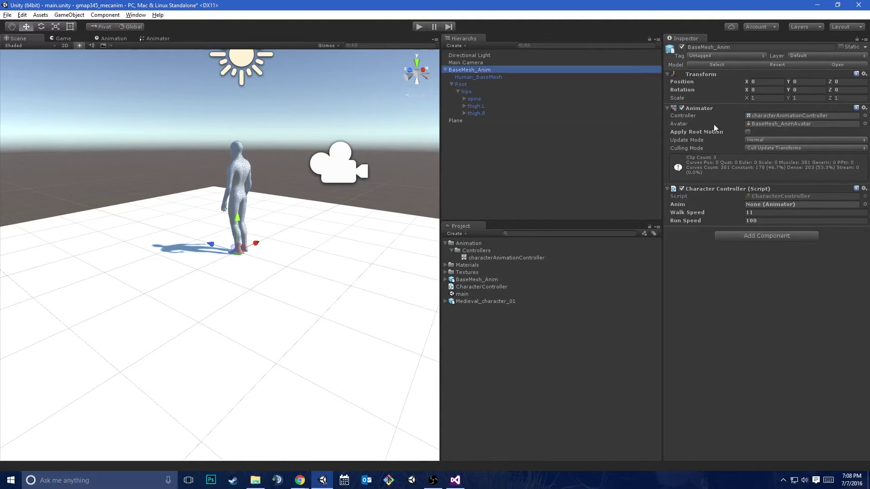
left_click(446, 70)
left_click(446, 71)
left_click(420, 27)
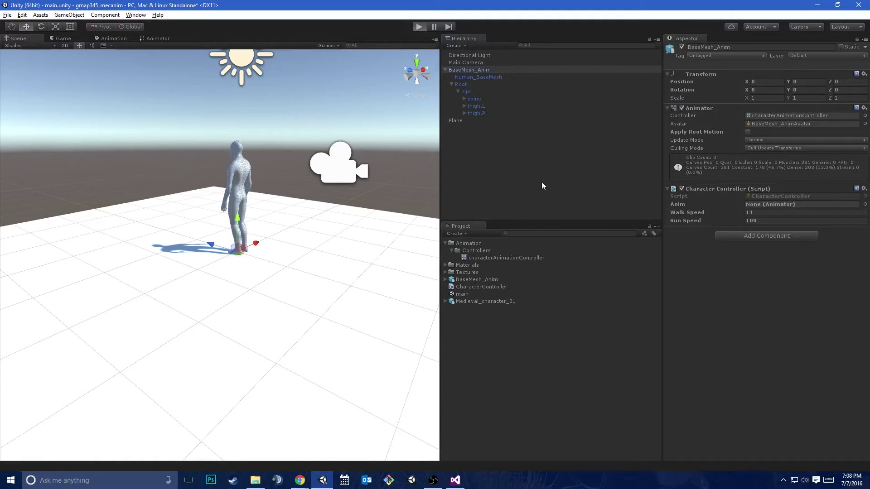
key("w")
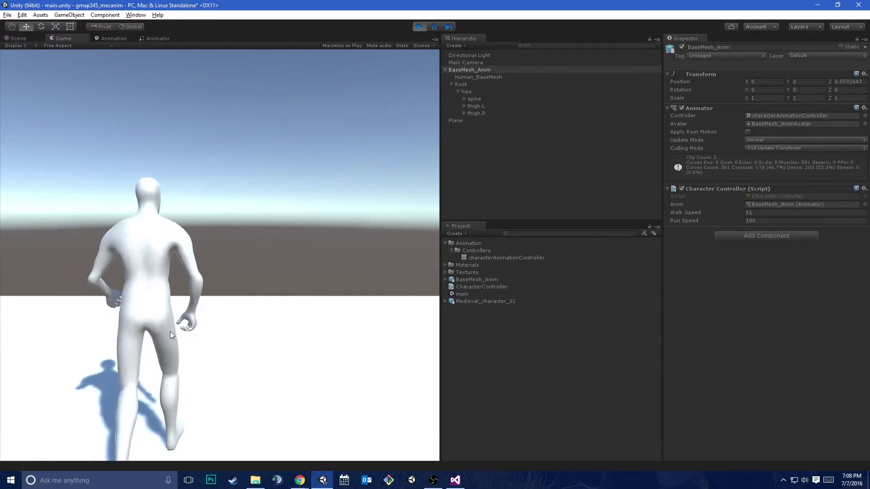
left_click(420, 26)
Create an empty game object named Character and parent BaseMesh_Anim under it
left_click(470, 70)
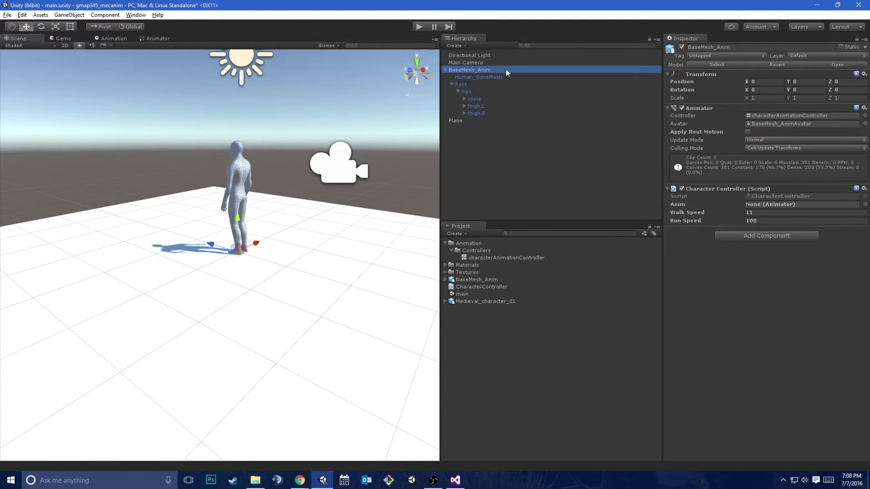
left_click(452, 46)
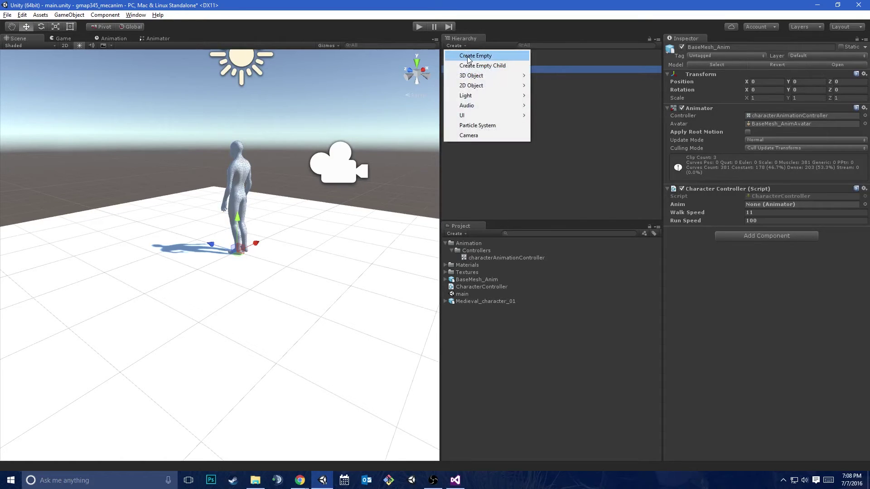
left_click(479, 65)
left_click(728, 46)
type("Character")
key("Return")
left_click_drag(485, 120, 497, 72)
left_click(486, 71)
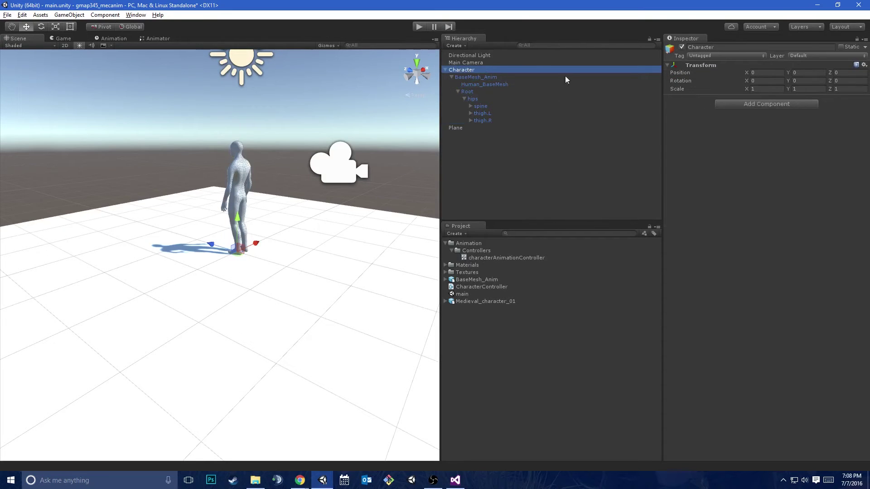
Move the Character Controller script component, with its values, from BaseMesh_Anim to the parent Character object
scroll(225, 211, "up", 5)
left_click_drag(226, 212, 299, 222, "alt")
mouse_move(150, 245)
left_mouse_down()
mouse_move(192, 244)
mouse_move(144, 247)
left_mouse_up()
left_click(482, 78)
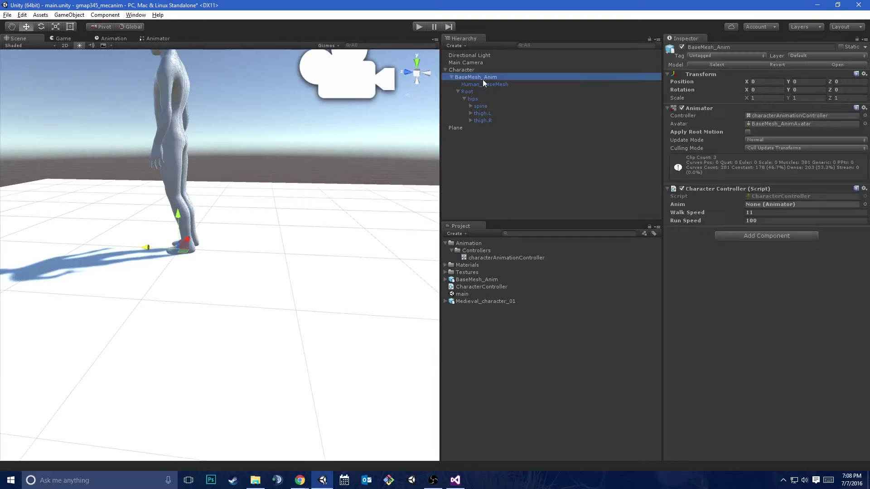
right_click(725, 190)
left_click(756, 237)
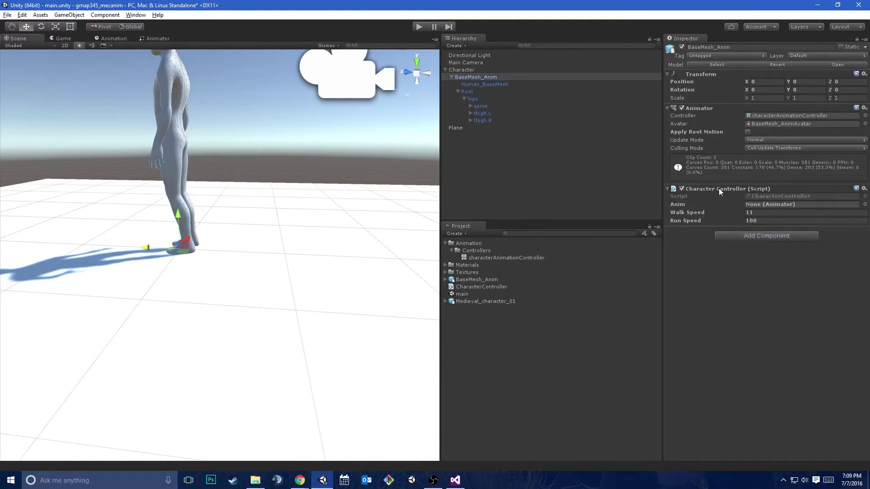
right_click(719, 188)
left_click(759, 207)
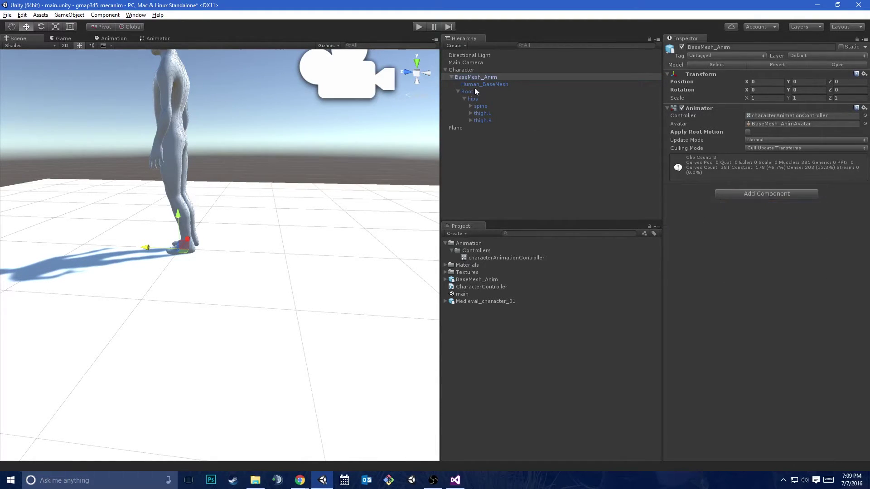
left_click(478, 70)
right_click(695, 66)
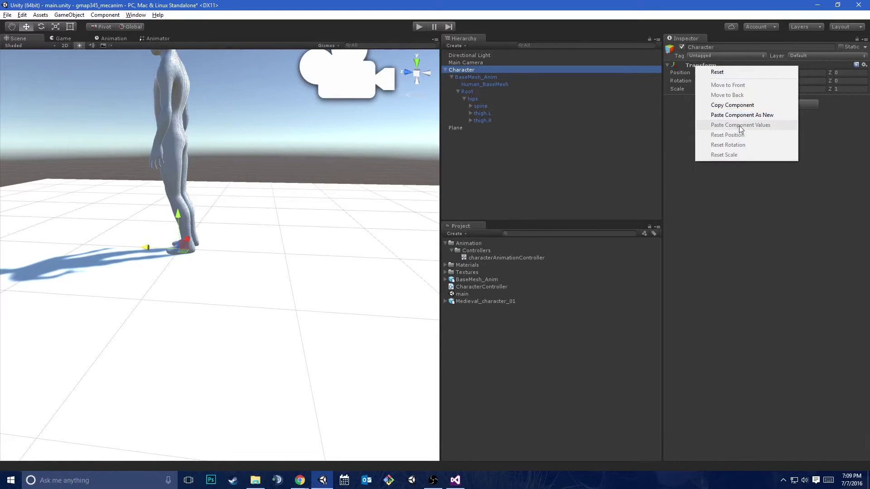
left_click(746, 117)
Assign BaseMesh_Anim to the Anim reference of Character's Character Controller script
right_click_drag(262, 177, 195, 192)
key("s")
left_click_drag(472, 74, 770, 118)
Play the scene to test walking the character forward, checking the movement code in Visual Studio
left_click(413, 28)
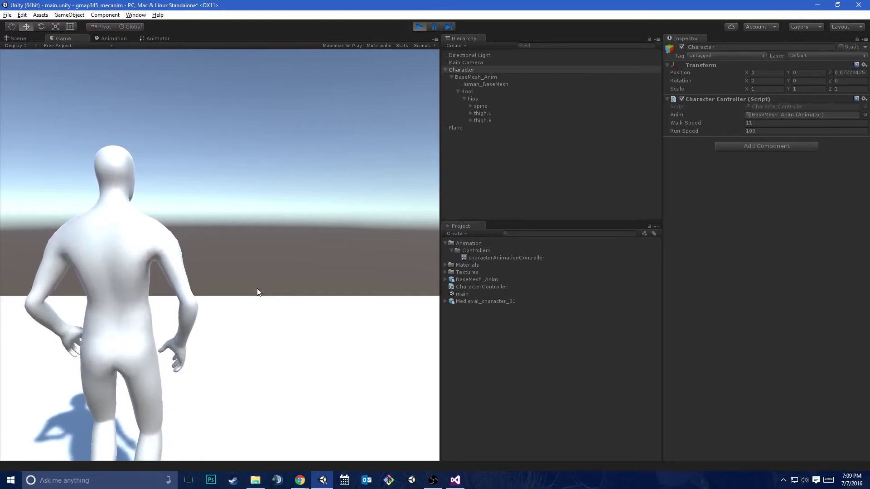
key("w")
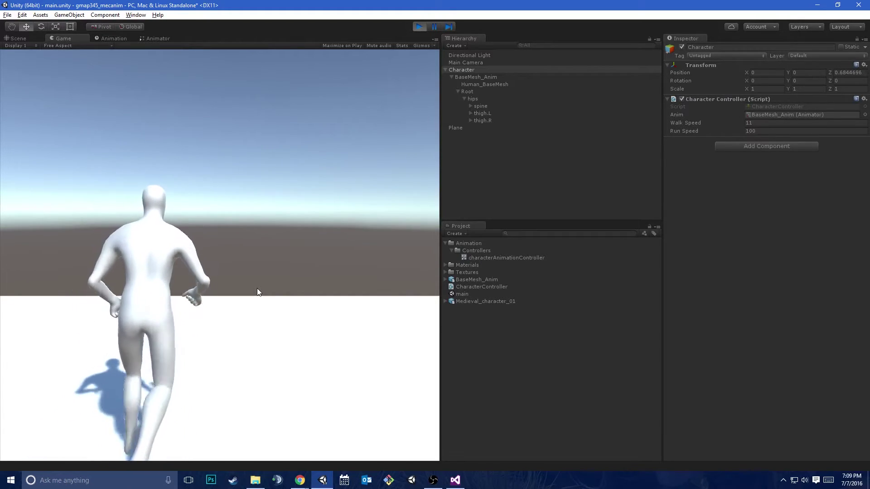
key("alt+Tab")
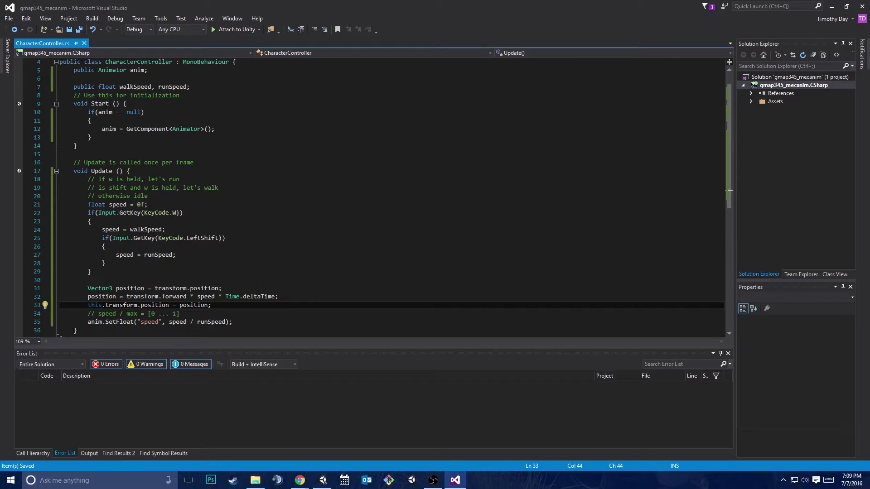
key("alt+Tab")
In CharacterController.cs in Visual Studio, insert transform.position + before transform.forward in the position calculation and save the script
key("alt+Tab")
left_click(127, 297)
type("trans.f")
key("BackSpace")
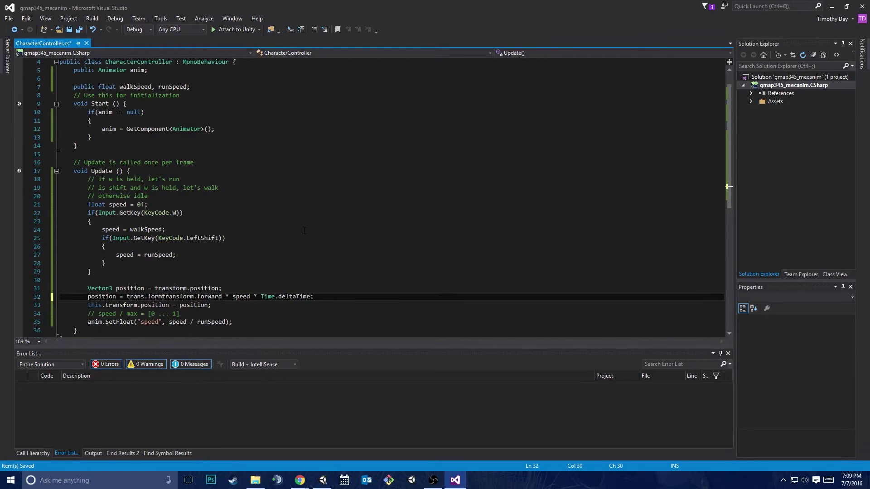
key("BackSpace")
type("form.position")
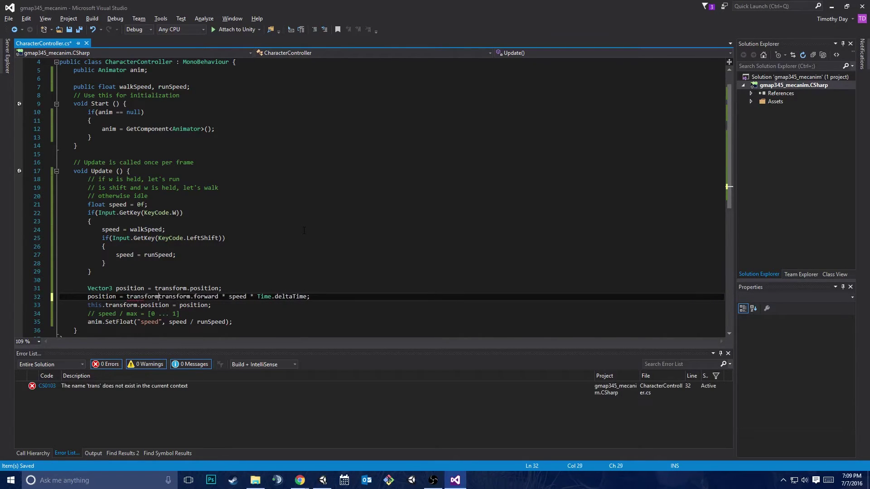
type(" +")
key("ctrl+s")
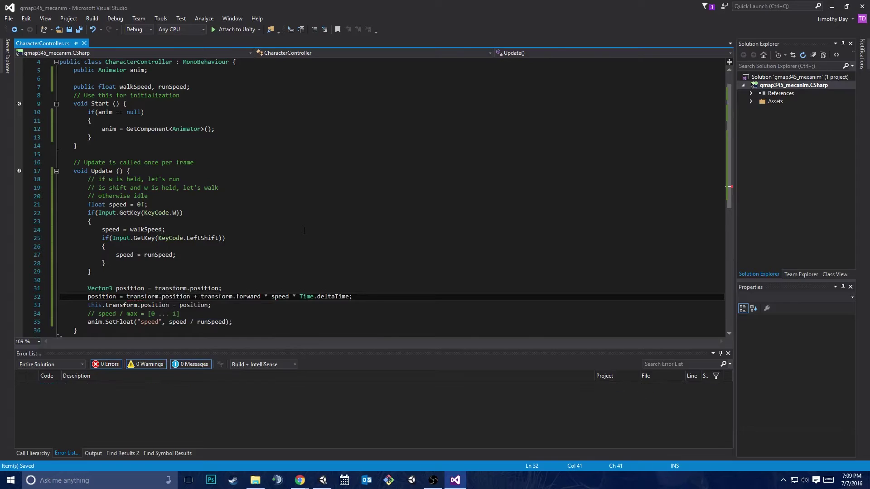
Switch to Unity, play the scene to test the corrected forward movement, and stop play mode
key("alt+Tab")
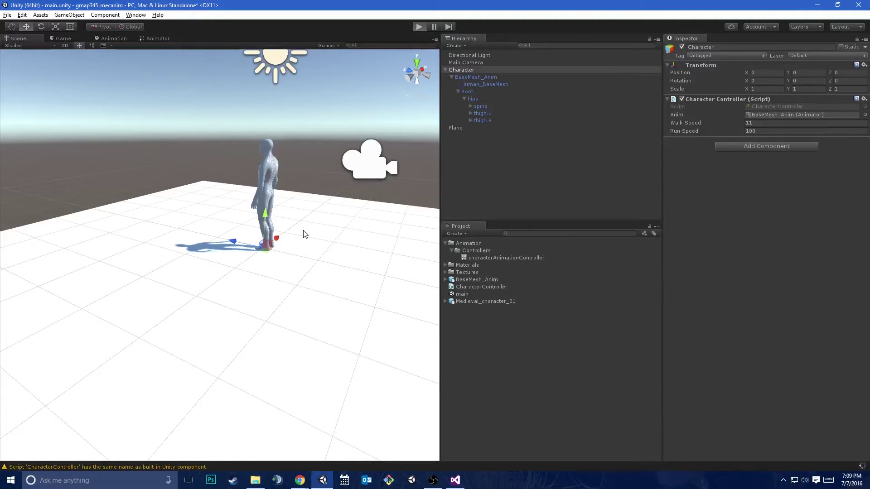
key("ctrl+p")
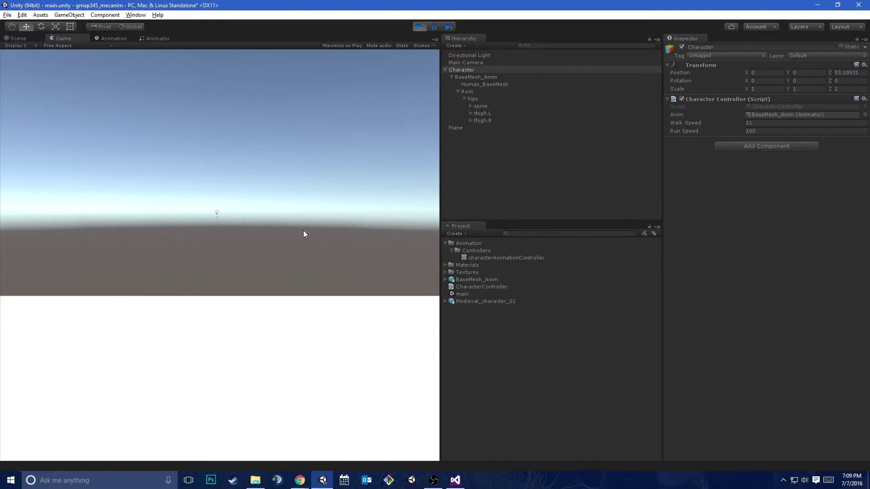
left_click(419, 27)
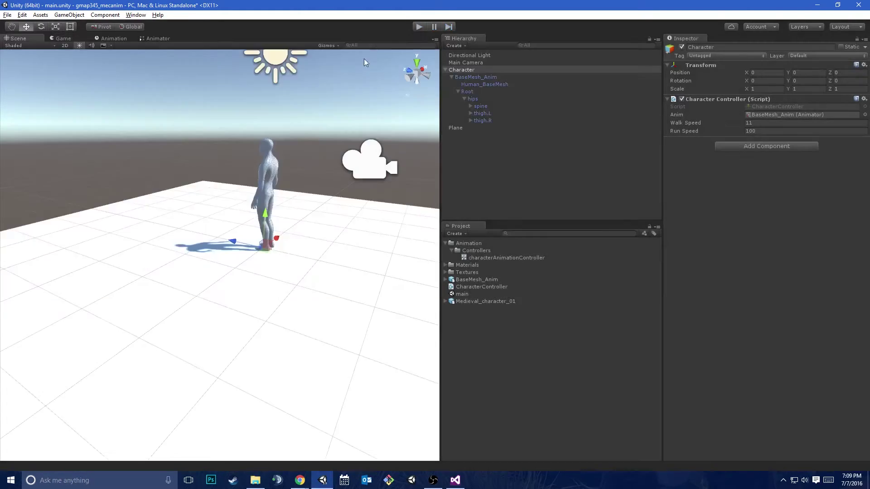
Set Character's Walk Speed to 1 and Run Speed to 10
left_click(471, 71)
left_click(756, 122)
type("1")
key("Tab")
type("10")
Play the scene to test walking and running with the new speeds, and stop play mode
key("ctrl+p")
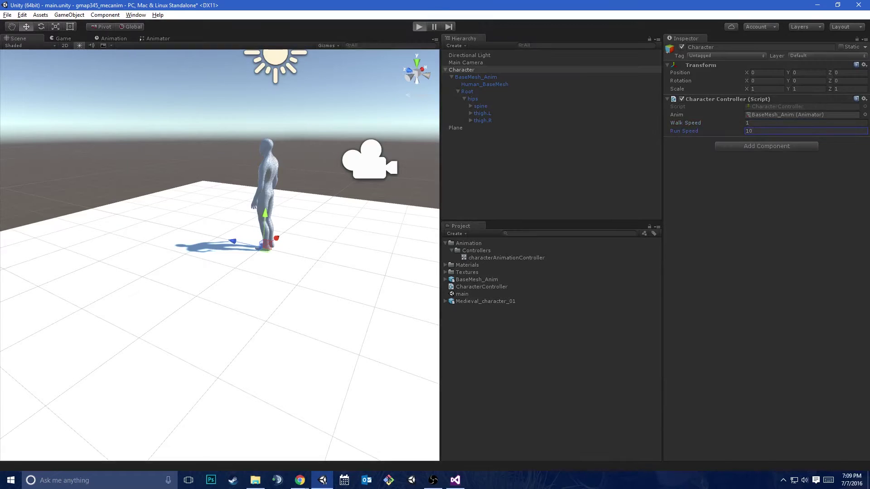
key("w")
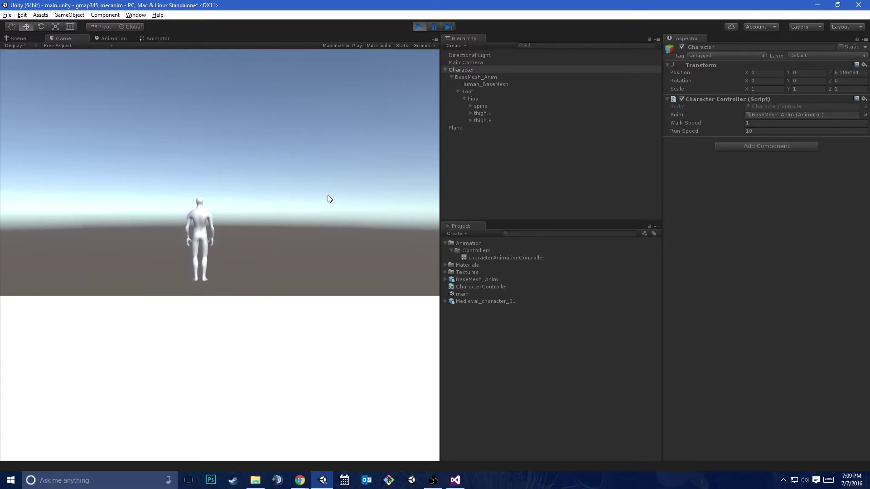
key("shift")
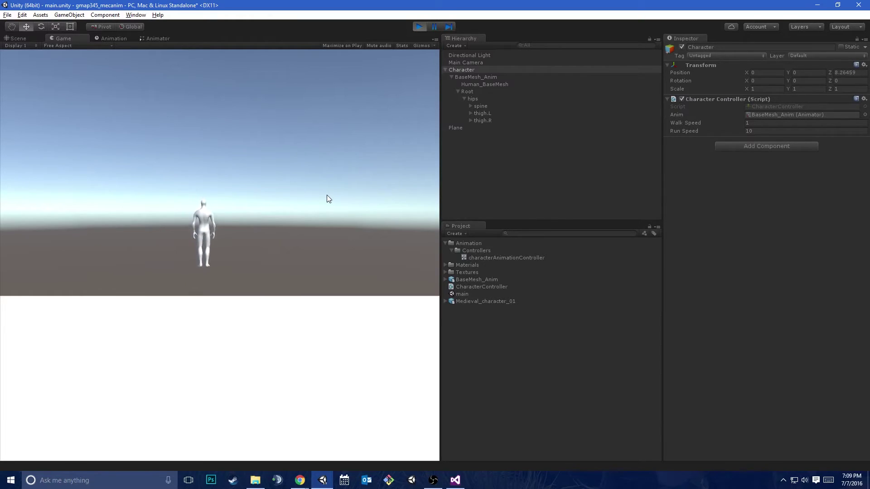
left_click(417, 27)
Set Character's Walk Speed to 1.1 and test the forward movement in play mode
left_click(772, 124)
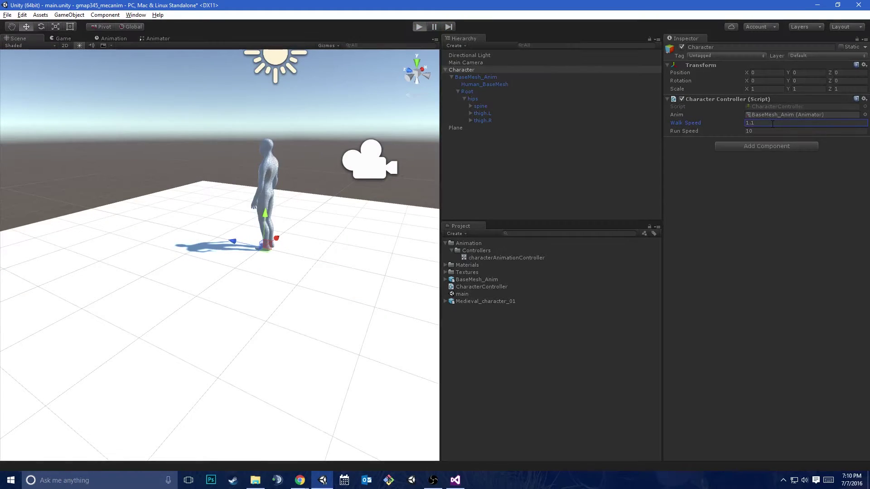
key("ctrl+p")
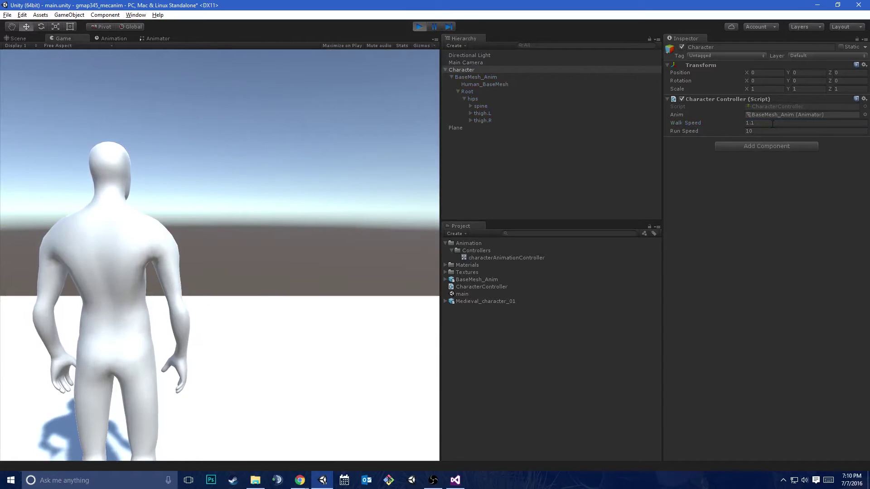
key("w")
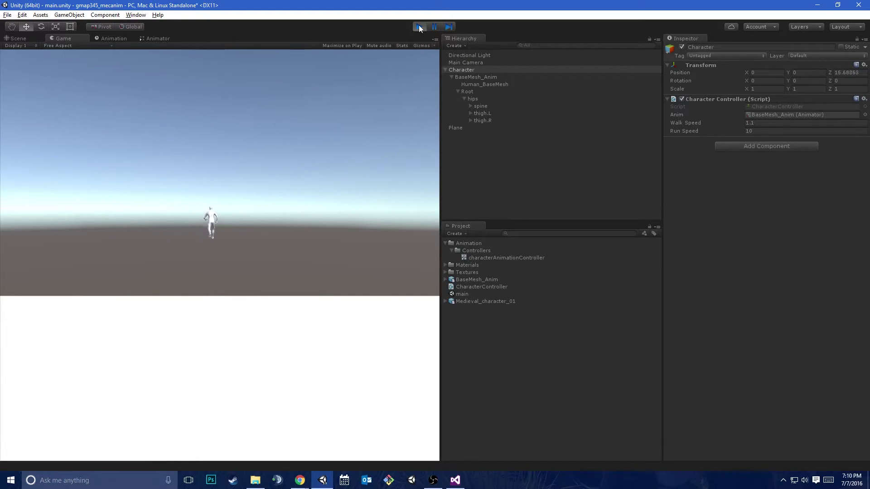
key("ctrl+p")
Set Character's Run Speed to 5 and test walking and running in play mode
left_click(767, 131)
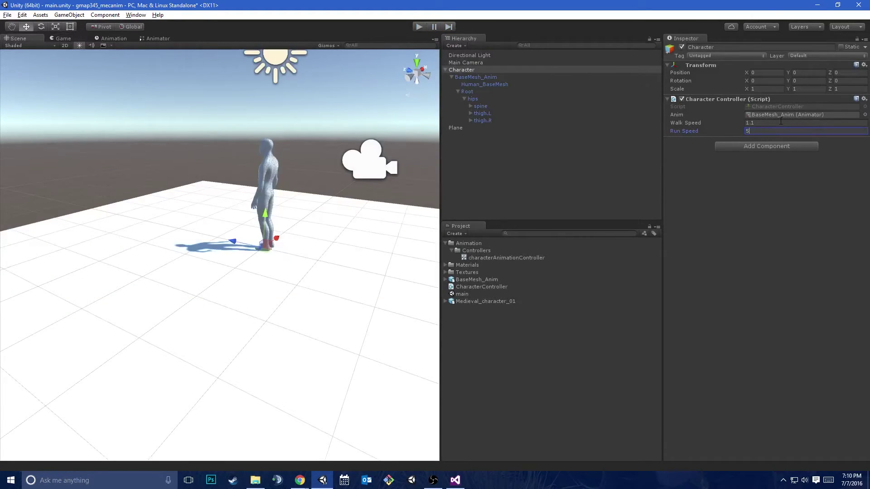
left_click(418, 27)
key("w")
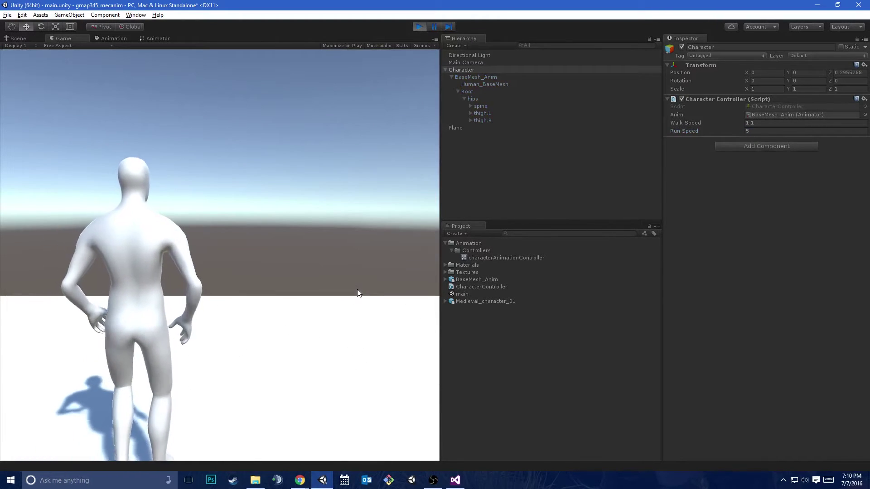
key("shift")
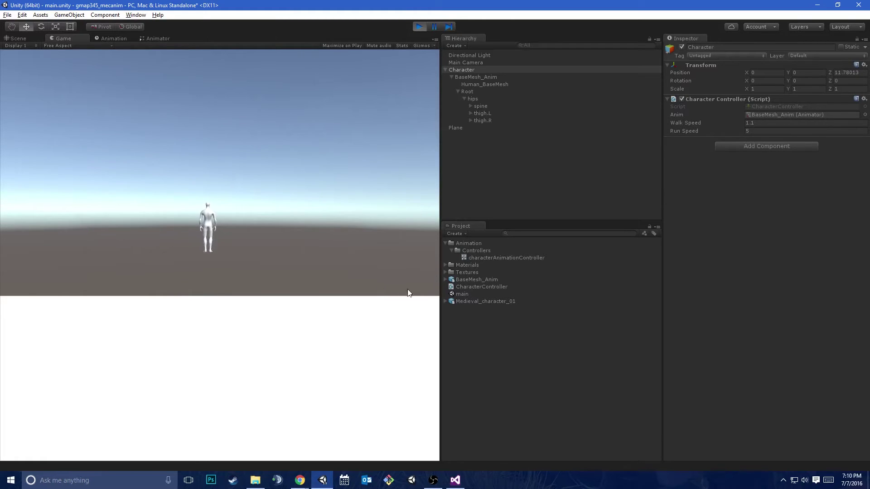
left_click(410, 24)
Scale up the Plane uniformly to enlarge the ground around the character
right_click_drag(224, 167, 182, 165)
scroll(177, 174, "down", 3)
left_click(249, 267)
key("r")
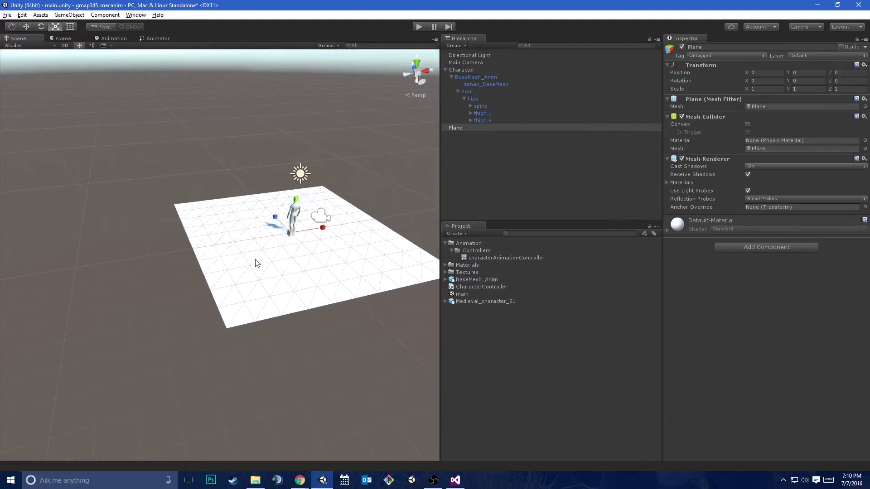
left_click_drag(292, 238, 368, 243)
Parent Main Camera under Character and play the scene to test the camera following the character
right_click_drag(369, 243, 344, 170)
left_click(474, 63)
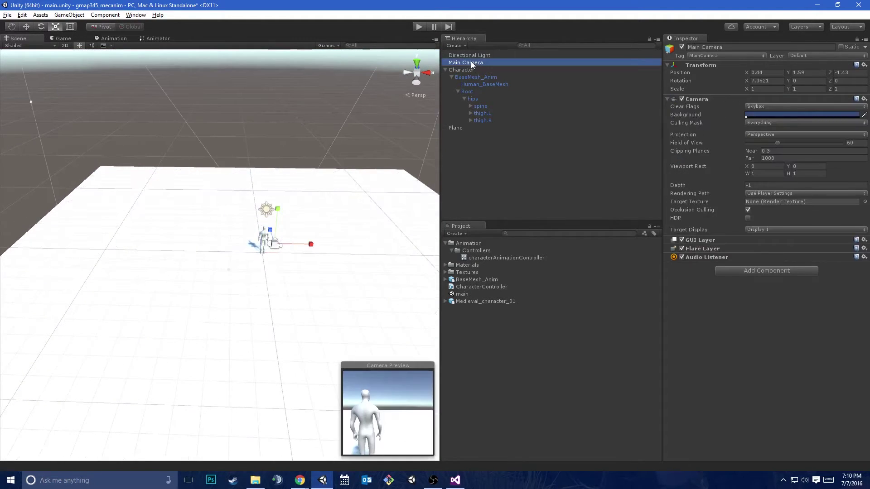
left_click_drag(474, 62, 465, 69)
left_click(72, 37)
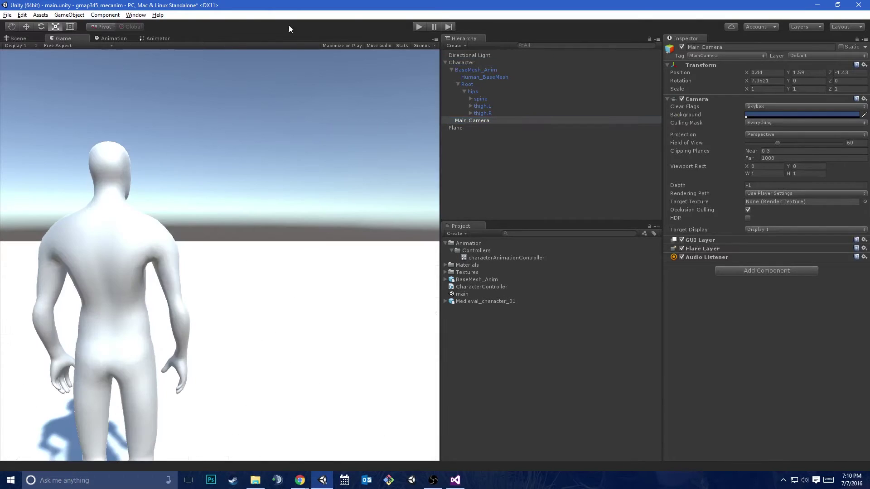
left_click(417, 26)
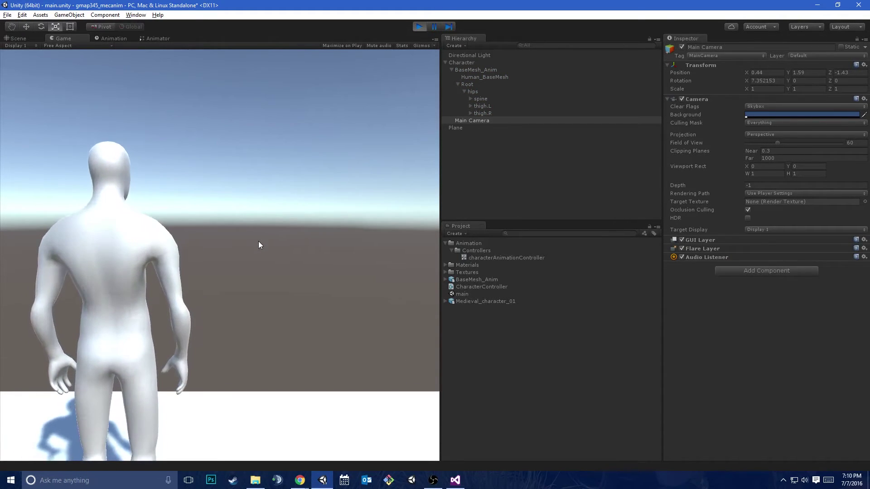
left_click(420, 27)
Collapse the project's Animation folder and import the complete Characters standard asset package
left_click(482, 62)
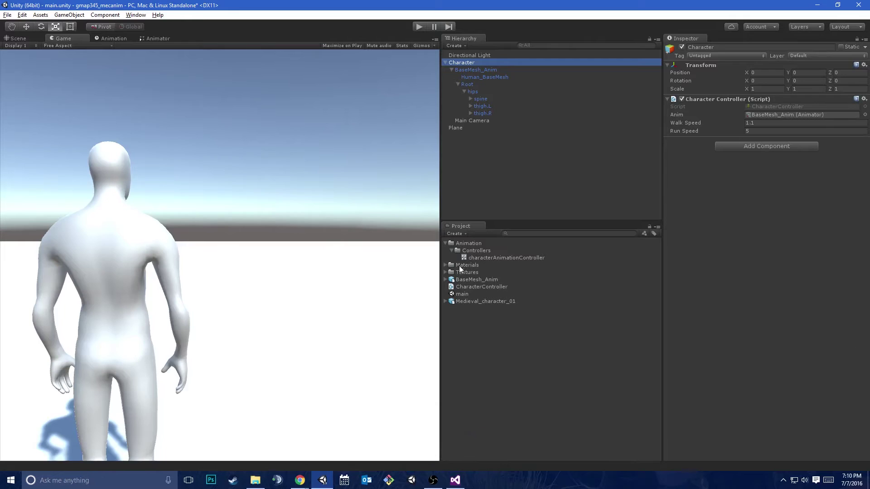
left_click(450, 243)
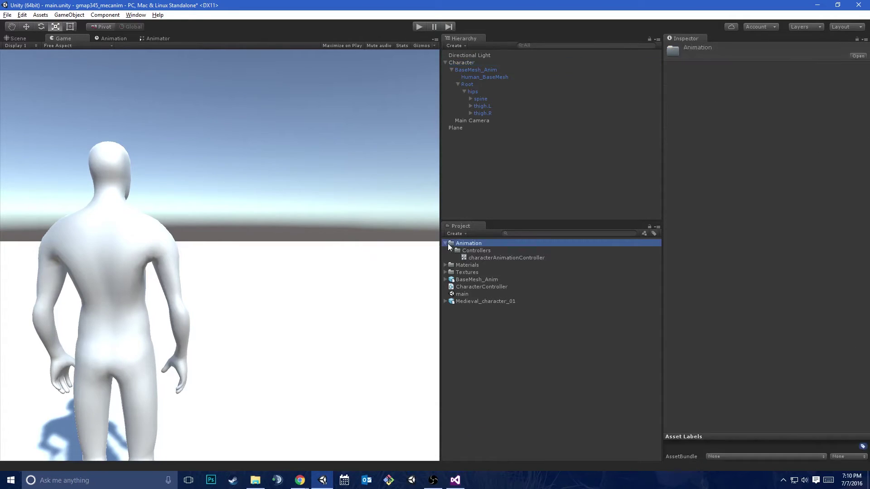
left_click(446, 243)
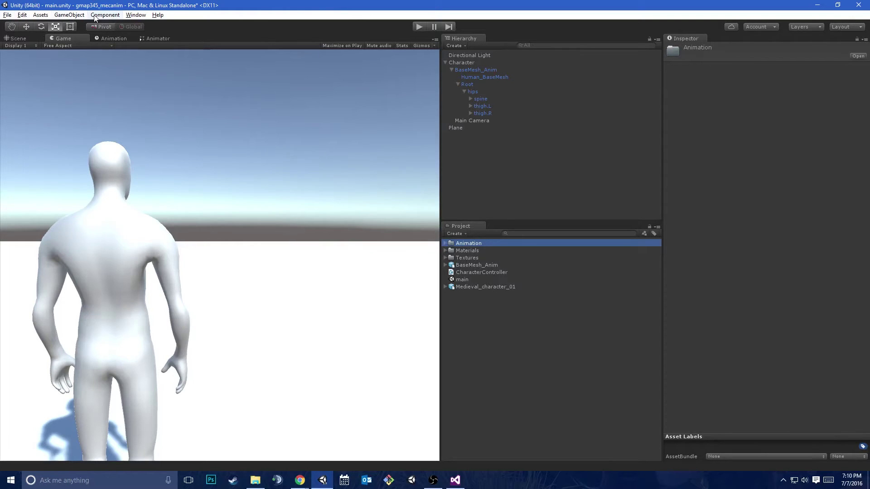
left_click(41, 15)
mouse_move(45, 92)
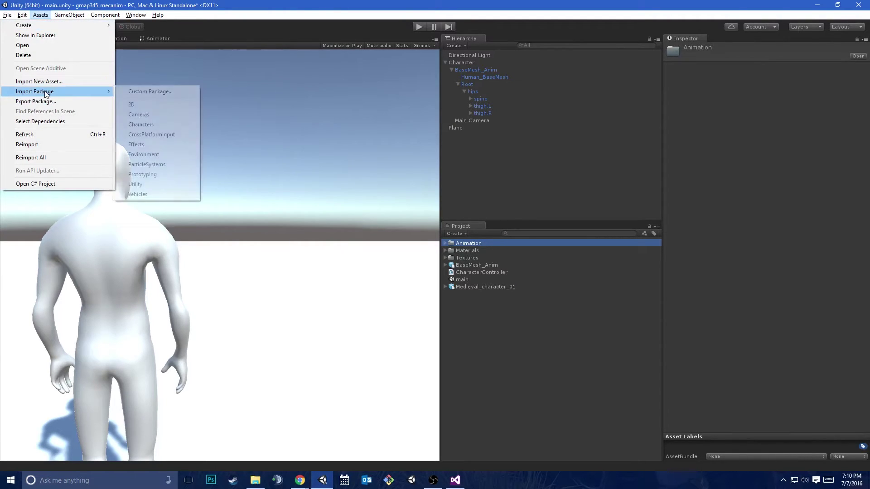
left_click(156, 125)
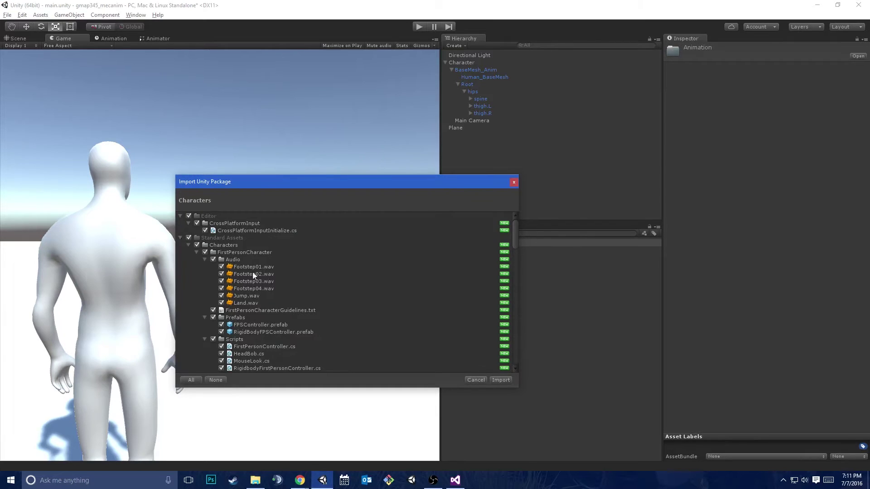
left_click(501, 381)
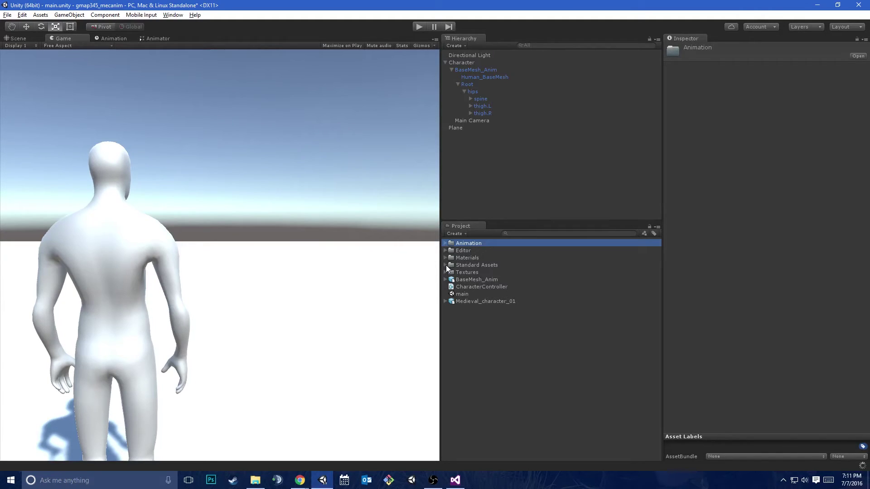
Browse the Characters and Utility folders inside Standard Assets for a usable camera script
left_click(446, 265)
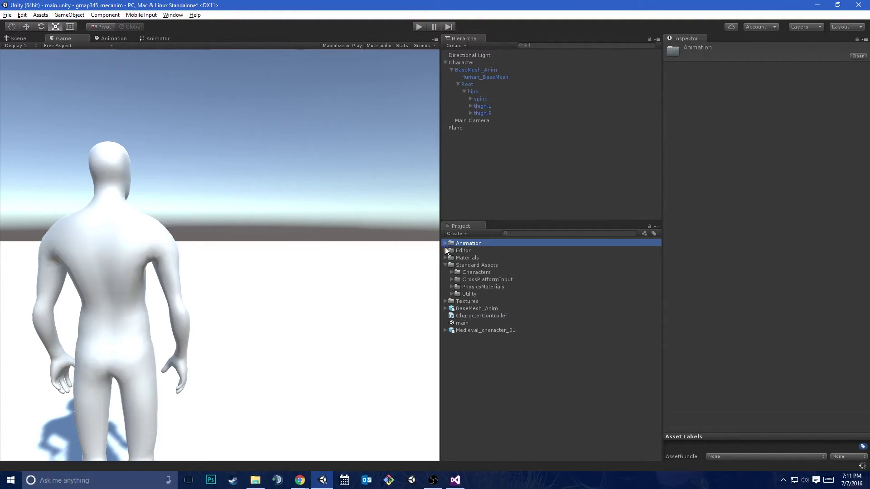
left_click(446, 265)
left_click(445, 265)
left_click(450, 273)
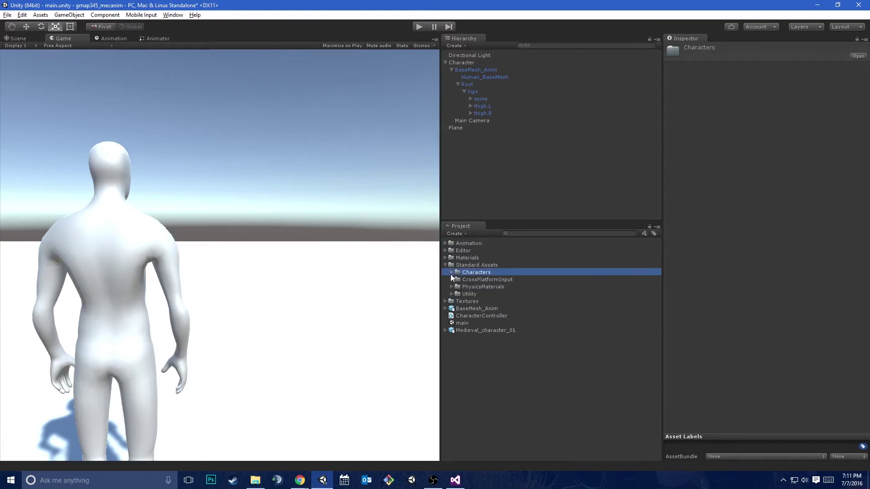
left_click(448, 273)
left_click(451, 315)
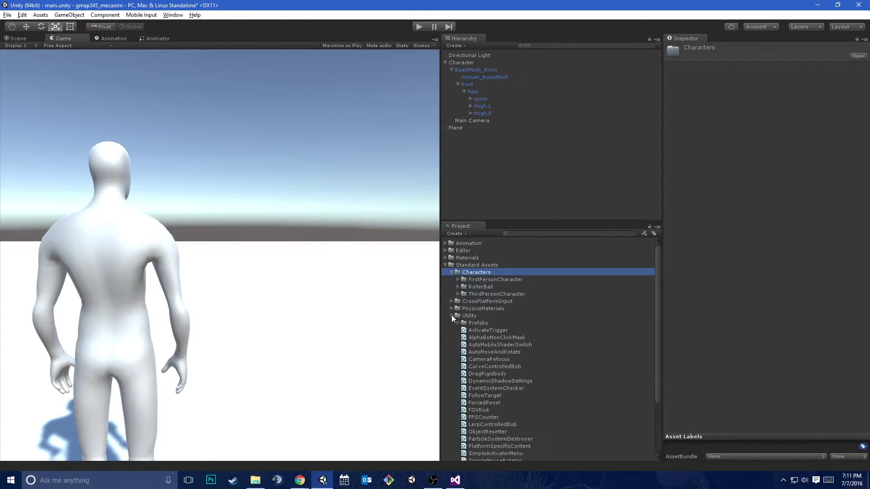
scroll(520, 411, "down", 3)
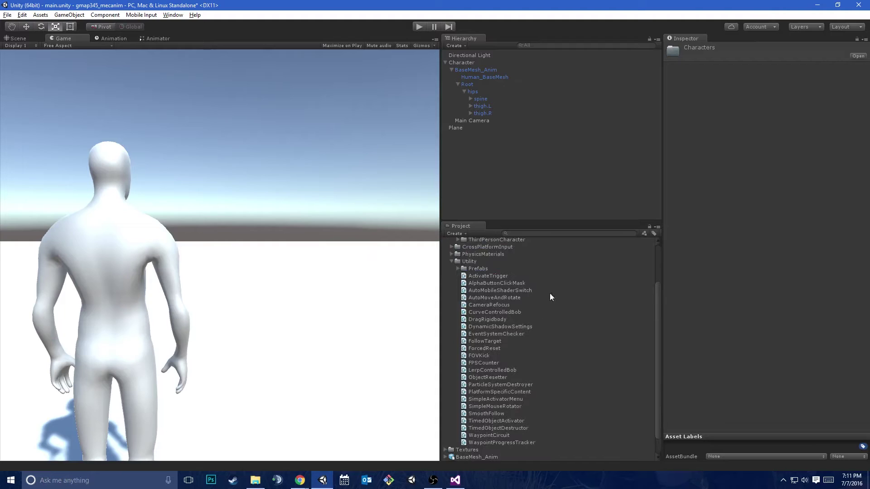
Search the project for "mousel" and try to attach the MouseLook script to Main Camera
type("mousel")
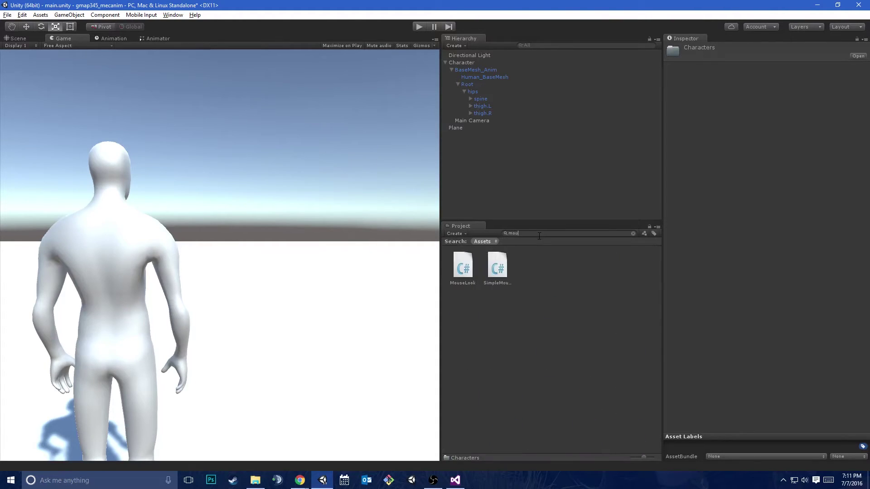
left_click(463, 279)
left_click(633, 233)
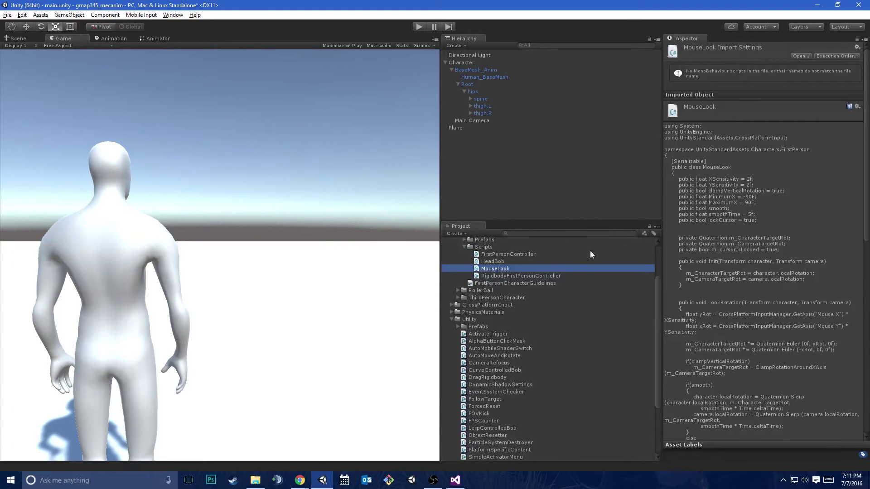
scroll(489, 273, "up", 2)
left_click_drag(501, 295, 474, 120)
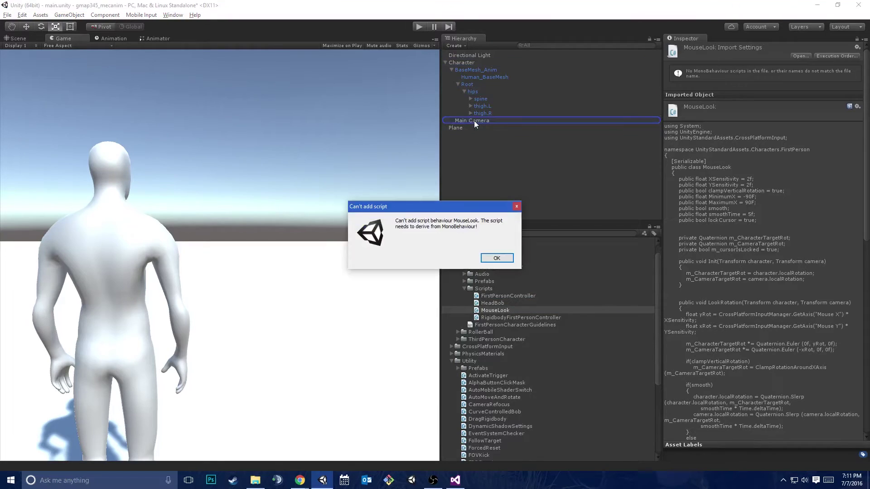
left_click(496, 258)
Examine the FirstPersonCharacter scripts, including FirstPersonController and MouseLook
left_click(494, 310)
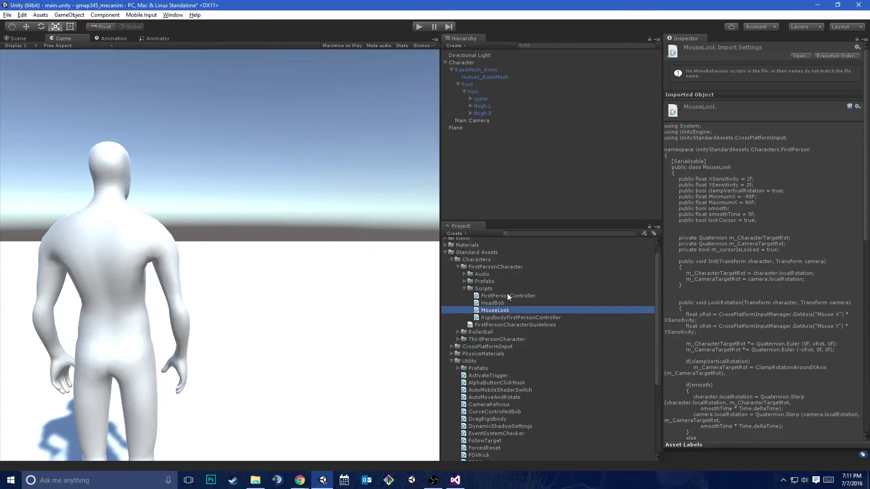
left_click(507, 316)
left_click(501, 303)
left_click(505, 296)
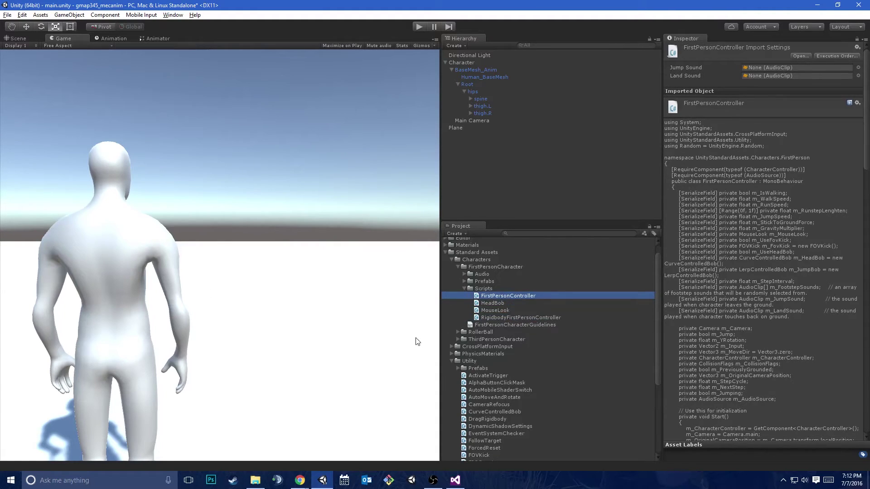
scroll(469, 346, "down", 2)
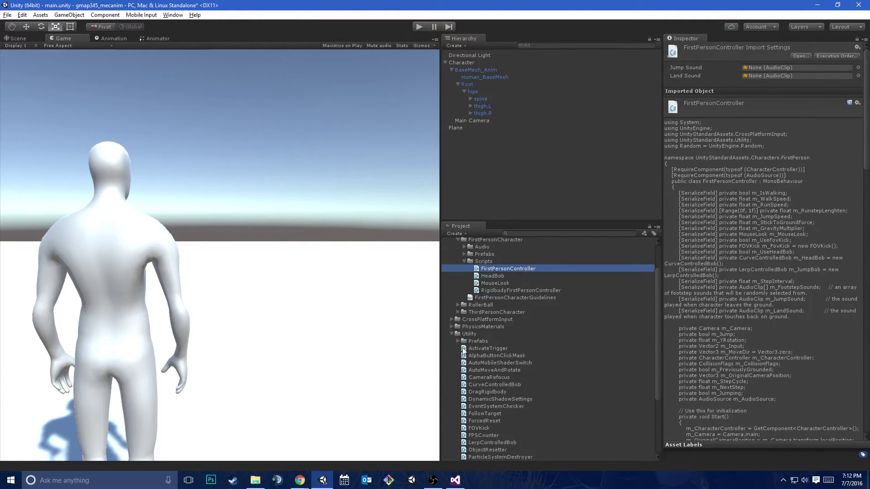
left_click(487, 283)
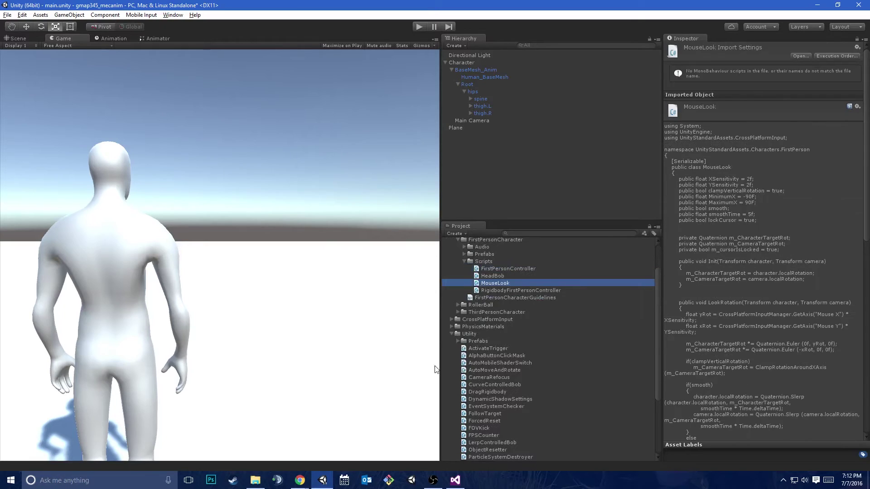
Find SimpleMouseRotator with the search "simp", attach it to Main Camera and test the mouse rotation in play mode
left_click(535, 234)
type("simp")
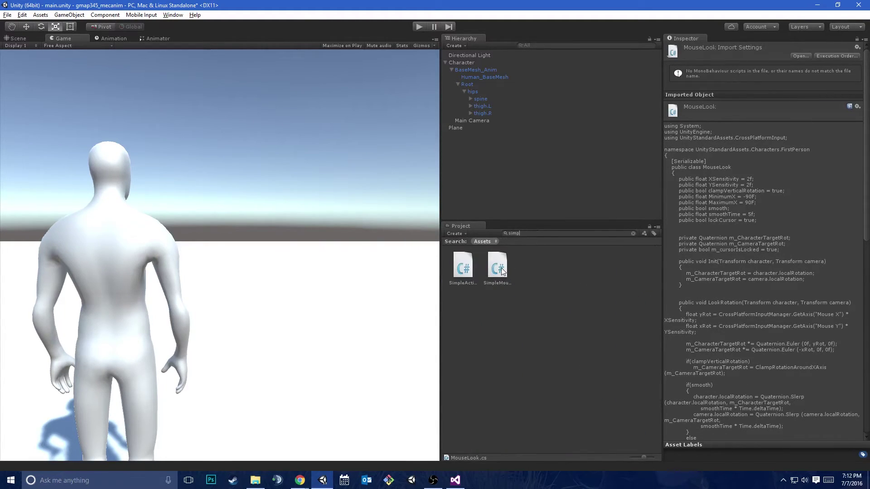
left_click(497, 269)
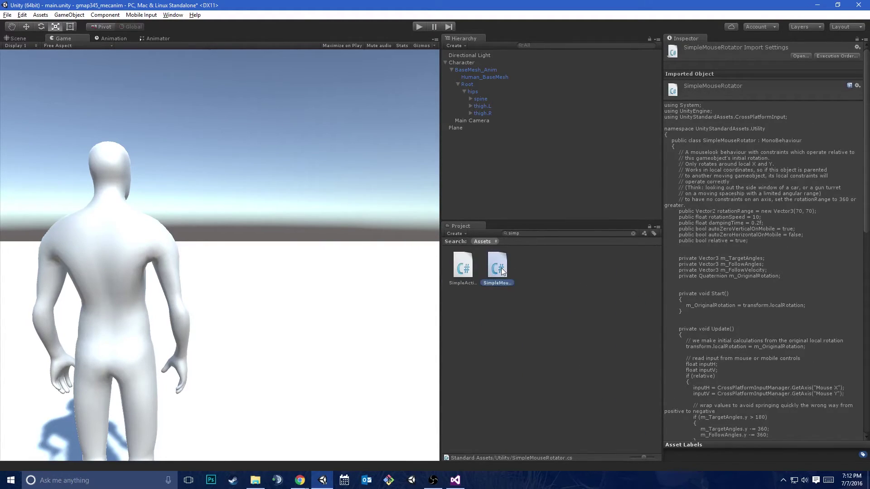
left_click_drag(501, 272, 488, 118)
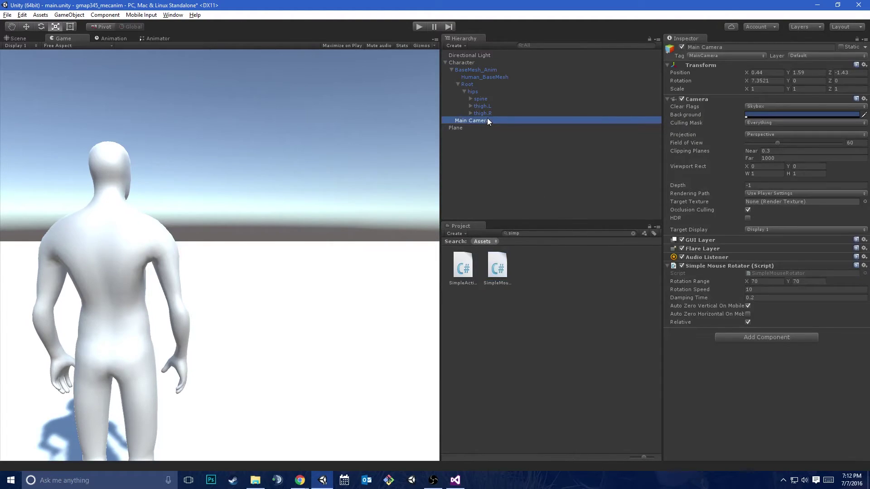
left_click(633, 233)
scroll(504, 331, "up", 3)
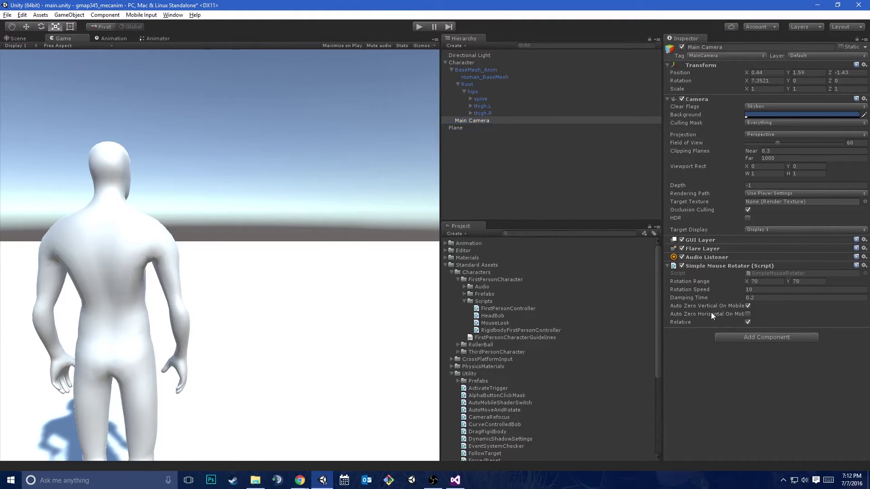
left_click(415, 27)
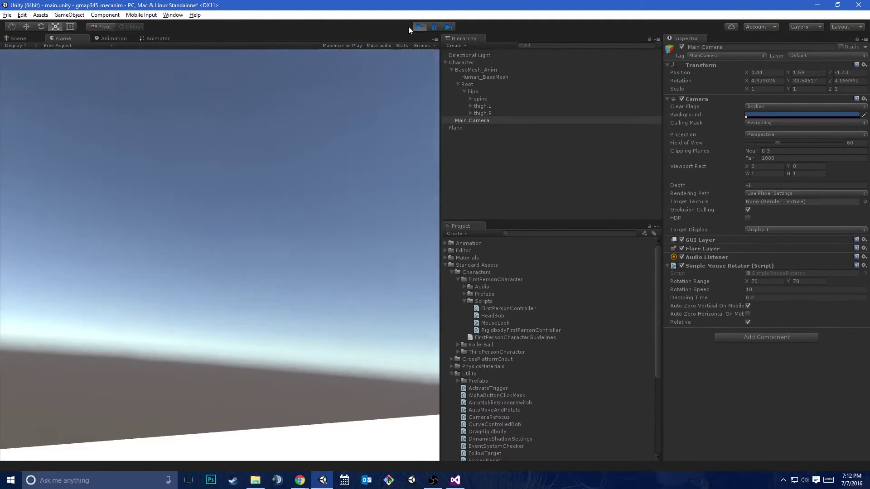
left_click(419, 26)
Reverse the hierarchy so that Character becomes a child of Main Camera, and collapse Character
left_click(475, 120)
left_click_drag(475, 120, 480, 63)
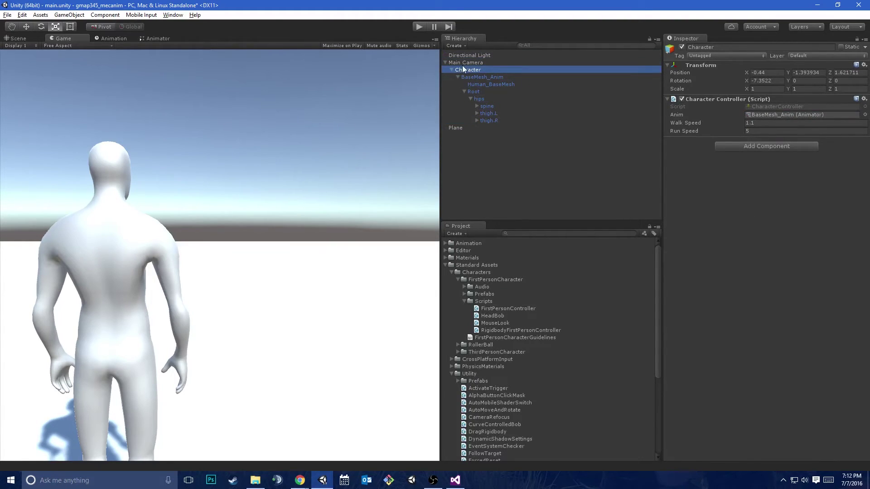
left_click(452, 70)
Copy the Character Controller script component from Character to Main Camera and remove the original from Character
right_click(699, 99)
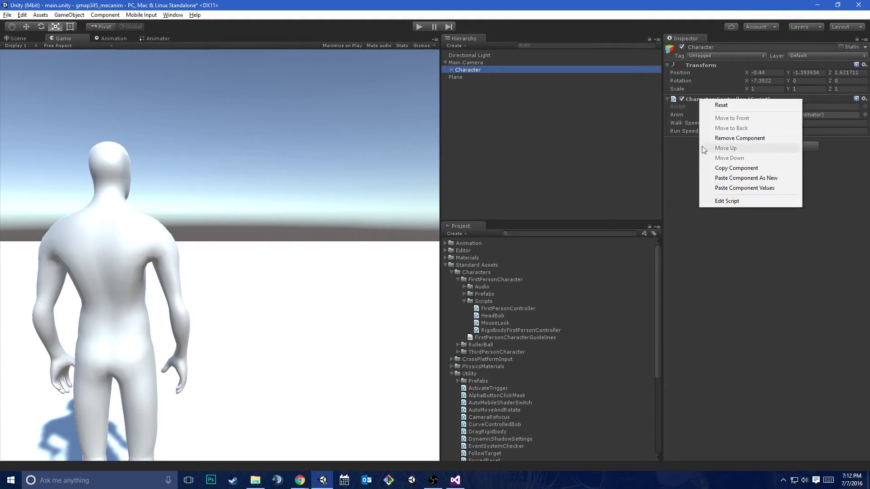
left_click(725, 169)
left_click(463, 63)
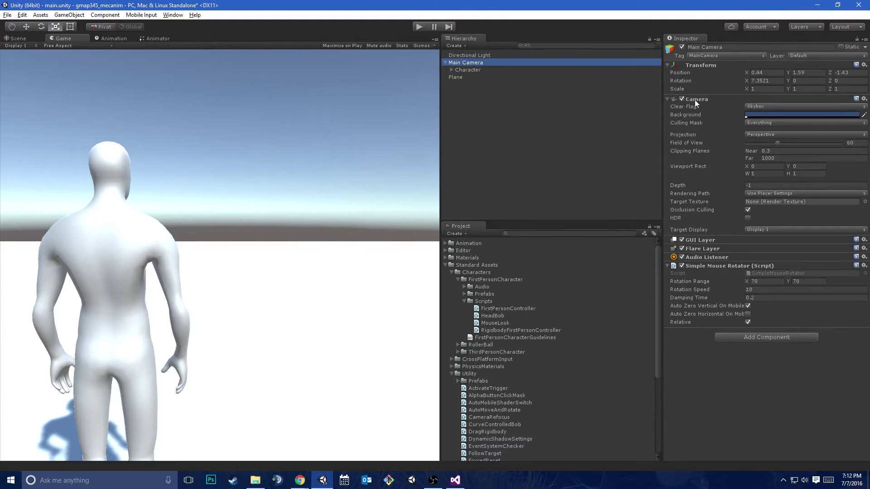
right_click(692, 100)
left_click(754, 178)
left_click(469, 71)
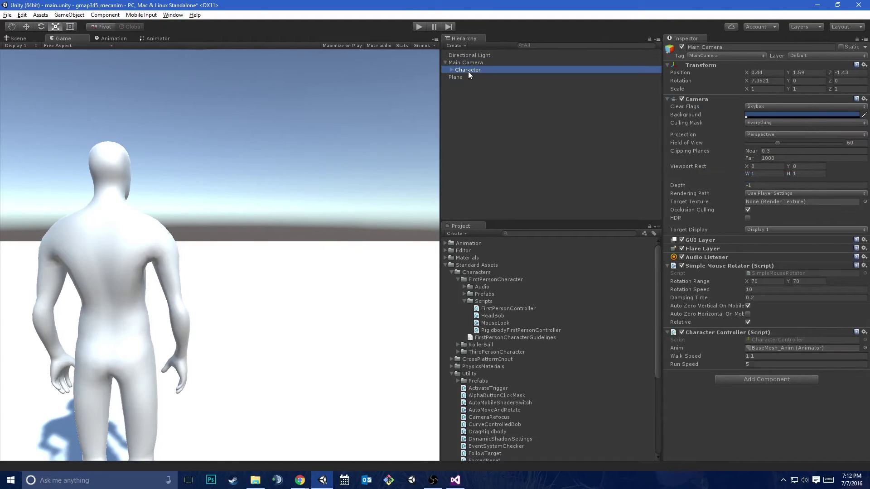
right_click(699, 101)
left_click(742, 140)
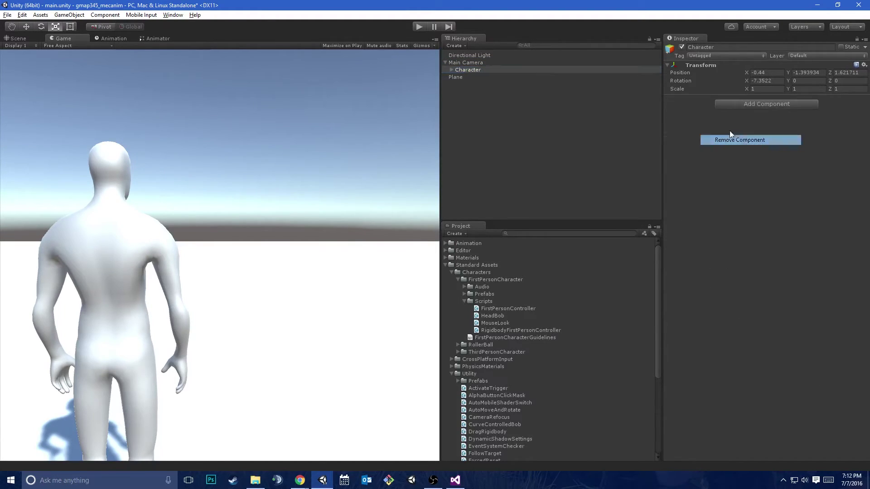
Play the scene with Main Camera selected to test moving and rotating the camera together with the character
left_click(477, 63)
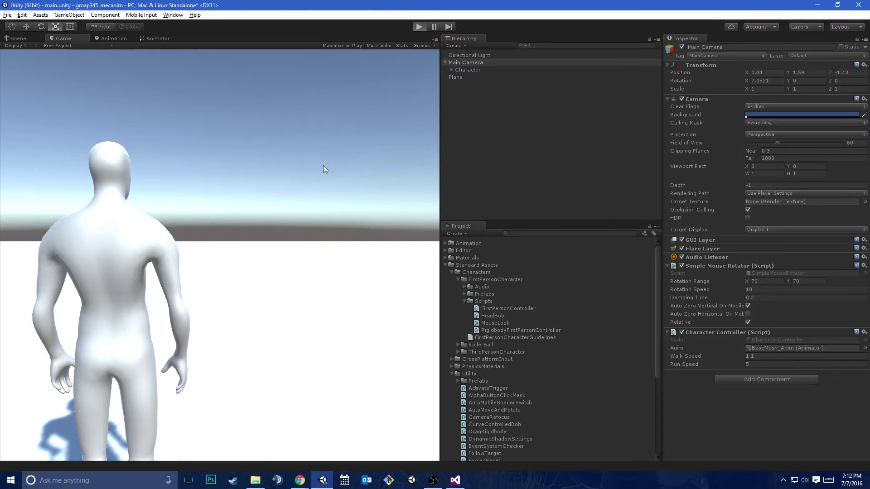
key("ctrl+p")
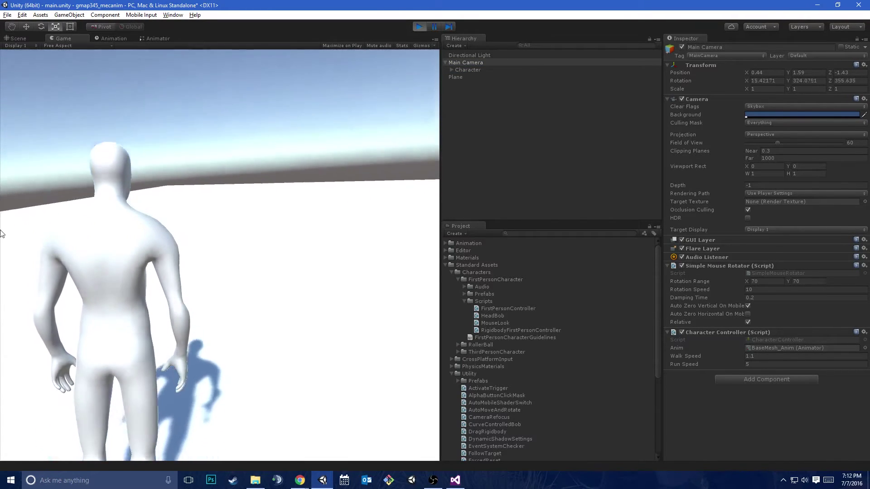
key("w")
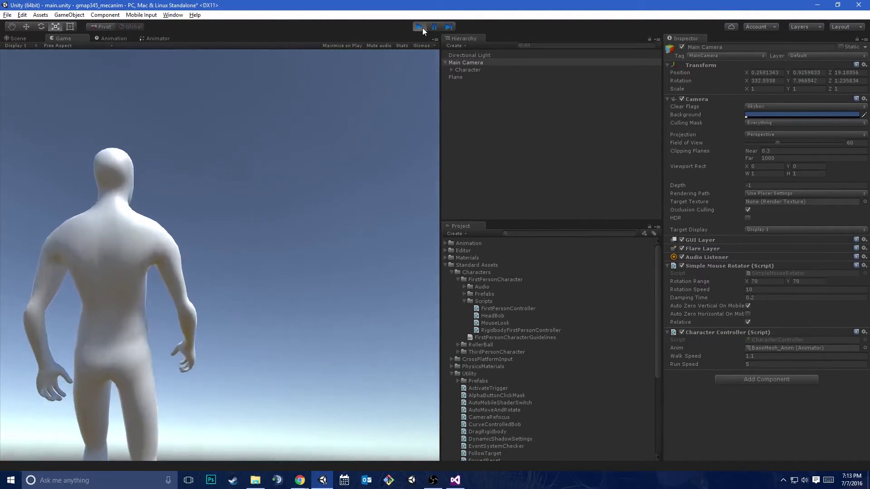
left_click(421, 28)
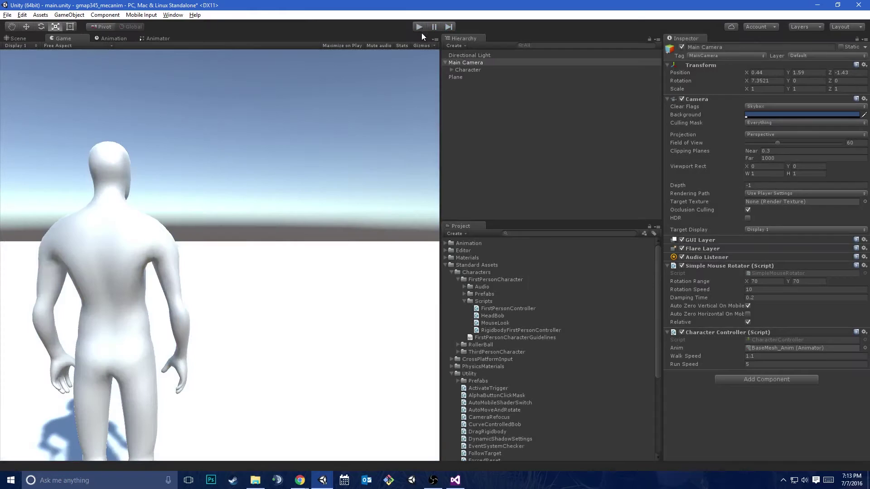
Widen the Game view, set Simple Mouse Rotator's Rotation Range X to 0 and test movement in play mode
left_click_drag(438, 85, 521, 87)
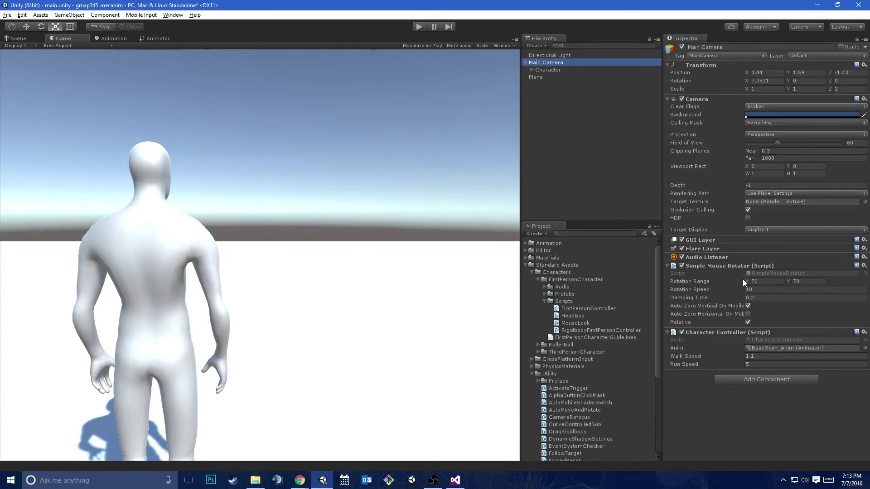
left_click(758, 282)
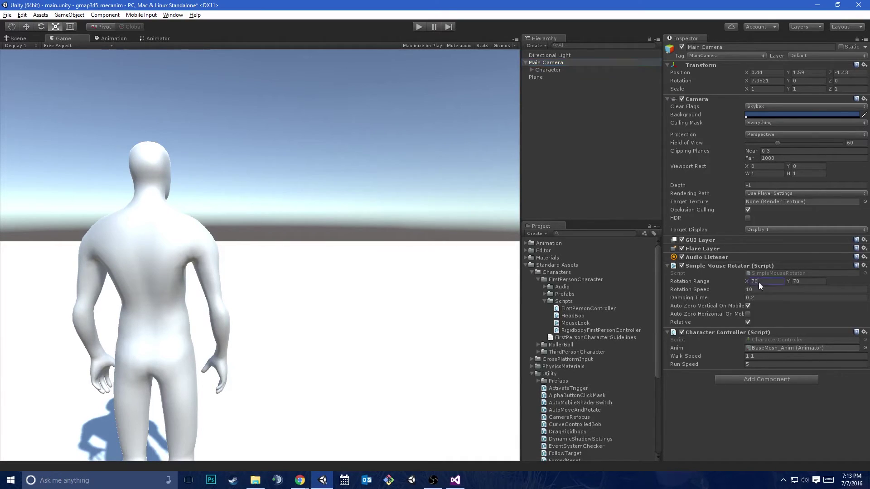
type("0")
left_click(416, 28)
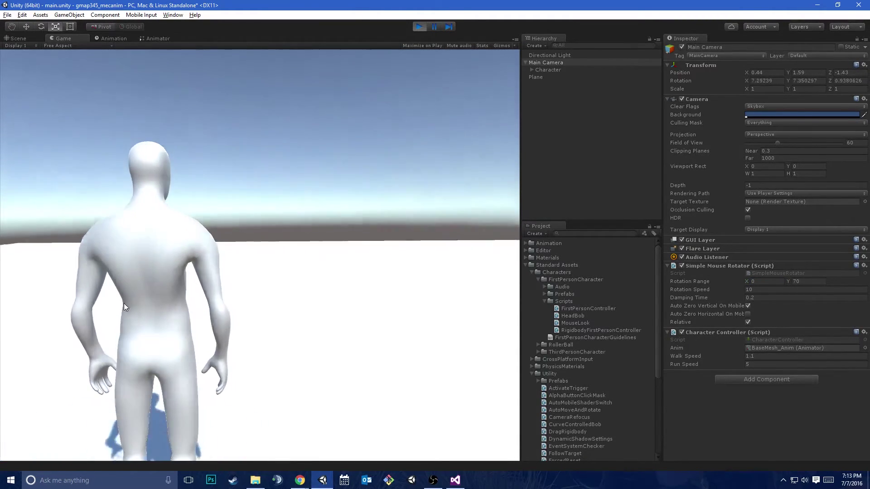
key("w")
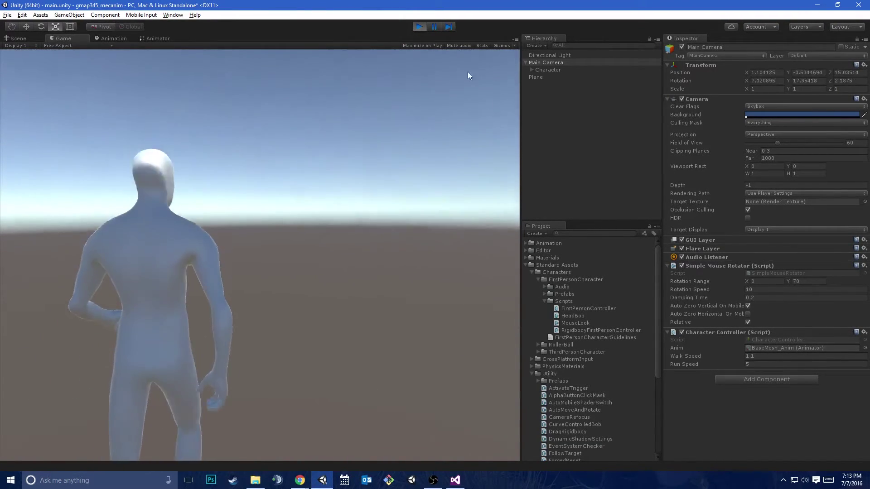
left_click(420, 27)
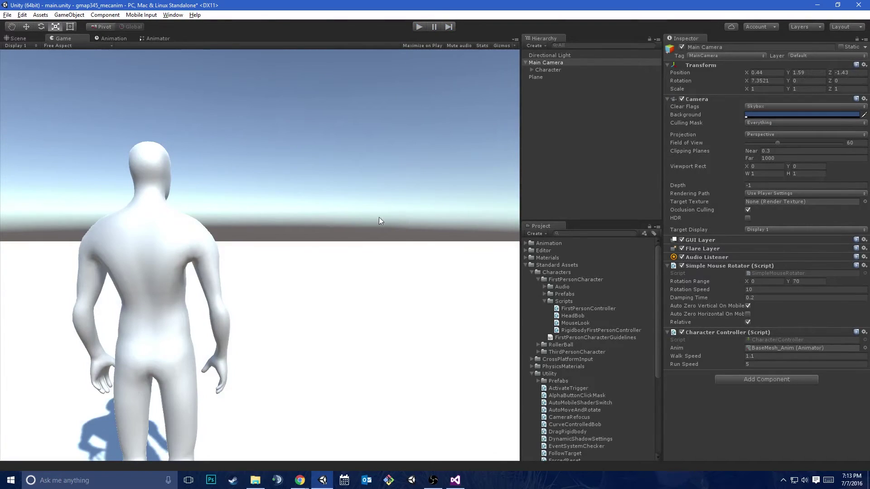
Show Main Camera and the character together from the side in the Scene view
left_click(567, 66)
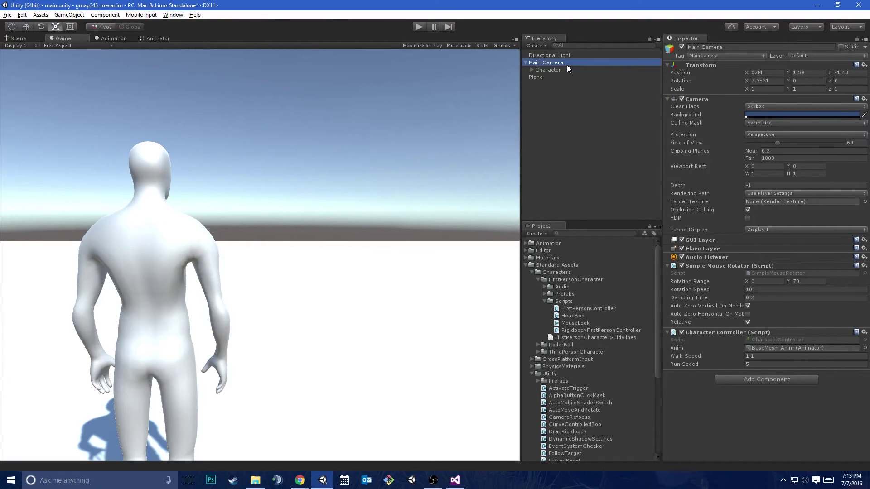
left_click(252, 246)
left_click(17, 38)
left_click_drag(96, 91, 212, 178, "alt")
right_click_drag(211, 178, 476, 182)
key("f")
Undo the Rotation Range change, the Character Controller transfer and the parenting of Character under Main Camera
left_click(578, 115)
key("ctrl+z")
left_click(577, 116)
key("ctrl+z")
left_click(548, 77)
key("ctrl+z")
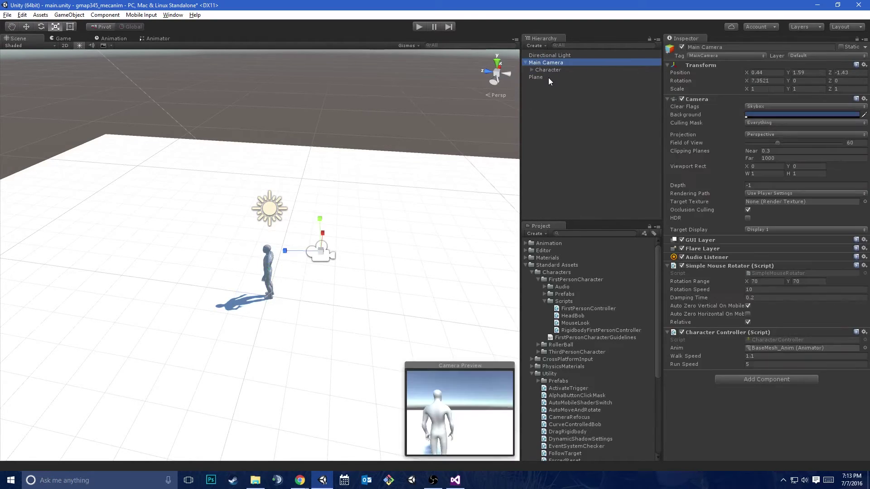
key("ctrl+z")
key("ctrl+z")
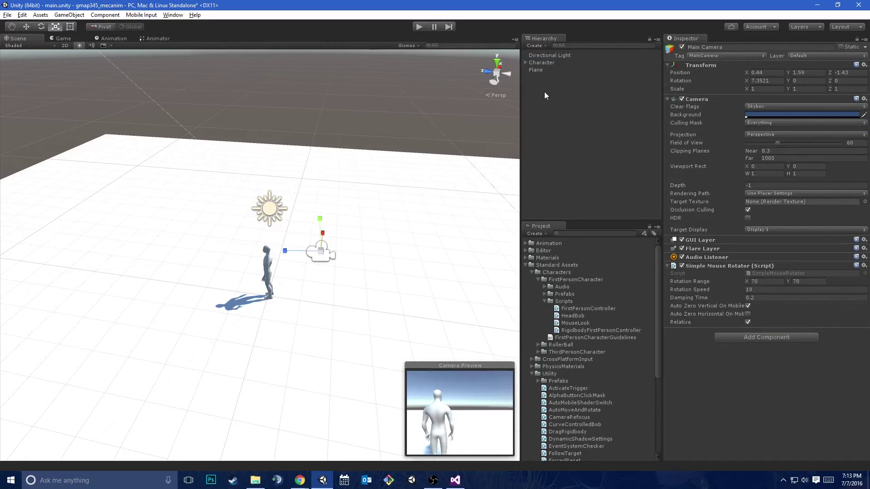
Add the ThirdPersonController prefab from the ThirdPersonCharacter assets to the scene and deactivate Character
left_click(538, 352)
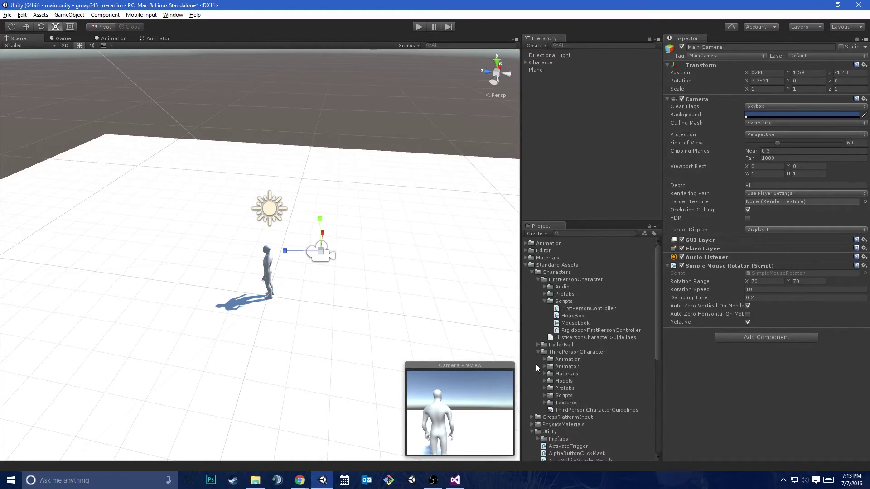
left_click(545, 389)
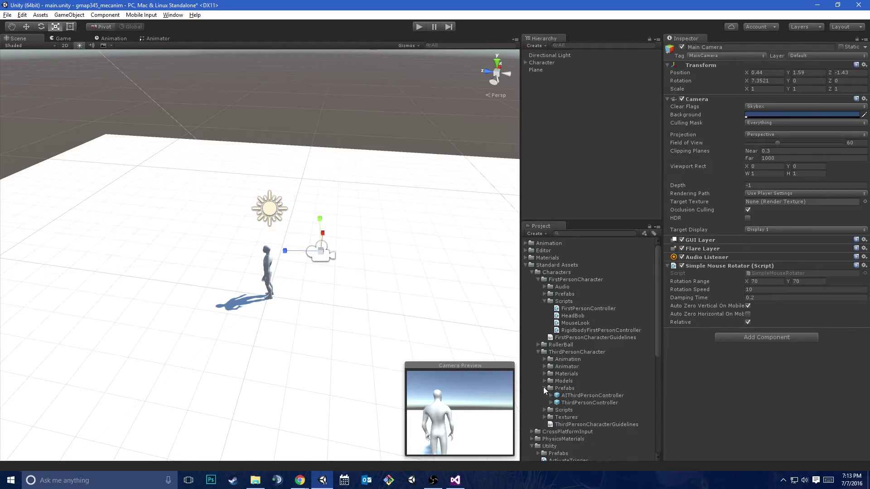
left_click(575, 403)
left_click_drag(573, 403, 575, 170)
left_click_drag(542, 108, 542, 105)
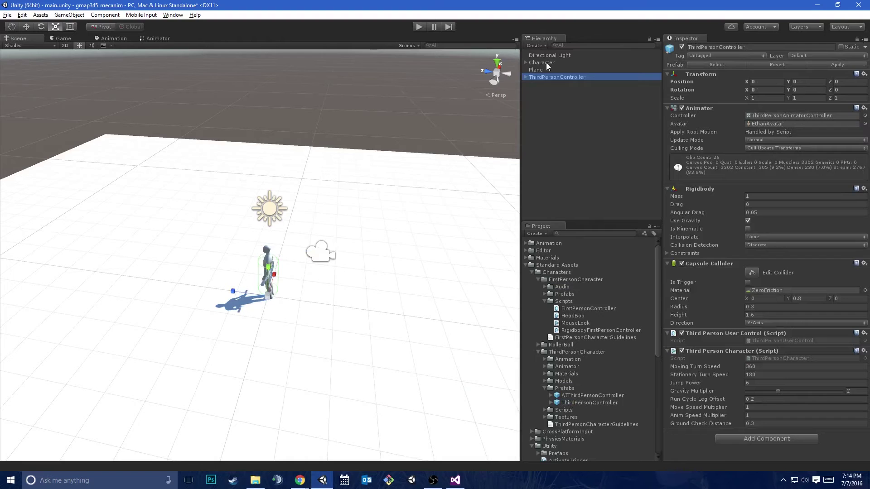
left_click(545, 63)
left_click(682, 47)
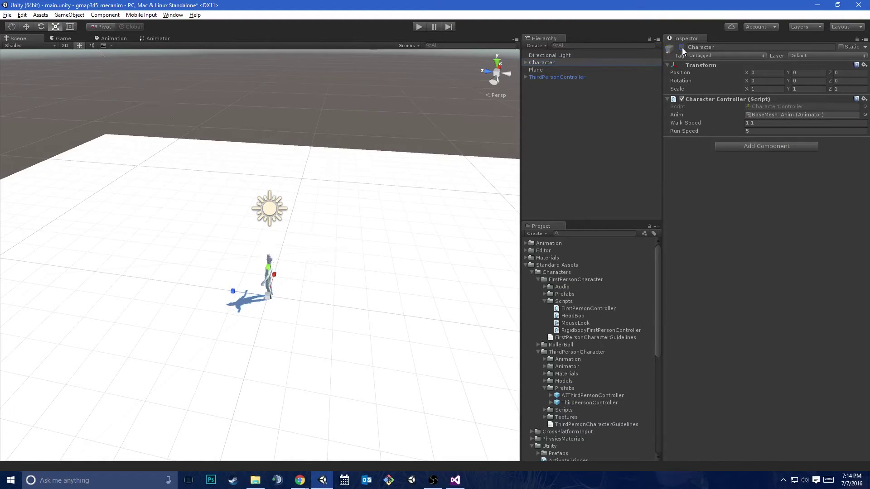
Test the scene briefly in play mode with ThirdPersonController selected
left_click(548, 78)
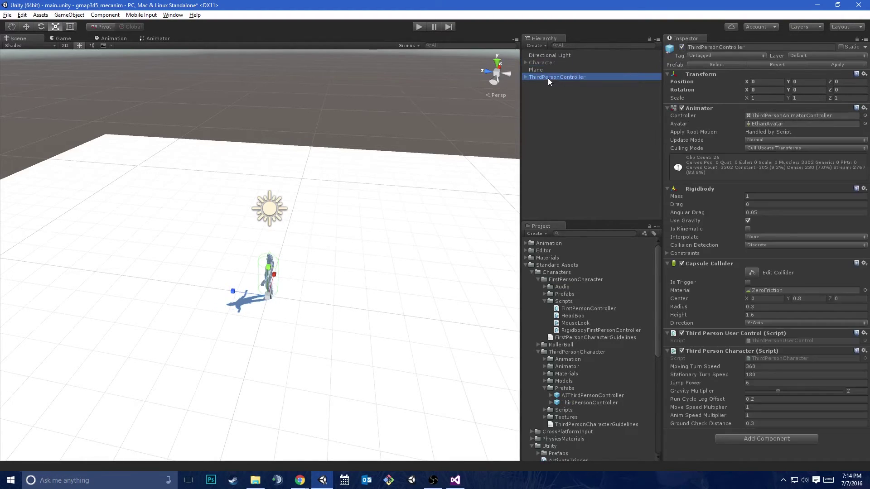
left_click(418, 28)
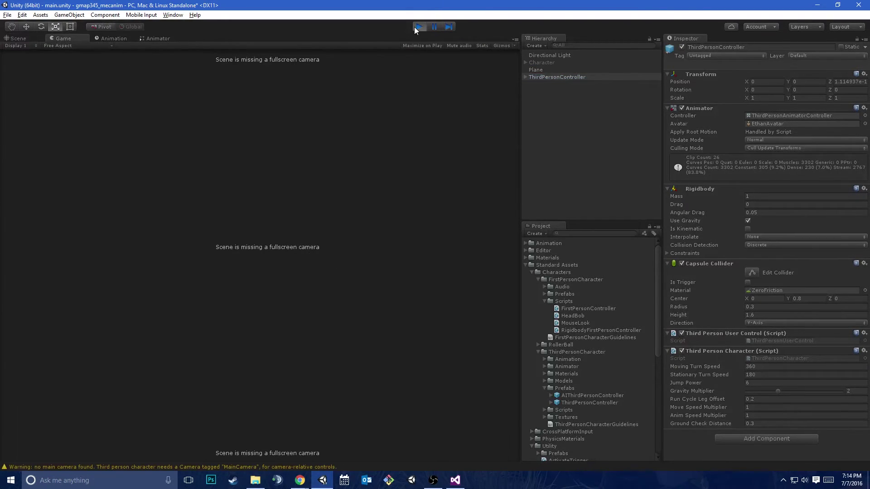
left_click(416, 28)
Move Main Camera out of Character and make it a child of ThirdPersonController
left_click(525, 77)
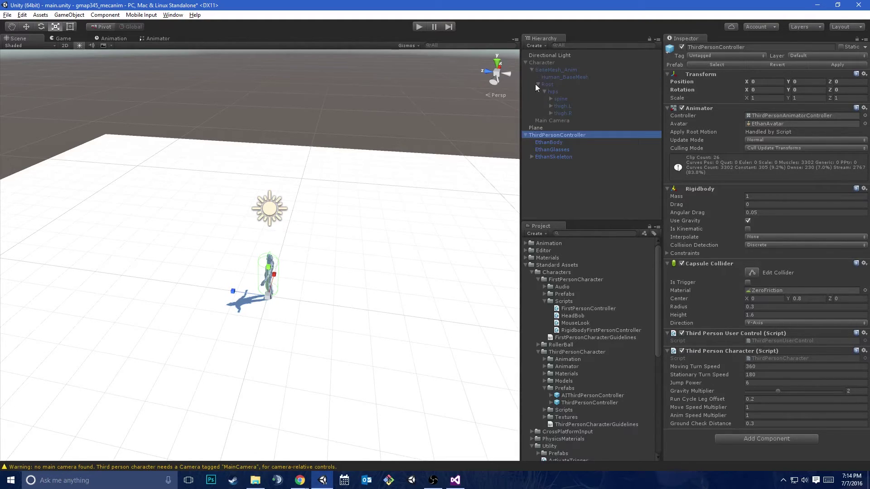
left_click(58, 39)
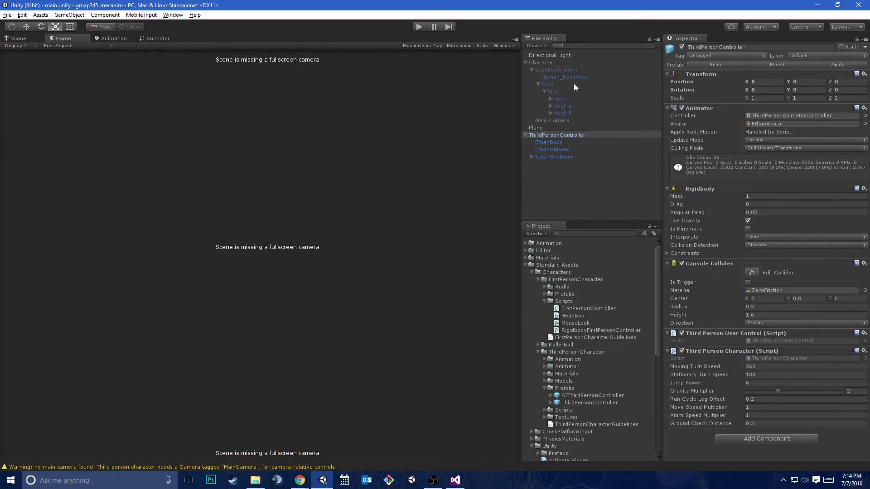
left_click_drag(552, 119, 555, 164)
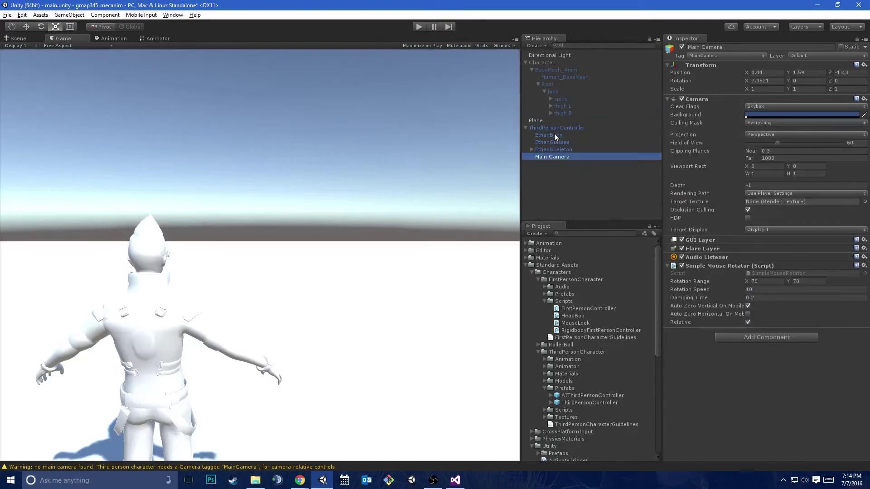
Test the reparented Main Camera in play mode and disable its Simple Mouse Rotator script
left_click(419, 27)
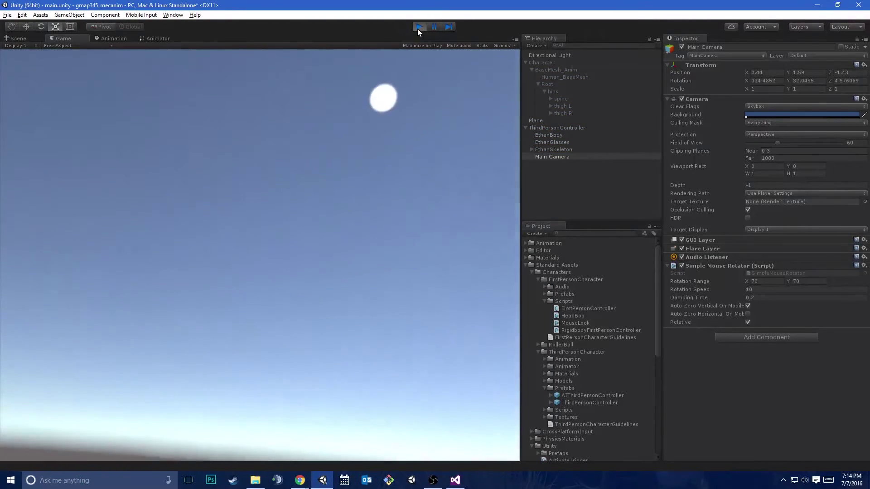
left_click(418, 27)
left_click(682, 266)
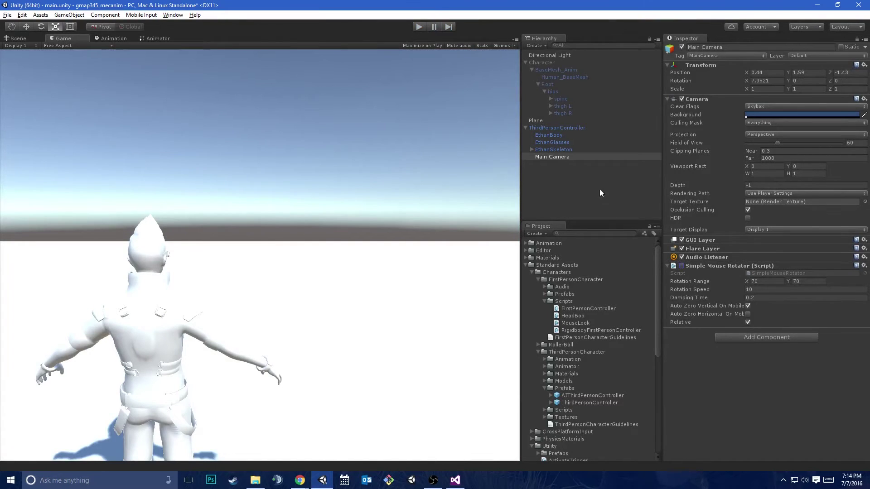
Play the scene to test the character's movement and inspect the components of ThirdPersonController, EthanBody, EthanGlasses and EthanSkeleton
left_click(419, 27)
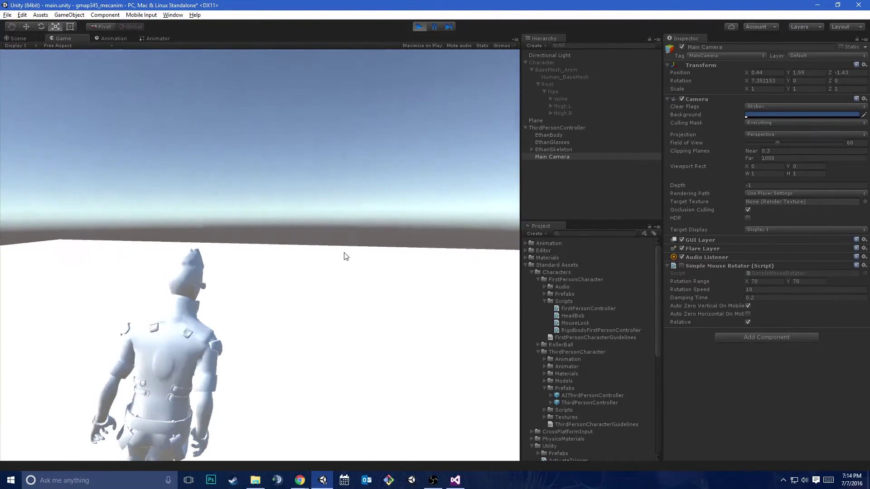
left_click(546, 127)
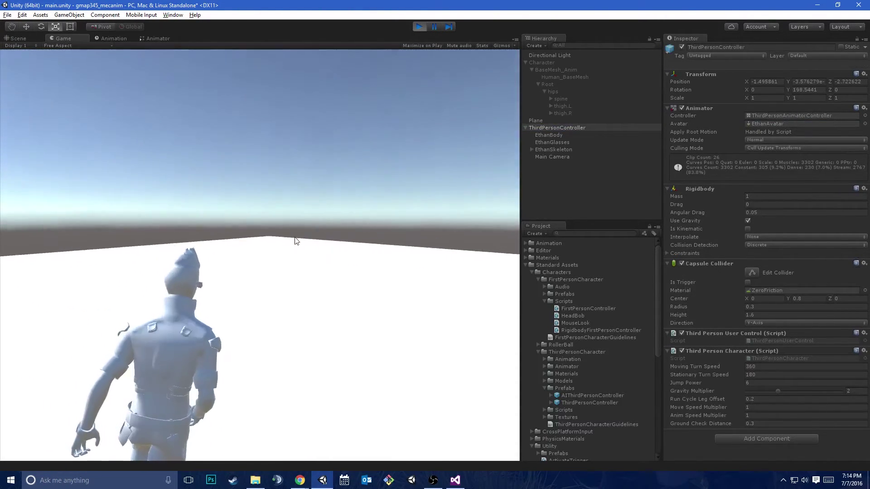
left_click(544, 135)
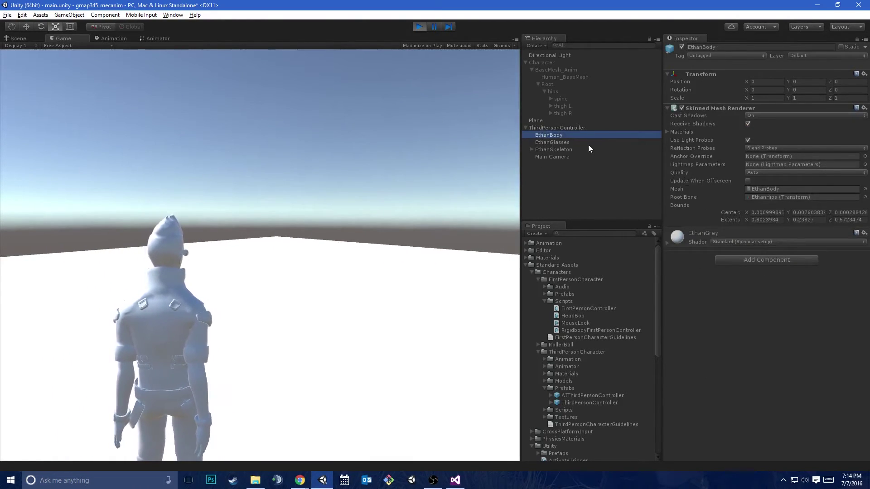
left_click(559, 142)
left_click(553, 150)
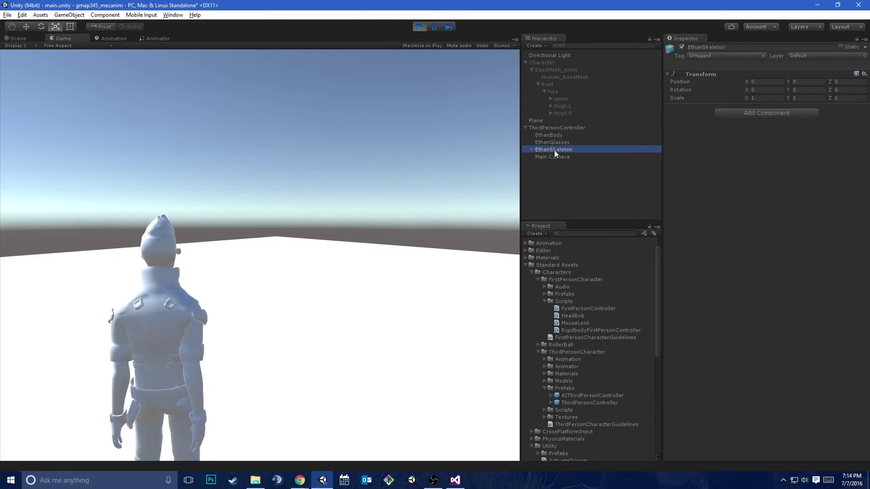
left_click(557, 128)
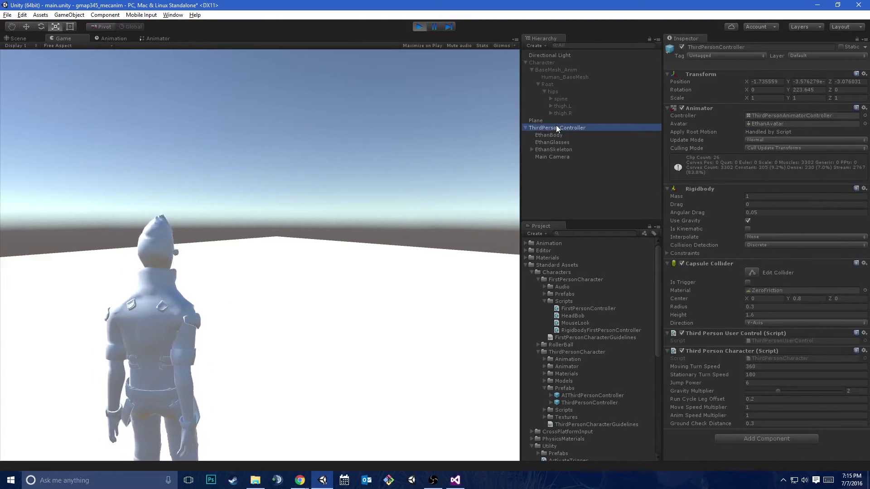
Locate the ThirdPersonAnimatorController asset, stop play mode and show its state machine in the Animator
left_click(795, 115)
left_click(597, 373)
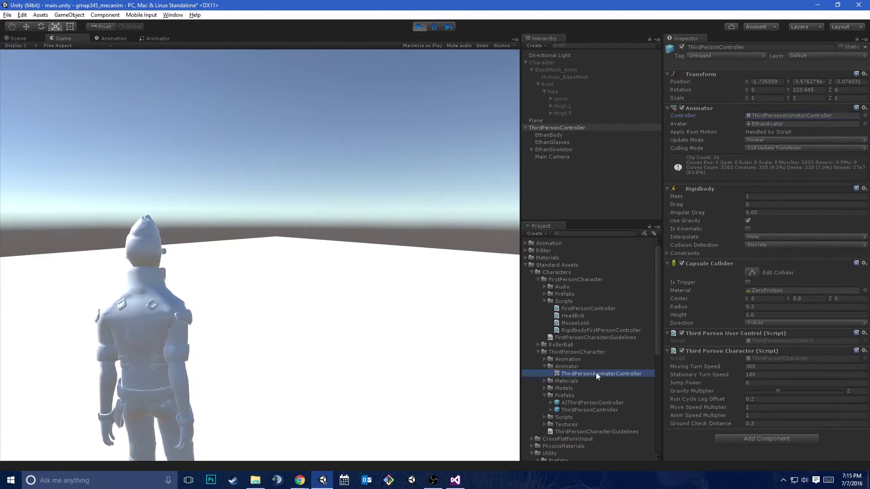
left_click(164, 38)
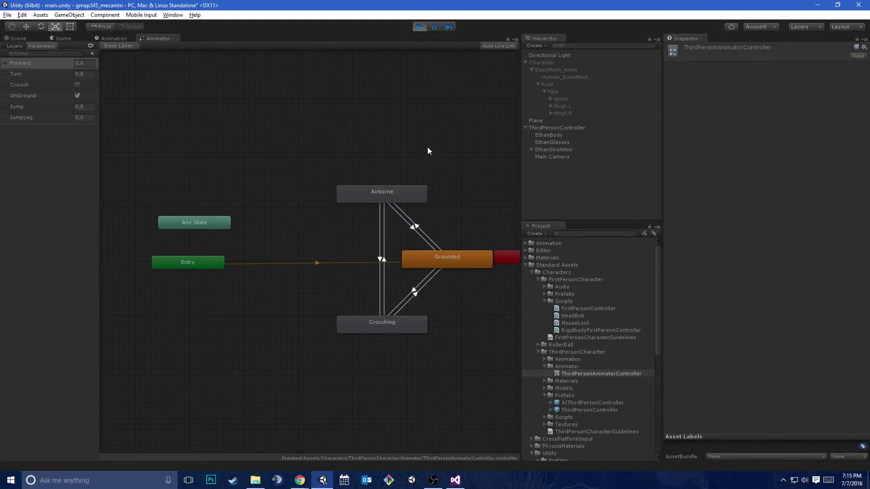
left_click(561, 374)
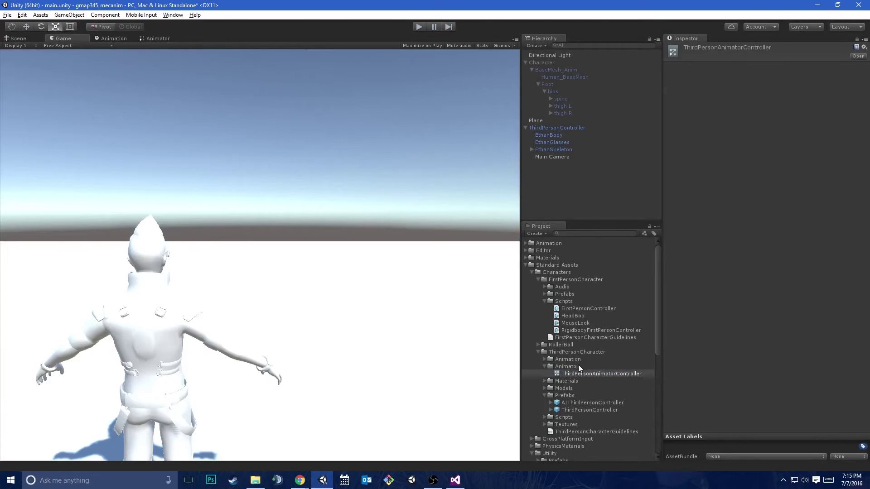
left_click(578, 373)
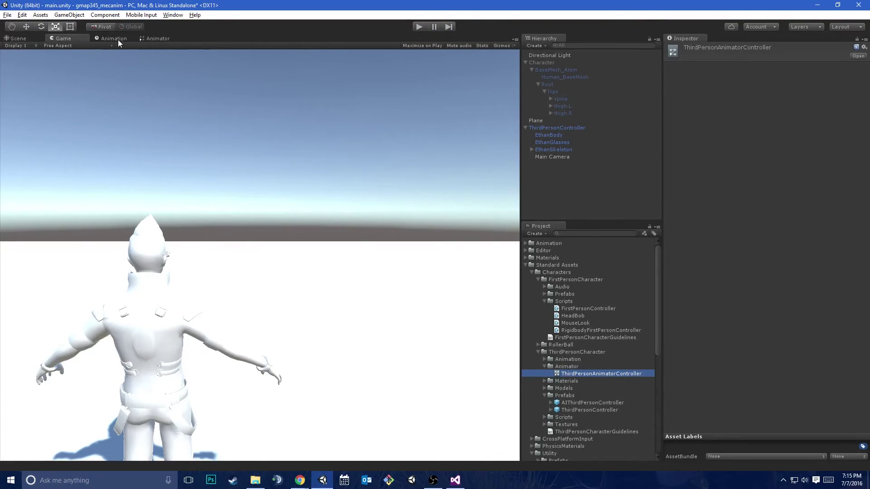
left_click(164, 38)
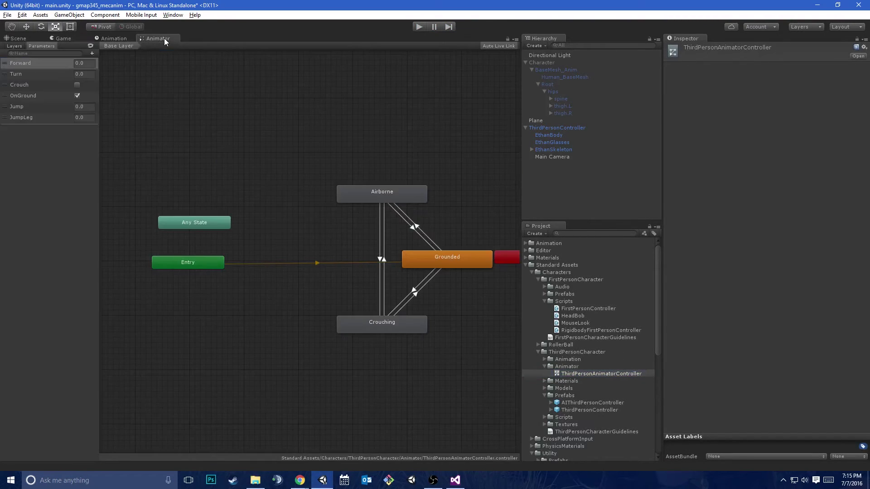
Move the Entry node level with the Grounded state in the Base Layer graph
left_click(282, 168)
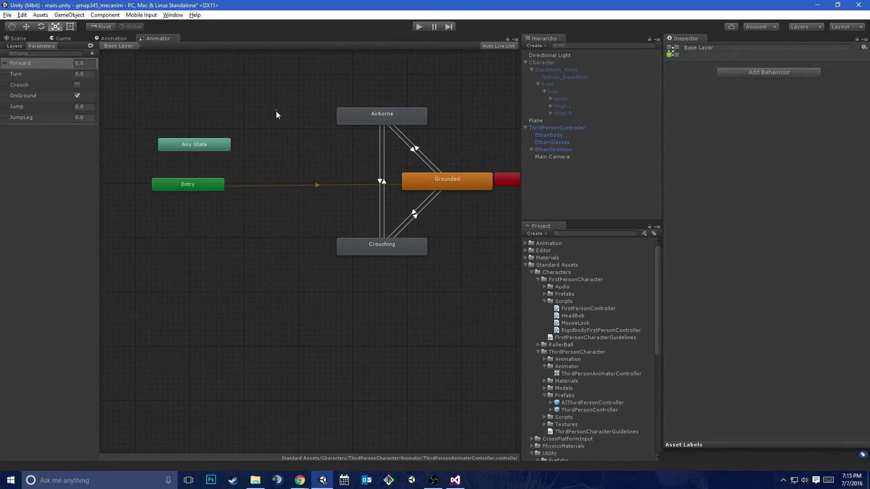
middle_click_drag(276, 103, 205, 197)
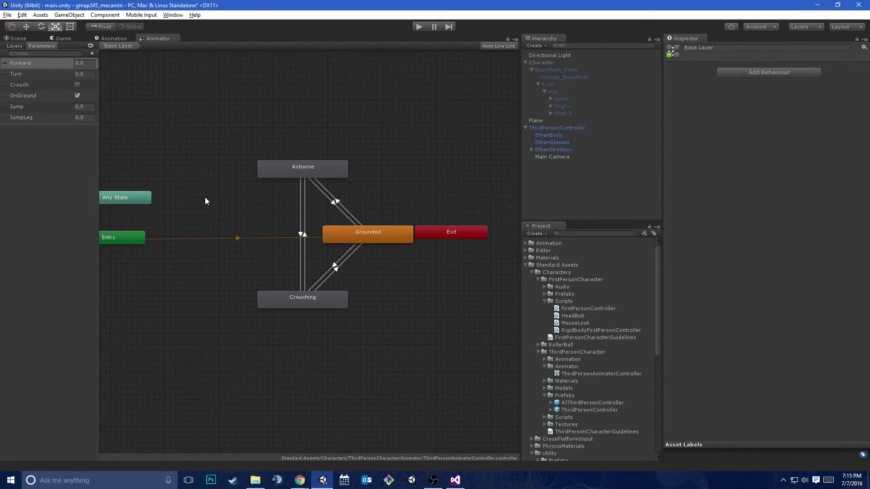
left_click_drag(193, 191, 270, 206, "alt")
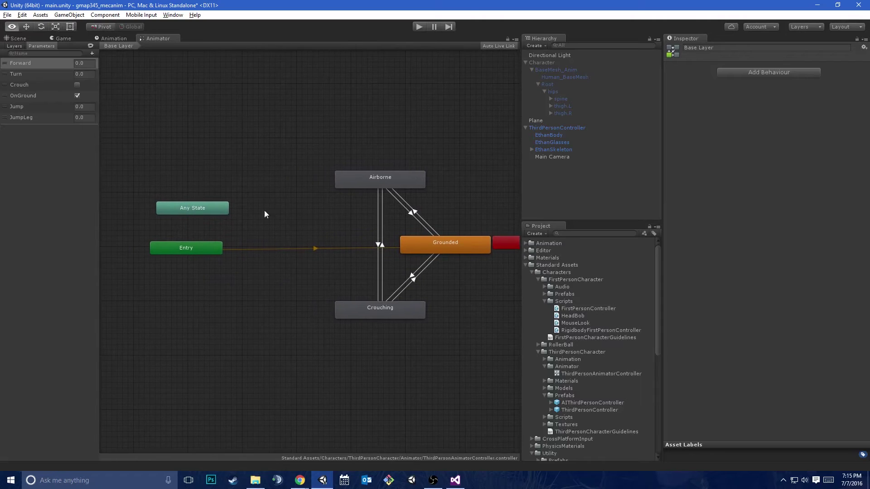
left_click_drag(205, 252, 285, 245)
Open the Grounded state's Blend Tree, play its preview in a widened Inspector and examine the list of motions
left_click(479, 246)
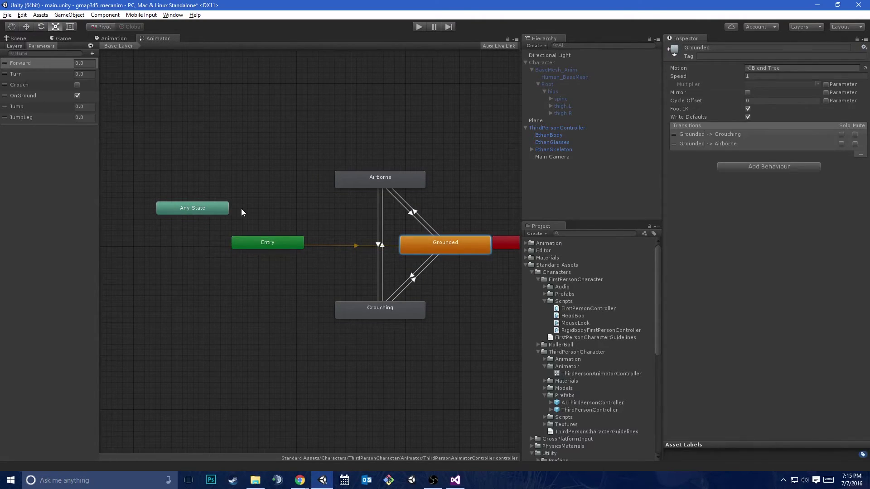
double_click(773, 66)
left_click(770, 67)
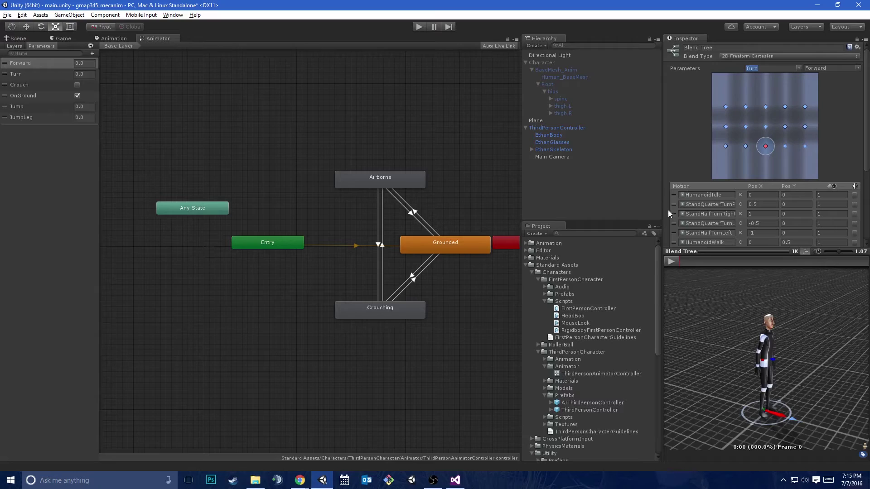
left_click_drag(661, 212, 346, 222)
left_click(354, 262)
left_click_drag(609, 321, 566, 341)
scroll(501, 177, "down", 4)
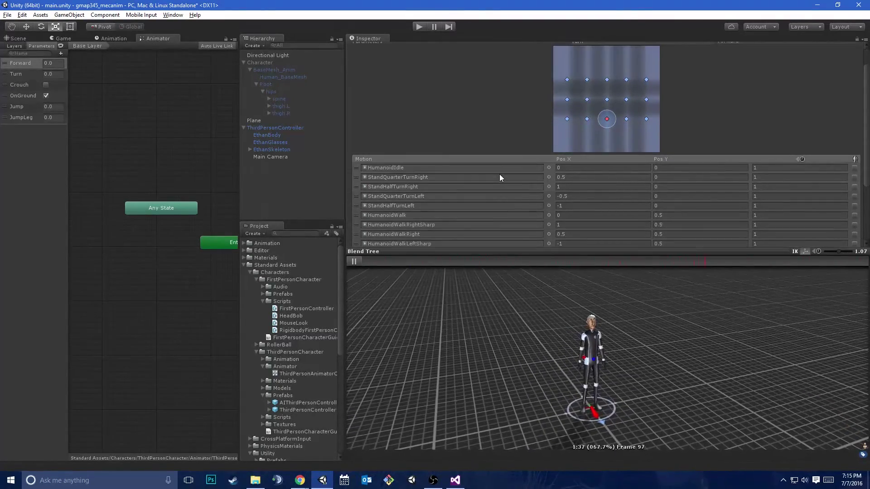
scroll(500, 177, "down", 3)
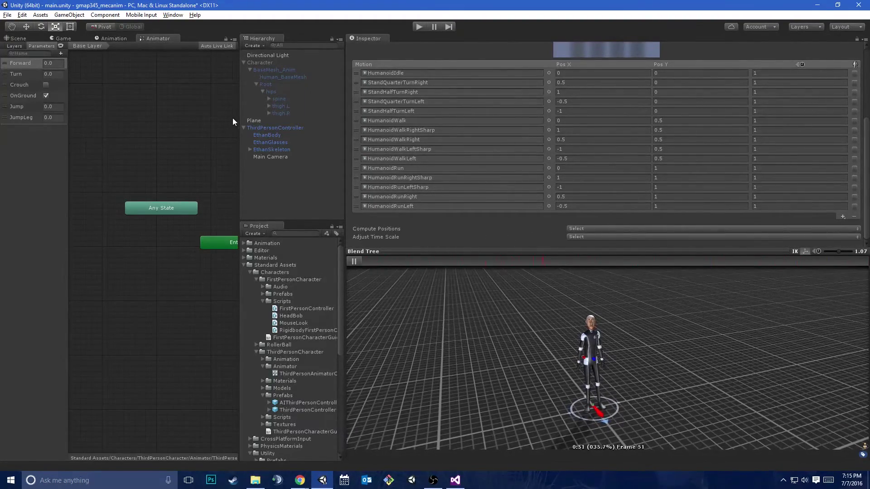
Widen the Animator graph again and place the Entry node slightly closer to Grounded
left_click_drag(240, 116, 639, 117)
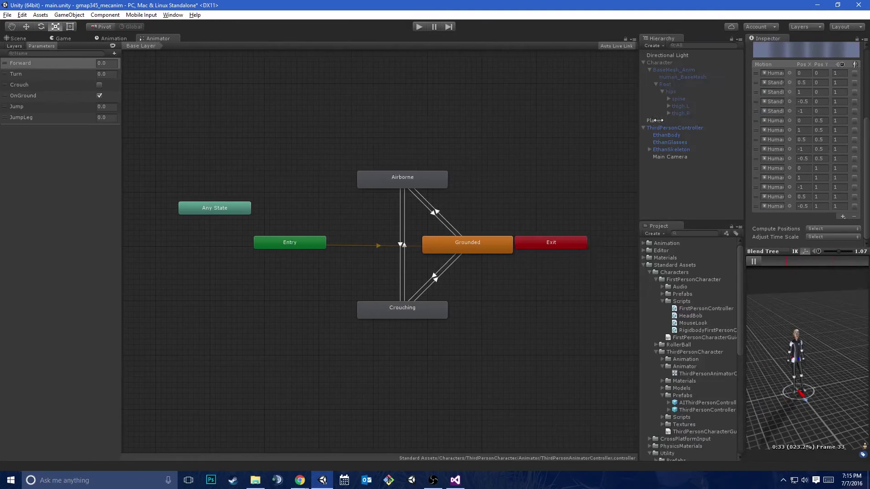
left_click_drag(312, 243, 332, 245)
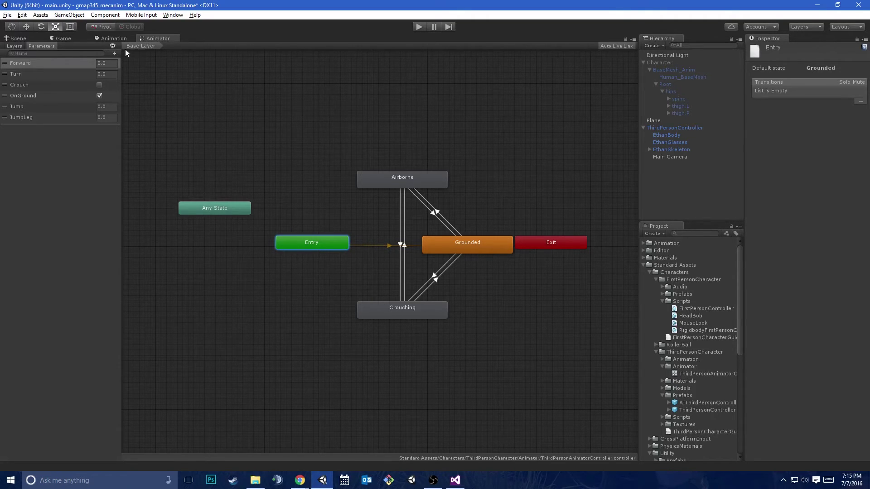
Play the scene in the Game view and run the third-person character forward while turning it in both directions
left_click(64, 39)
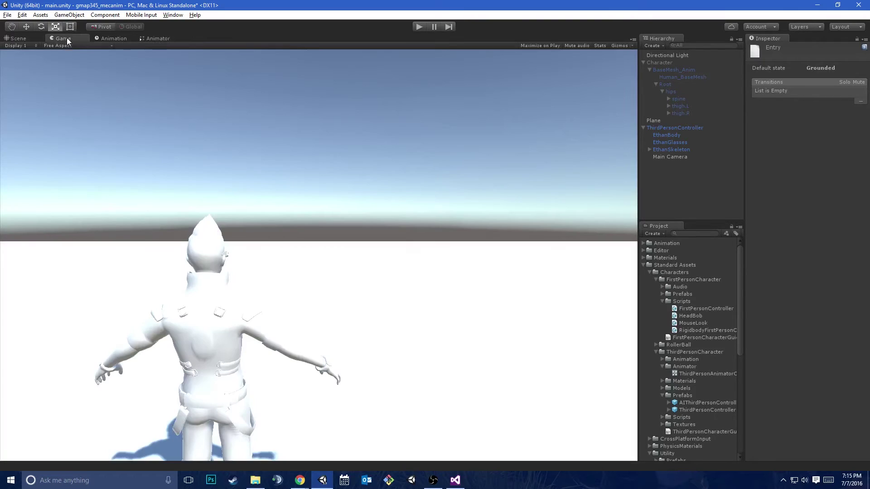
left_click(422, 28)
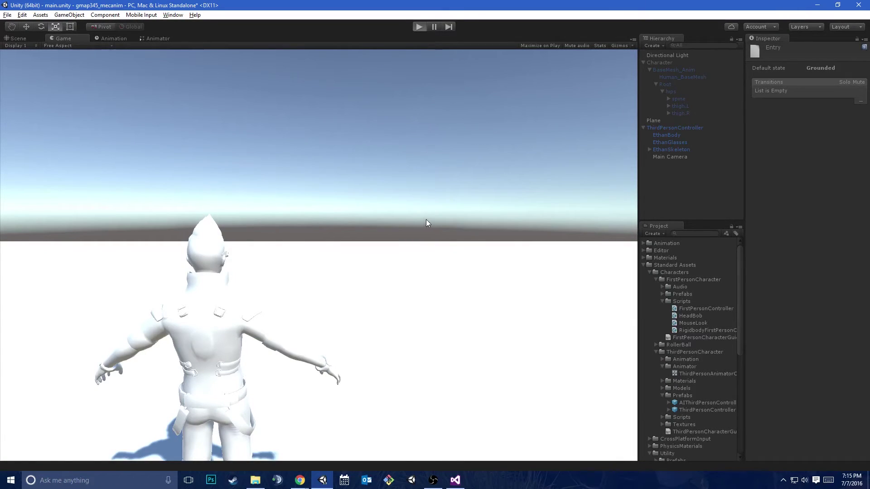
key("w")
key("a")
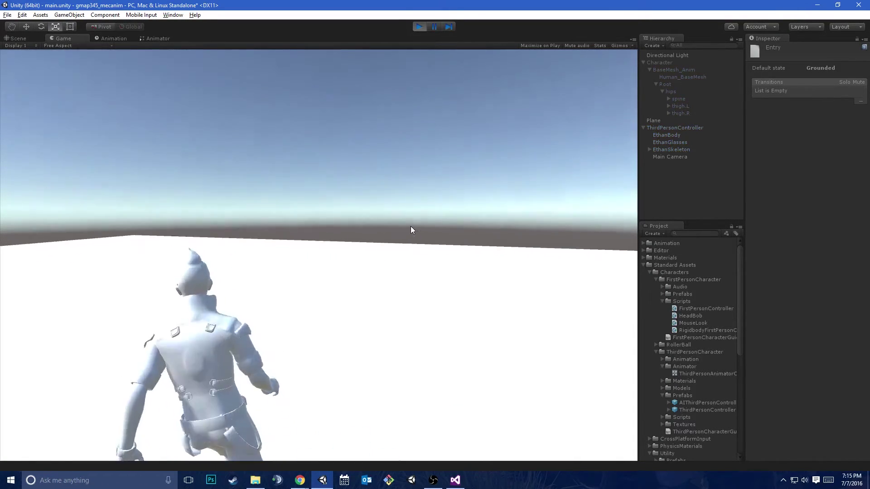
key("d")
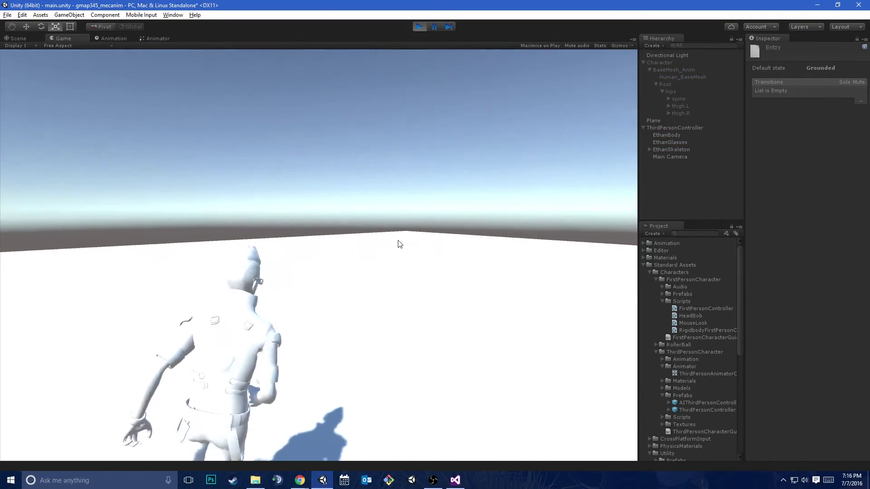
key("d")
key("w")
key("w")
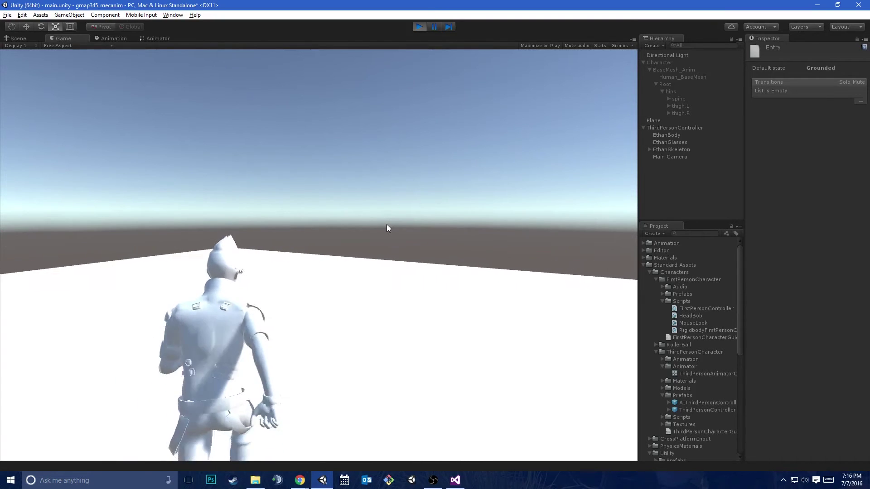
Run the third-person character around the plane with turns in both directions, and stop playing the scene
key("a")
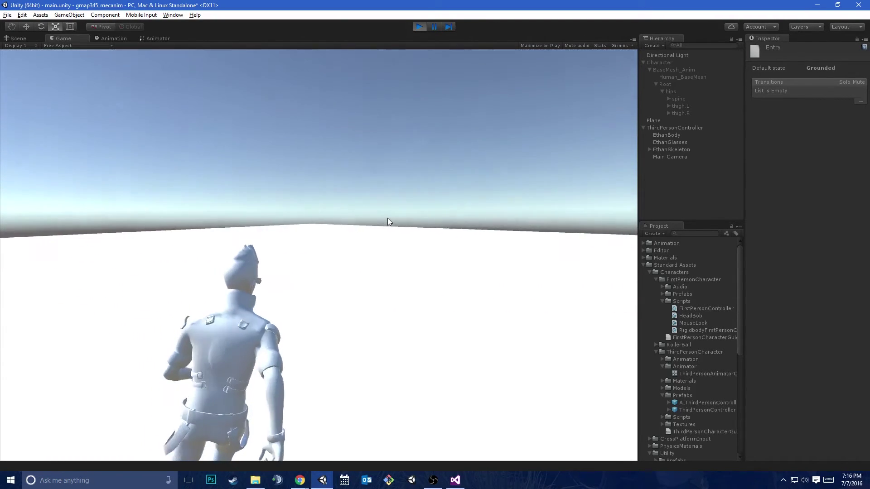
key("a")
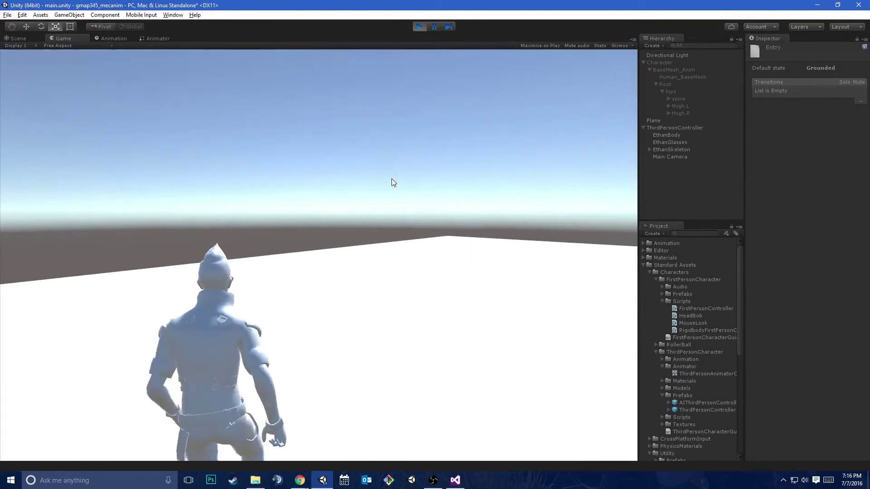
key("d")
key("w")
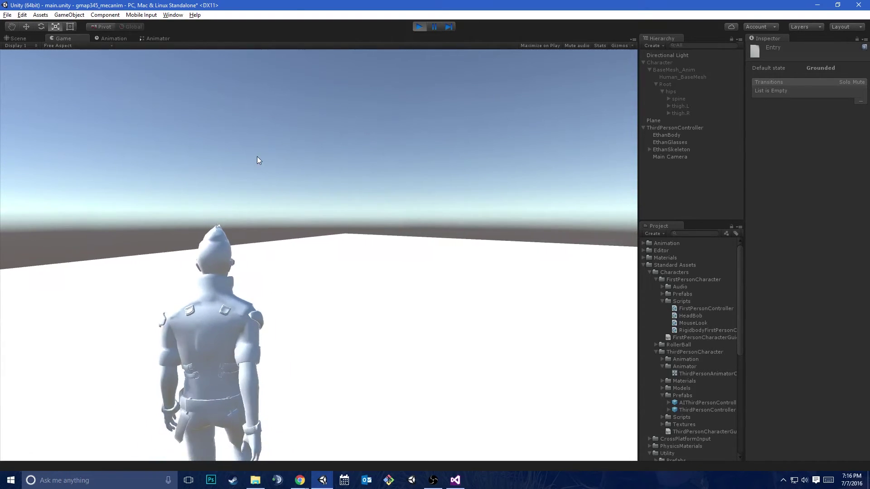
key("a")
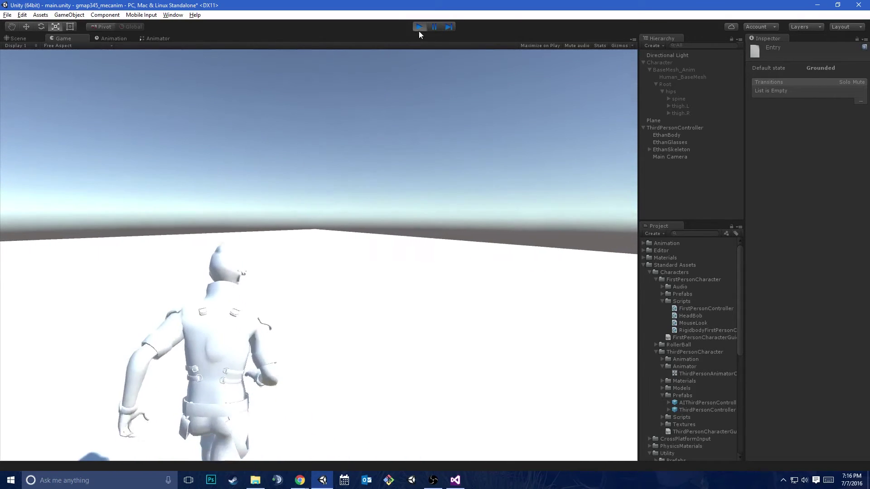
left_click(415, 28)
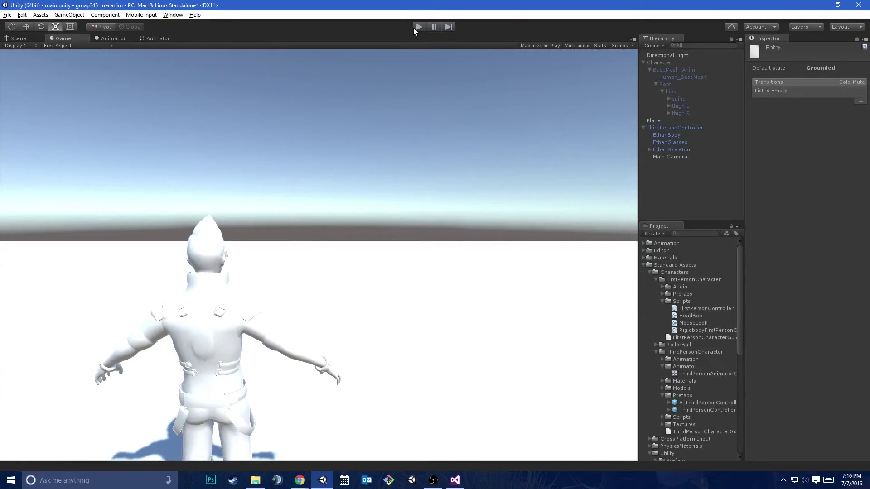
Reparent the Main Camera from ThirdPersonController to Character and reactivate the Character object
left_click(668, 156)
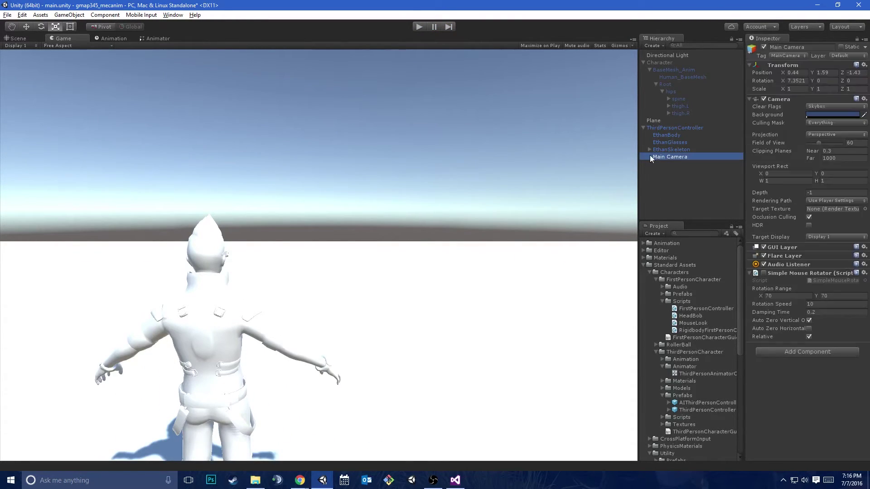
left_click_drag(670, 156, 680, 63)
left_click(649, 69)
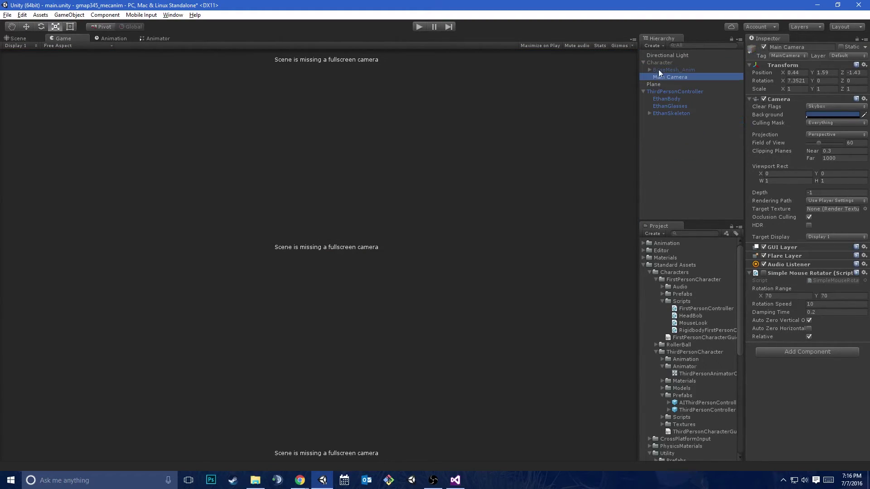
left_click(665, 62)
left_click(764, 47)
Deactivate ThirdPersonController, test-play the scene briefly and reactivate the object
left_click(666, 92)
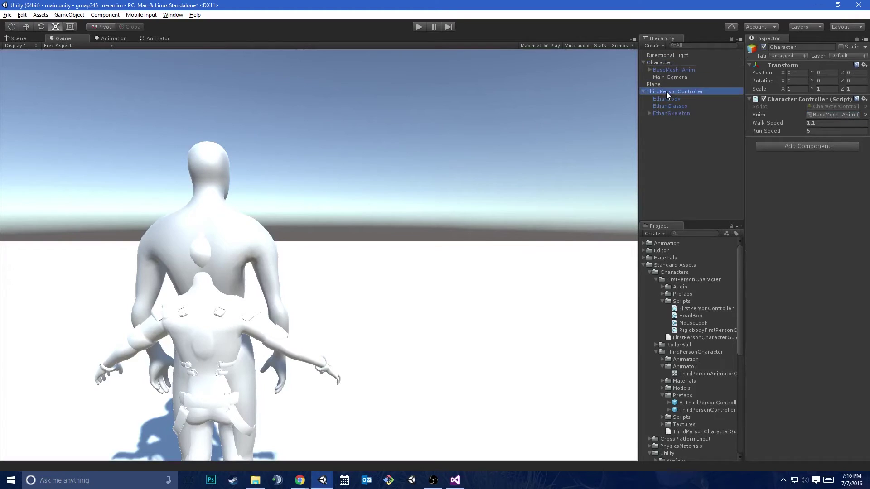
left_click(418, 27)
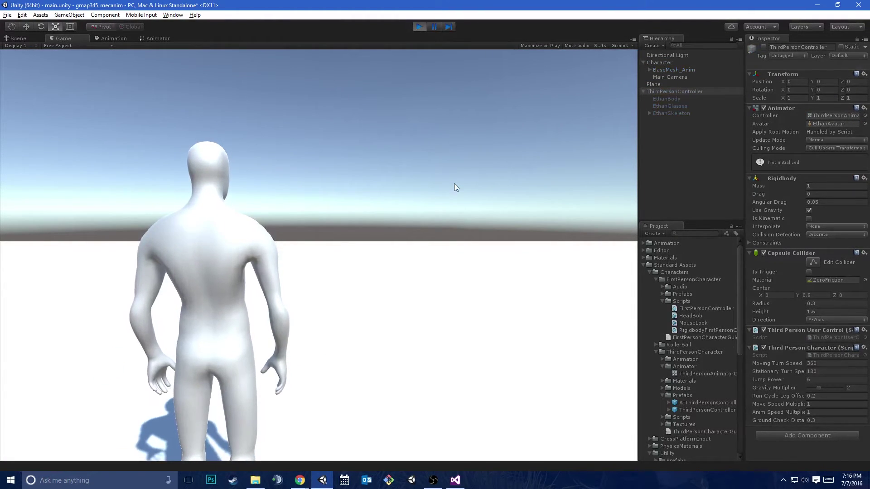
left_click(420, 27)
left_click(659, 92)
left_click(763, 47)
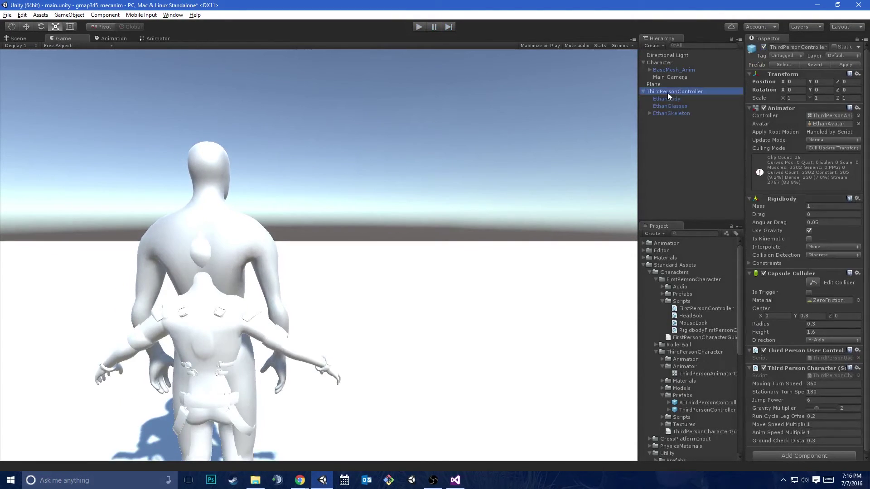
Look over BaseMesh_Anim and the ThirdPersonController objects, and delete ThirdPersonController from the scene
left_click(664, 70)
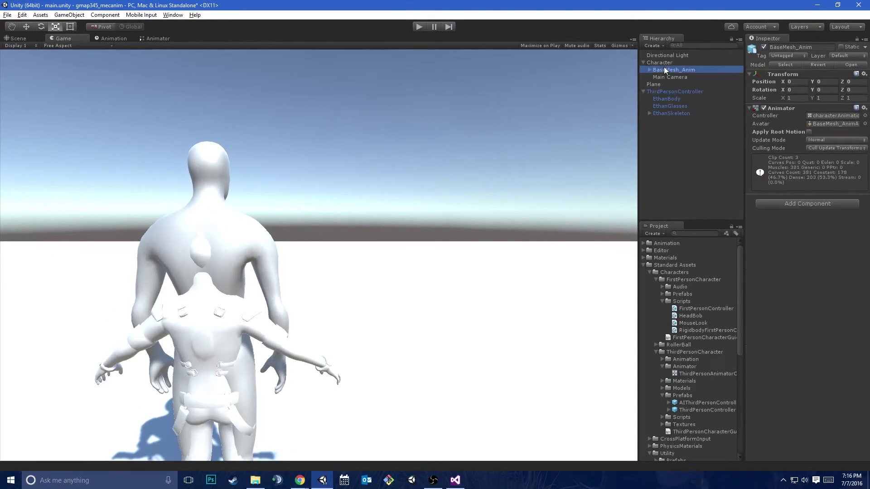
left_click(675, 91)
left_click(669, 99)
left_click(671, 107)
left_click(676, 90)
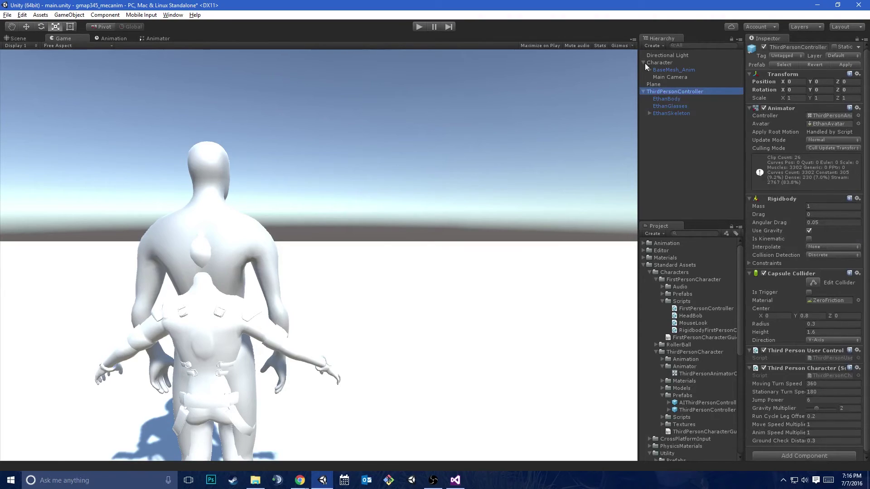
key("Delete")
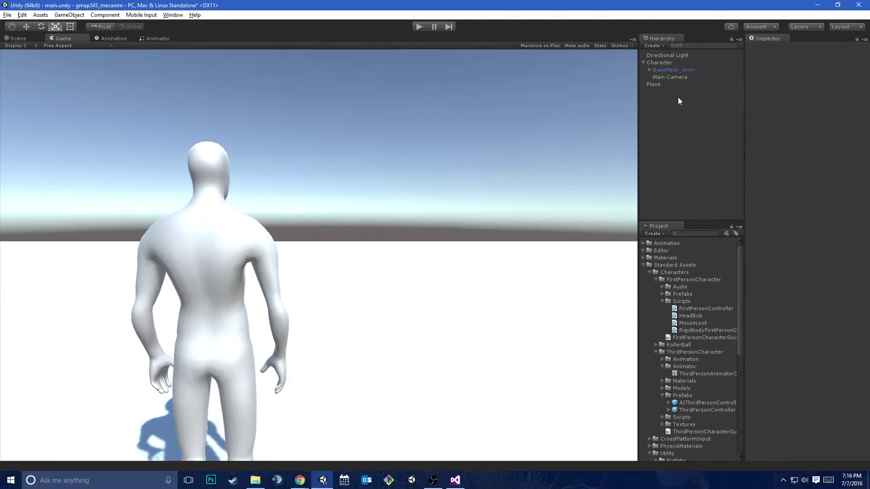
Play the scene, move the base mesh character forward and stop playing
left_click(414, 25)
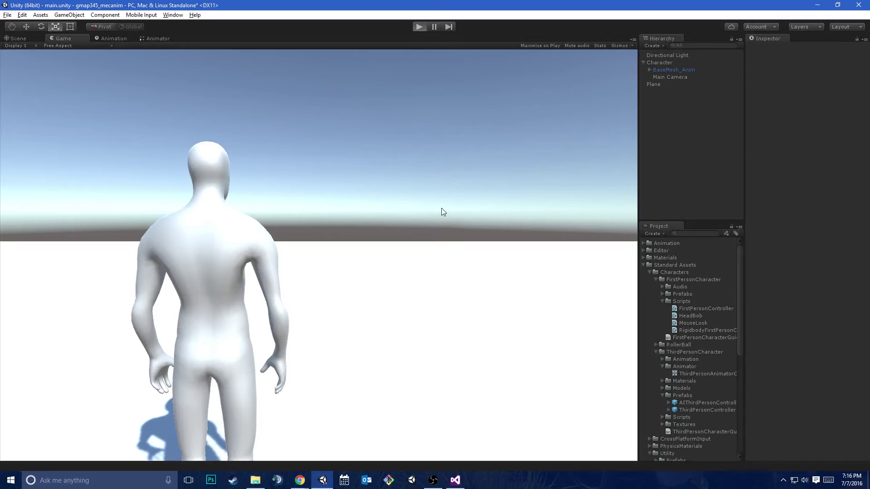
key("w")
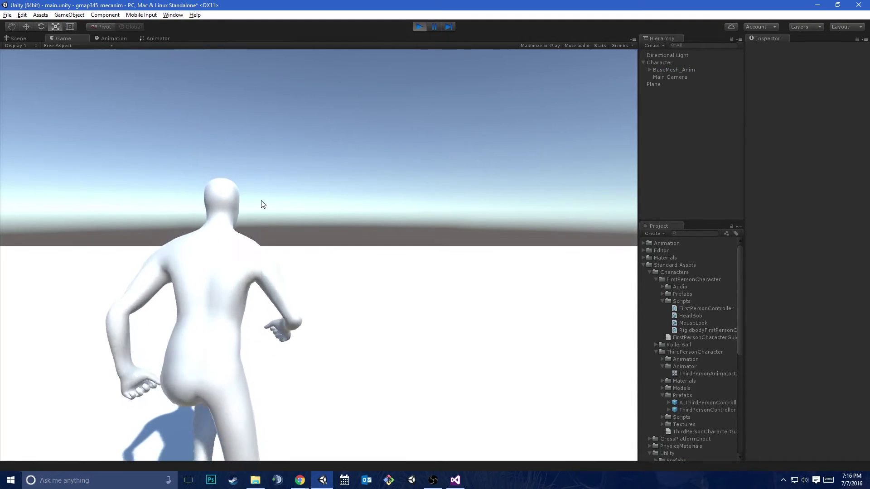
left_click(419, 26)
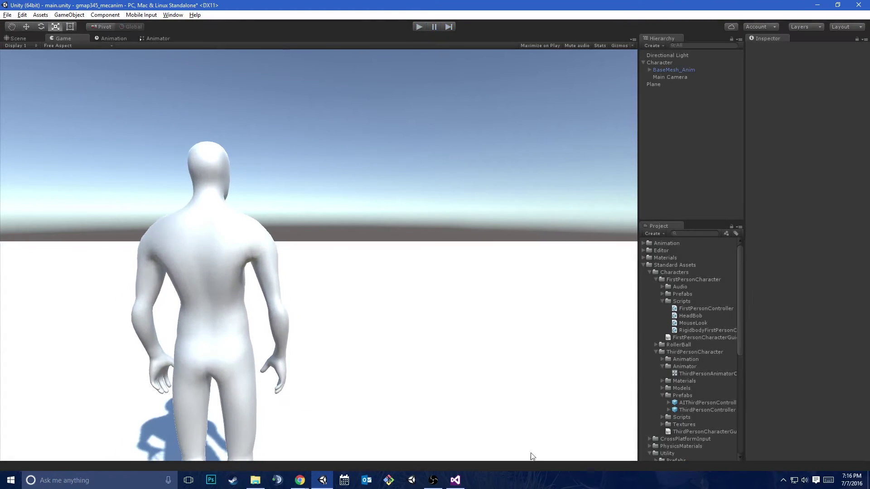
Switch to Visual Studio, reload all externally modified files of the gmap345_mecanim solution and return to Unity
left_click(455, 480)
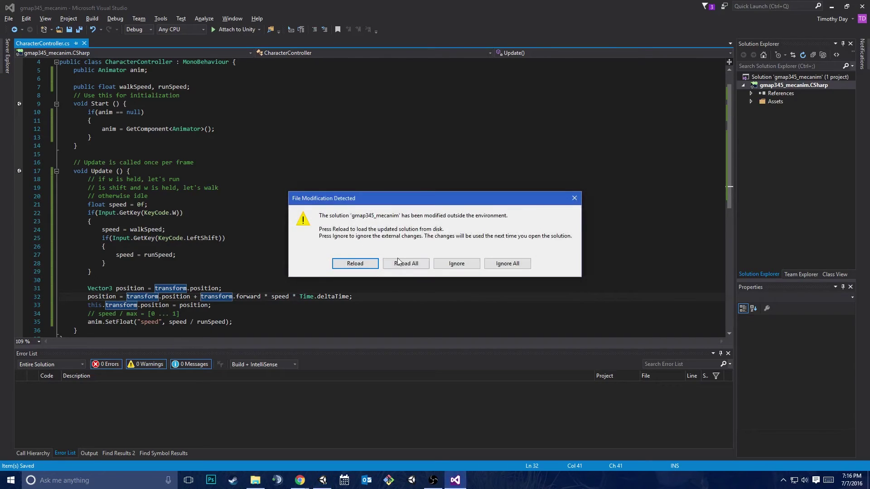
left_click(397, 260)
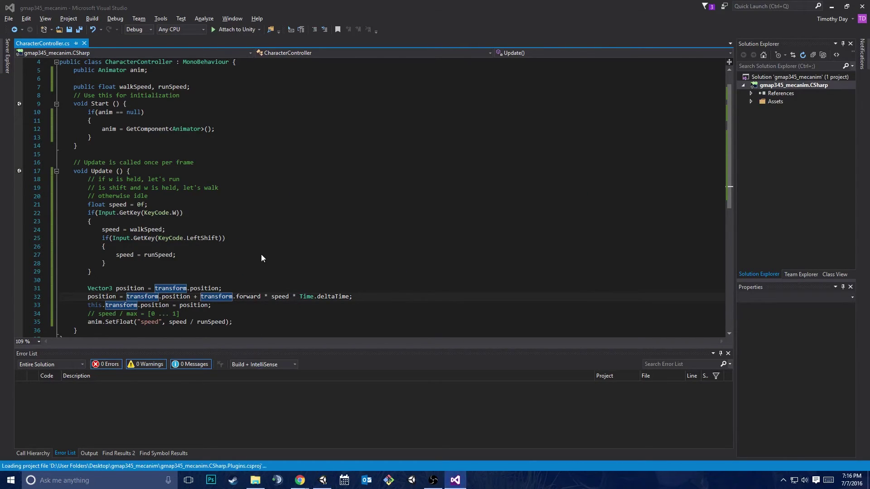
key("alt+Tab")
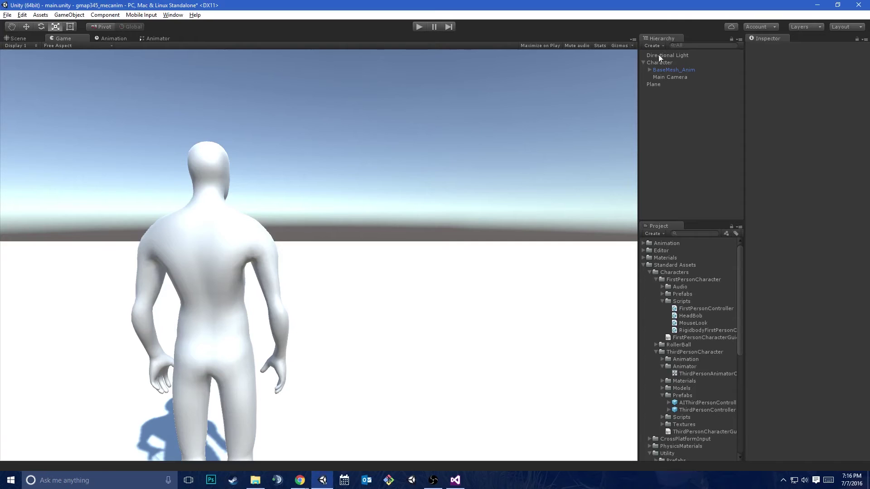
Show the animation controller of BaseMesh_Anim in the Animator graph
left_click(145, 38)
left_click_drag(564, 8, 657, 64)
left_click_drag(82, 66, 140, 40)
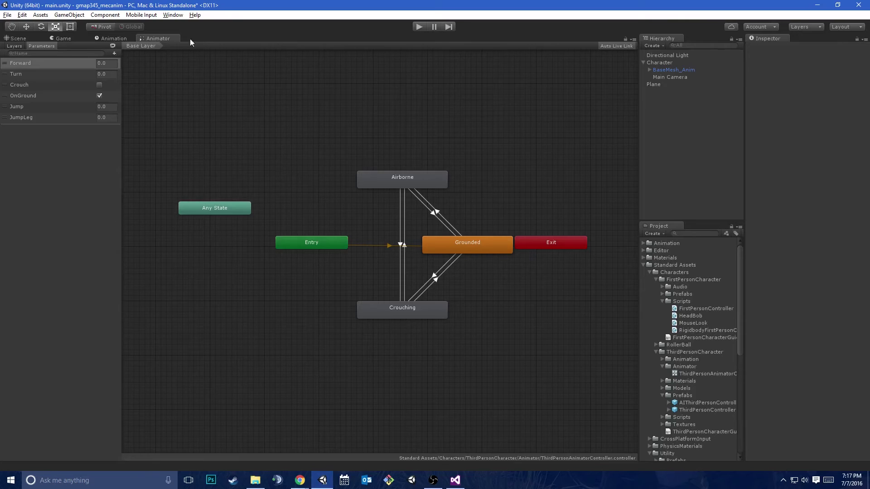
left_click(53, 38)
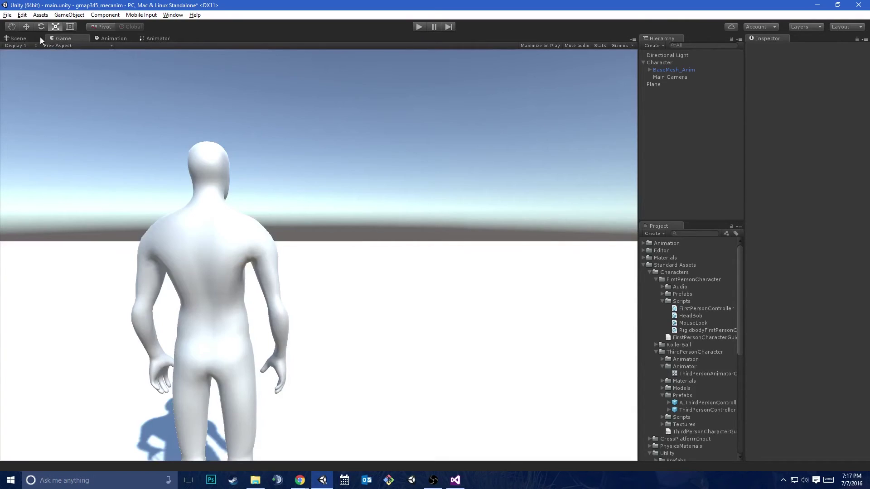
left_click(668, 70)
left_click(155, 40)
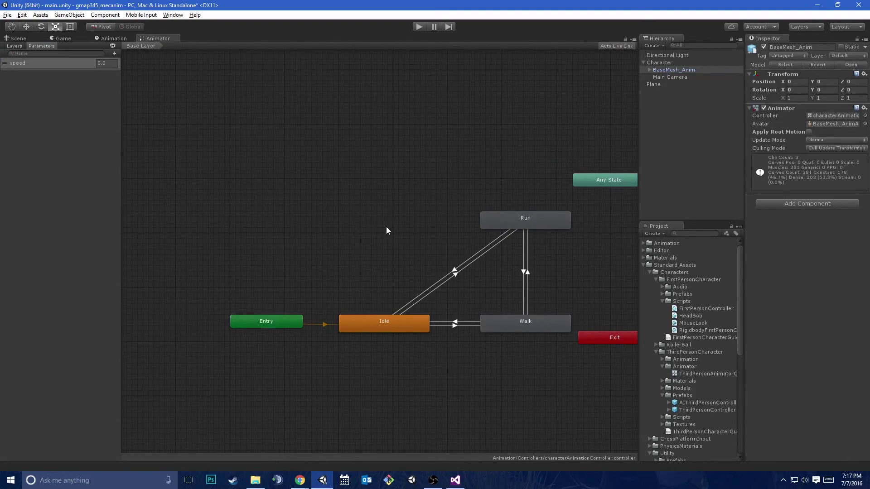
Set the motion of the Run state to the HumanoidRun clip
left_click(521, 224)
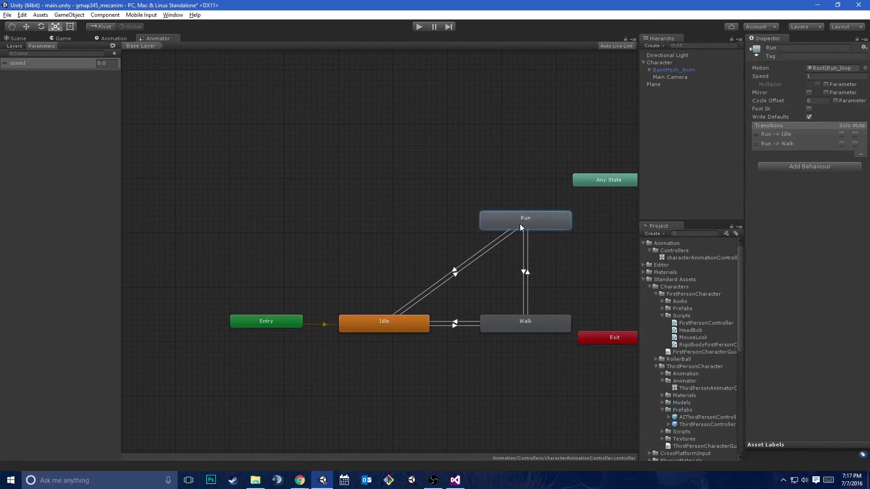
left_click(865, 68)
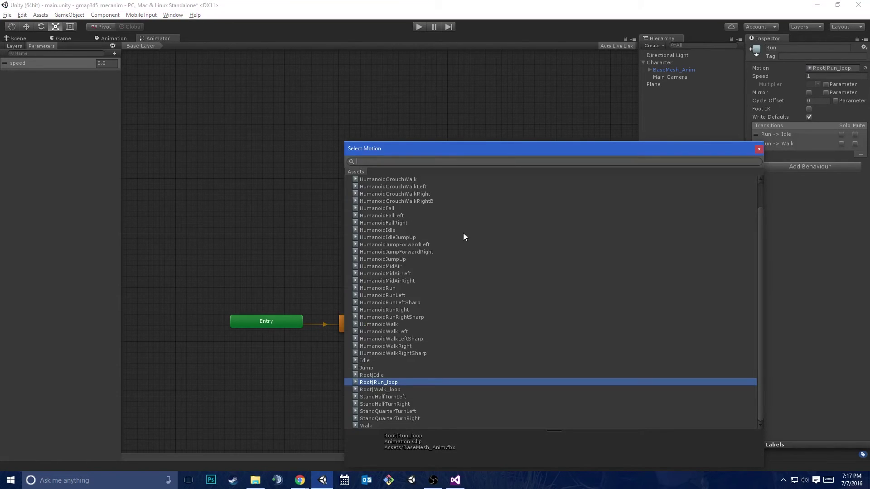
scroll(469, 241, "up", 2)
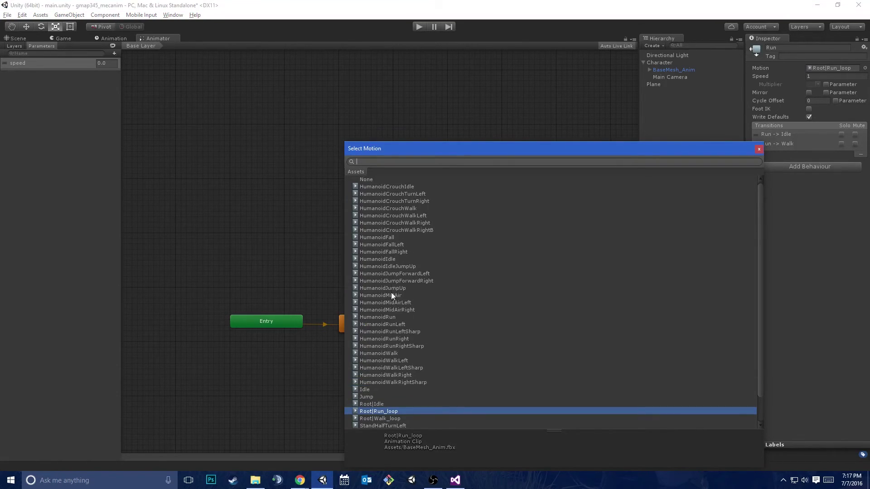
left_click(388, 317)
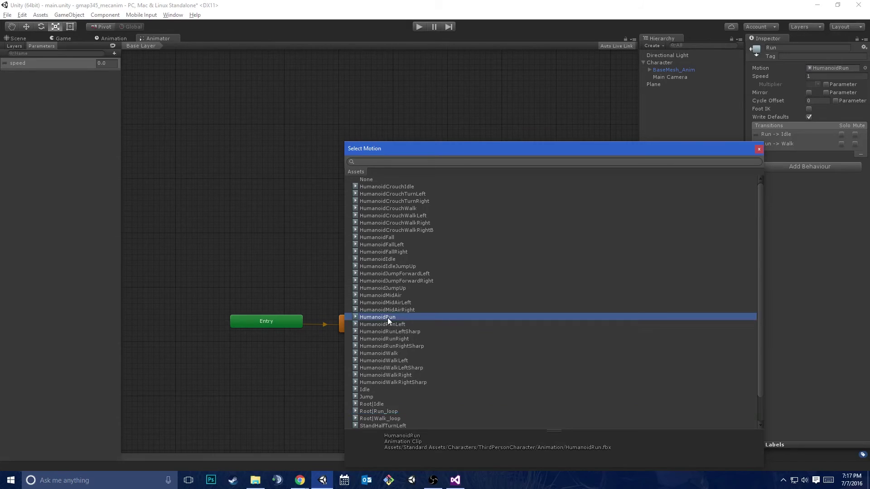
double_click(393, 317)
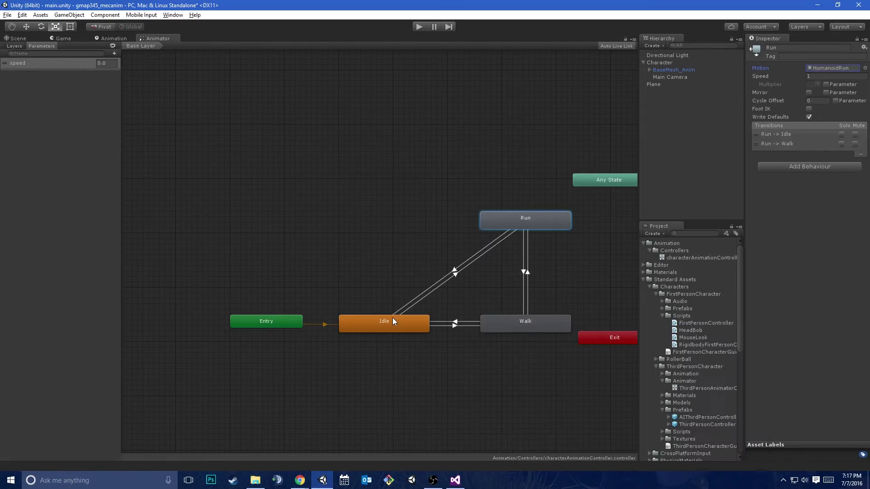
Set the motion of the Walk state to the HumanoidWalk clip
left_click(535, 331)
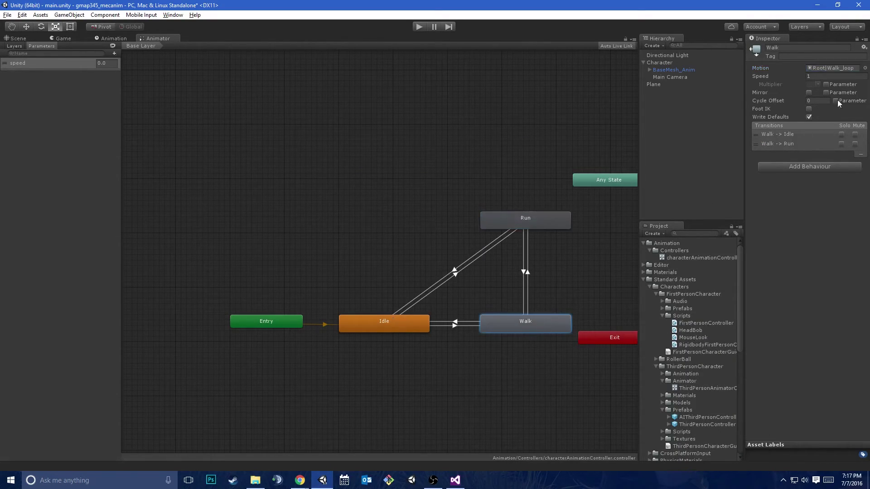
left_click(865, 68)
type("hum")
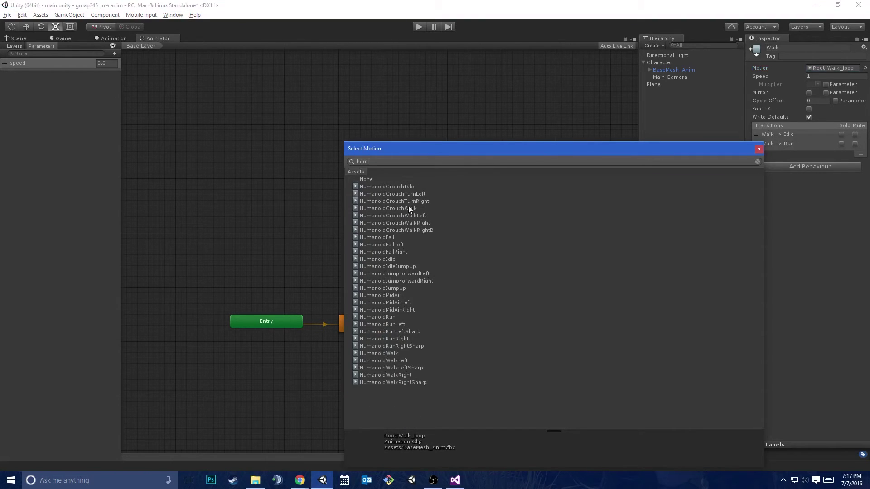
double_click(398, 353)
Set the motion of the Idle state to the HumanoidIdle clip
left_click(391, 329)
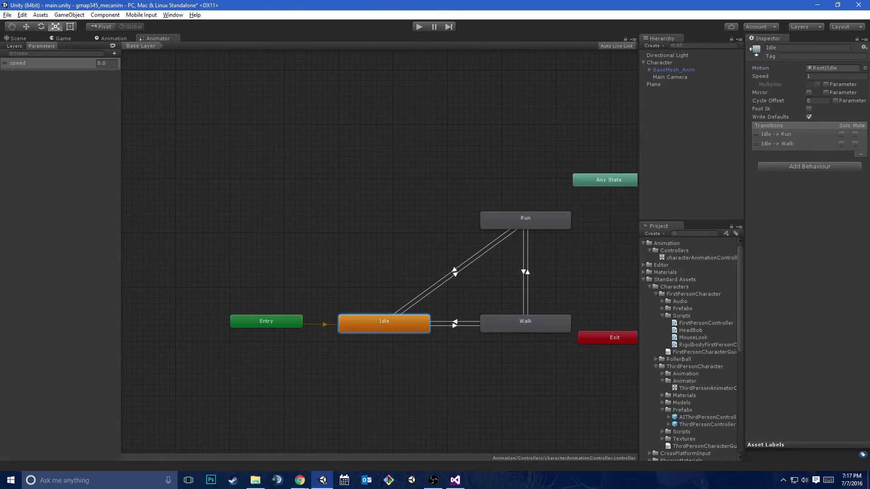
left_click(865, 68)
type("id")
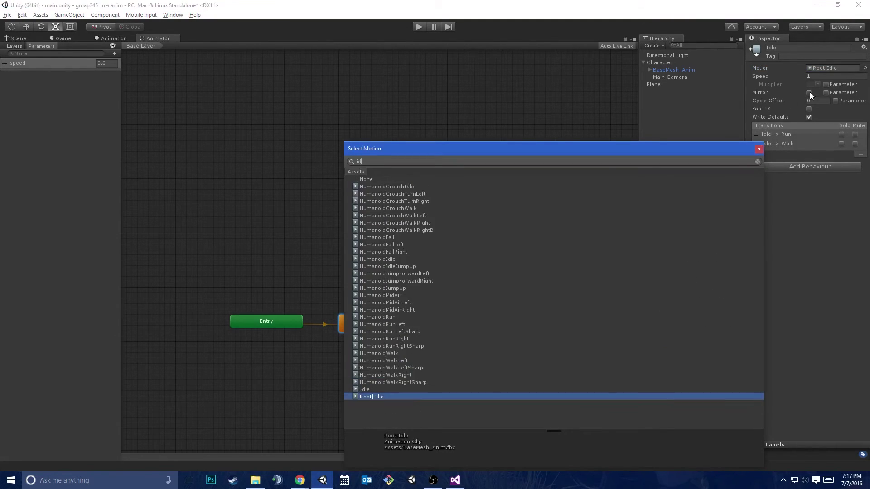
double_click(392, 259)
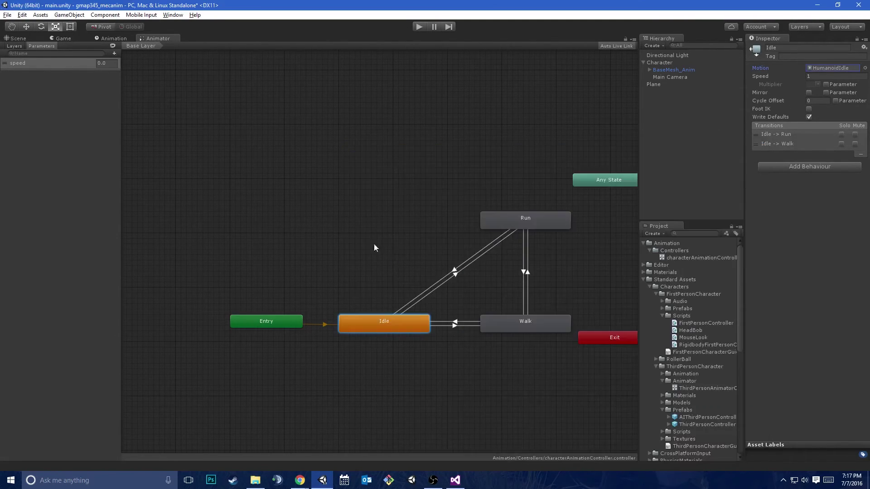
Play the scene in the Game view, move the character forward and expand BaseMesh_Anim in the hierarchy
left_click(59, 38)
left_click(418, 27)
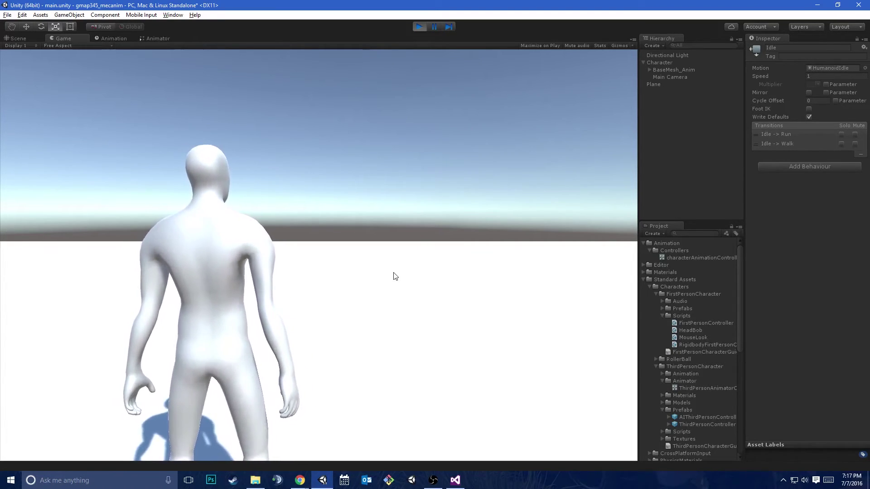
key("w")
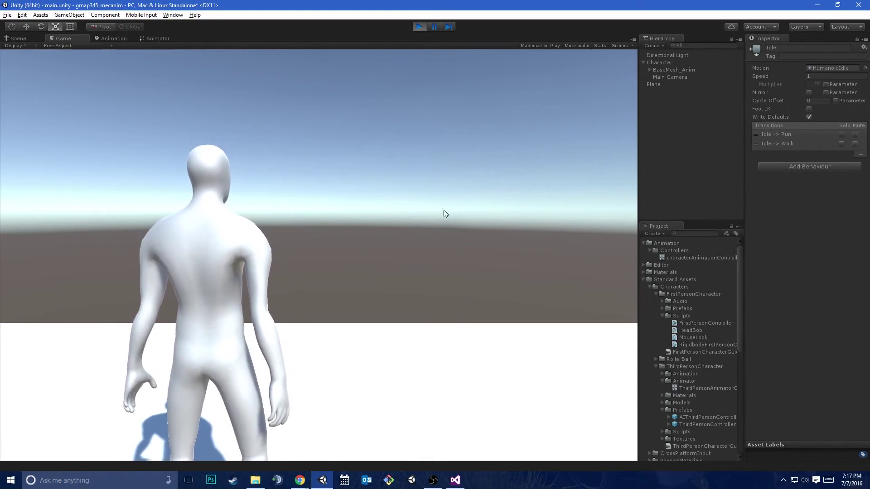
left_click(650, 70)
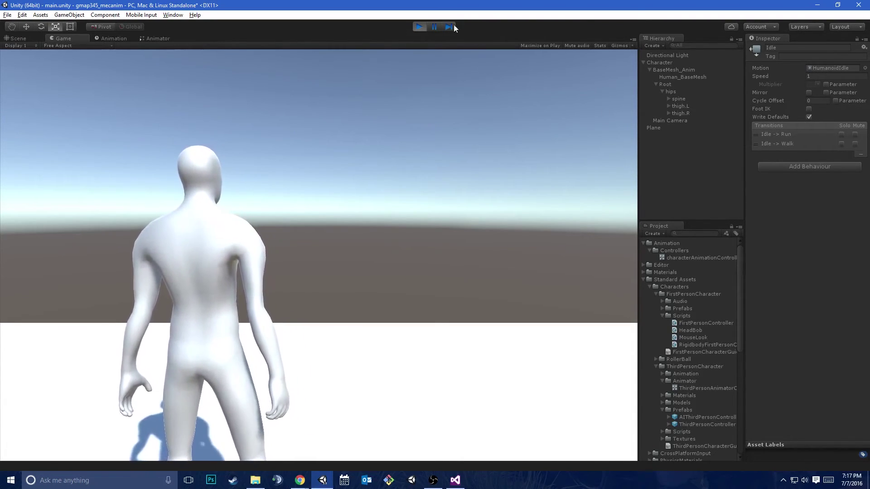
Stop the running scene, switch to Visual Studio and normalize the line endings of CharacterController.cs to Windows (CR LF)
left_click(420, 27)
left_click(455, 480)
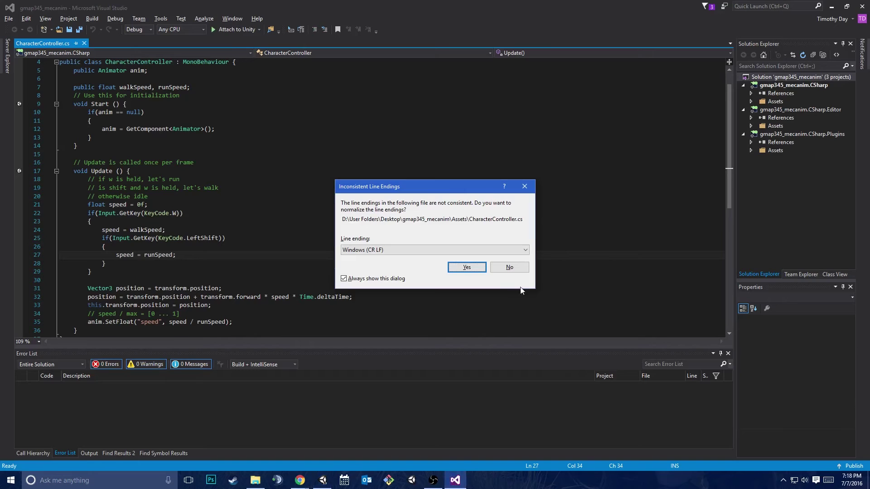
left_click(460, 268)
left_click(239, 114)
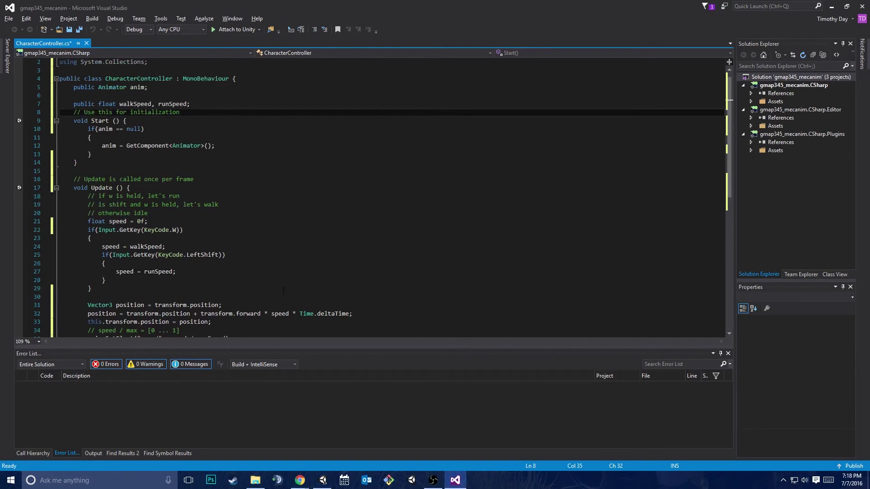
Add float input = Input.GetAxis("Vertical"); below the speed variable in Update and save the script
scroll(283, 292, "down", 3)
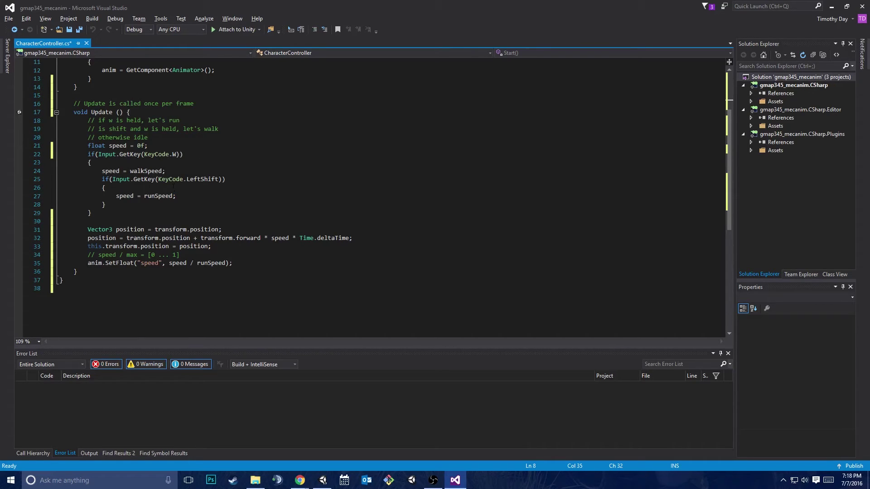
left_click(174, 140)
left_click(173, 146)
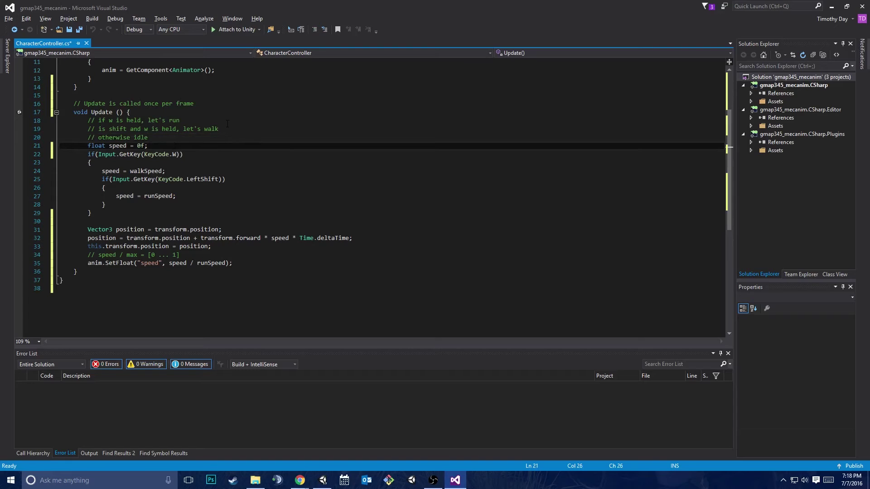
key("Return")
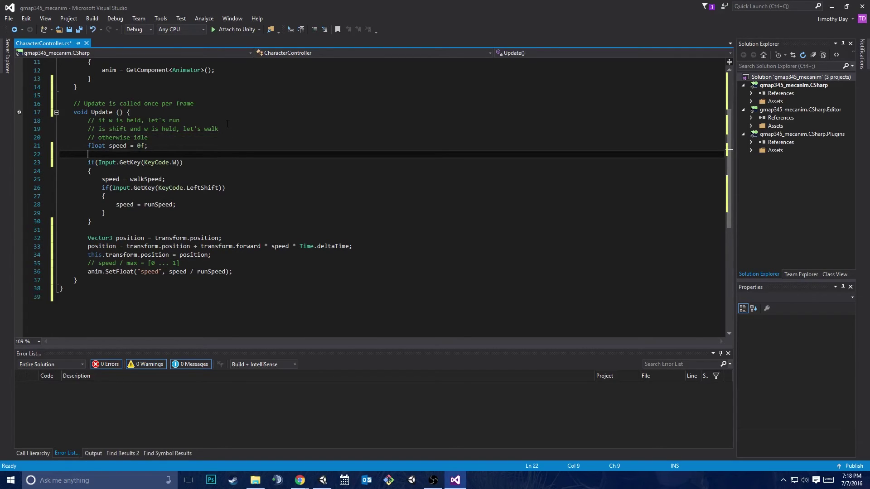
type("float input = Input.GetAxis")
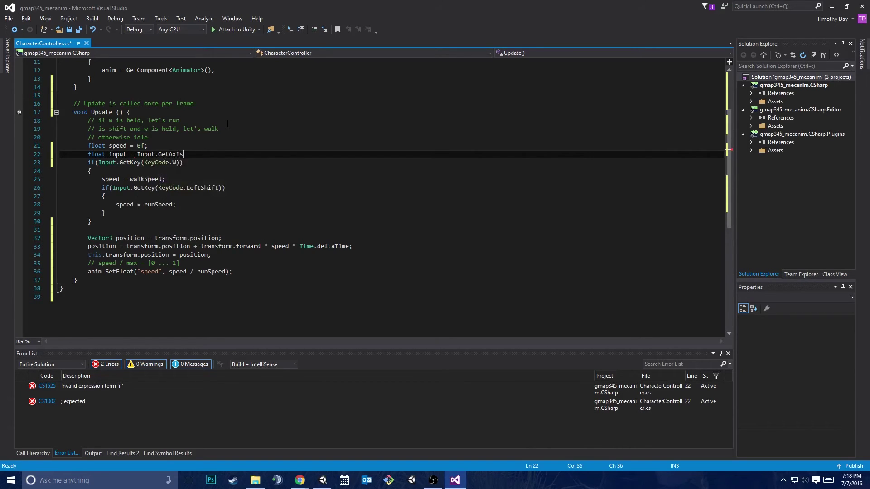
type("(\"Vertical\")")
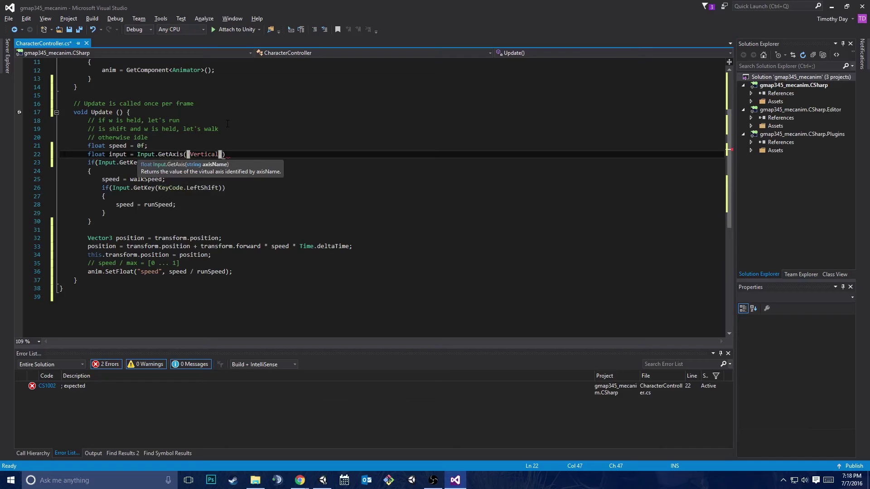
type(";")
key("ctrl+s")
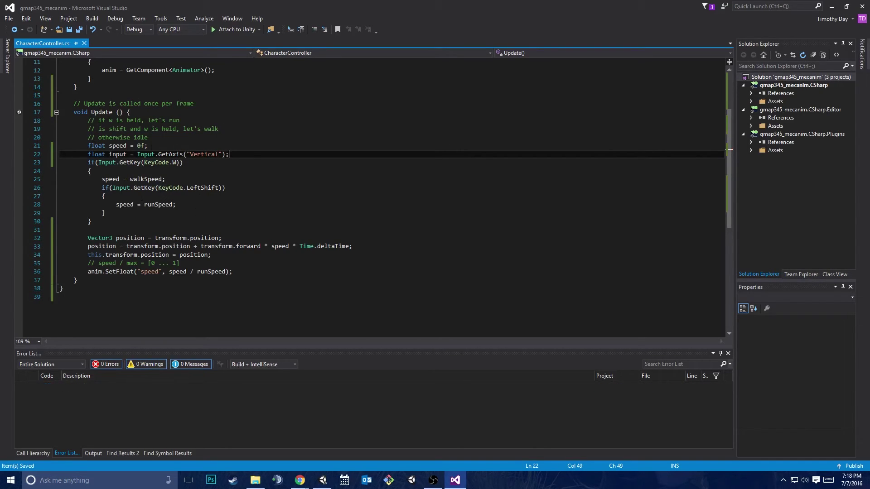
Multiply the forward movement in the position calculation by input, after Time.deltaTime, and save the script
left_click(350, 246)
type("*")
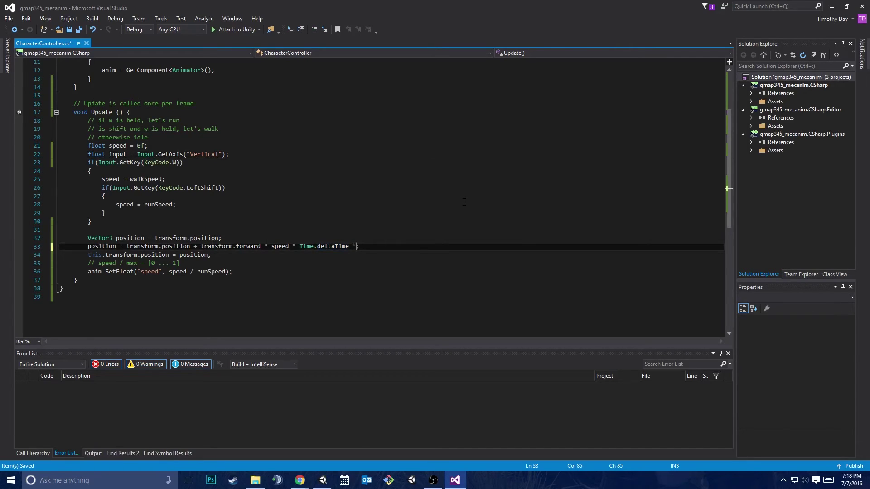
type(" input")
key("ctrl+s")
Delete the whole if block in Update that checks KeyCode.W and KeyCode.LeftShift
left_click_drag(71, 220, 62, 144)
left_click(91, 171)
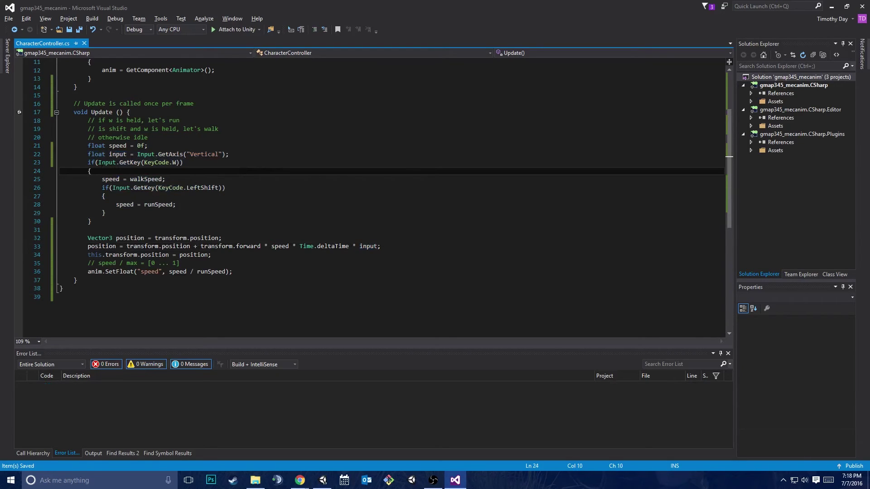
mouse_move(121, 163)
left_click_drag(127, 219, 278, 153)
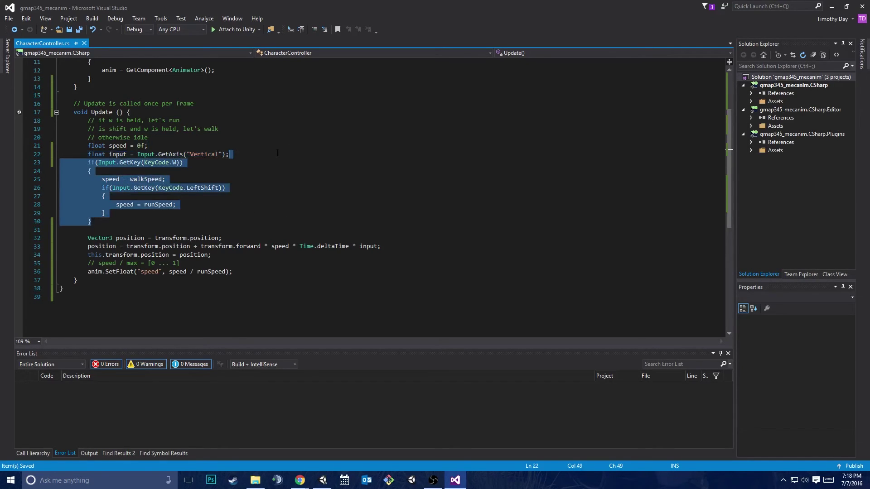
key("Delete")
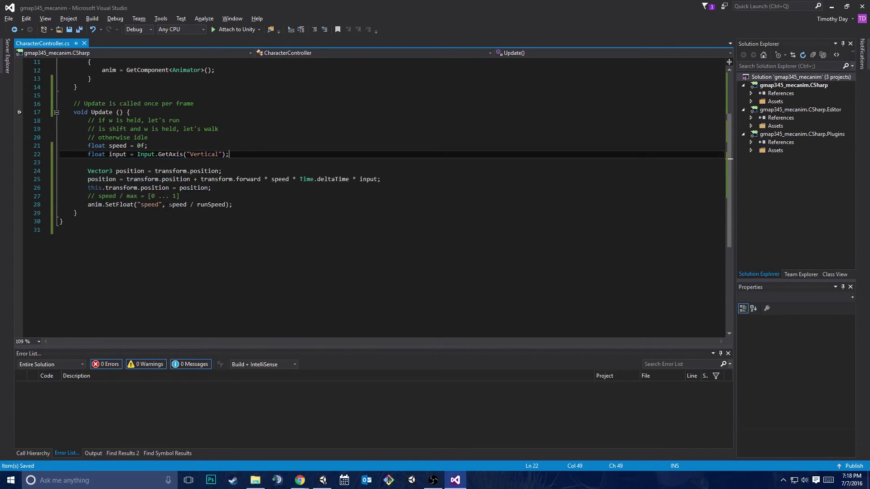
Replace the value passed to the animator's "speed" float with Mathf.Abs(input) and save the script
left_click_drag(169, 204, 225, 205)
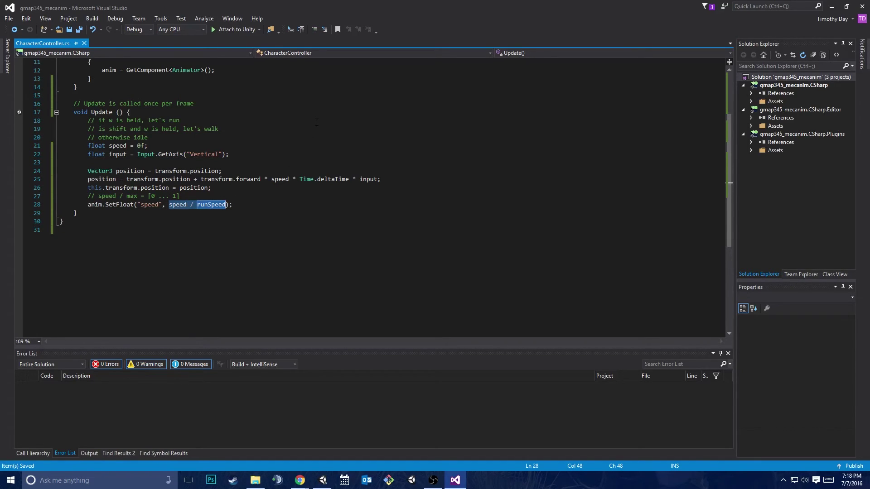
type("Mathf.Abs(")
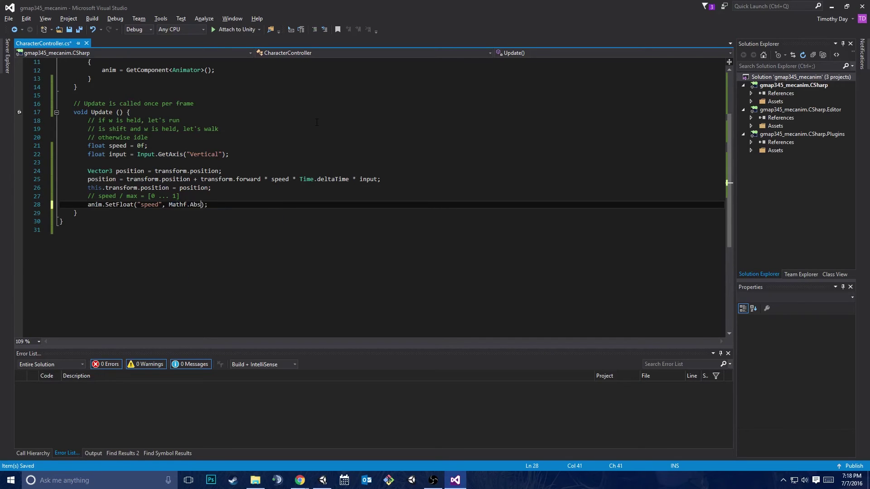
type("input")
key("ctrl+s")
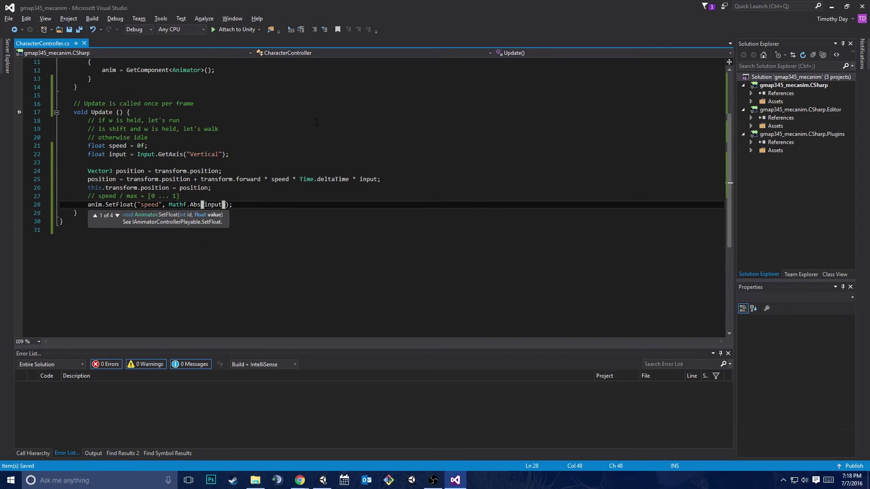
Switch to Unity, play the scene, move the character forward and inspect the Character object's script values
key("alt+Tab")
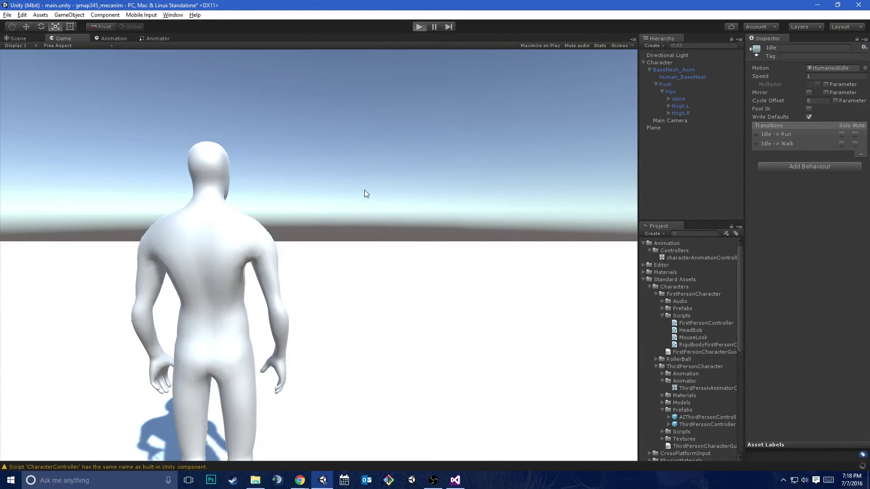
key("ctrl+p")
key("w")
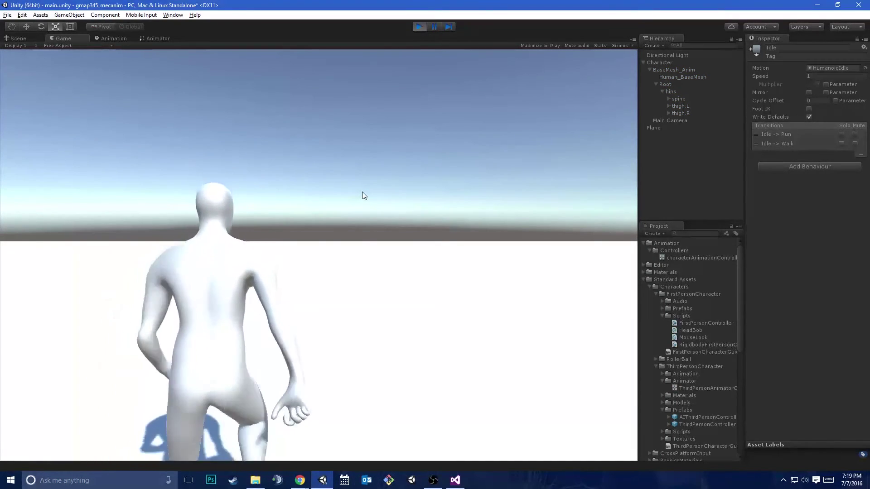
left_click(660, 62)
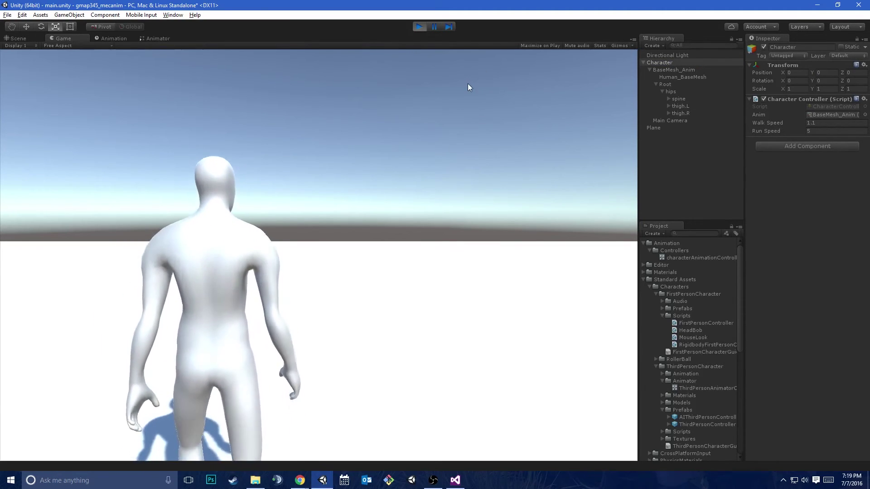
Switch to Visual Studio and remove the local speed variable from Update, along with its factor in the position calculation
key("alt+Tab")
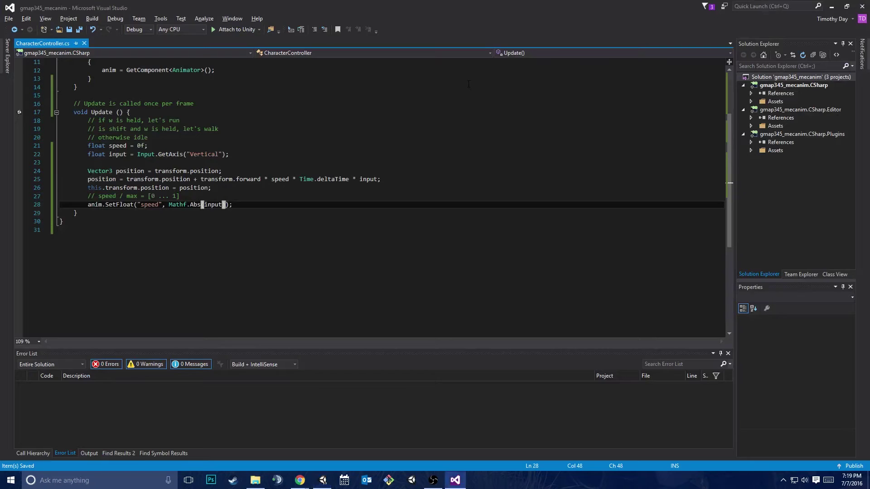
left_click(292, 143)
key("shift+Home")
key("BackSpace")
key("BackSpace")
key("BackSpace")
key("BackSpace")
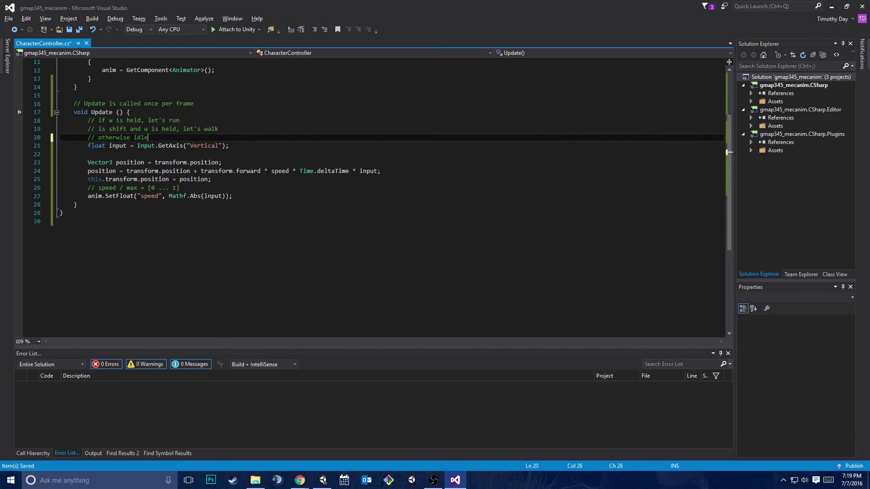
left_click_drag(262, 171, 289, 171)
key("BackSpace")
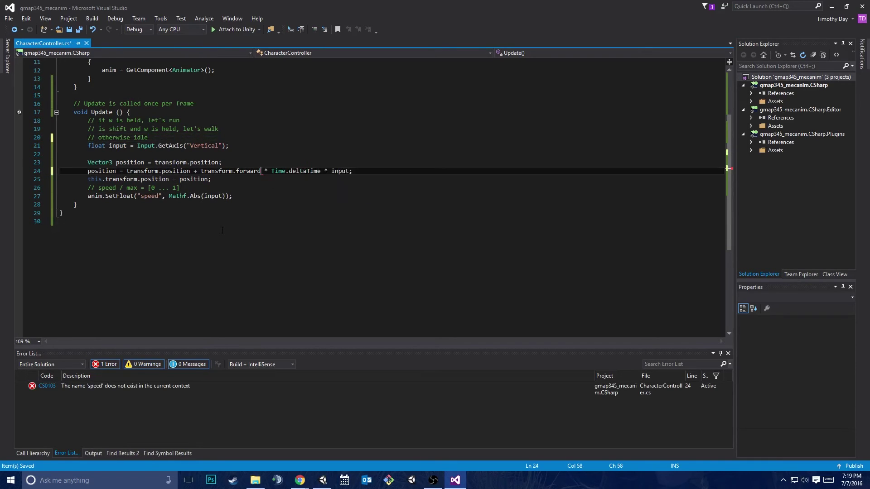
Remove walkSpeed from the public float declaration, leaving only runSpeed, and save the script
scroll(222, 231, "up", 3)
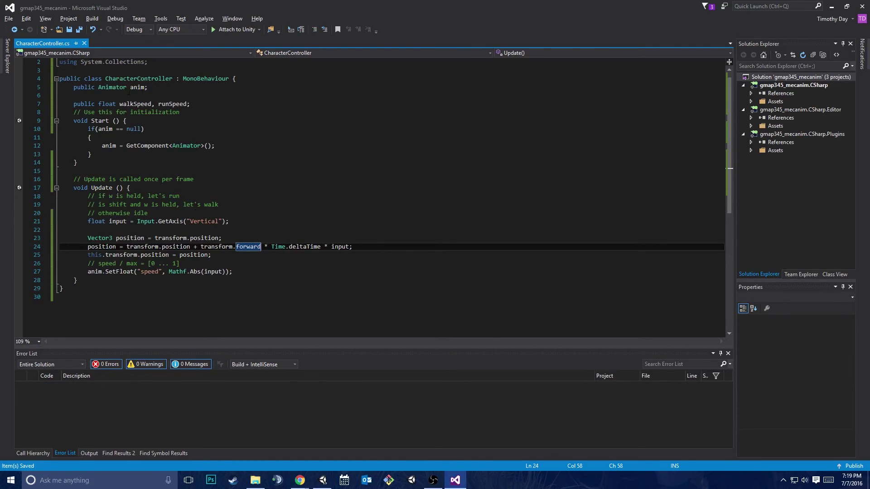
left_click_drag(120, 103, 158, 108)
key("Delete")
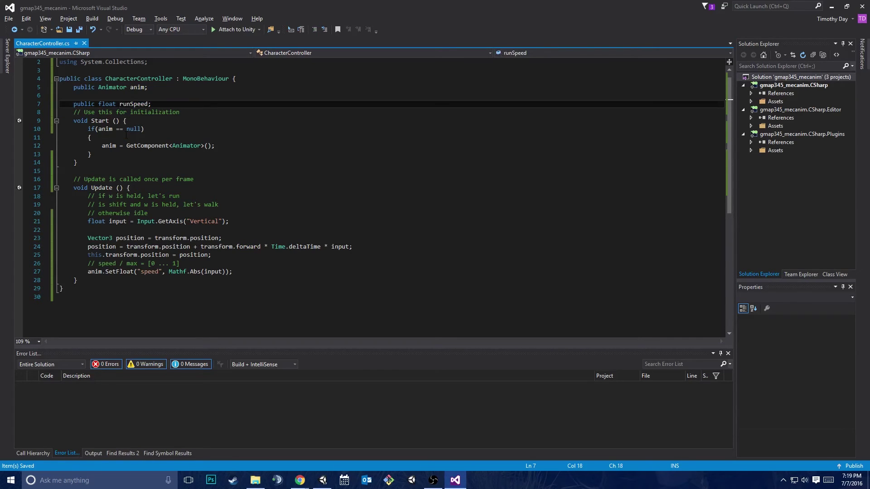
Switch to Unity, play the scene and move the character forward and backward
key("alt+Tab")
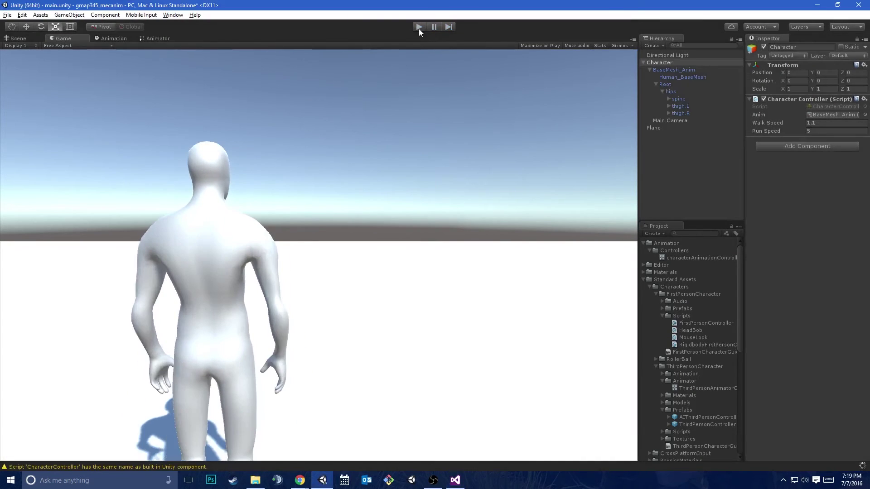
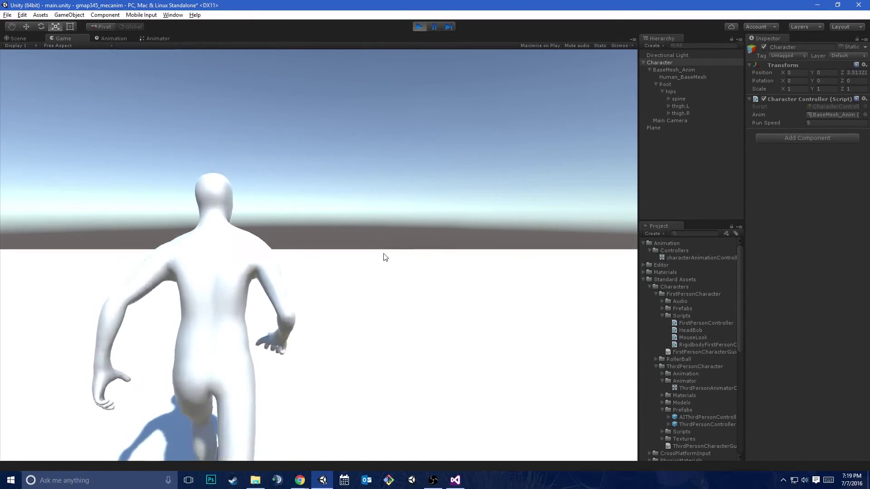
key("s")
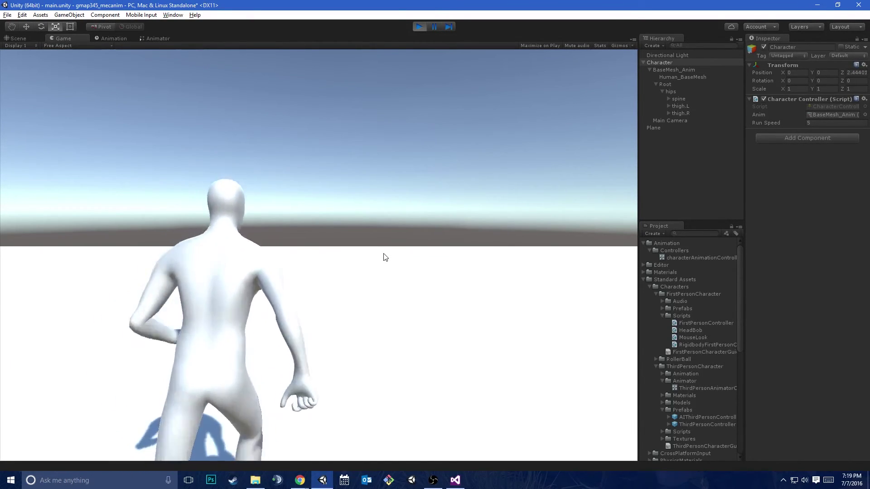
Dock the Animator window beside the Scene and Game views and widen it to show more of the state graph
left_click(150, 37)
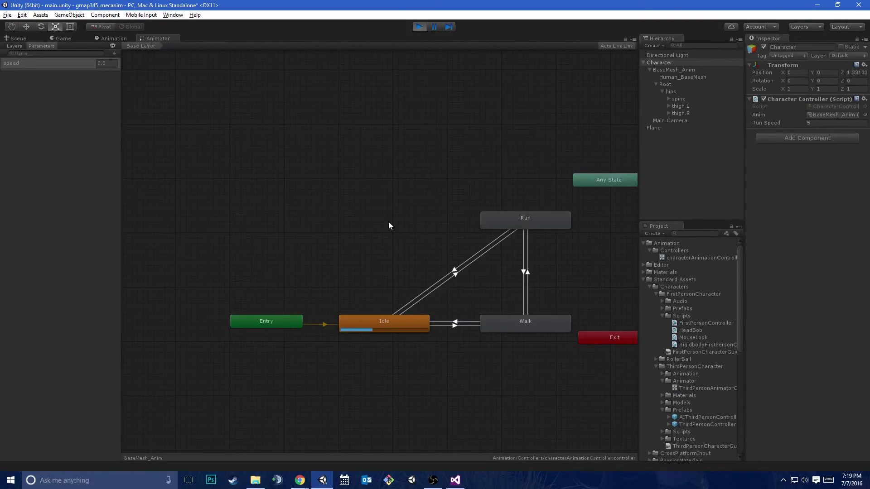
left_click(317, 208)
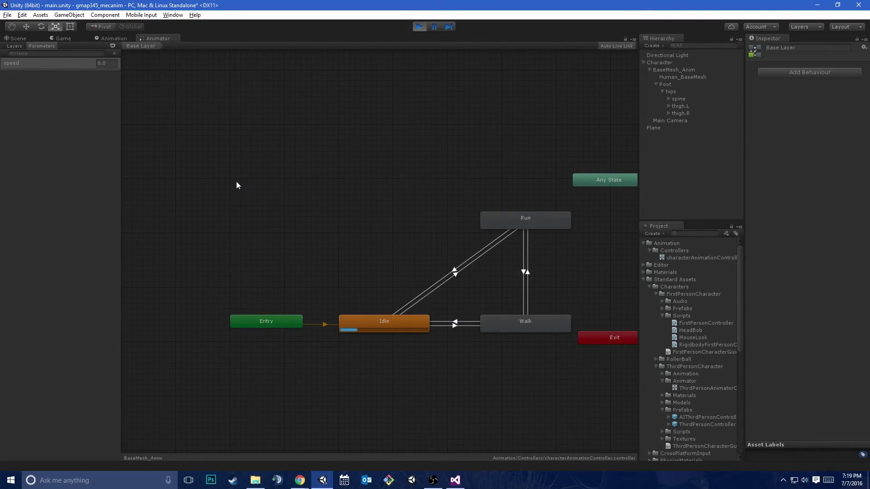
middle_click_drag(417, 219, 293, 184)
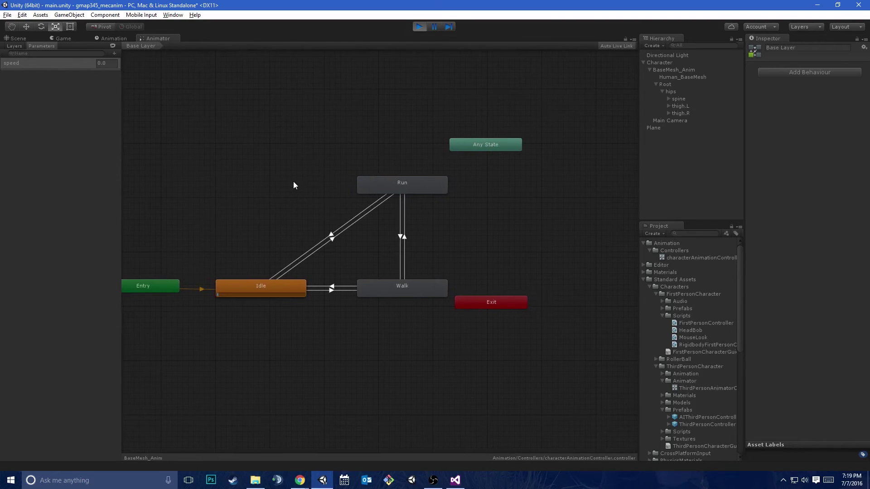
left_click_drag(146, 43, 598, 145)
left_click_drag(434, 257, 333, 257)
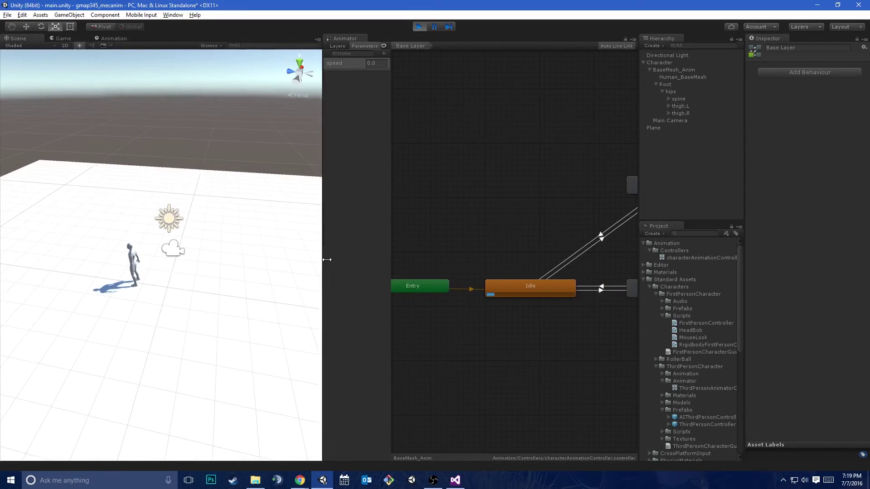
Move the character forward repeatedly in the Game view while watching the state transitions and speed parameter in the Animator
key("w")
left_click(67, 39)
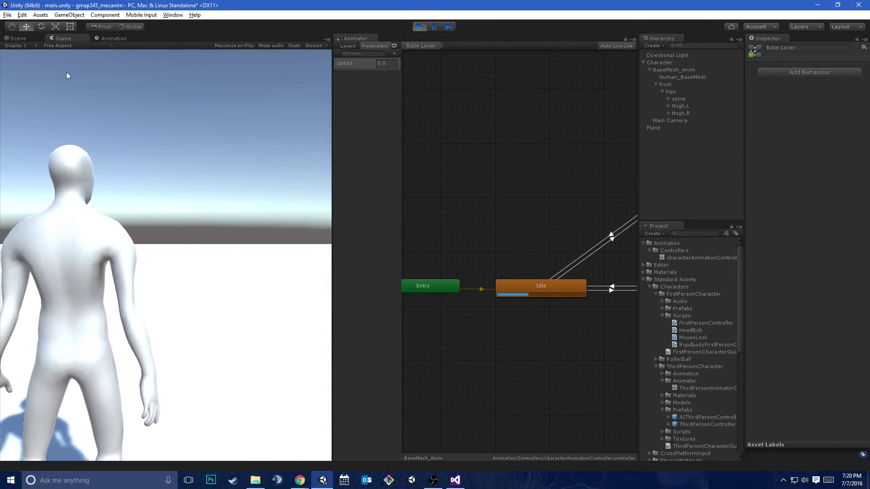
key("w")
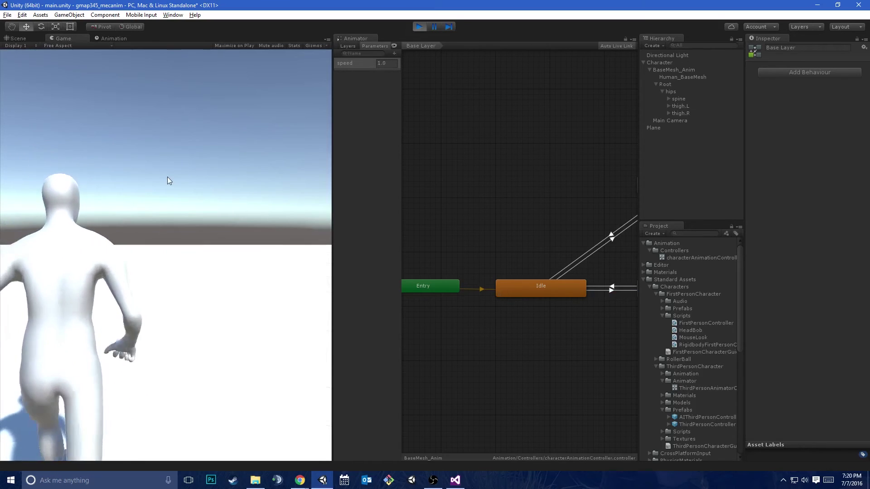
middle_click_drag(573, 217, 491, 220)
left_click(267, 268)
key("w")
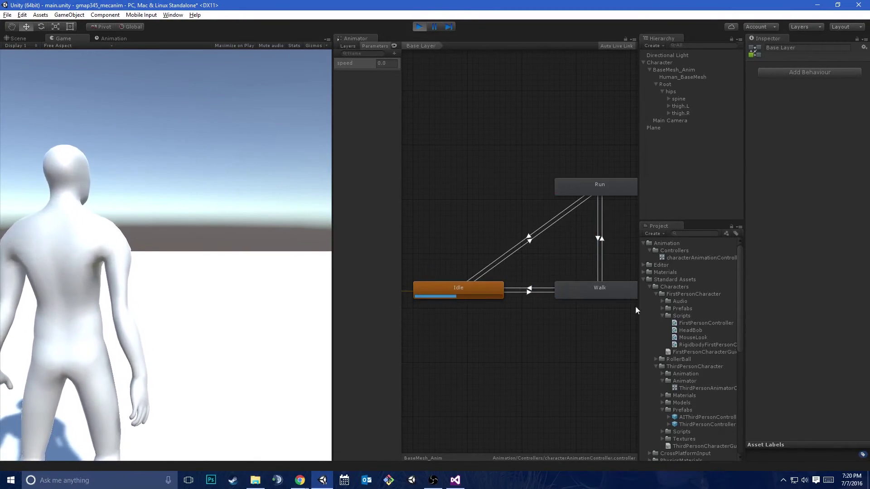
key("w")
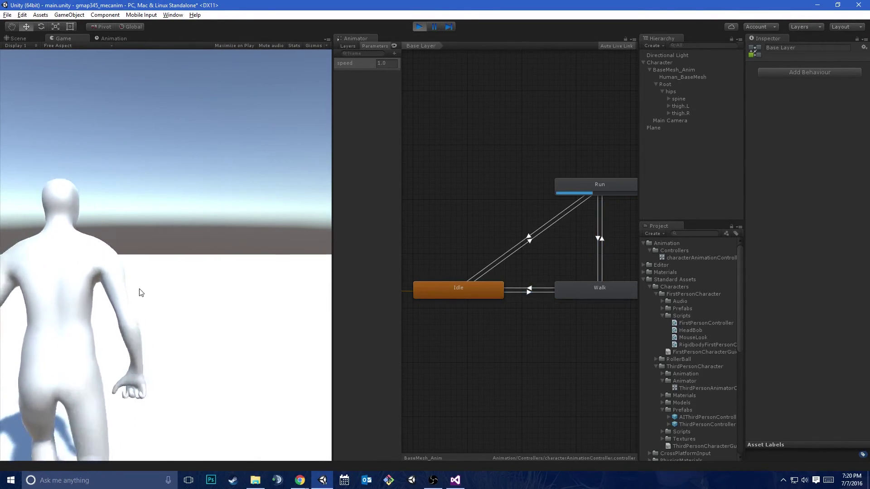
key("w")
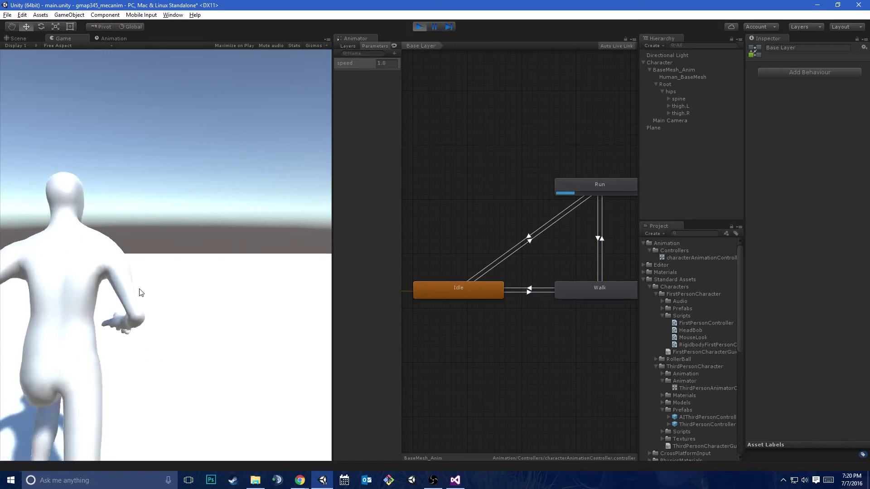
Stop play mode and dock the Animator as a tab beside the Animation view
left_click_drag(332, 83, 453, 68)
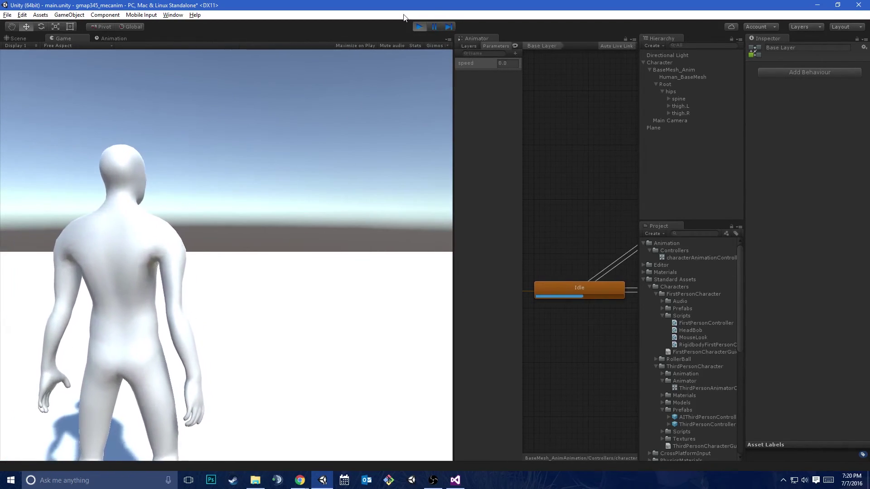
left_click(418, 26)
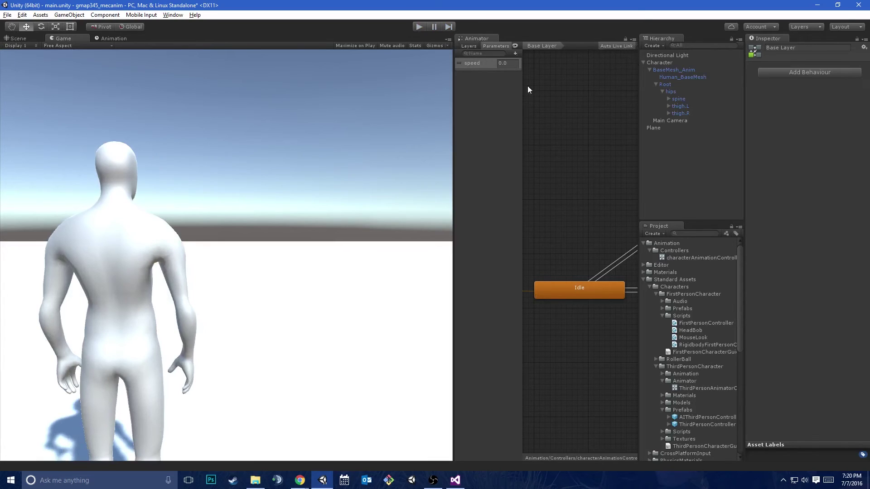
left_click_drag(454, 84, 336, 86)
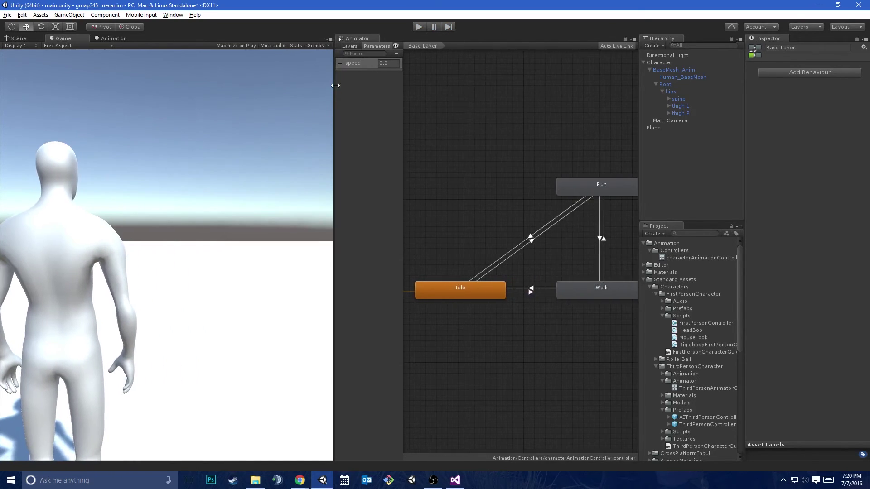
left_click_drag(347, 39, 159, 38)
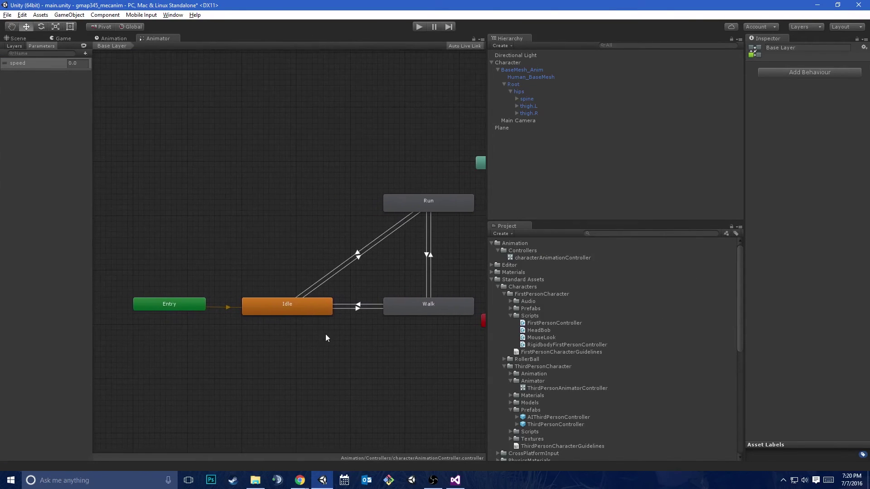
Widen the Animator view and delete the Run and Walk states from the state graph
left_click(299, 312)
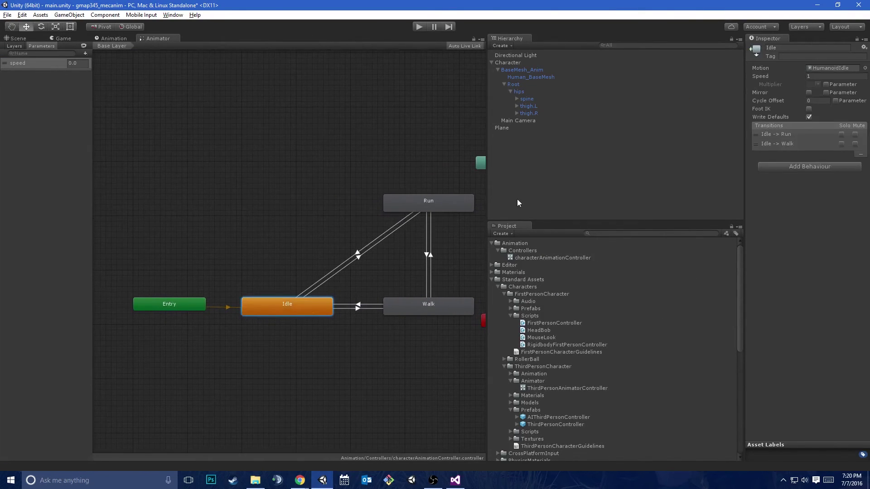
left_click_drag(486, 185, 587, 186)
middle_click_drag(300, 225, 261, 227)
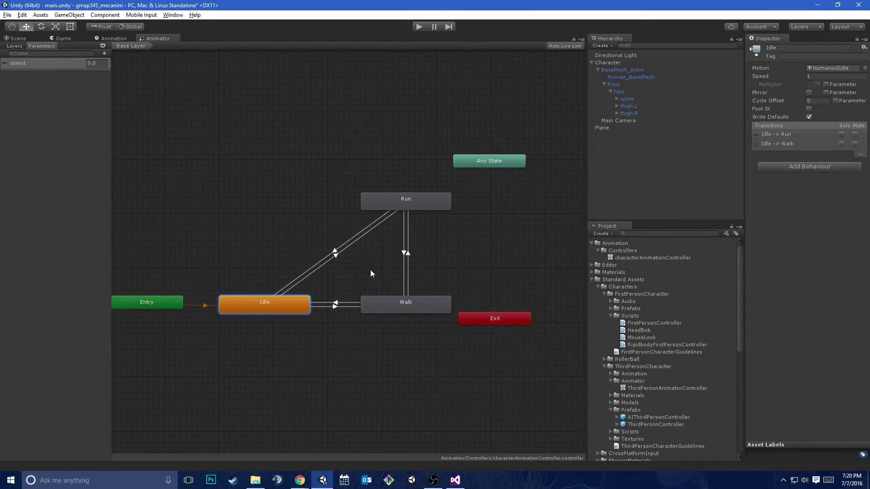
left_click_drag(367, 155, 415, 325)
key("Delete")
key("Return")
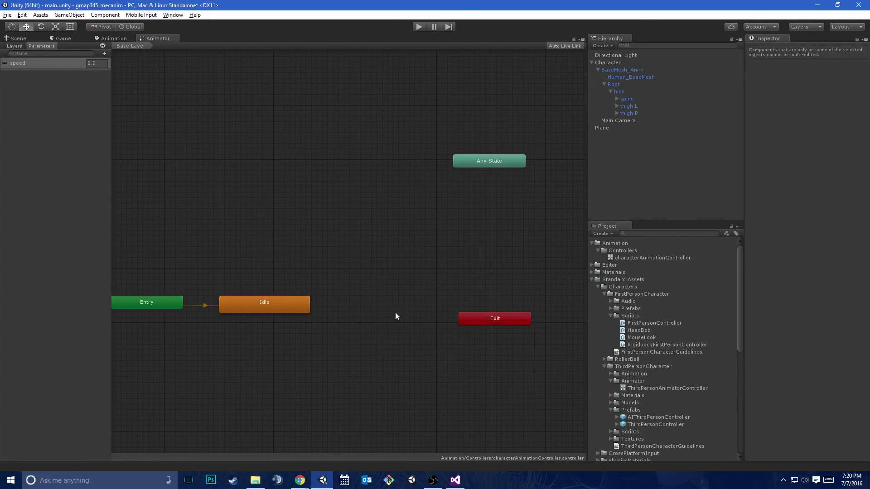
Create a state from a new blend tree in the Base Layer and name it MovementTree
left_click(274, 311)
right_click(282, 305)
left_click(363, 269)
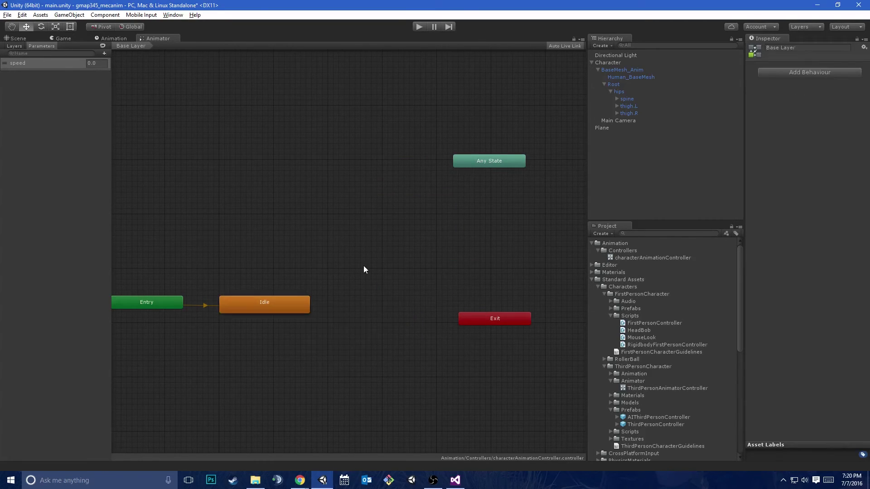
right_click(364, 269)
mouse_move(429, 271)
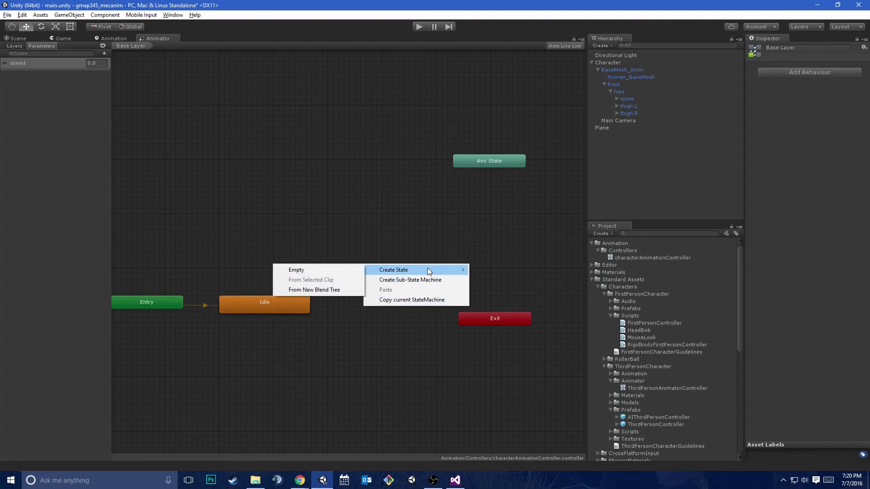
left_click(314, 290)
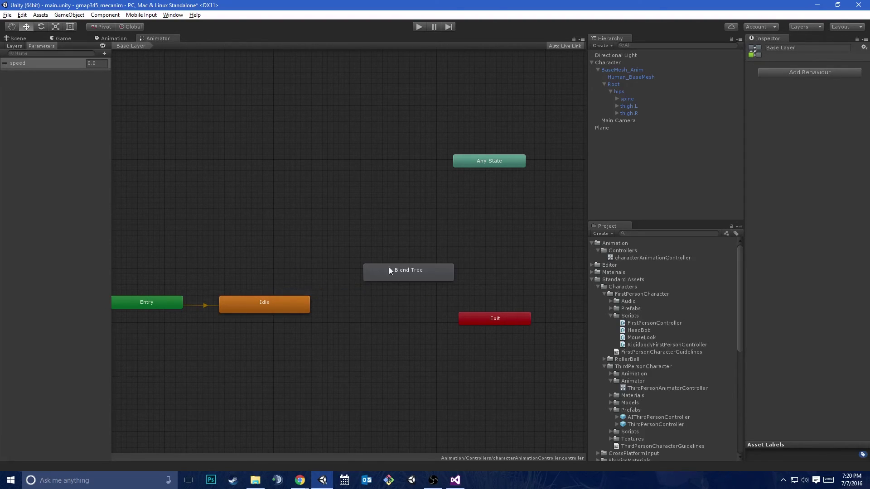
left_click_drag(401, 273, 359, 262)
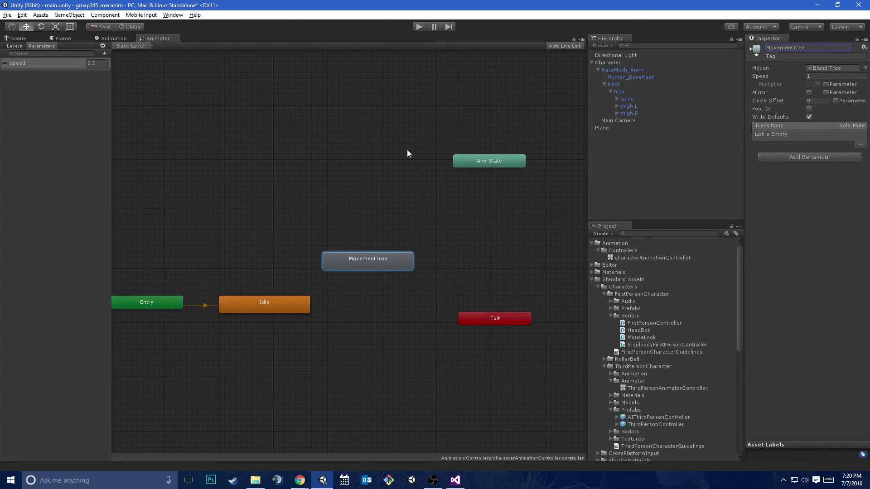
Make transitions in both directions between Idle and MovementTree, aligning MovementTree beside Idle, and select the Idle to MovementTree transition
left_click(281, 301)
right_click(275, 302)
left_click(299, 305)
left_click(326, 270)
left_click_drag(395, 291, 395, 307)
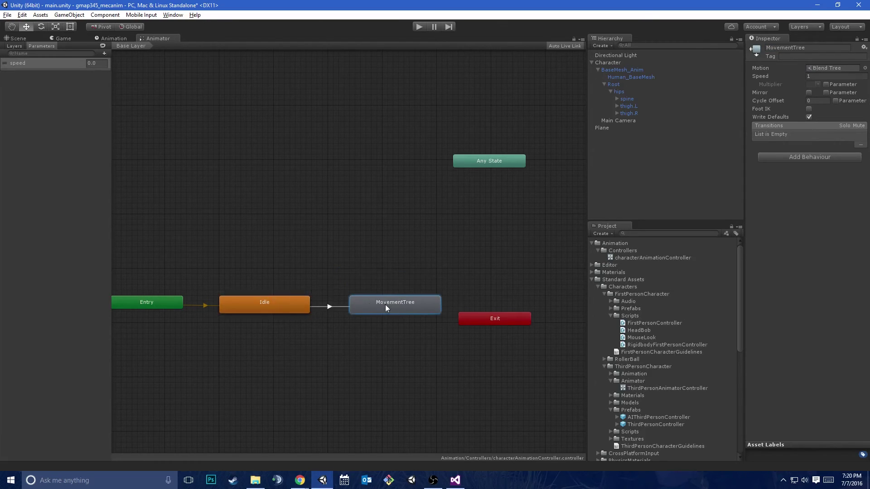
right_click(361, 299)
left_click(362, 305)
left_click(304, 304)
left_click(328, 307)
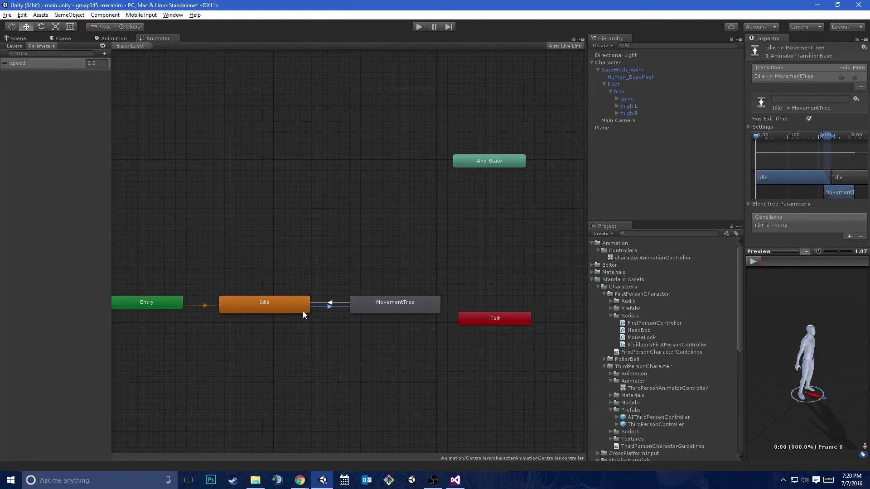
Delete the MovementTree state from the Animator graph
left_click(370, 307)
key("Delete")
key("Return")
Move the Idle state farther from Entry and create a new blend tree in it
left_click(278, 304)
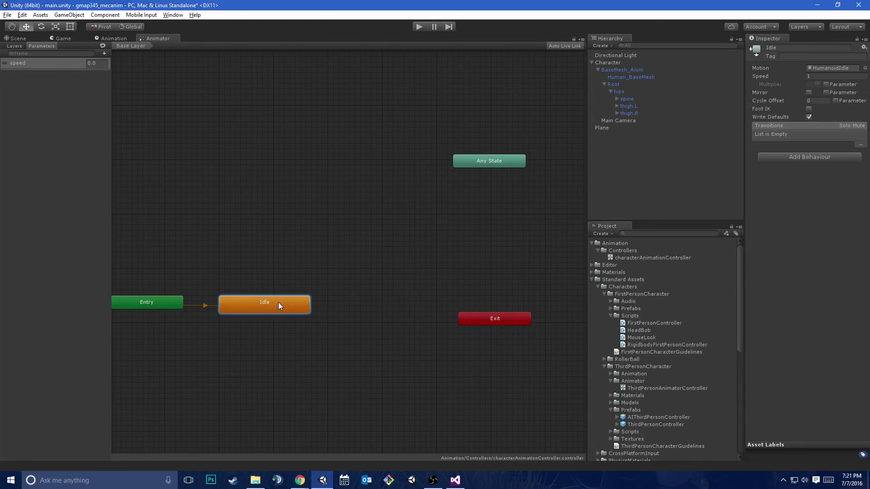
left_click_drag(285, 306, 328, 307)
right_click(328, 307)
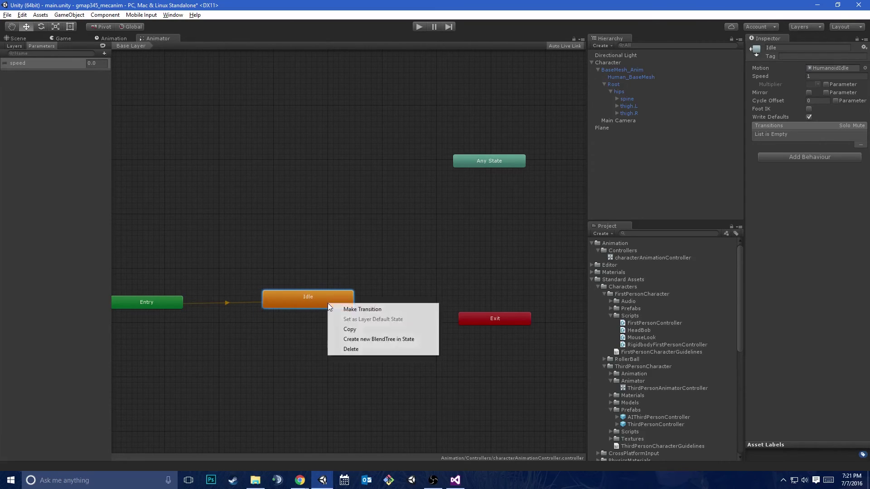
left_click(382, 340)
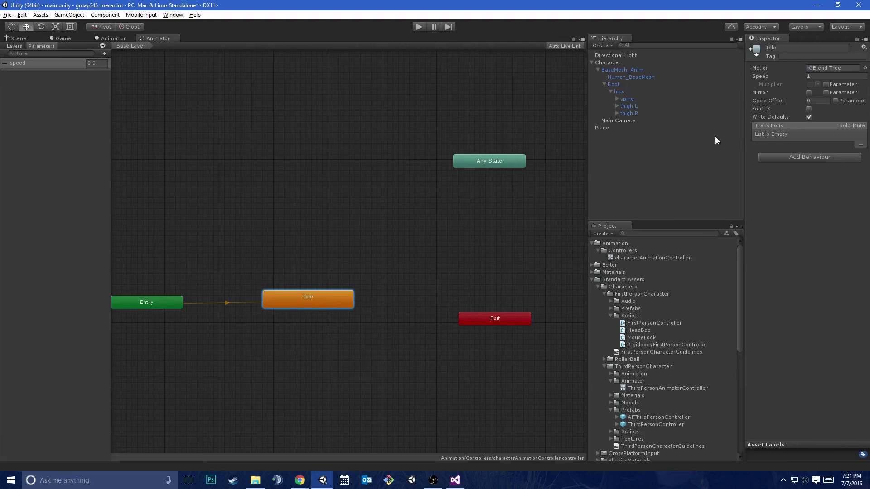
Open the Idle state's blend tree for editing and widen the Inspector
left_click(817, 69)
double_click(817, 69)
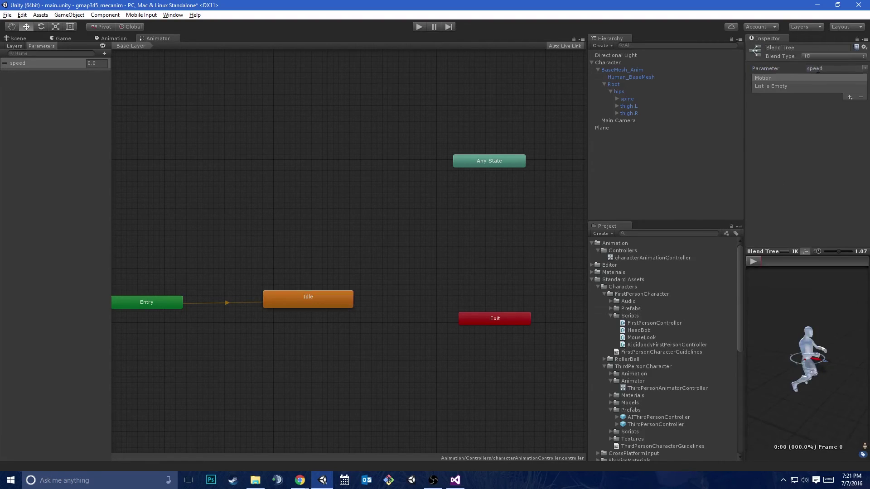
left_click_drag(742, 106, 467, 164)
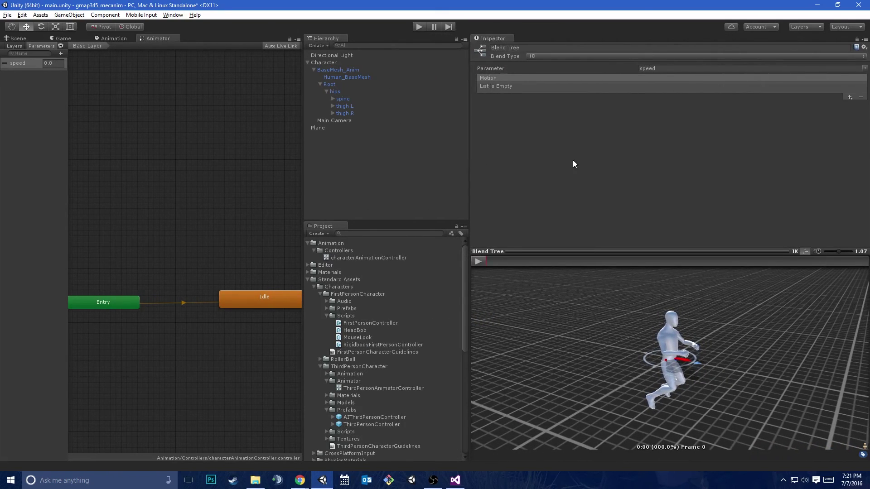
left_click(260, 297)
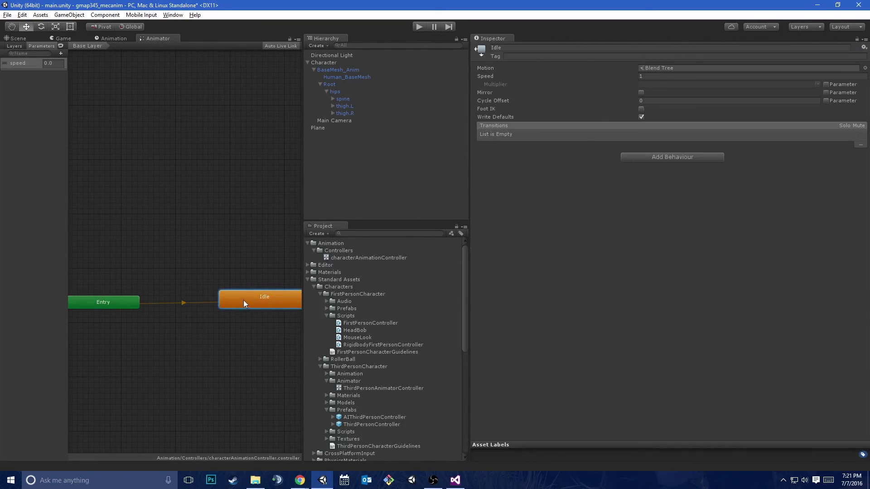
right_click(244, 301)
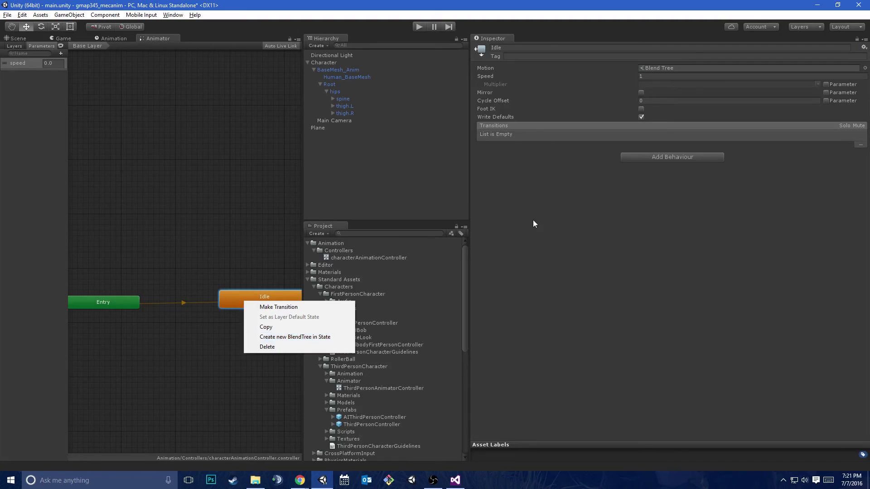
left_click(589, 248)
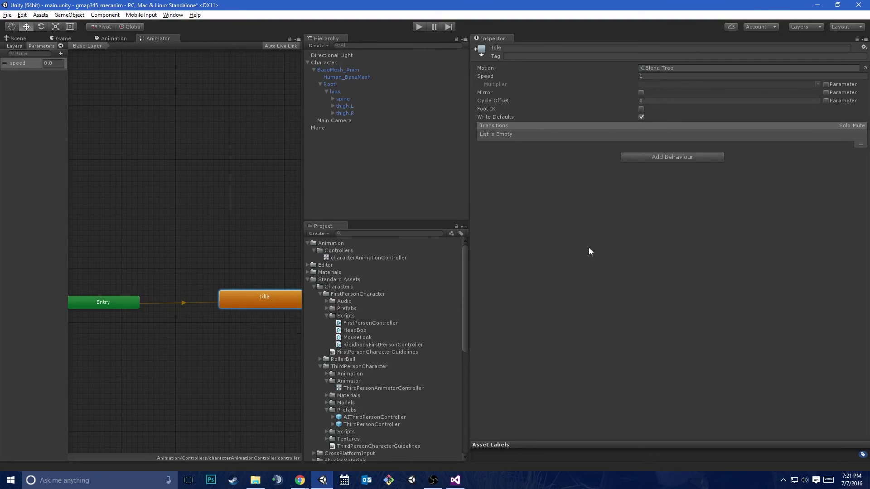
double_click(664, 68)
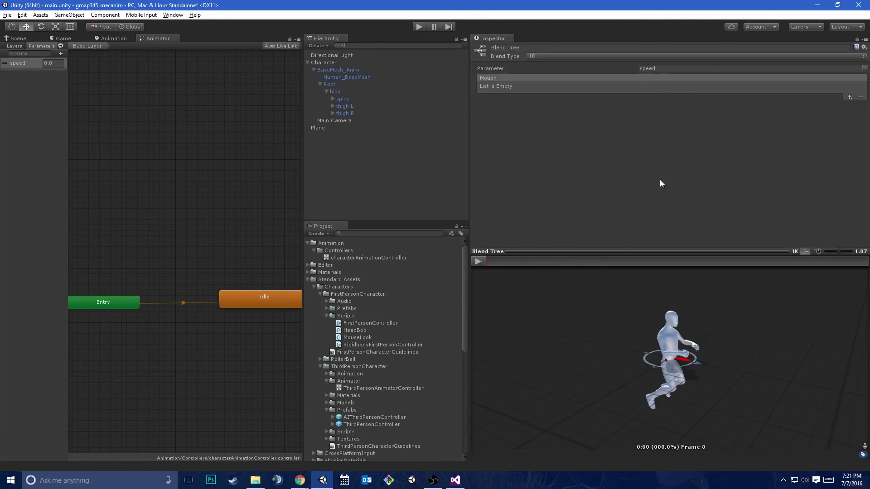
Try the 2D Simple Directional blend type on the blend tree, then set it back to 1D
left_click(531, 57)
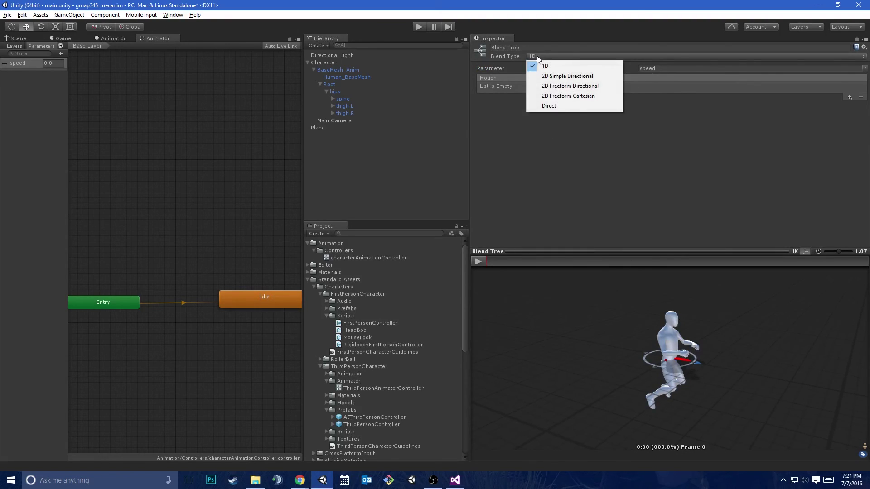
left_click(542, 219)
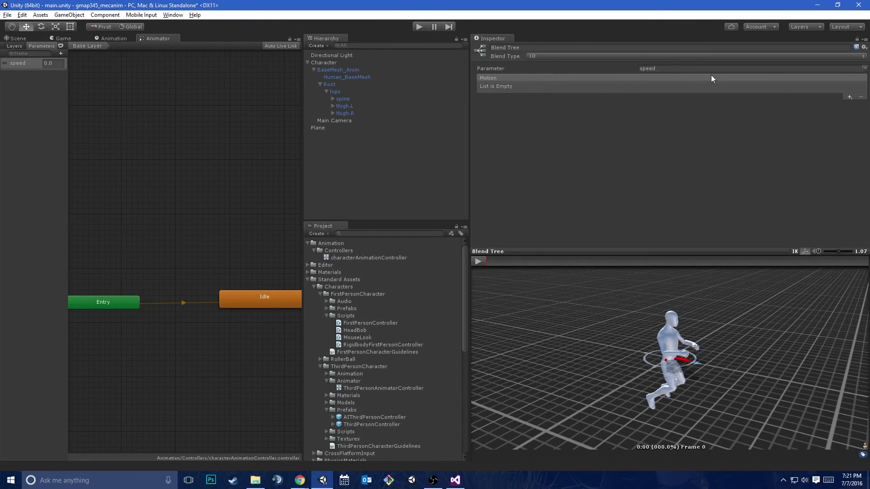
left_click(641, 58)
left_click(551, 79)
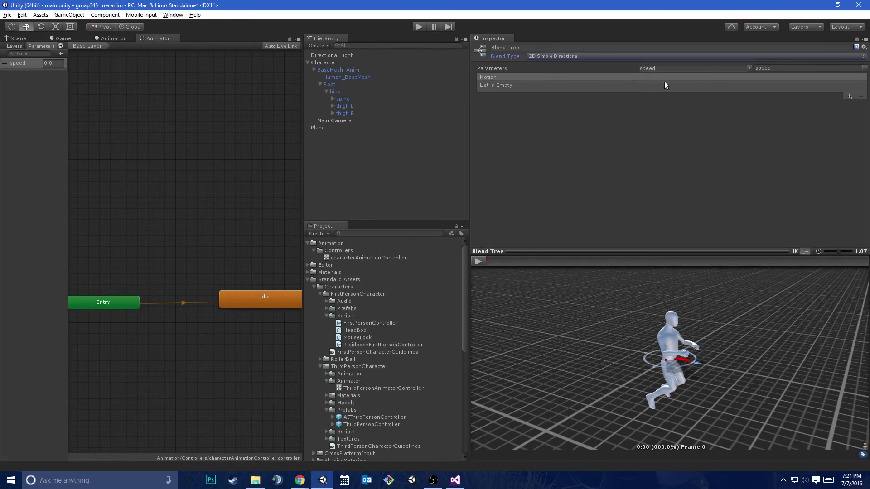
left_click(800, 58)
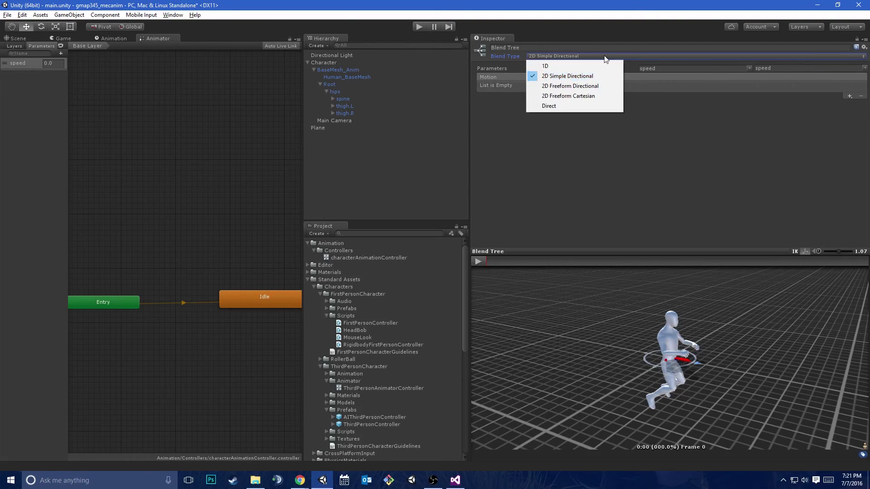
left_click(592, 67)
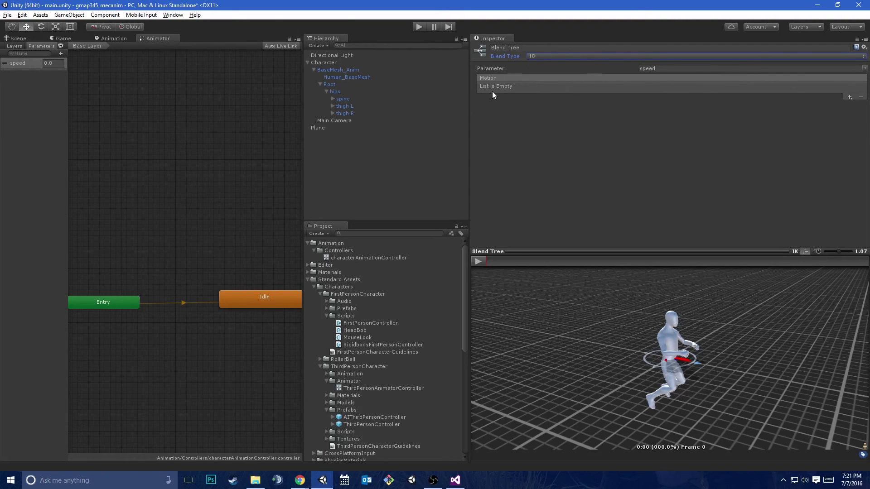
Add three motion fields to the 1D blend tree
left_click(850, 97)
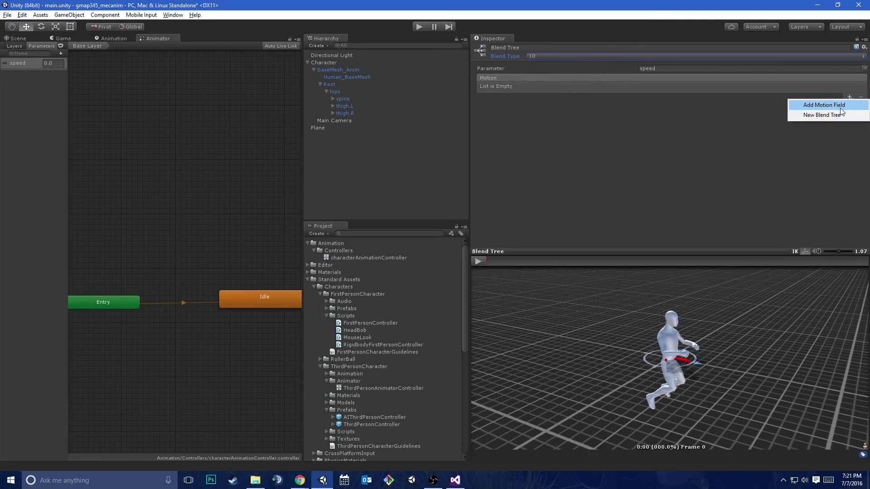
left_click(840, 107)
left_click(849, 108)
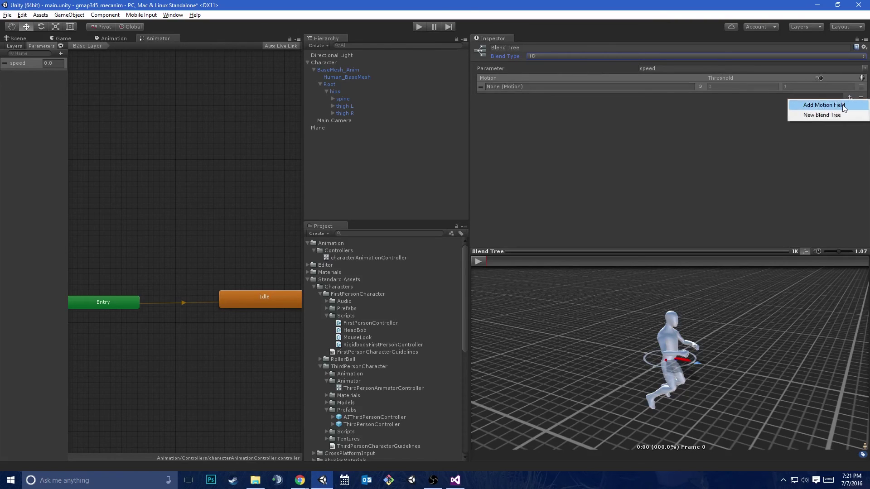
left_click(844, 105)
left_click(850, 135)
left_click(815, 143)
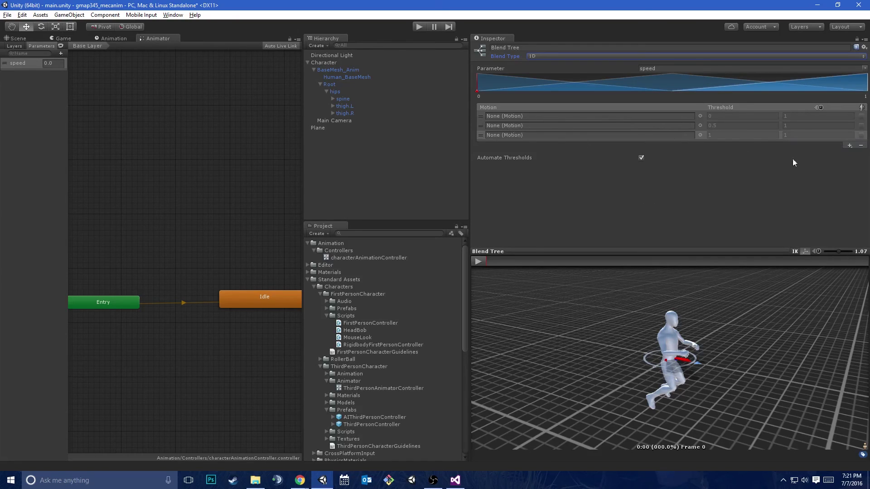
Assign HumanoidIdle to the blend tree's first motion field and HumanoidRun to the second
left_click(700, 116)
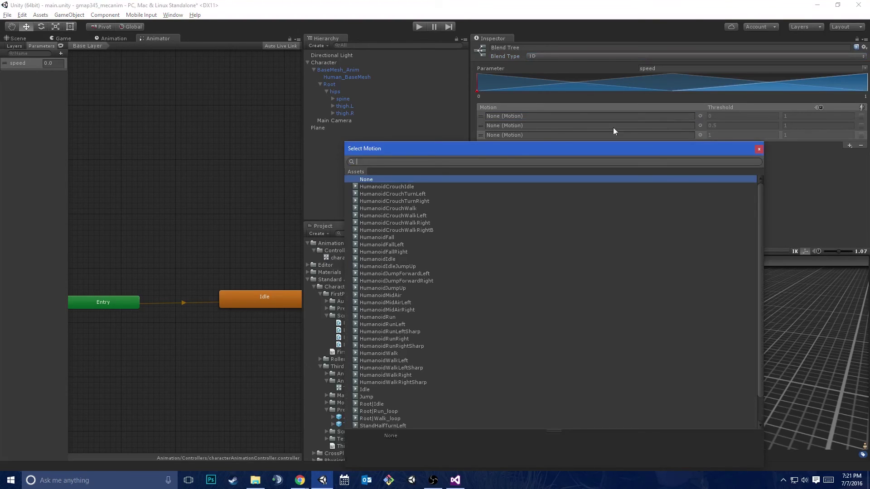
double_click(379, 259)
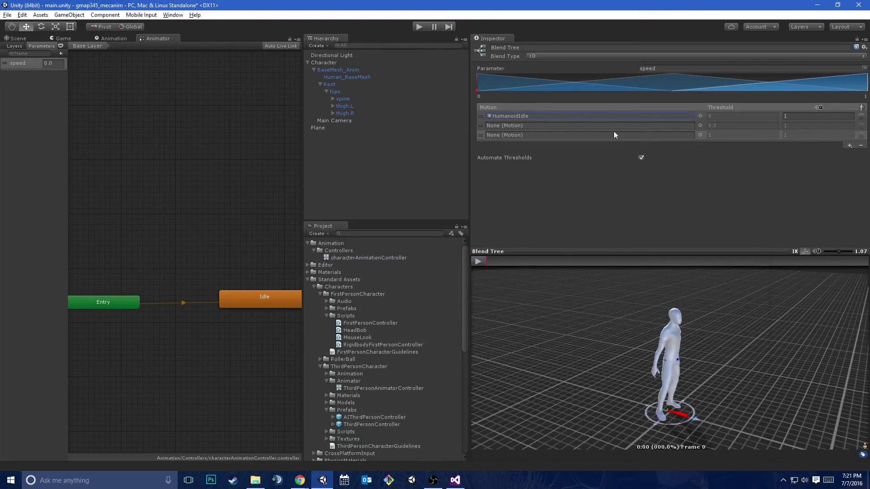
left_click(700, 126)
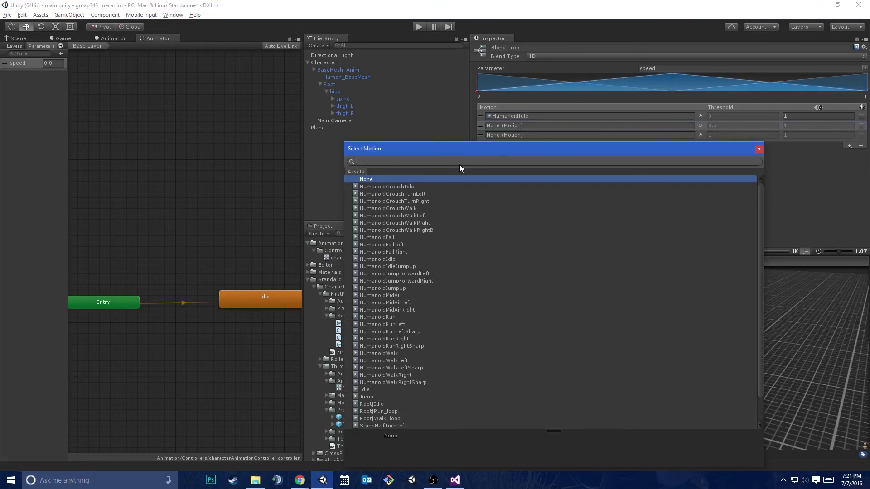
type("run")
double_click(403, 186)
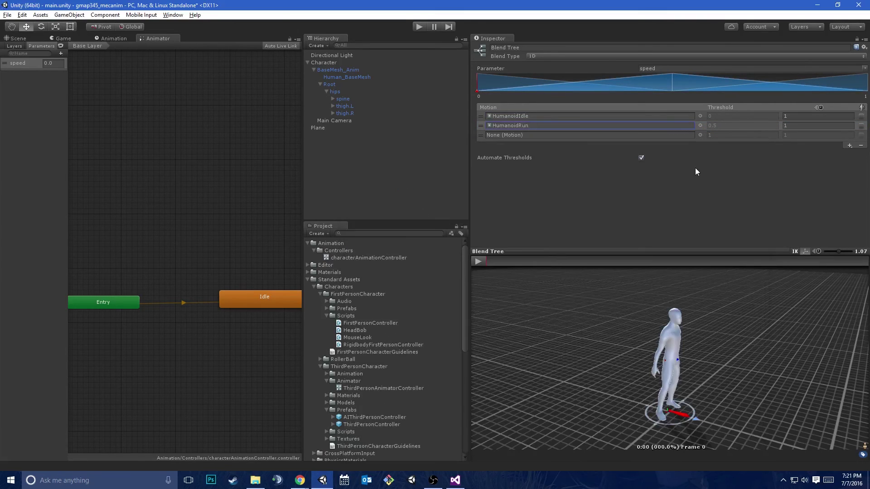
Assign HumanoidCrouchWalk to the blend tree's third motion field
left_click(700, 135)
type("wa")
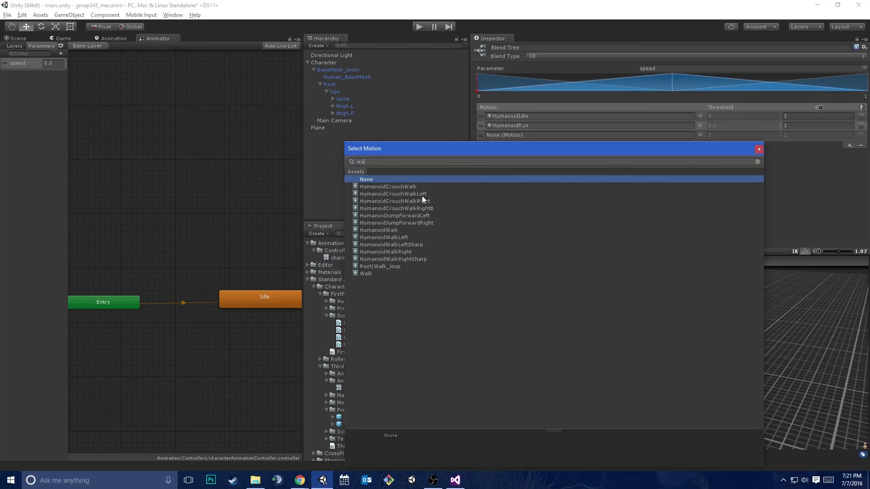
double_click(422, 186)
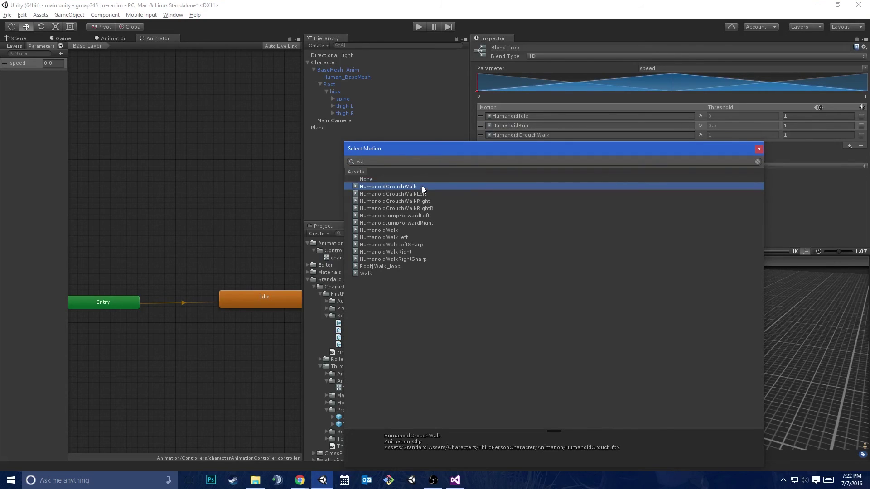
Try adding a fourth motion field and search for a backward motion clip for it, then remove the field
left_click(850, 145)
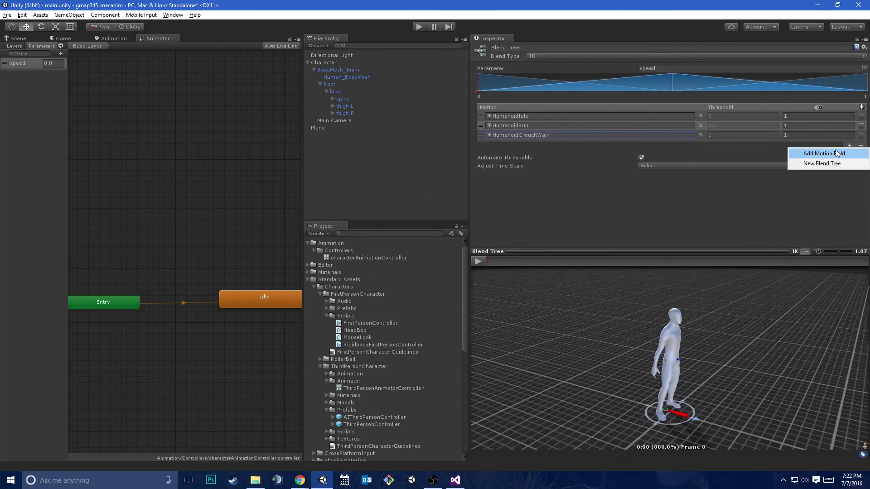
left_click(824, 154)
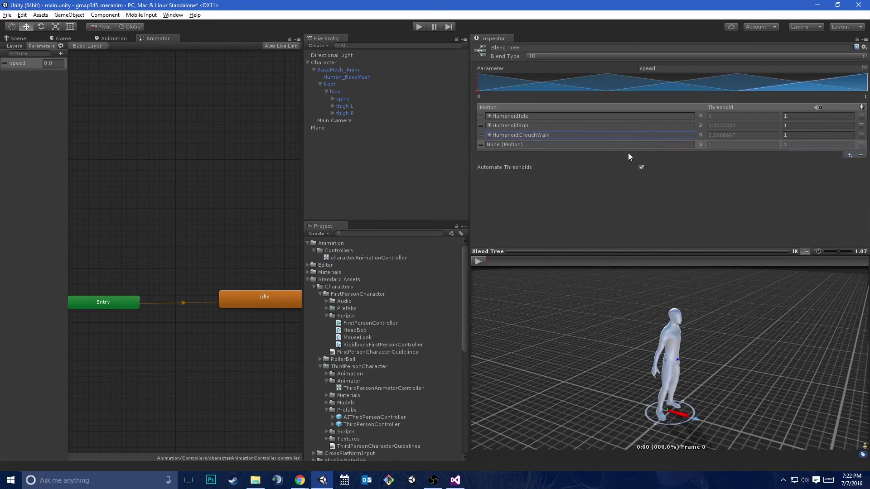
left_click(699, 144)
type("bac")
left_click(754, 163)
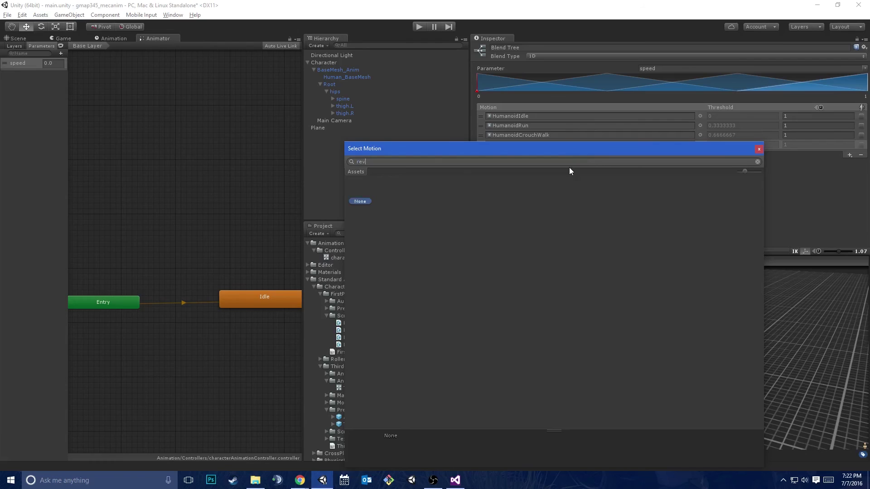
key("BackSpace")
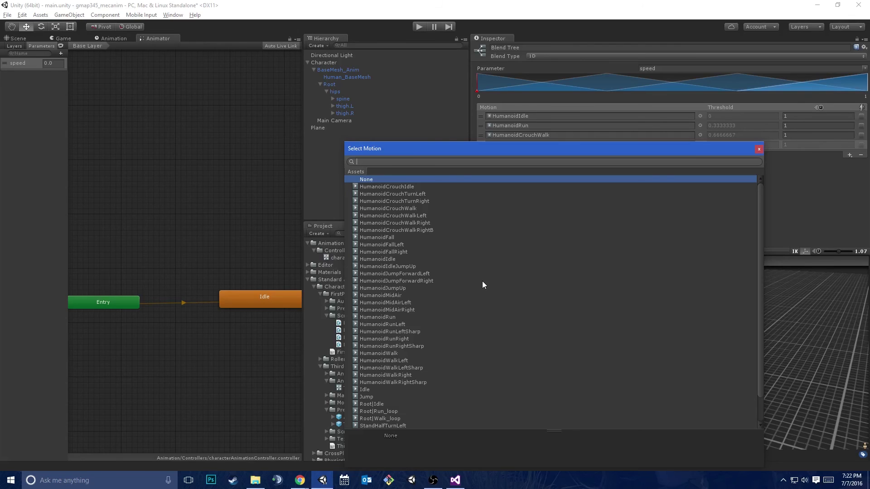
scroll(469, 294, "down", 2)
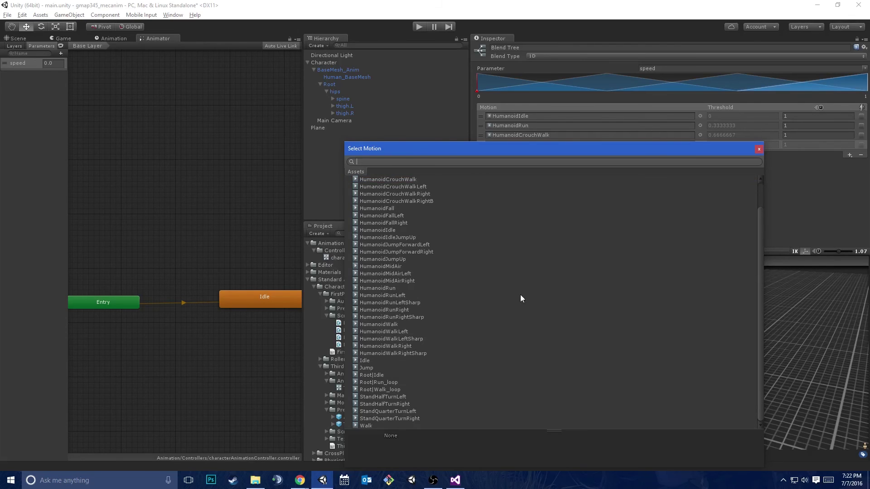
left_click(759, 149)
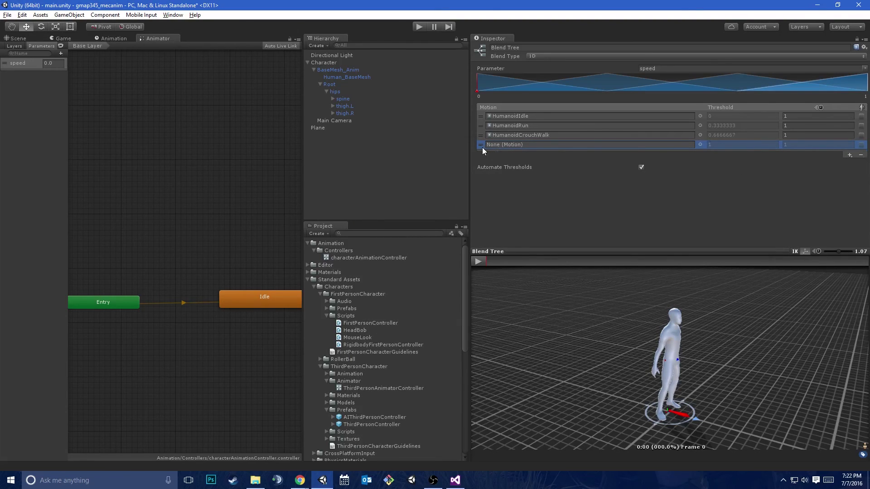
left_click(700, 145)
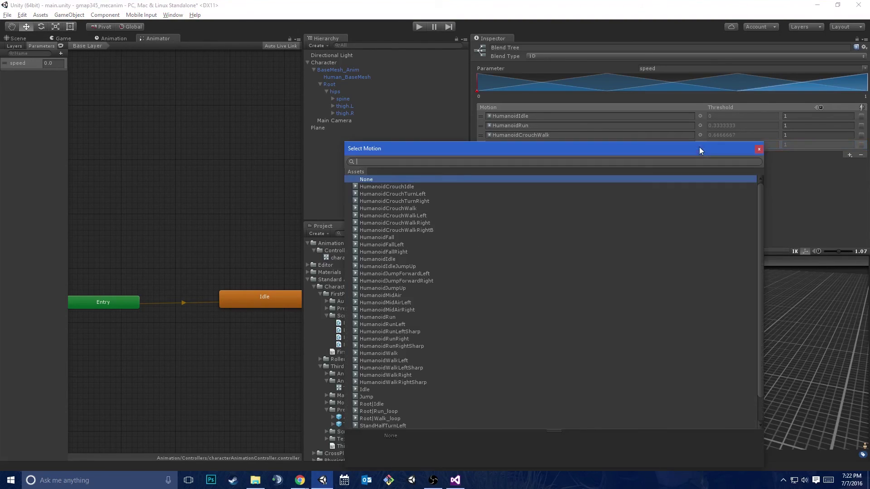
left_click(765, 154)
left_click(861, 156)
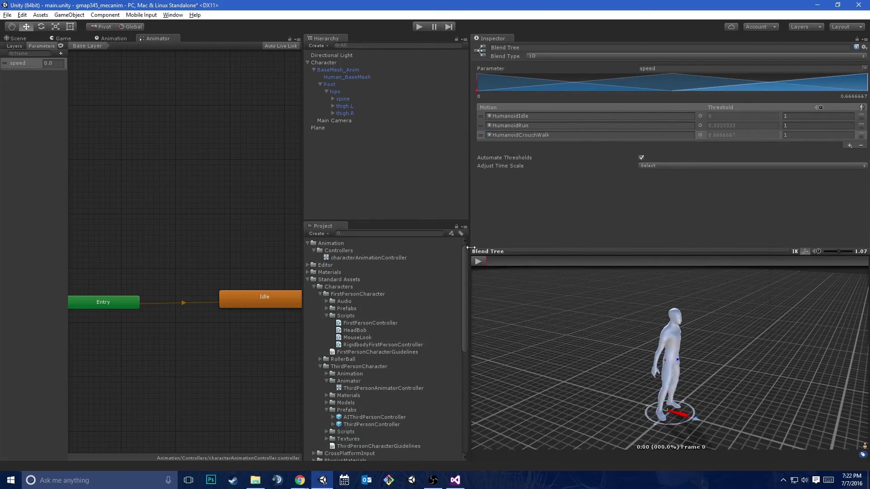
Start the blend tree's preview playback and assign HumanoidWalk to the third motion field
left_click(479, 262)
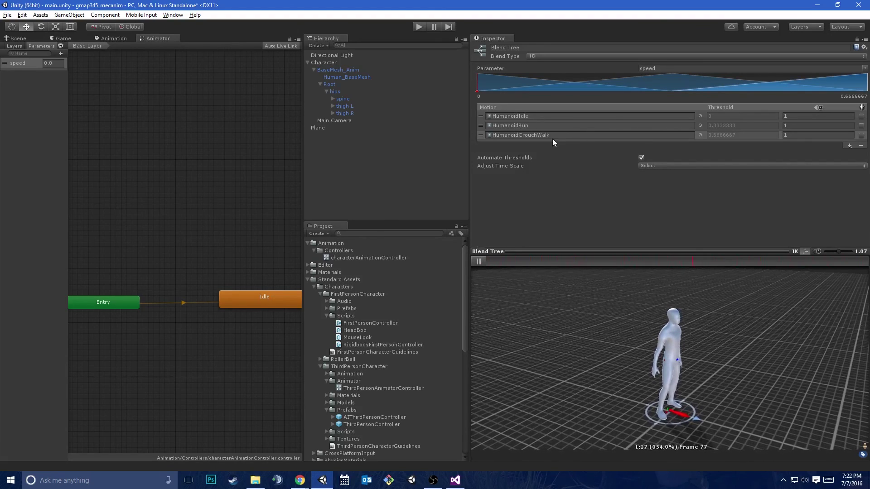
left_click(702, 134)
type("wa")
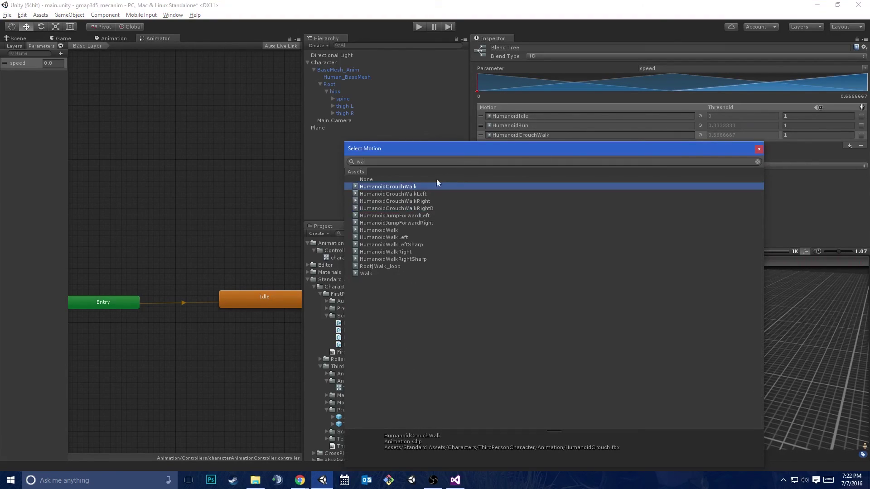
double_click(409, 230)
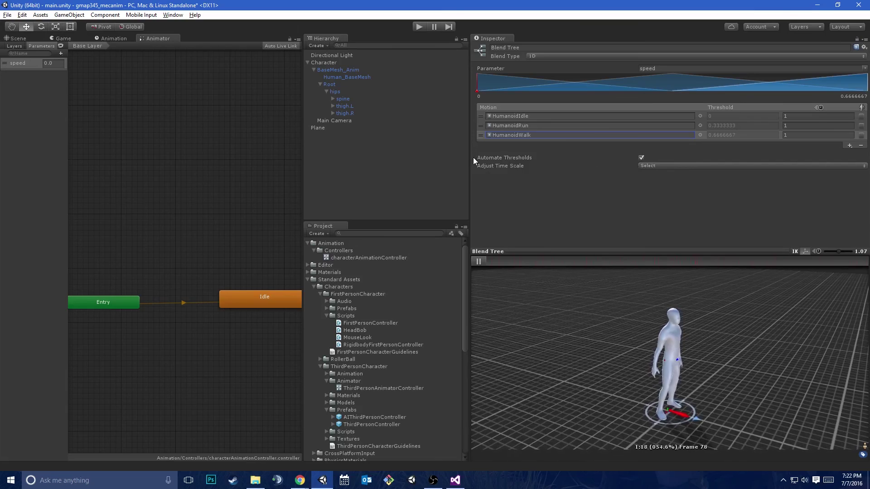
Turn off automatic thresholds for the blend tree and move HumanoidWalk above HumanoidRun in the motion list
left_click_drag(472, 157, 381, 188)
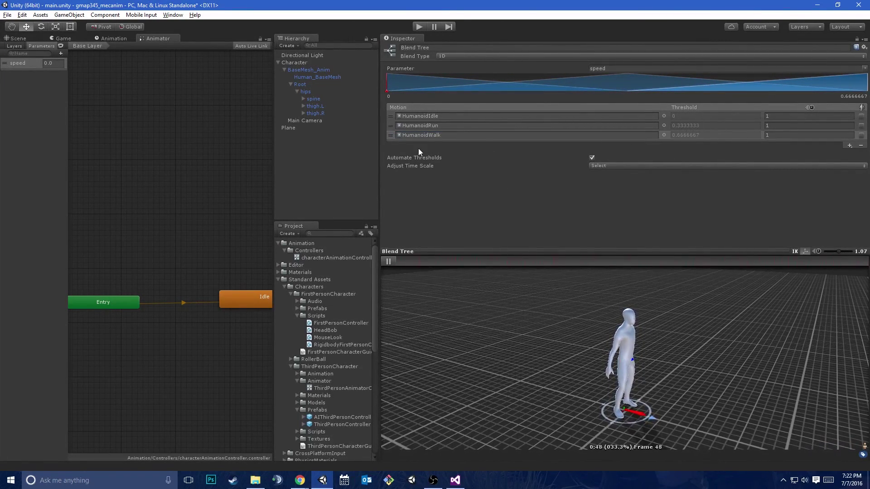
left_click(591, 158)
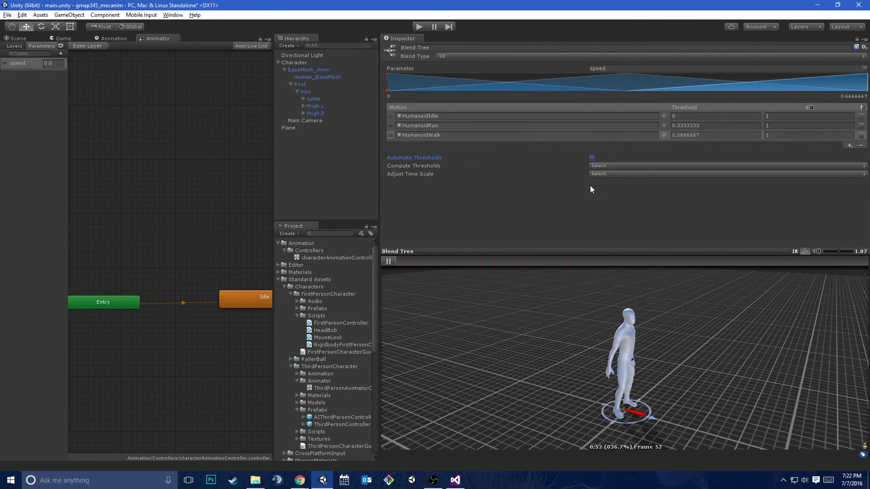
left_click(610, 165)
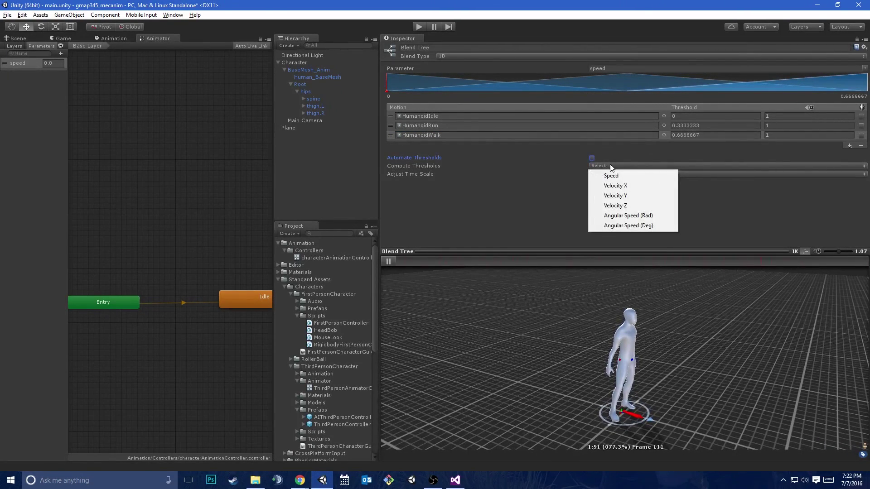
left_click(485, 195)
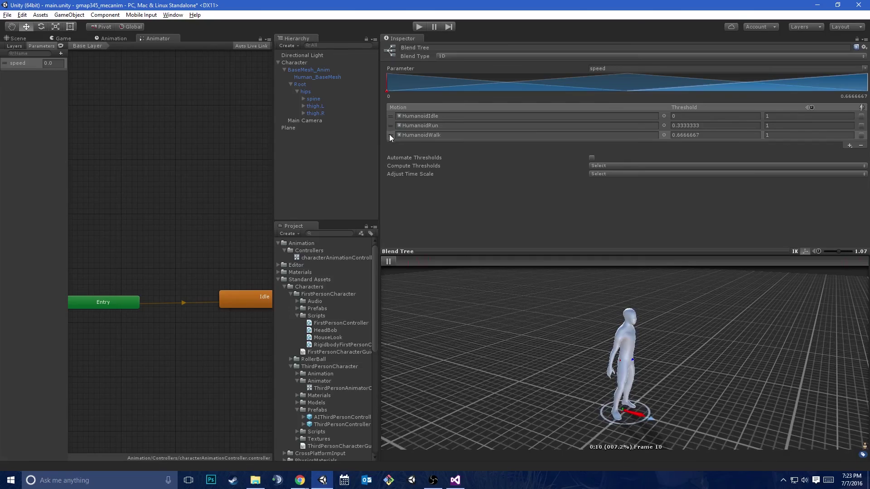
left_click_drag(389, 135, 389, 126)
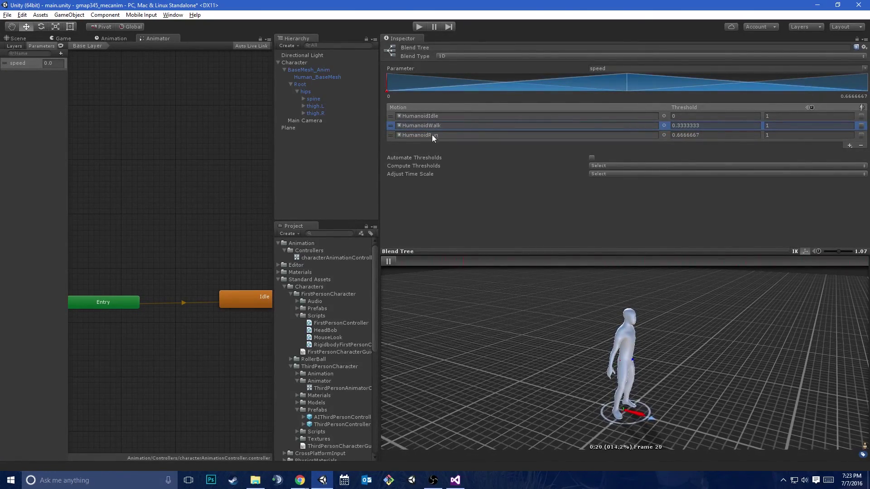
Set the threshold of HumanoidWalk to 0.2 and of HumanoidRun to 0.8
left_click(707, 126)
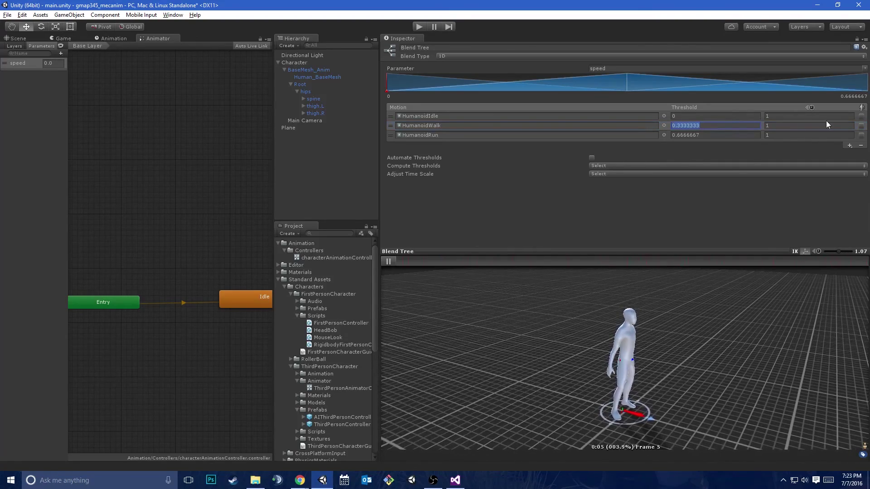
type(".2")
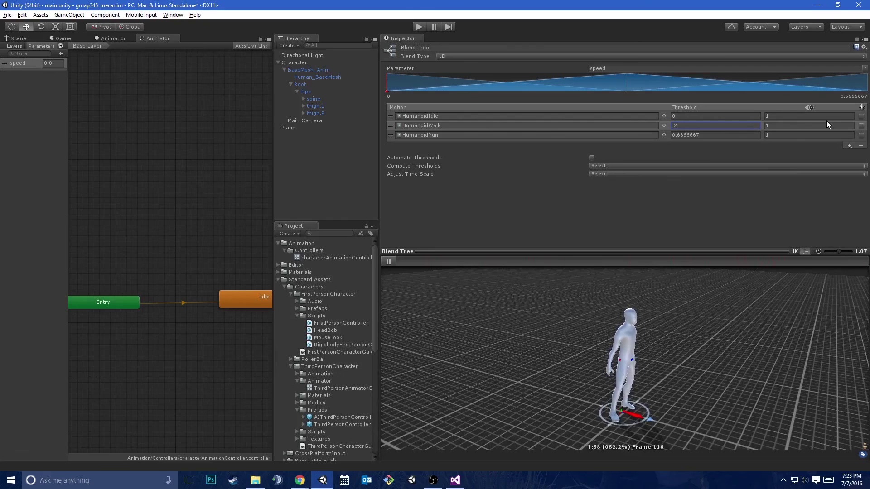
key("Return")
key("Tab")
type(".8")
key("Return")
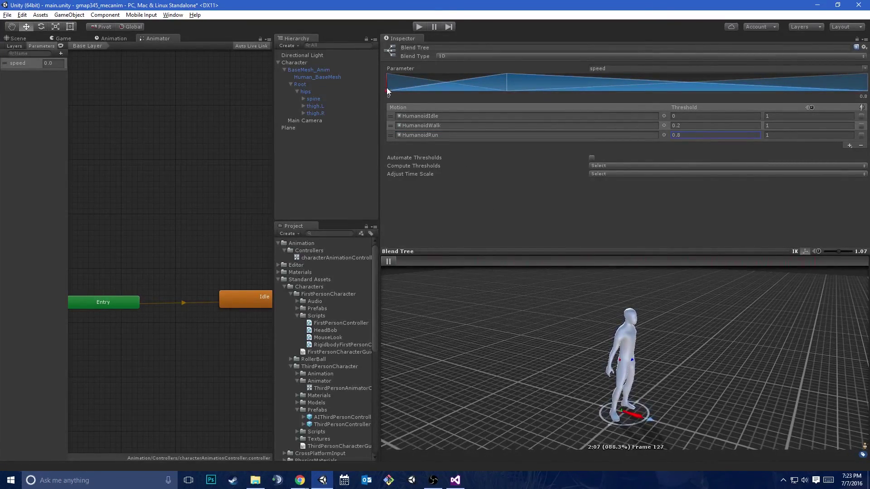
Sweep the speed parameter across the blend graph and back to preview the blend from idle through walk to run
mouse_move(392, 84)
left_mouse_down()
mouse_move(457, 89)
mouse_move(383, 91)
mouse_move(524, 115)
mouse_move(867, 117)
left_mouse_up()
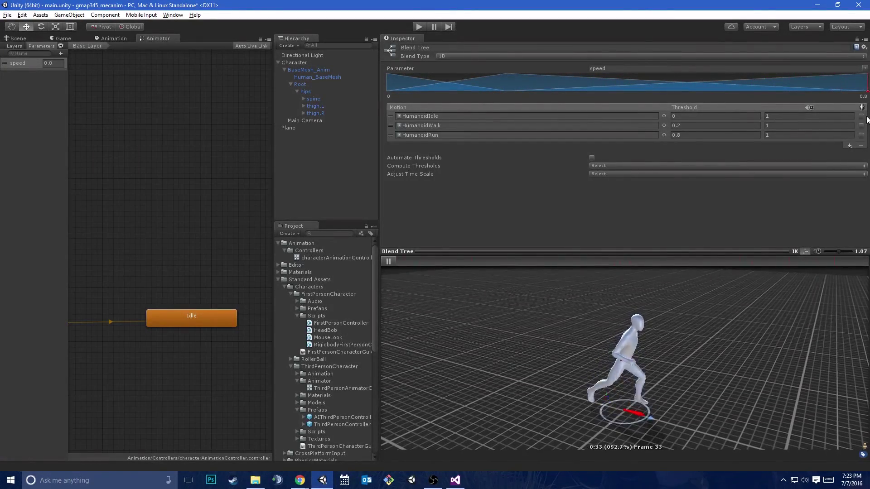
left_click_drag(665, 105, 557, 105)
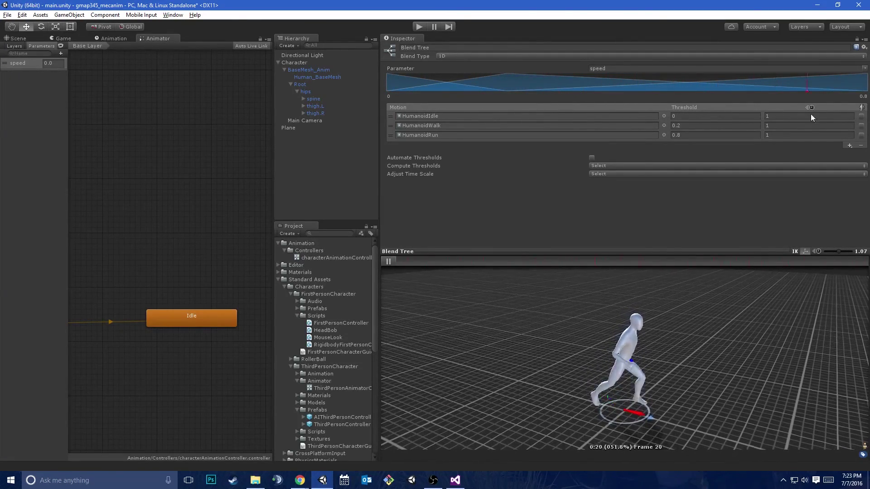
left_click_drag(559, 108, 321, 102)
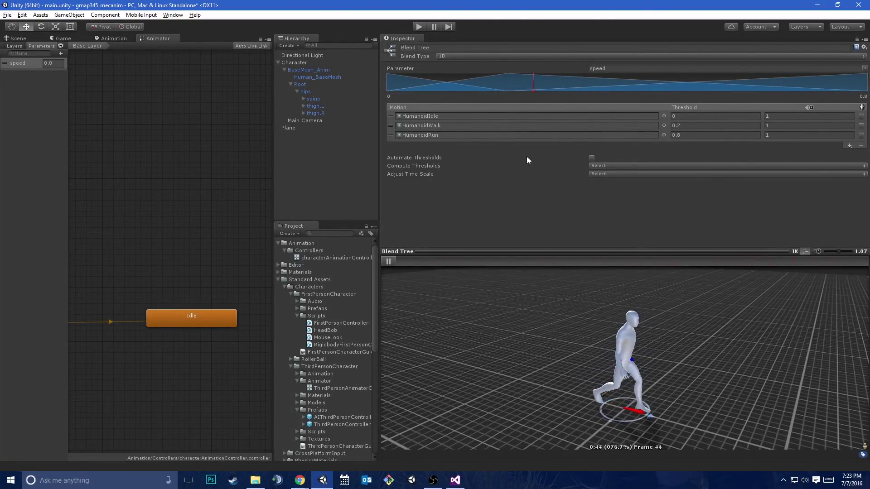
Narrow the Inspector, play the scene in the Game view, move the character forward to test the blended motion, and stop playback
left_click_drag(274, 111, 504, 169)
left_click_drag(197, 263, 305, 232, "alt")
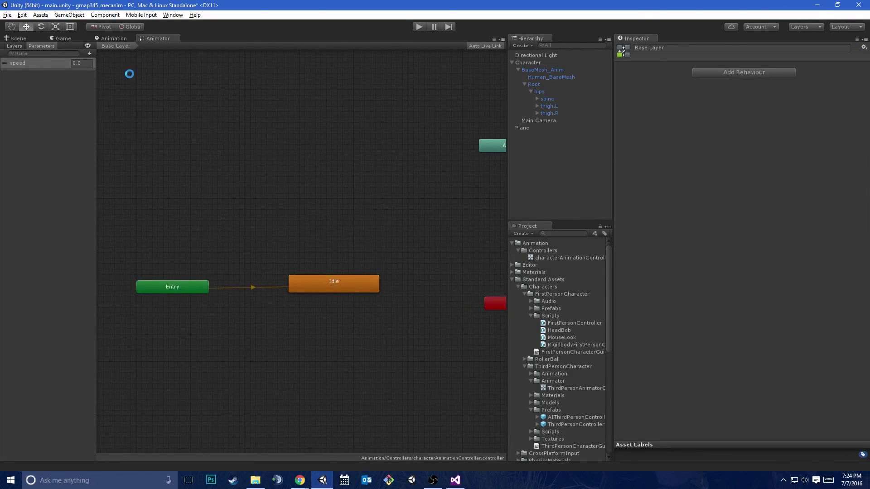
left_click(63, 38)
left_click(419, 27)
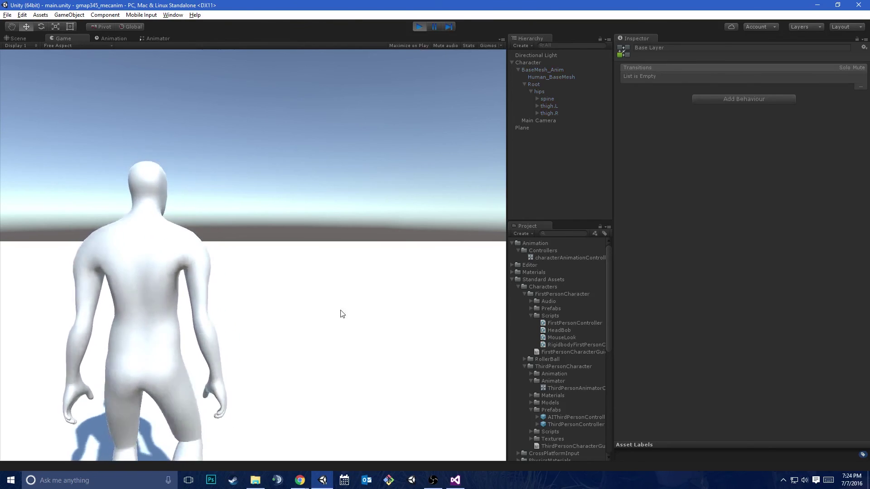
key("w")
key("w")
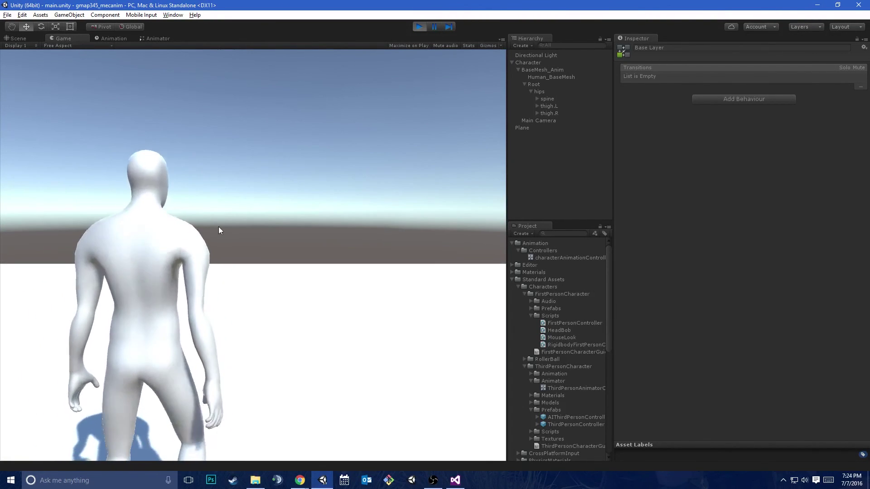
left_click(419, 26)
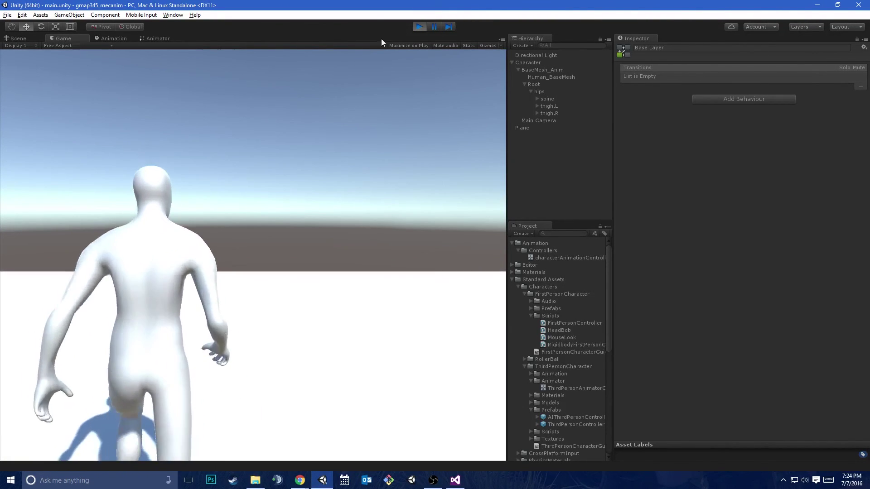
Return to the Animator view and select BaseMesh_Anim, widening the Inspector to examine its Animator component
left_click(156, 38)
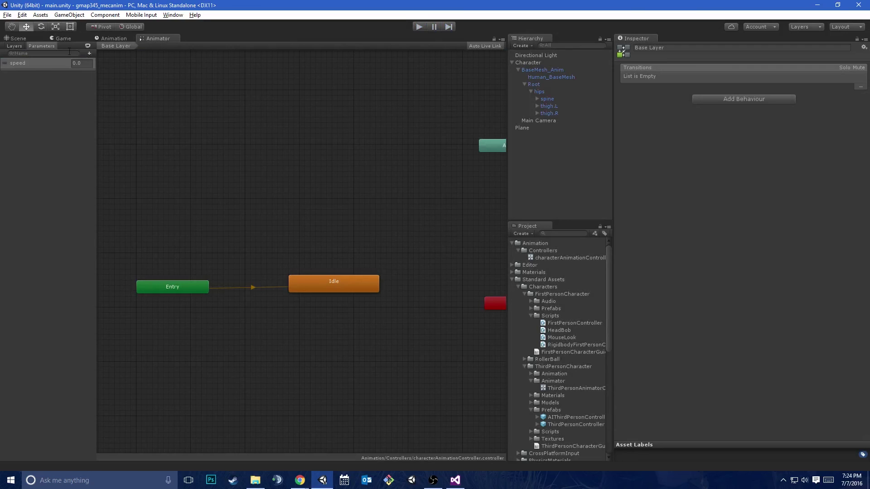
left_click(108, 39)
left_click(67, 39)
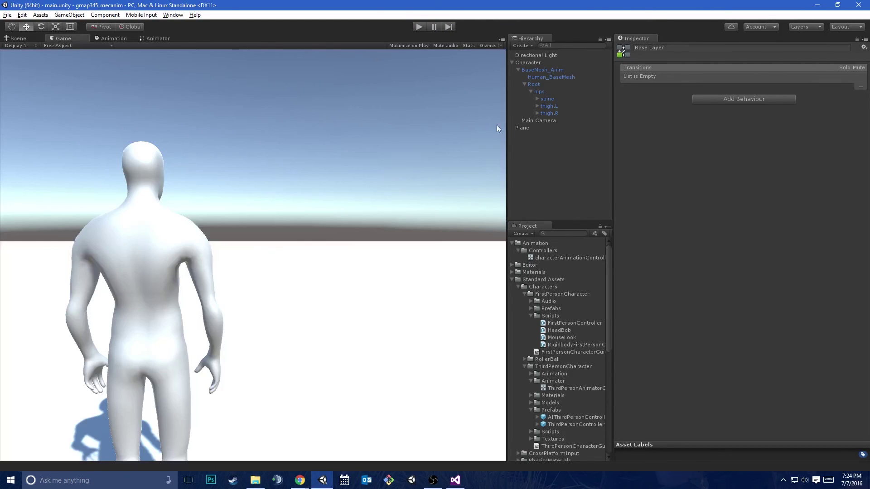
left_click(154, 39)
left_click(537, 70)
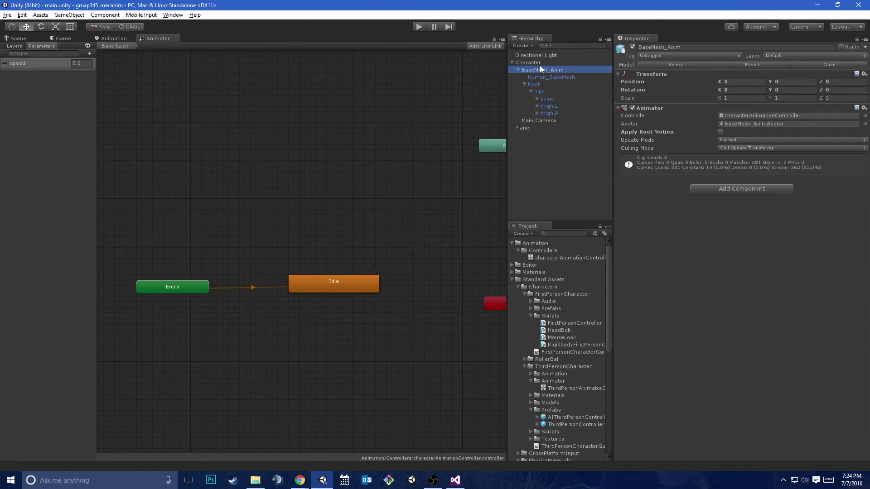
left_click_drag(612, 78, 467, 80)
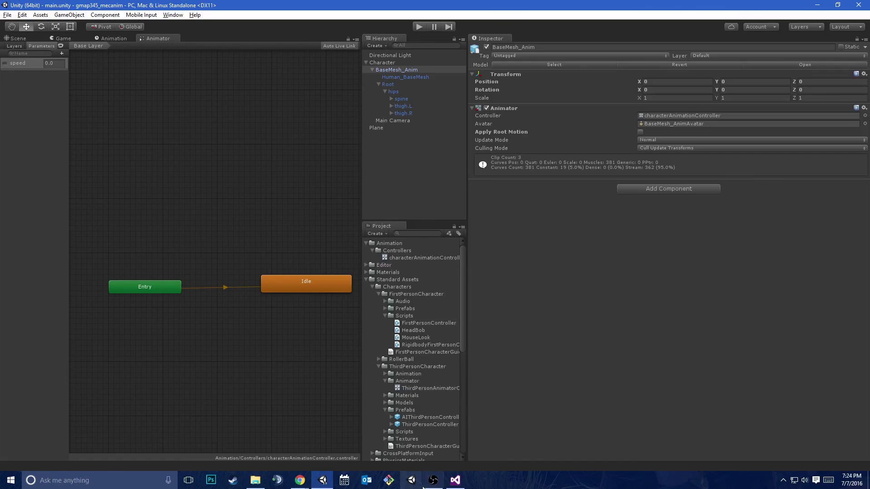
left_click(435, 482)
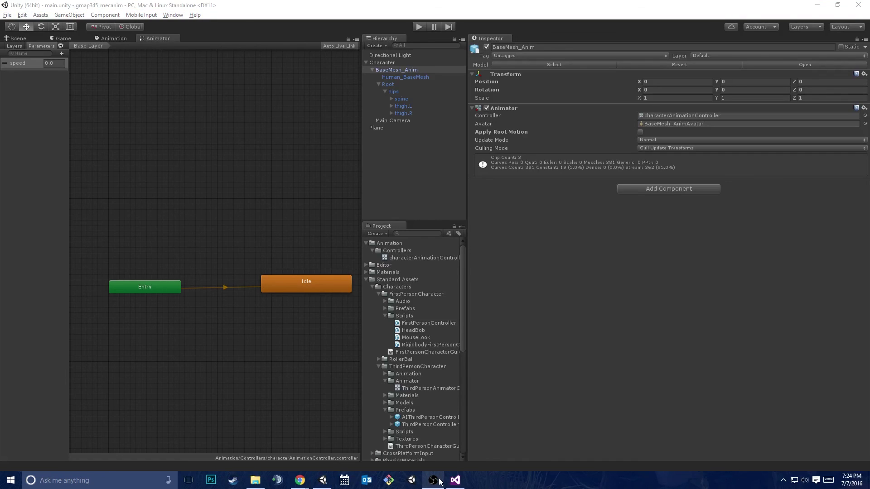